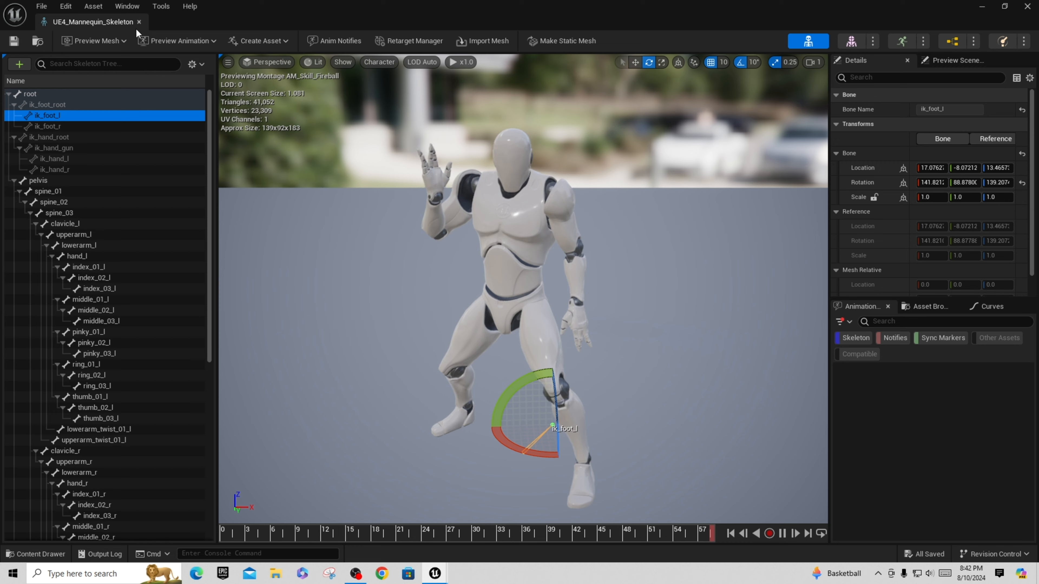
# Close and reopen the UE4_Mannequin_Skeleton asset, and show its Asset Details.
pyautogui.click(139, 22)
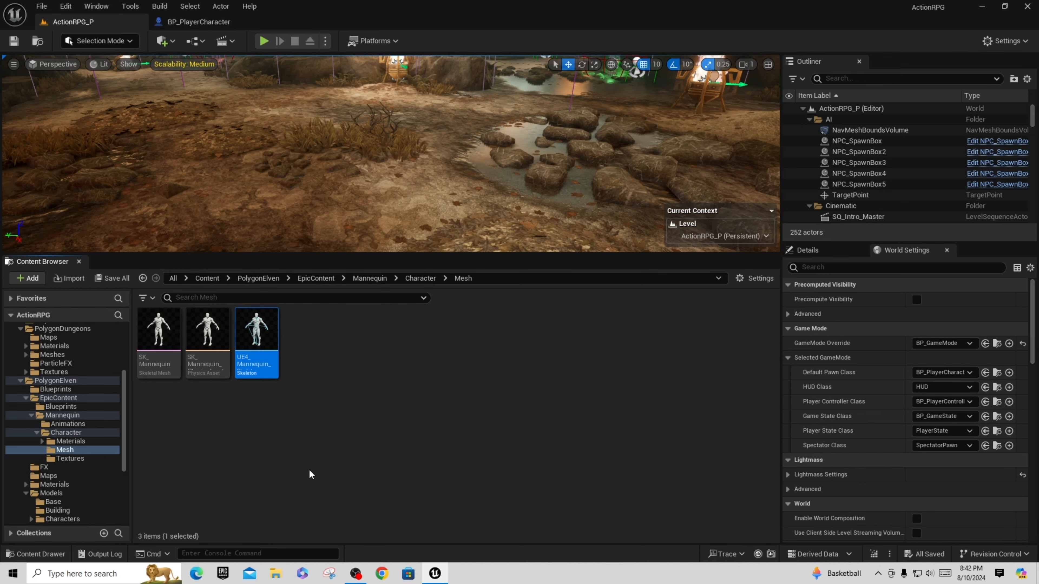
pyautogui.doubleClick(256, 333)
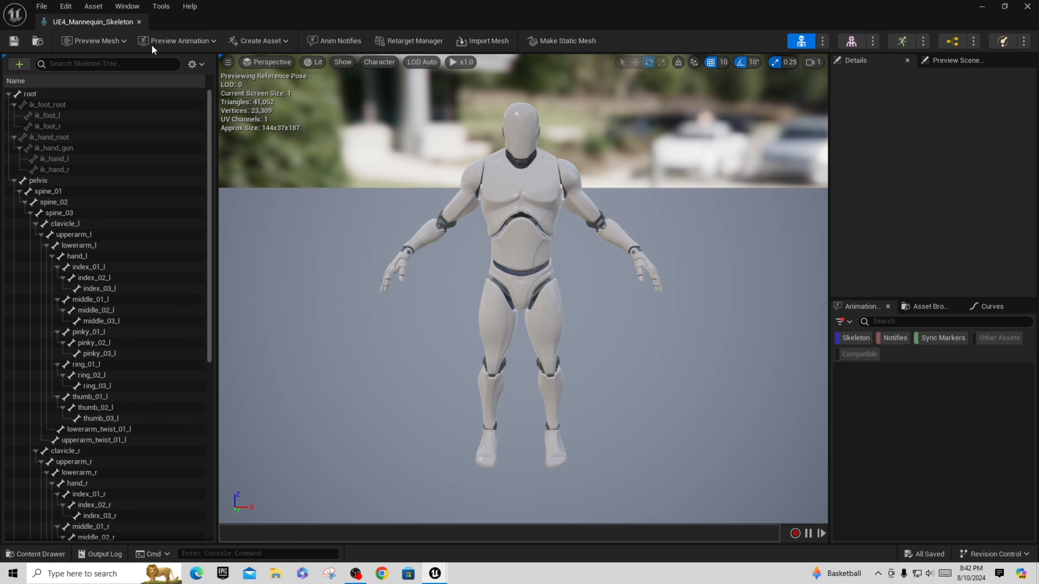
pyautogui.click(127, 6)
pyautogui.moveTo(98, 8)
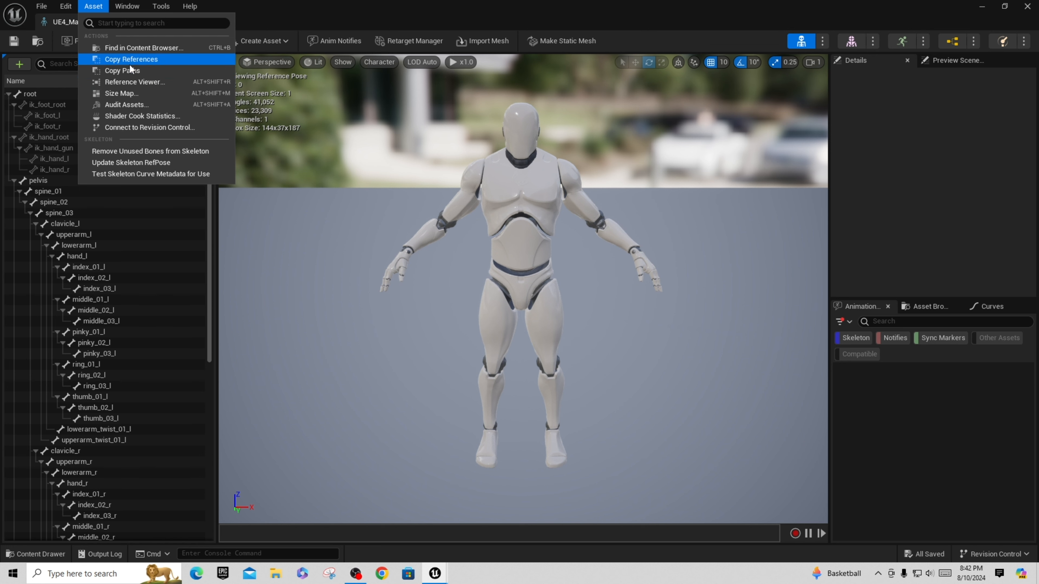
pyautogui.moveTo(134, 8)
pyautogui.click(155, 153)
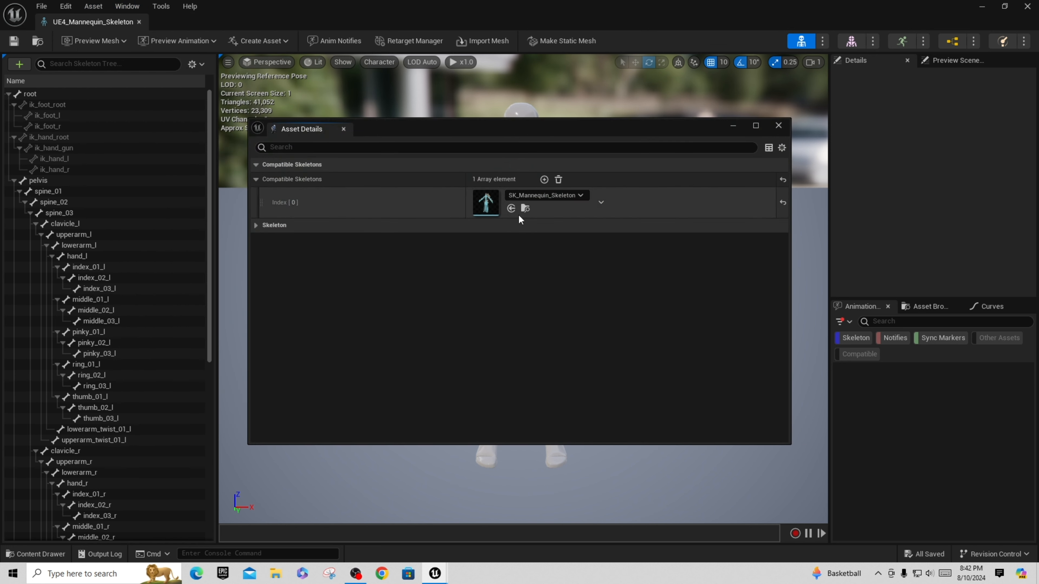
# Remove every entry from the Compatible Skeletons array of UE4_Mannequin_Skeleton and save the skeleton asset.
pyautogui.click(558, 181)
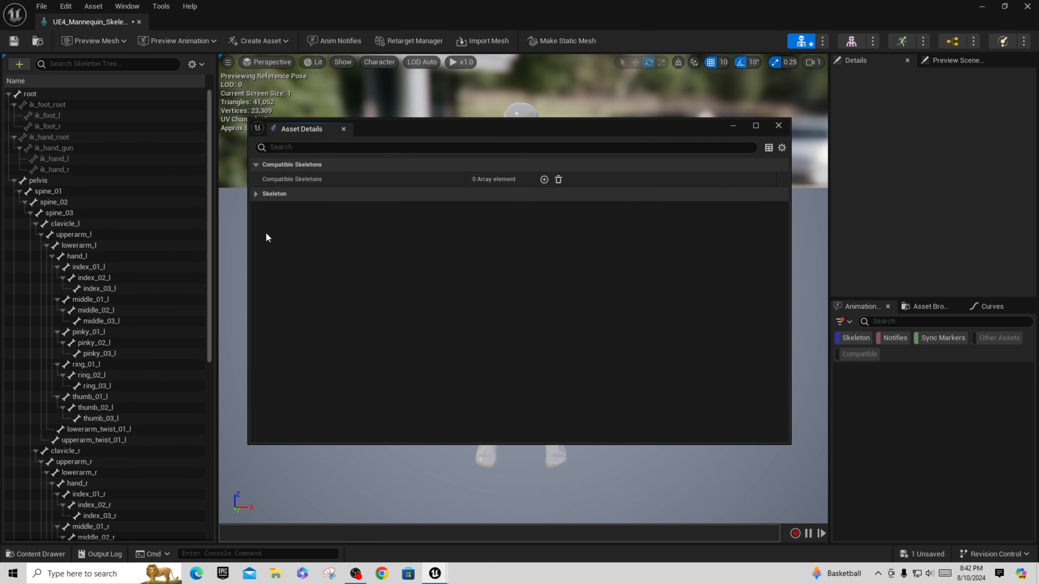
pyautogui.click(778, 126)
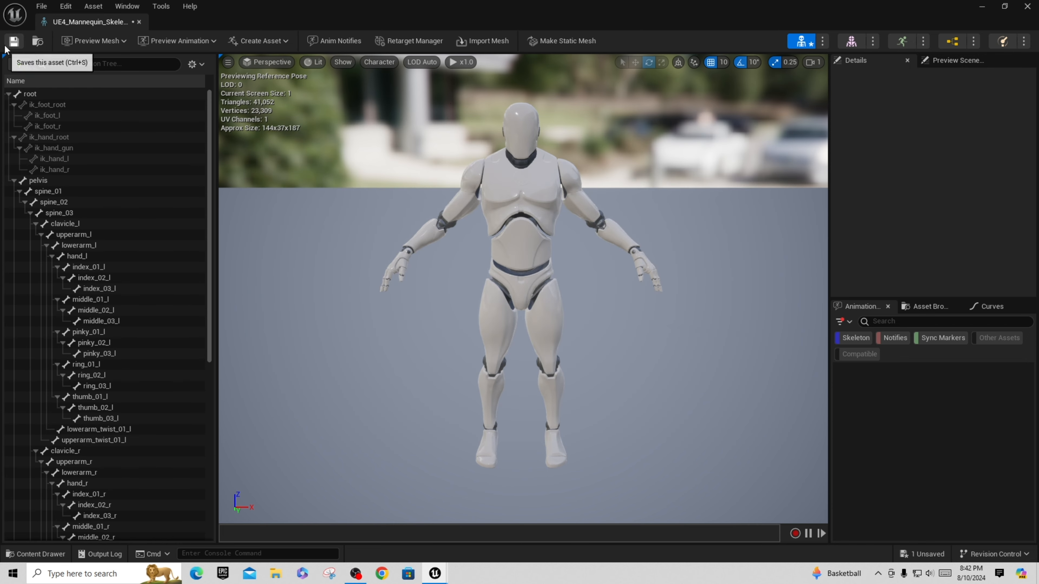
pyautogui.click(14, 41)
# Check which preview animations are available for UE4_Mannequin_Skeleton and close the skeleton editor.
pyautogui.click(153, 44)
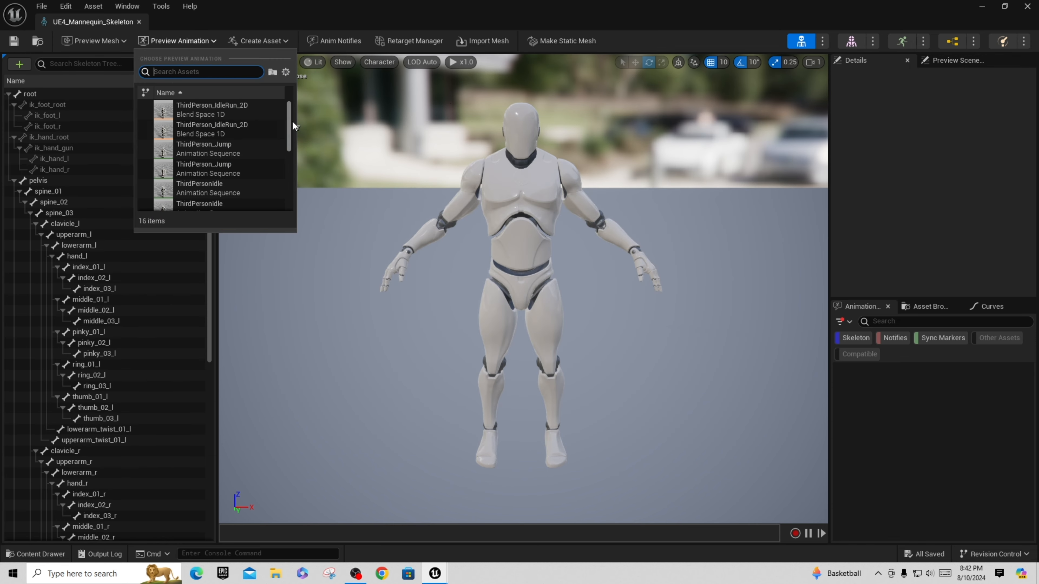
pyautogui.moveTo(291, 115); pyautogui.dragTo(310, 101)
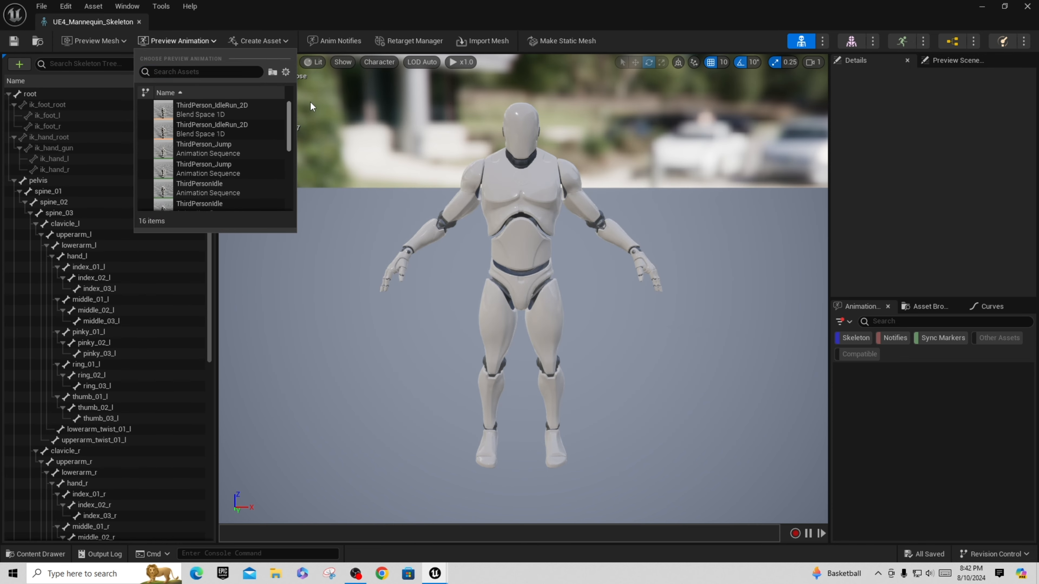
pyautogui.click(139, 23)
pyautogui.click(137, 23)
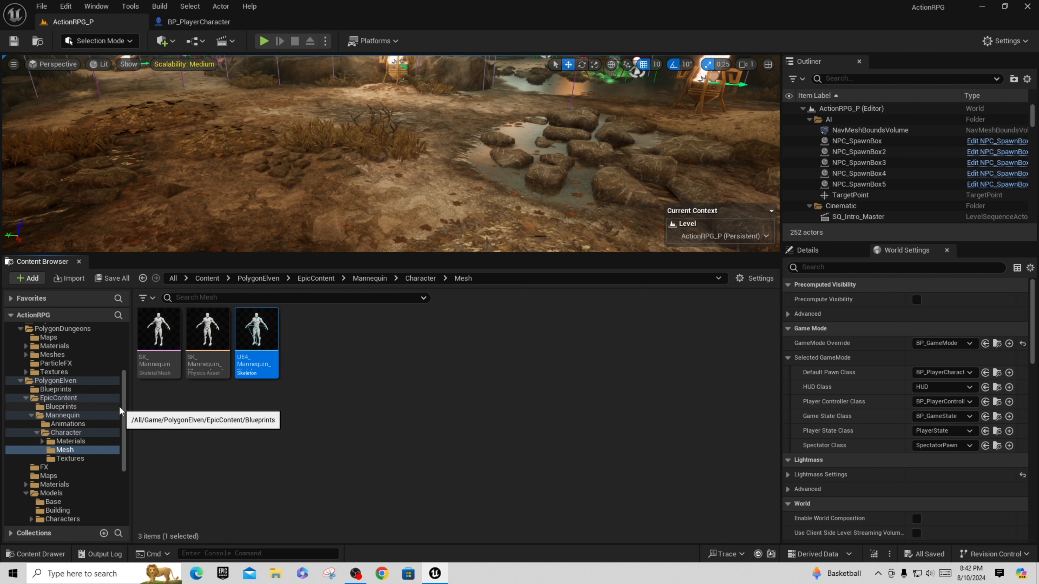
# Locate and select the SK_CharM_Barbarous skeletal mesh in the Characters/Barbarous folder.
pyautogui.moveTo(122, 407); pyautogui.dragTo(130, 365)
pyautogui.scroll(1, 115, 362)
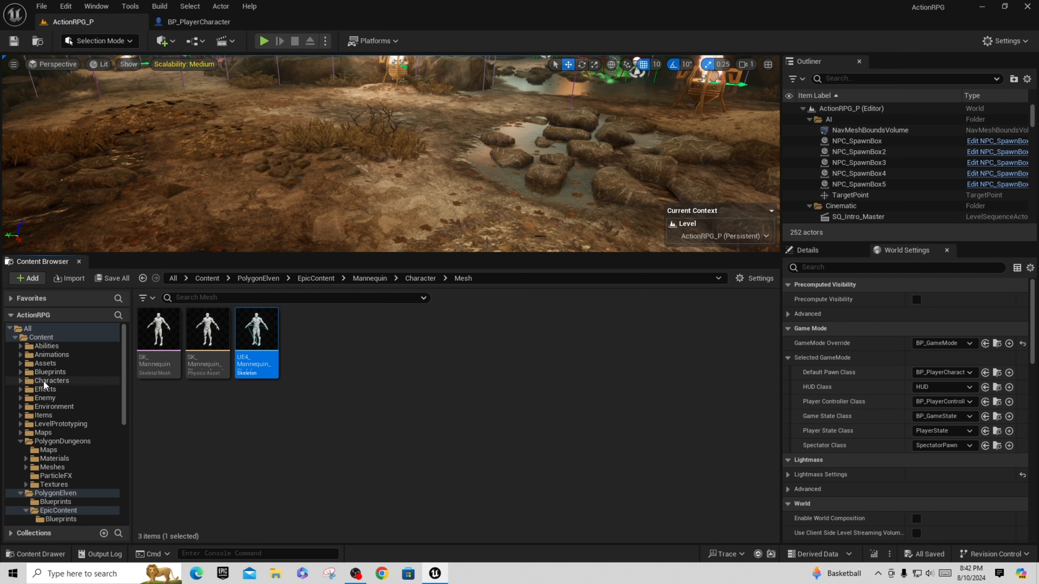
pyautogui.click(20, 380)
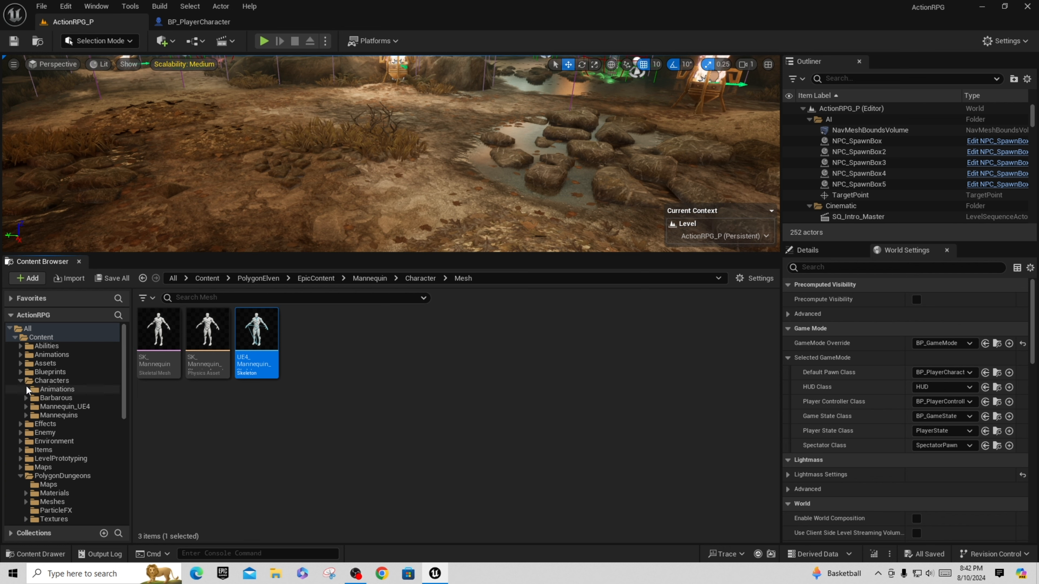
pyautogui.click(45, 398)
pyautogui.click(208, 334)
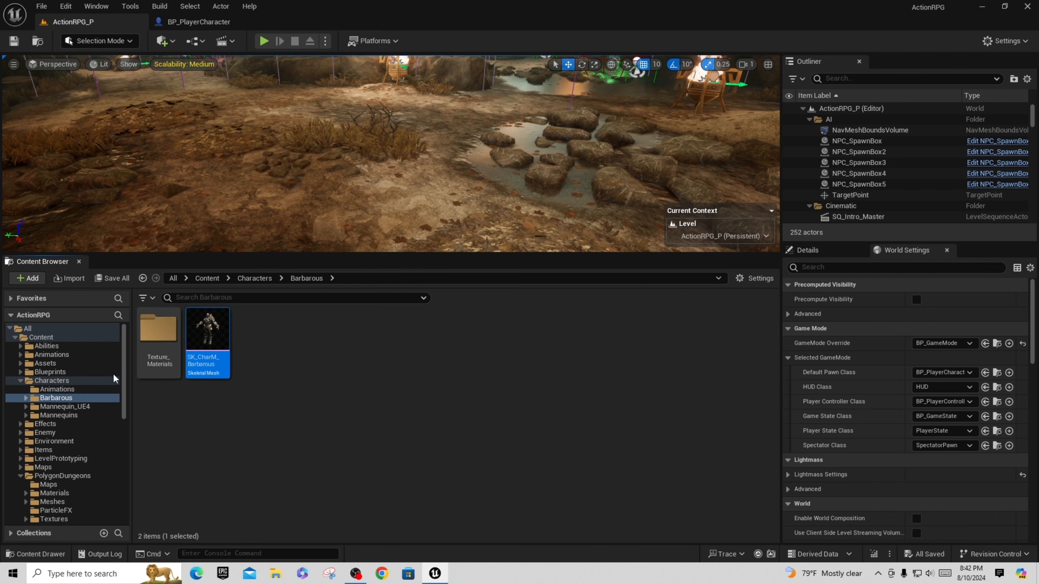
# Start Retarget Animations for the ABP_Player animation blueprint in the Characters folder.
pyautogui.click(52, 389)
pyautogui.click(52, 383)
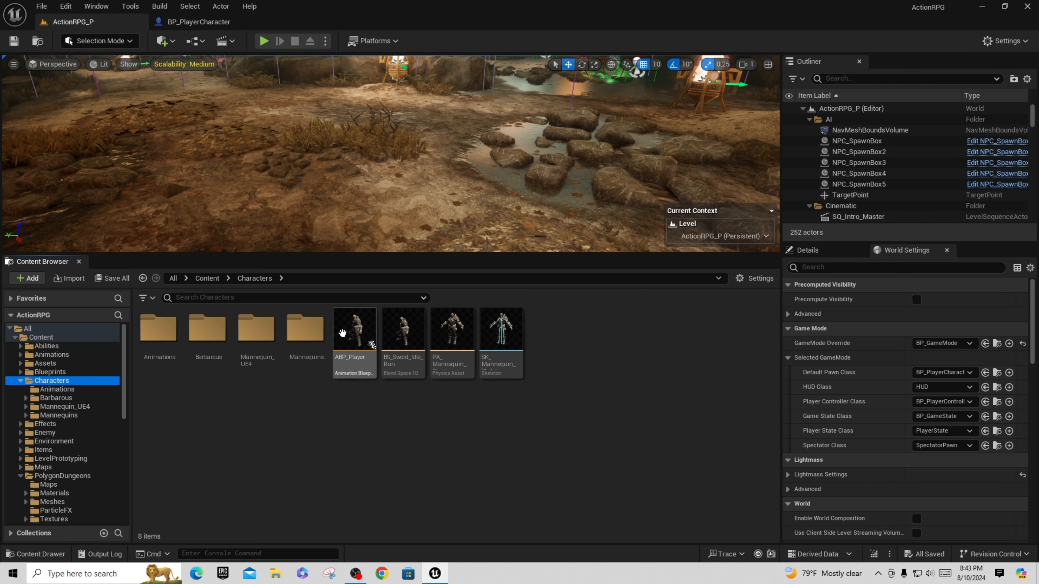
pyautogui.click(354, 332)
pyautogui.rightClick(361, 345)
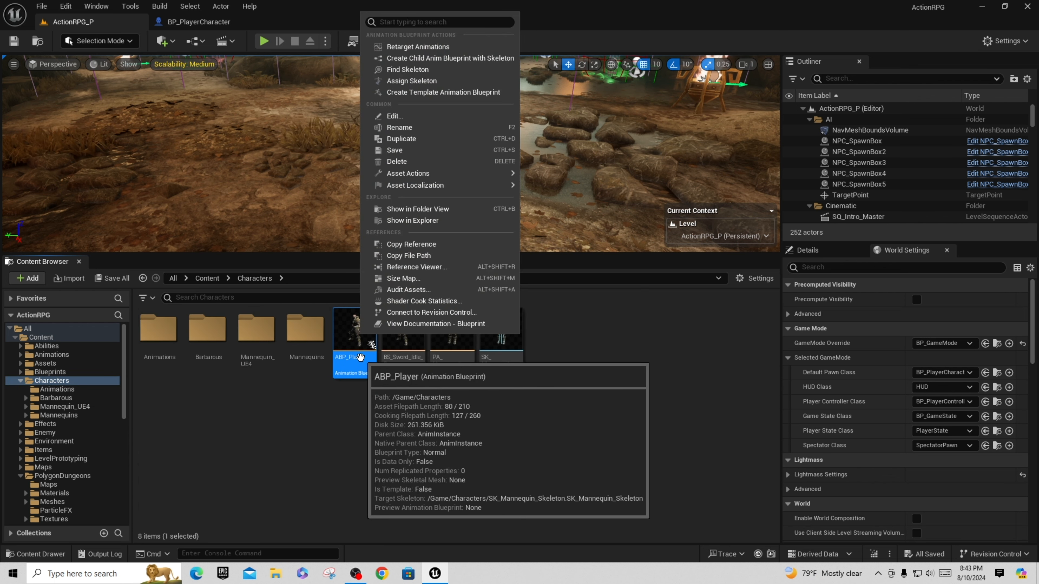
pyautogui.click(417, 48)
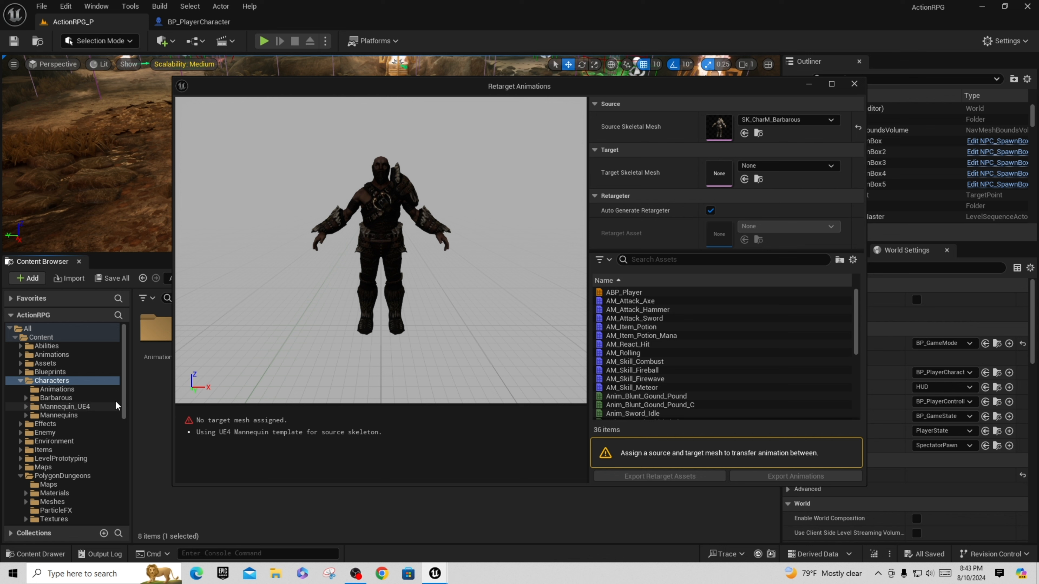
# Browse to PolygonElven/Models/New_Characters and select the male knight skeletal mesh, SK_Chr_Knight_Male_01.
pyautogui.moveTo(121, 372); pyautogui.dragTo(135, 429)
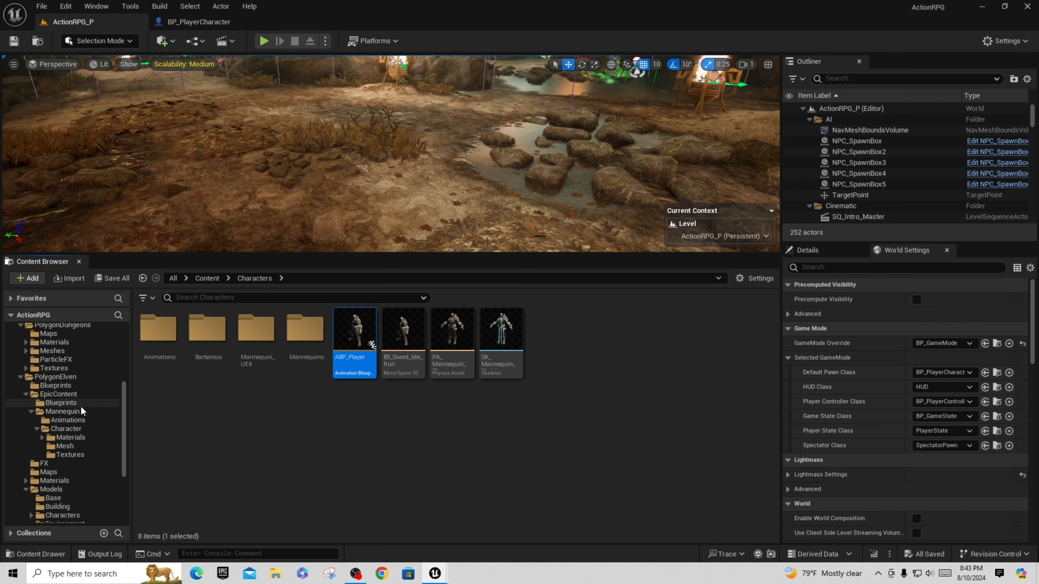
pyautogui.click(56, 377)
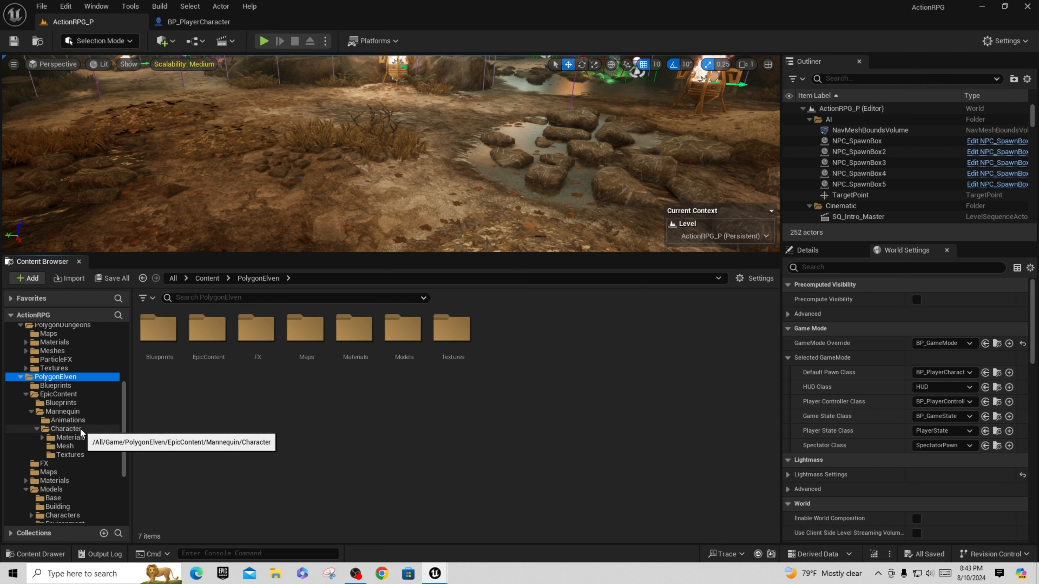
pyautogui.click(390, 345)
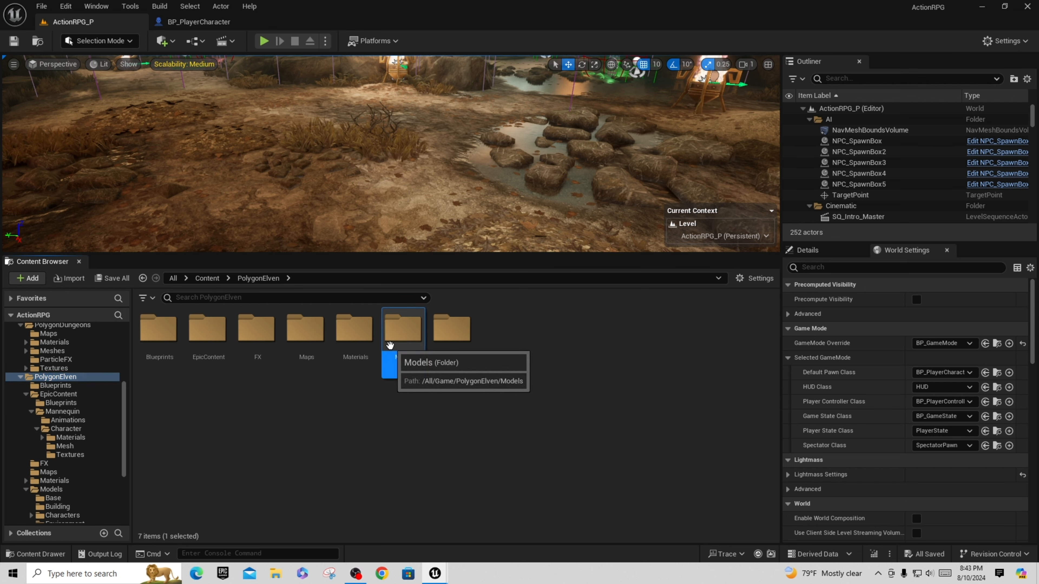
pyautogui.doubleClick(390, 345)
pyautogui.click(452, 331)
pyautogui.doubleClick(452, 332)
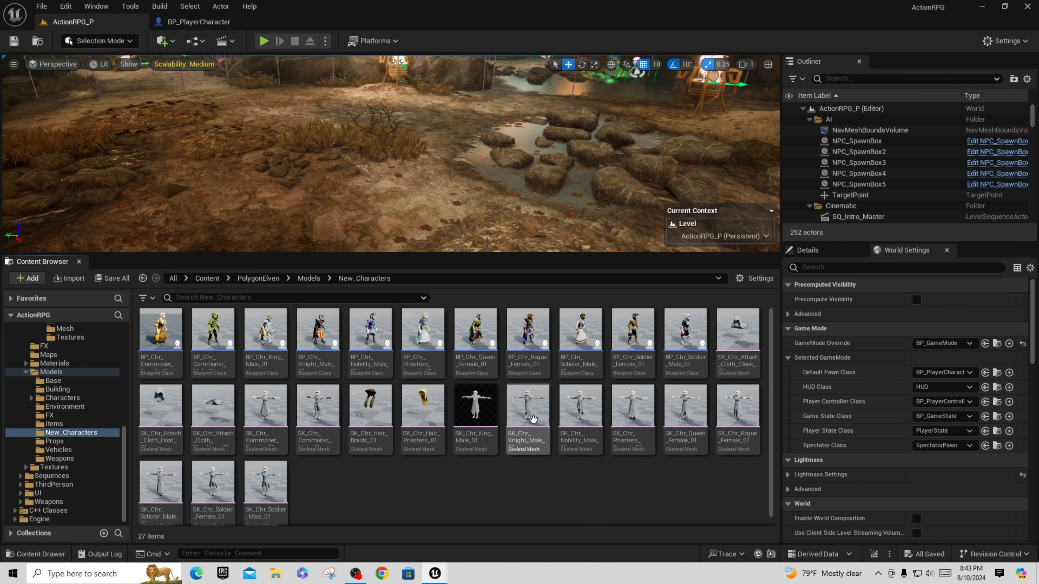
pyautogui.click(528, 409)
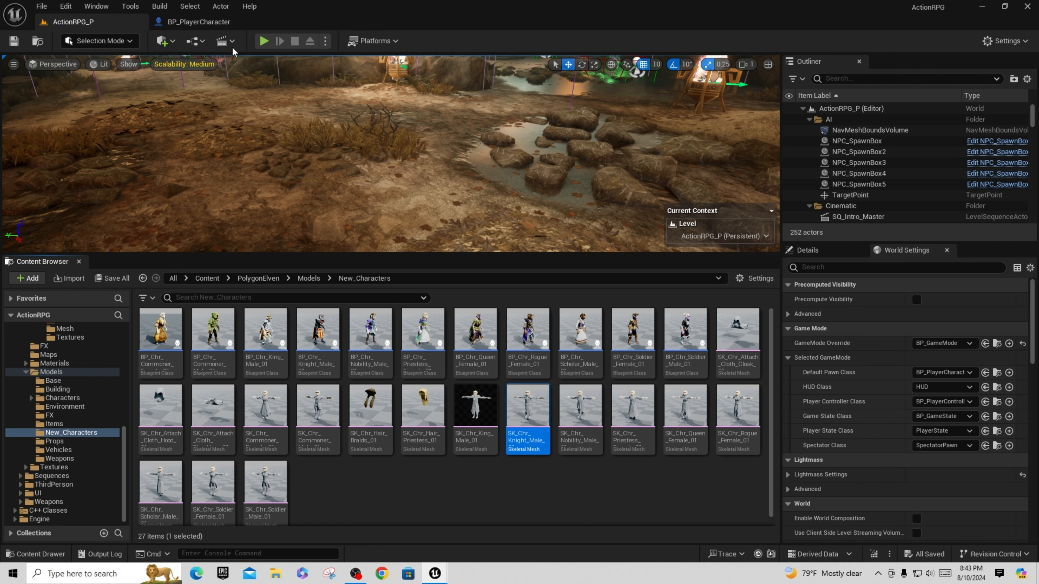
# Return to the Retarget Animations window and assign the selected SK_Chr_Knight_Male_01 as the target skeletal mesh.
pyautogui.click(212, 23)
pyautogui.click(131, 25)
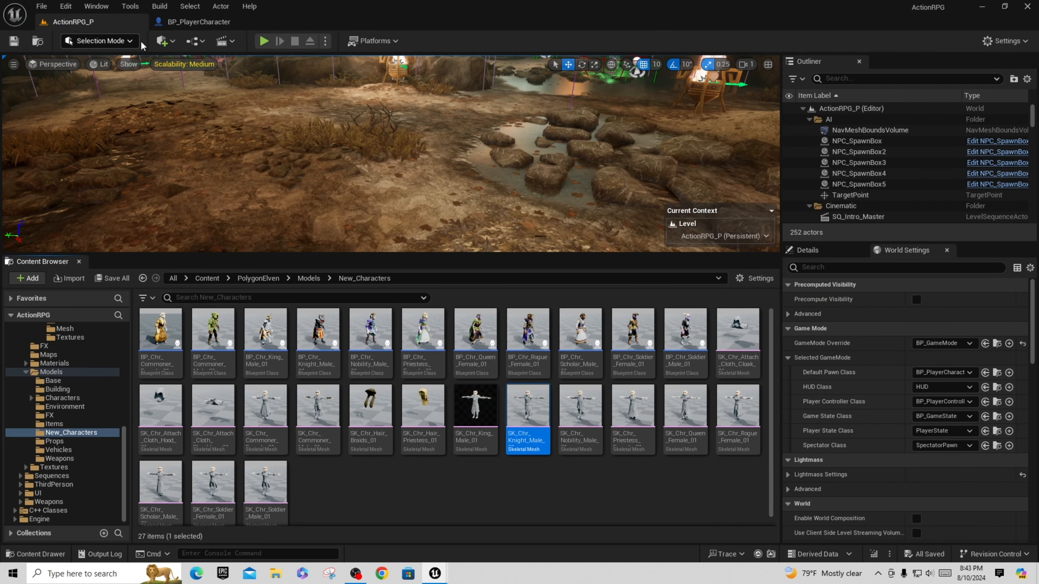
pyautogui.moveTo(441, 572)
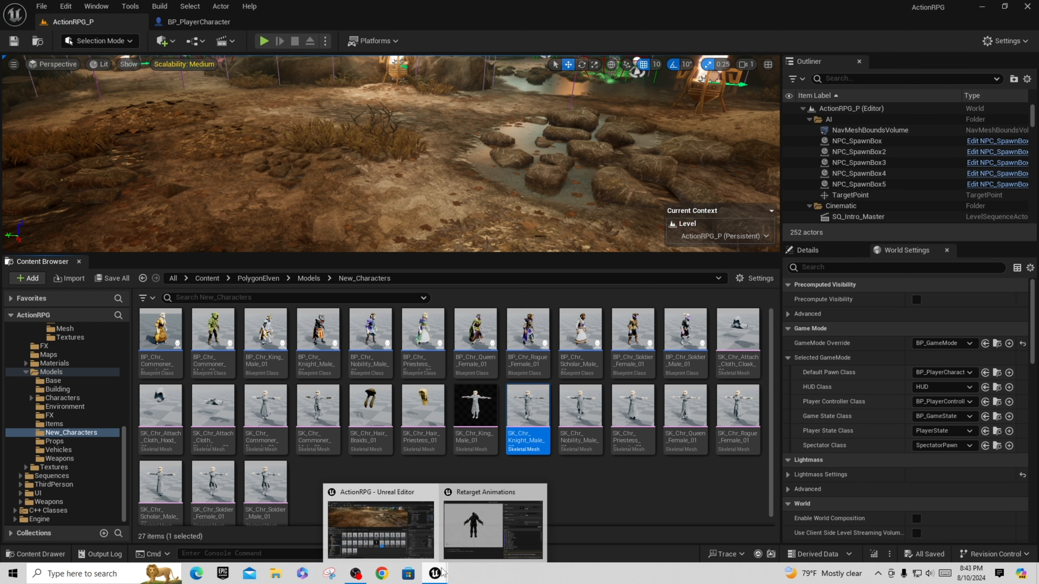
pyautogui.click(491, 521)
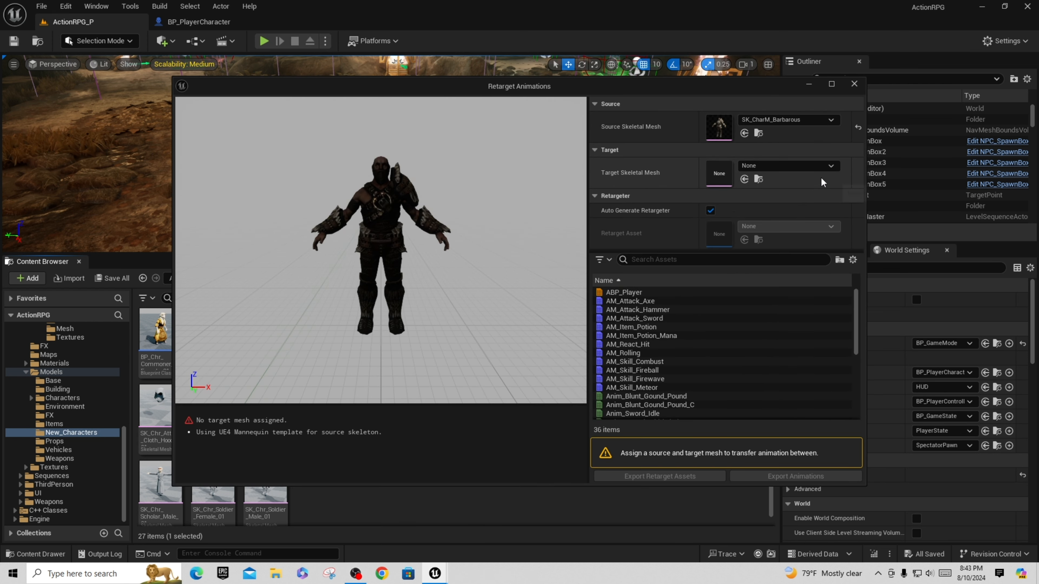
pyautogui.click(744, 180)
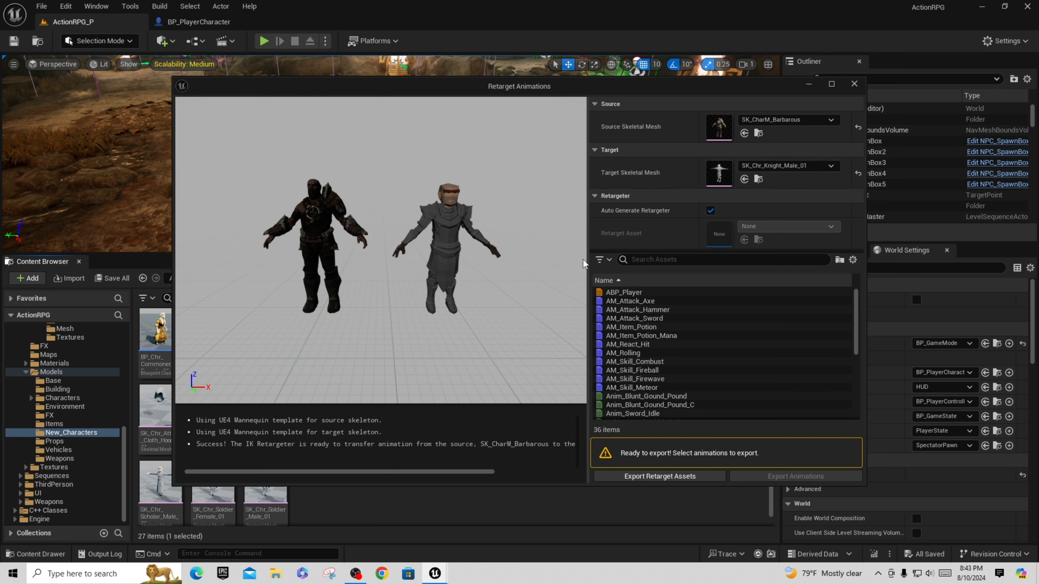
# Preview the retargeted animations on both characters, including AM_Attack_Axe, AM_Attack_Hammer, BS_Sword_Idle_Run, Character_HitReact_Right and Chestopen_Kick.
pyautogui.moveTo(453, 233)
pyautogui.mouseDown()
pyautogui.moveTo(429, 234)
pyautogui.moveTo(443, 256)
pyautogui.moveTo(466, 256)
pyautogui.moveTo(434, 257)
pyautogui.moveTo(434, 229)
pyautogui.moveTo(464, 227)
pyautogui.moveTo(432, 235)
pyautogui.moveTo(463, 245)
pyautogui.moveTo(438, 245)
pyautogui.mouseUp()
pyautogui.moveTo(438, 246); pyautogui.dragTo(483, 246, button='right')
pyautogui.moveTo(483, 245); pyautogui.dragTo(453, 233)
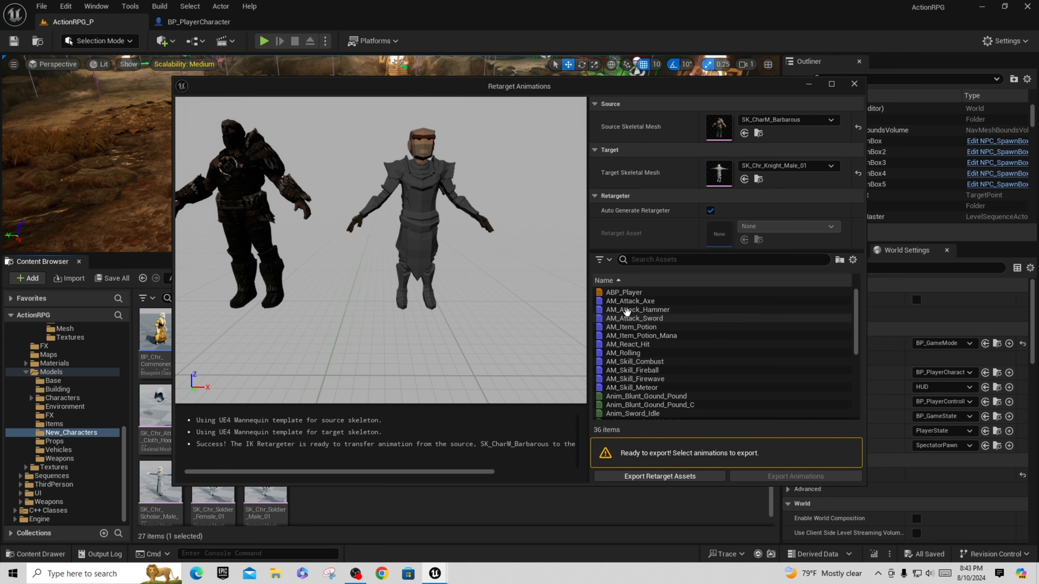
pyautogui.click(632, 301)
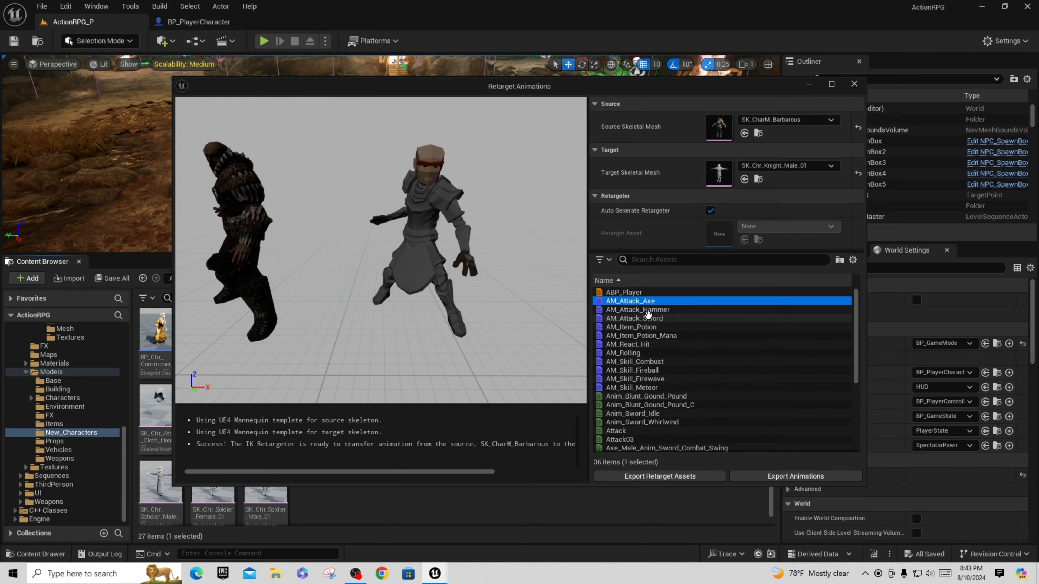
pyautogui.click(637, 310)
pyautogui.scroll(-4, 652, 361)
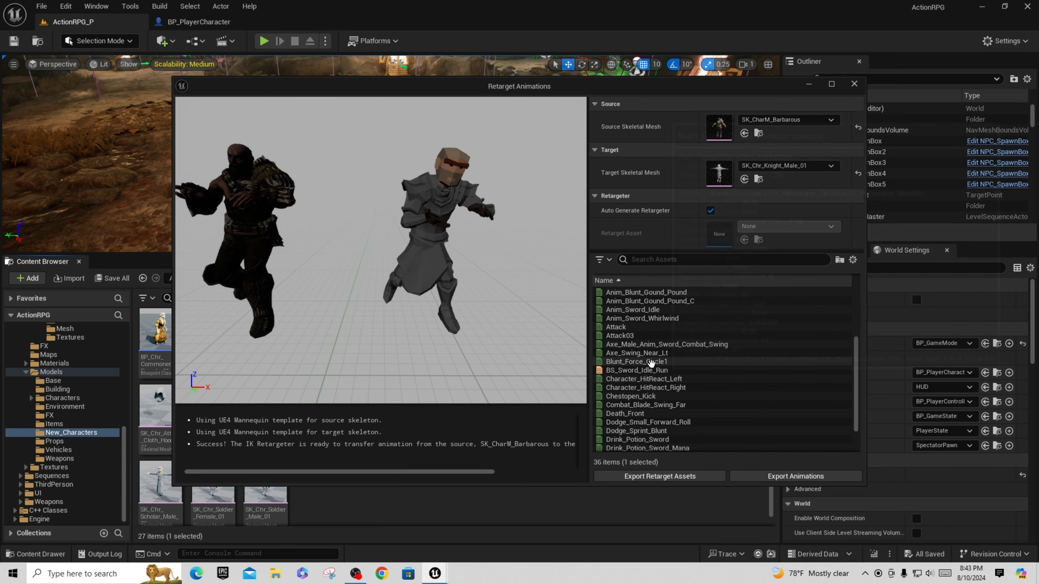
pyautogui.click(655, 344)
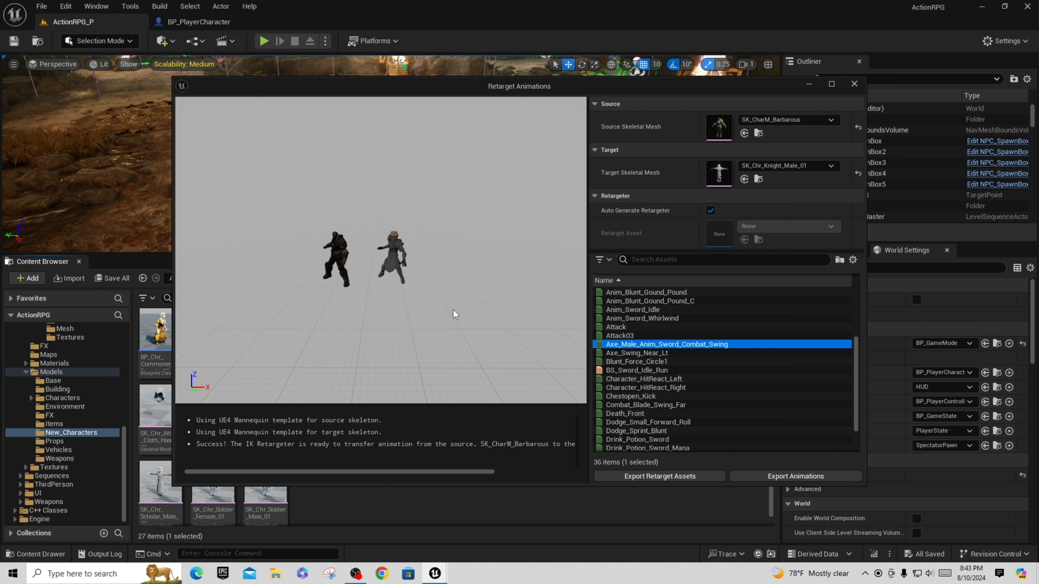
pyautogui.click(651, 370)
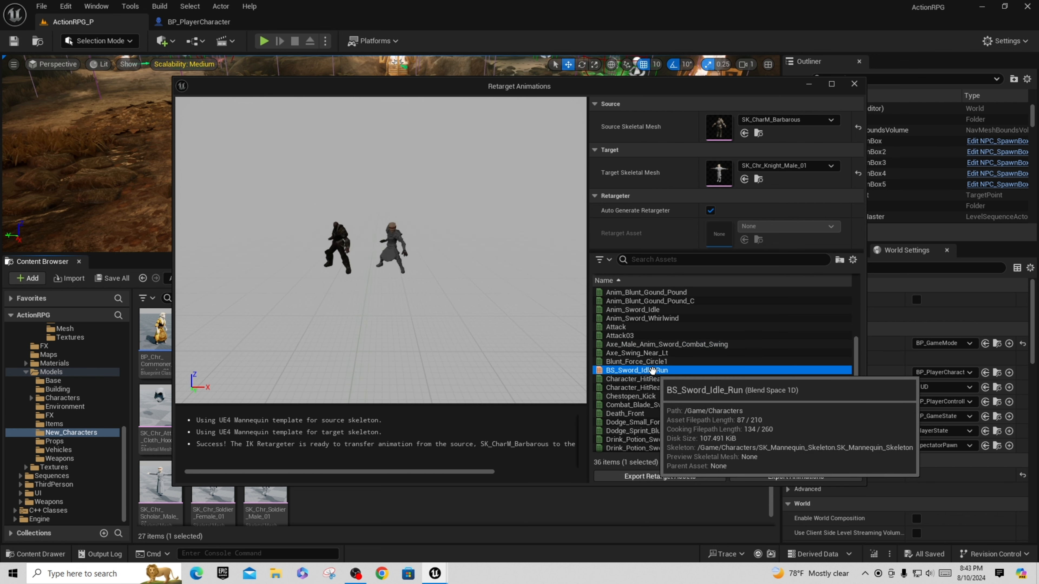
pyautogui.click(639, 387)
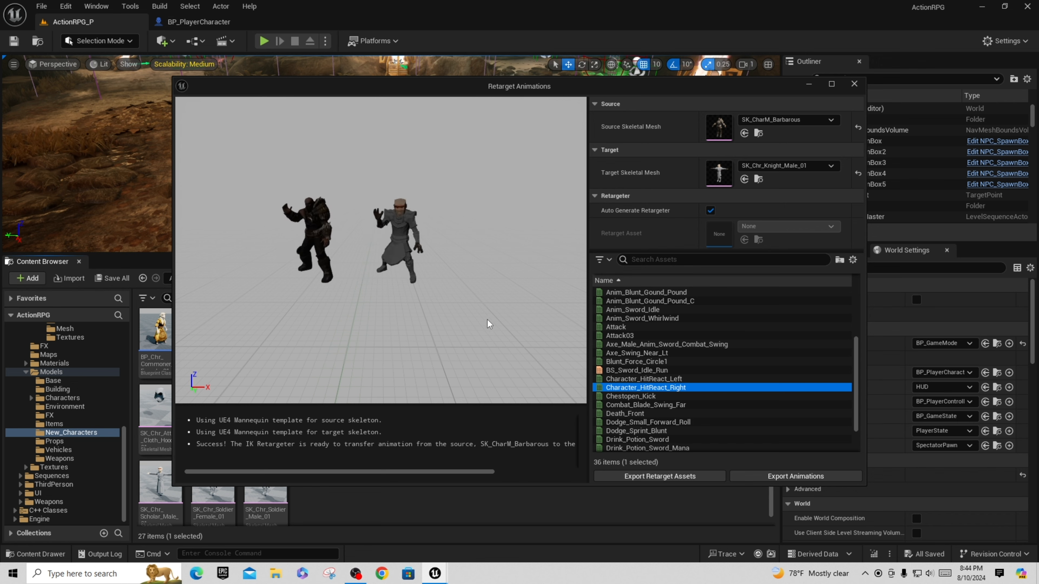
pyautogui.click(717, 397)
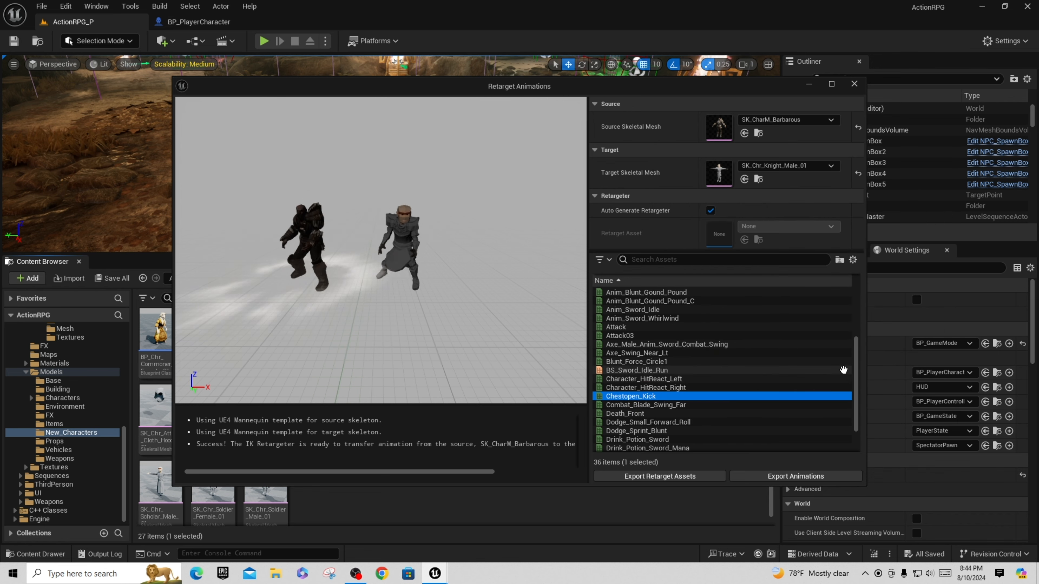
# Select all assets in the Retarget Animations list, including ABP_Player, and start exporting the animations.
pyautogui.moveTo(856, 370); pyautogui.dragTo(857, 285)
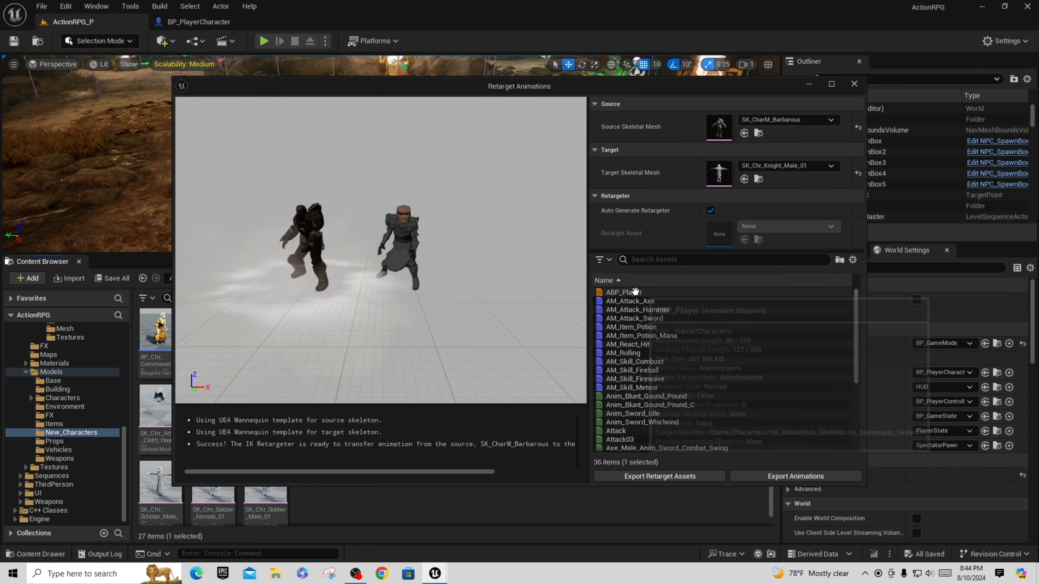
pyautogui.scroll(-5, 797, 370)
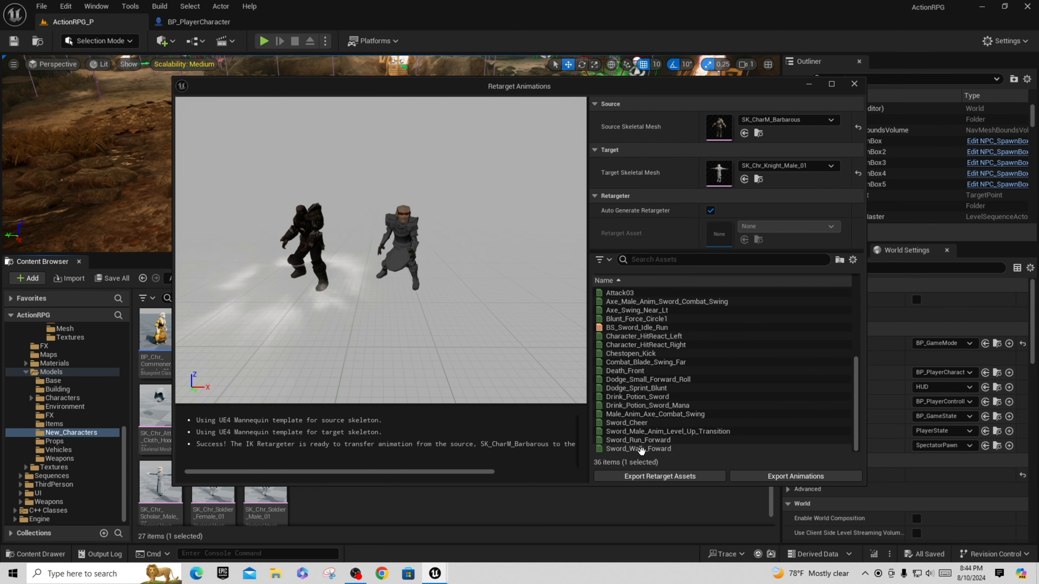
pyautogui.hotkey('ctrl', 'a')
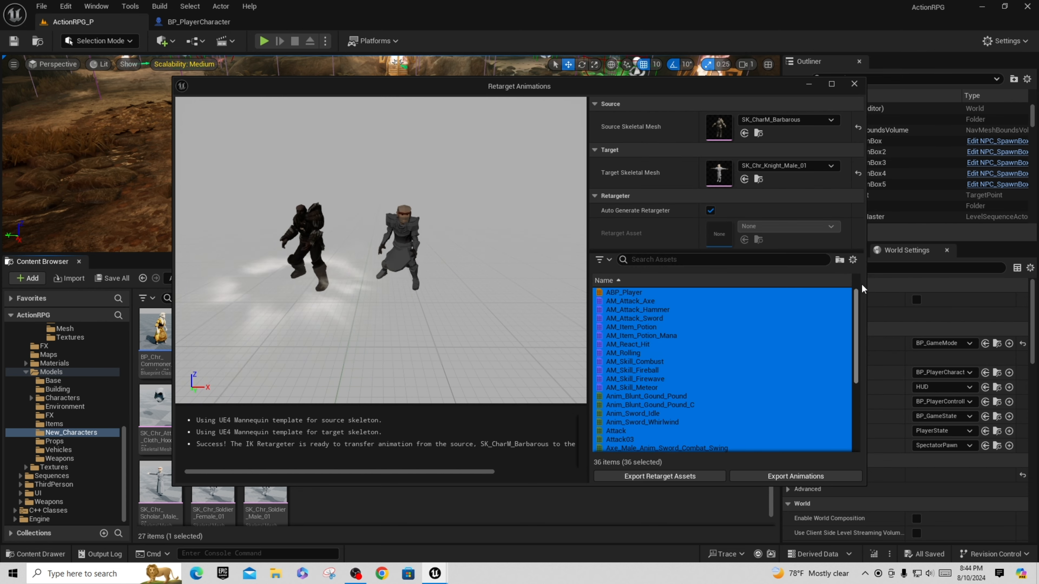
pyautogui.click(794, 478)
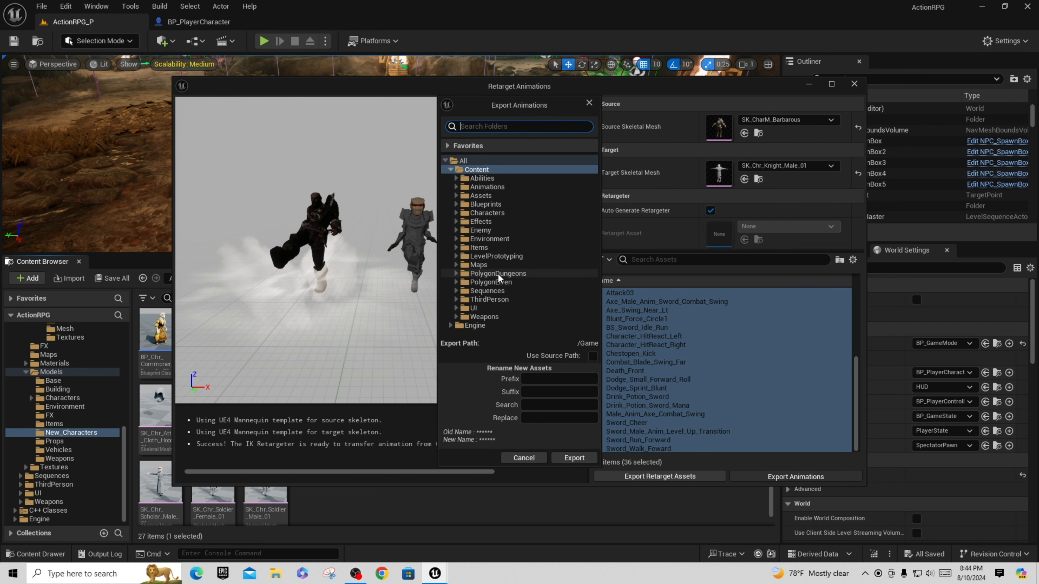
# Create a new folder named RT_Anims inside PolygonElven and choose it as the export destination.
pyautogui.click(458, 283)
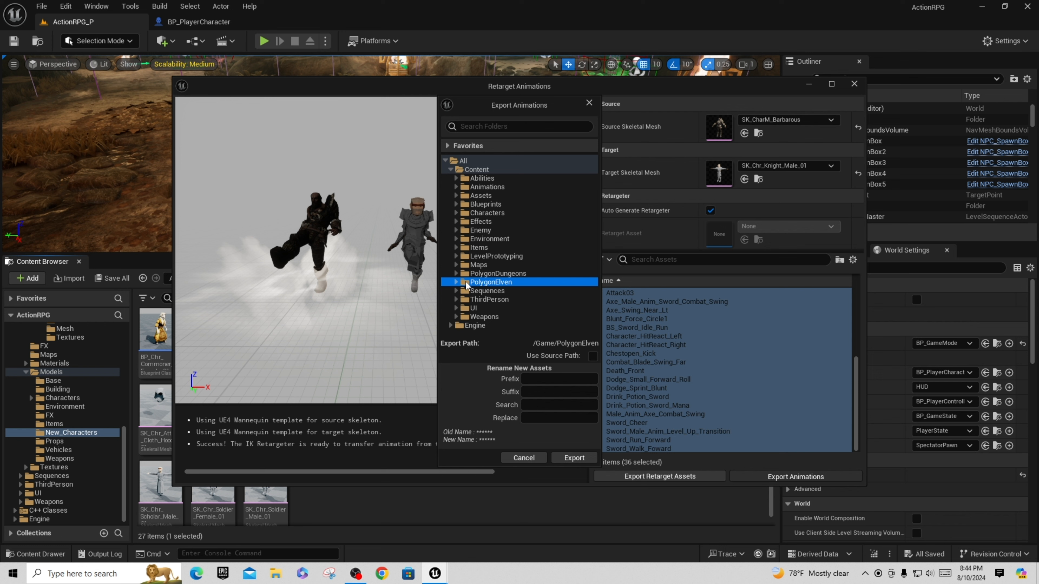
pyautogui.rightClick(464, 284)
pyautogui.click(507, 292)
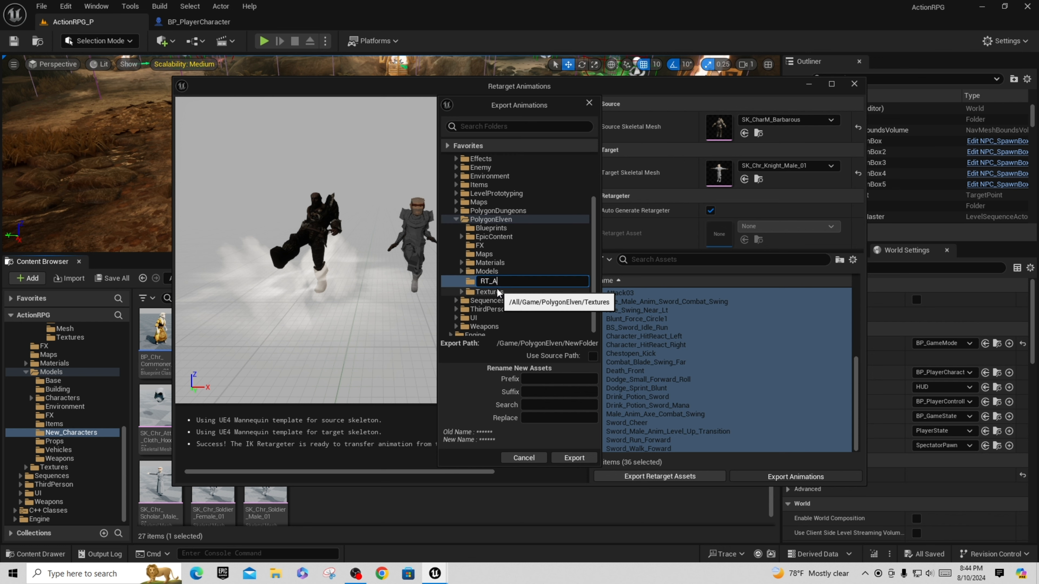
pyautogui.write('RT_Anims')
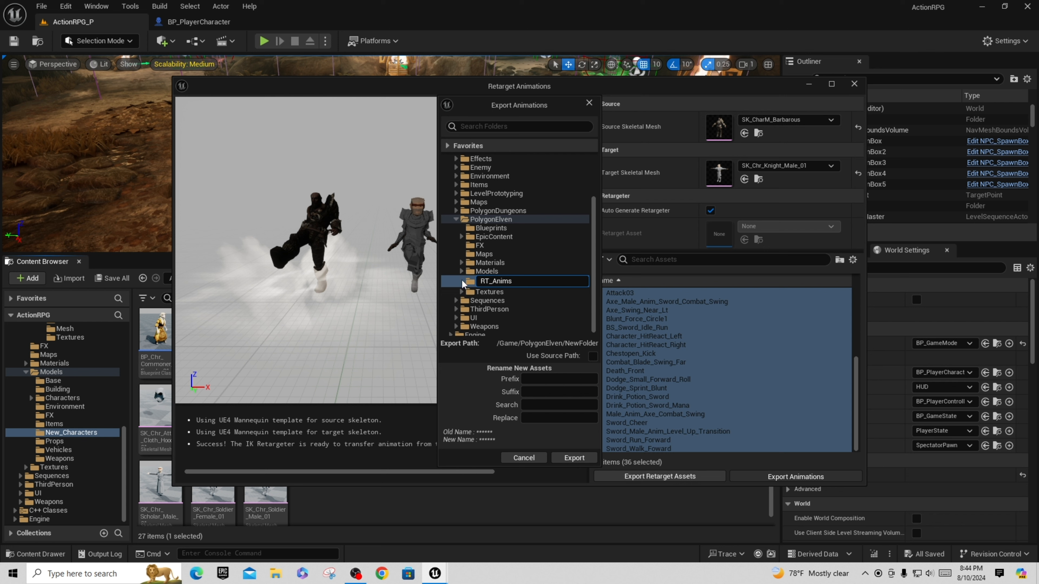
pyautogui.click(470, 281)
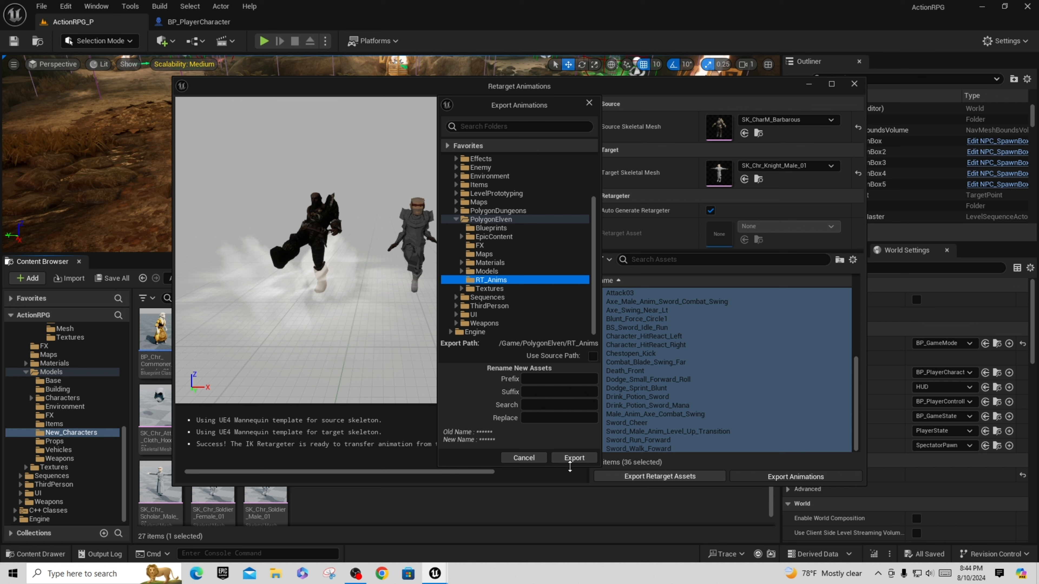
# Export the retargeted animations with referenced assets included and without overwriting existing files, and save all the new assets.
pyautogui.click(578, 459)
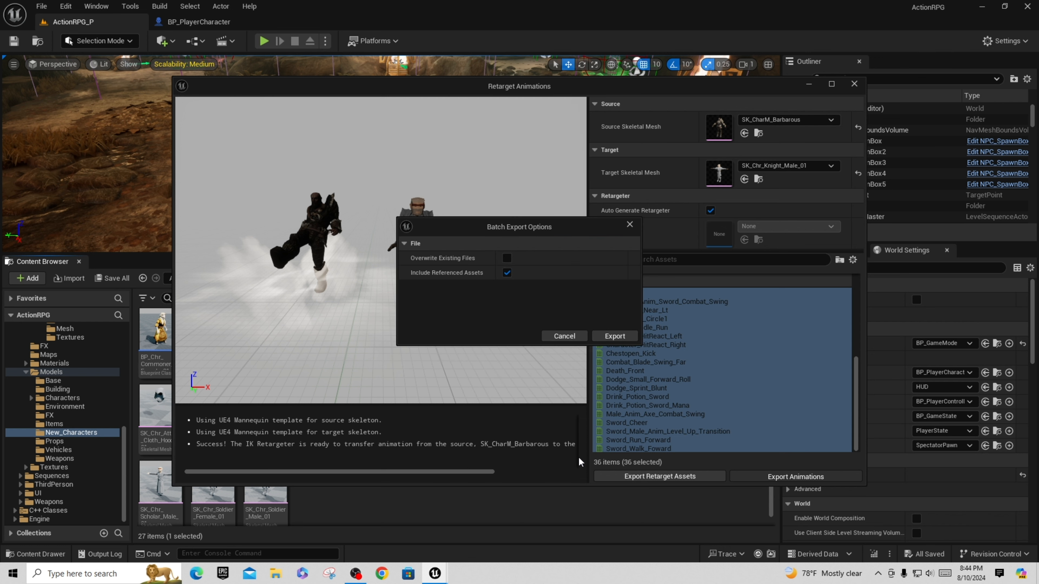
pyautogui.click(615, 336)
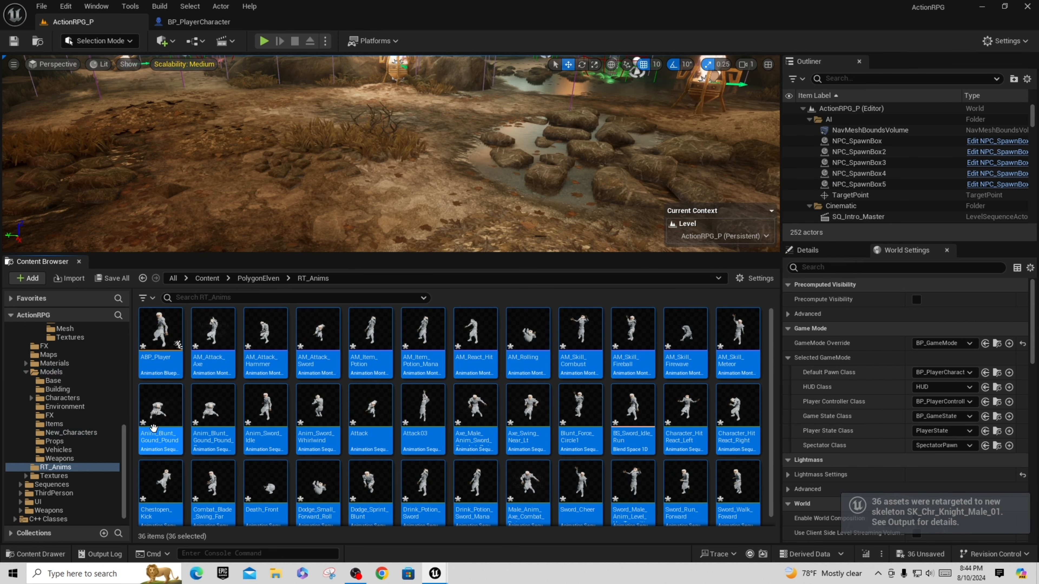
pyautogui.click(107, 279)
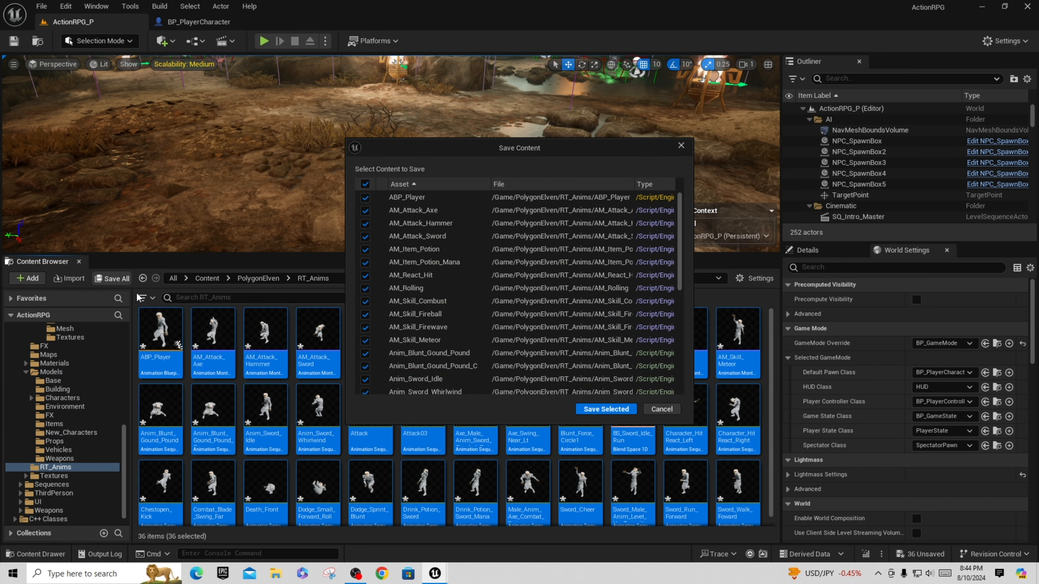
pyautogui.click(617, 410)
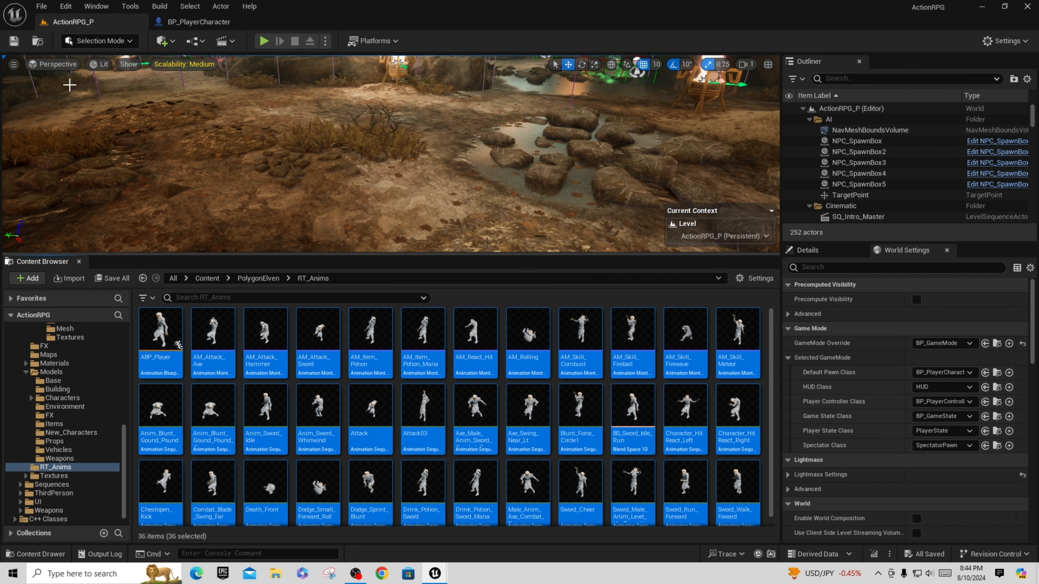
# Open the retargeted AM_Attack_Sword montage to check its animation on the knight, and close it.
pyautogui.click(511, 432)
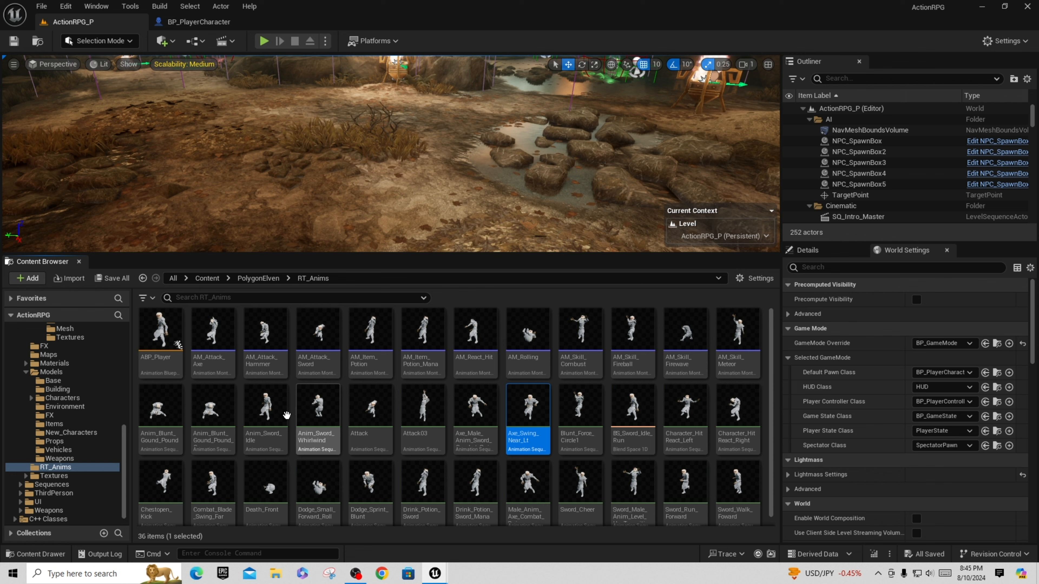
pyautogui.doubleClick(324, 345)
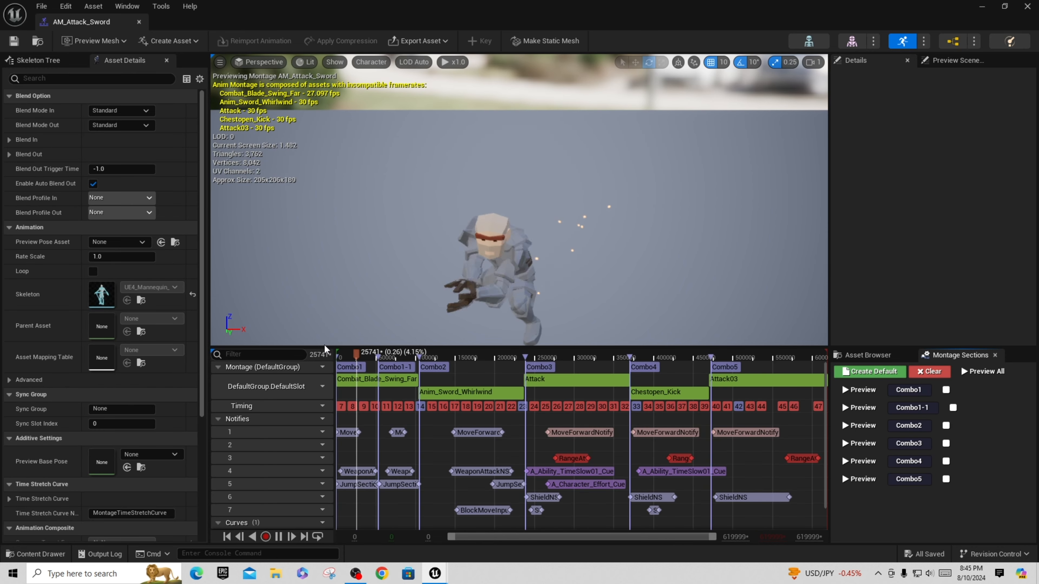
pyautogui.click(140, 22)
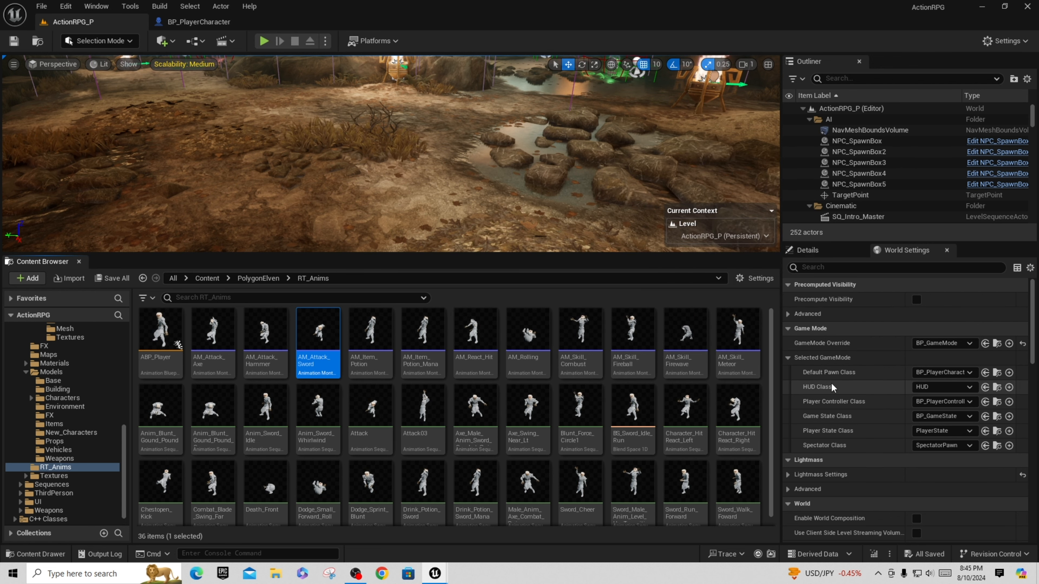
# Locate the level's default pawn class in the project content and open BP_PlayerCharacter to inspect its mesh and animation settings.
pyautogui.click(986, 373)
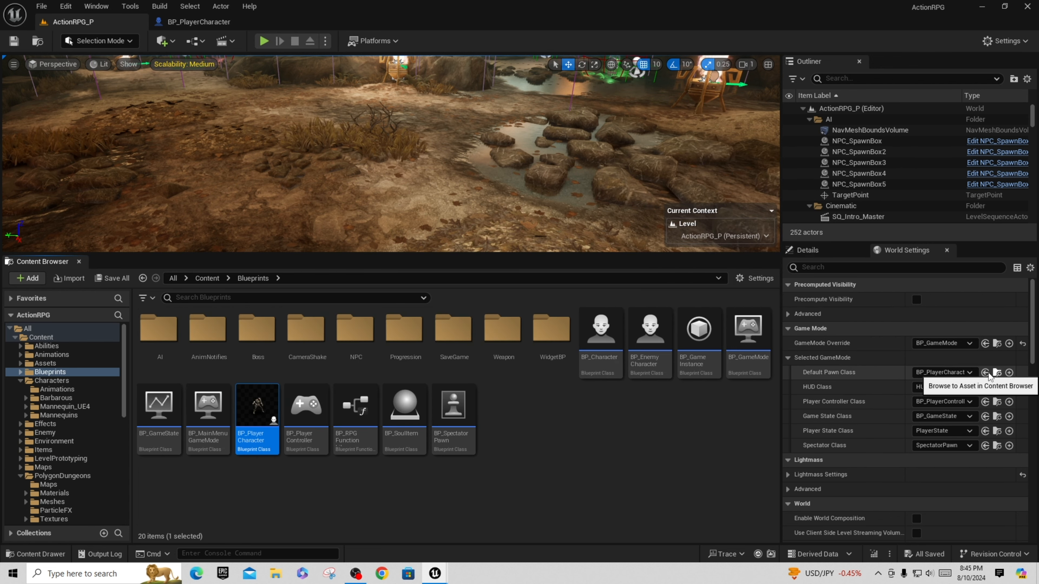
pyautogui.click(602, 533)
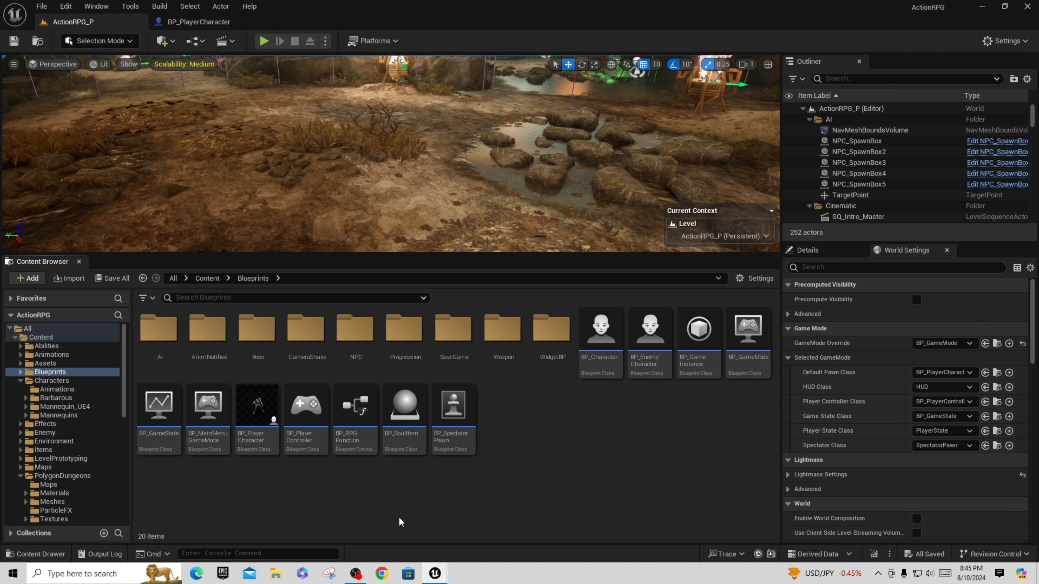
pyautogui.moveTo(254, 439)
pyautogui.doubleClick(257, 414)
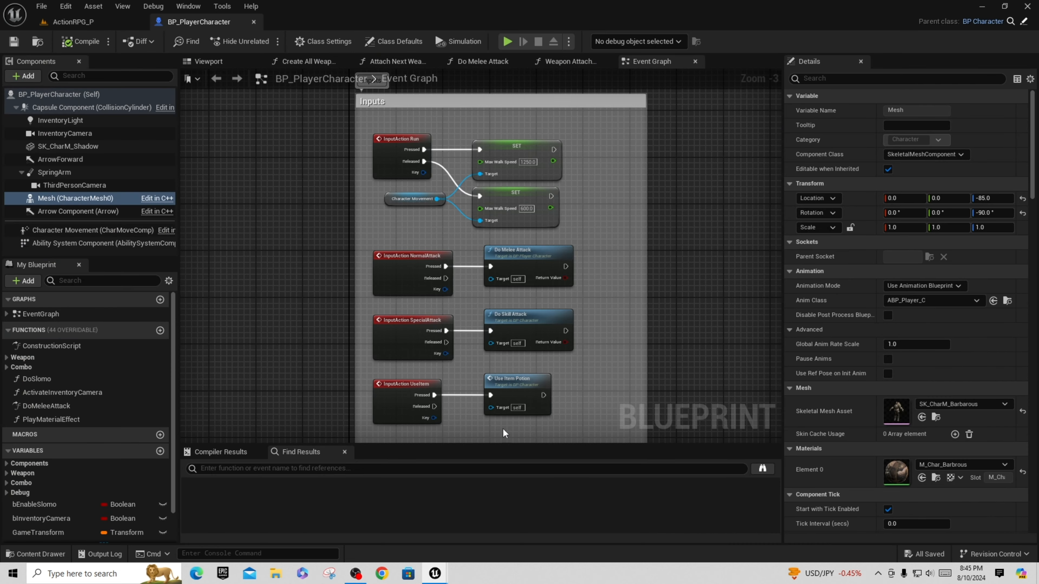
# Return to the ActionRPG_P level and browse to the PolygonElven/RT_Anims folder.
pyautogui.click(74, 21)
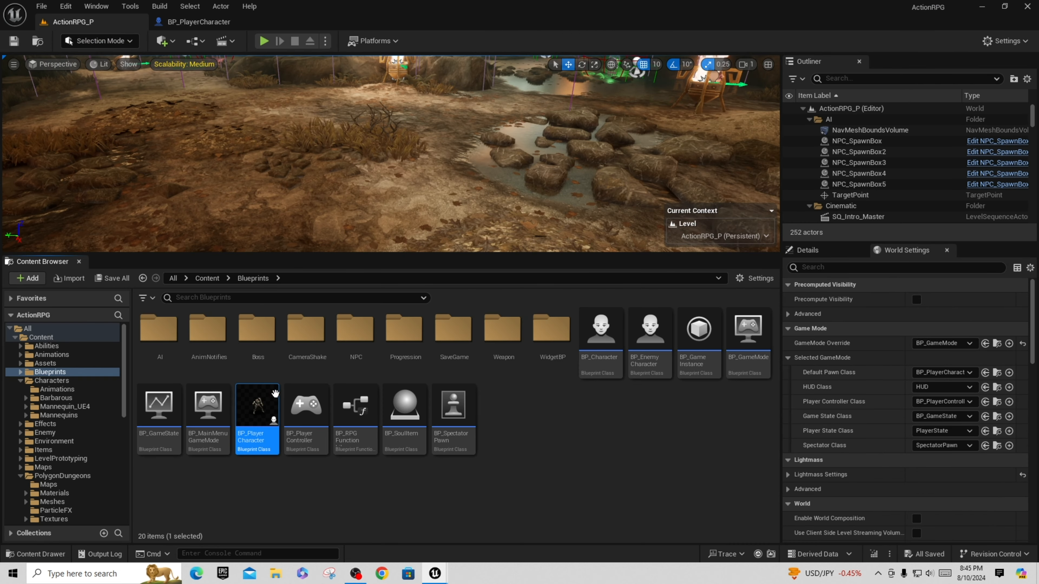
pyautogui.scroll(-5, 93, 434)
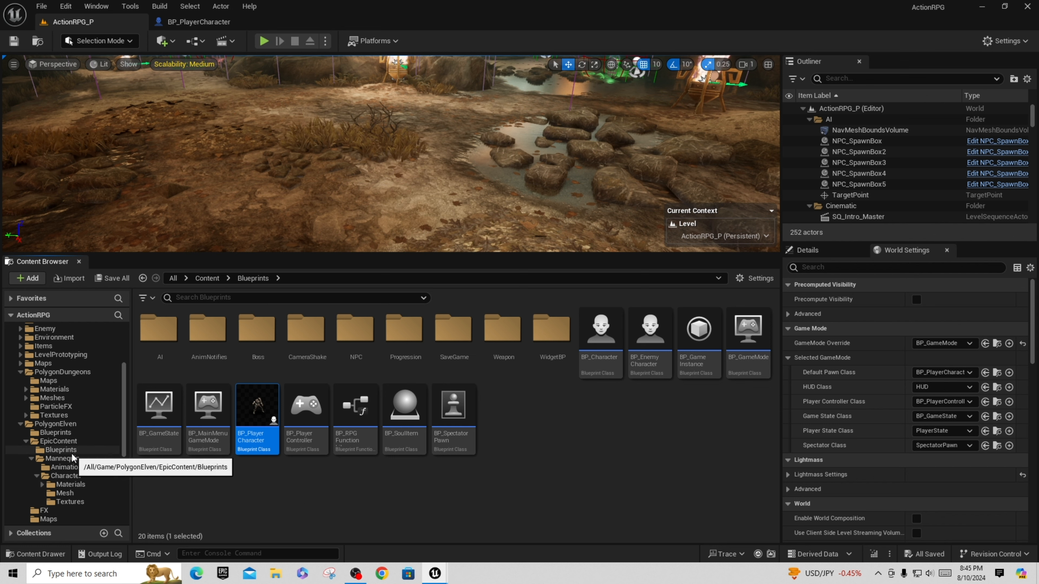
pyautogui.click(56, 424)
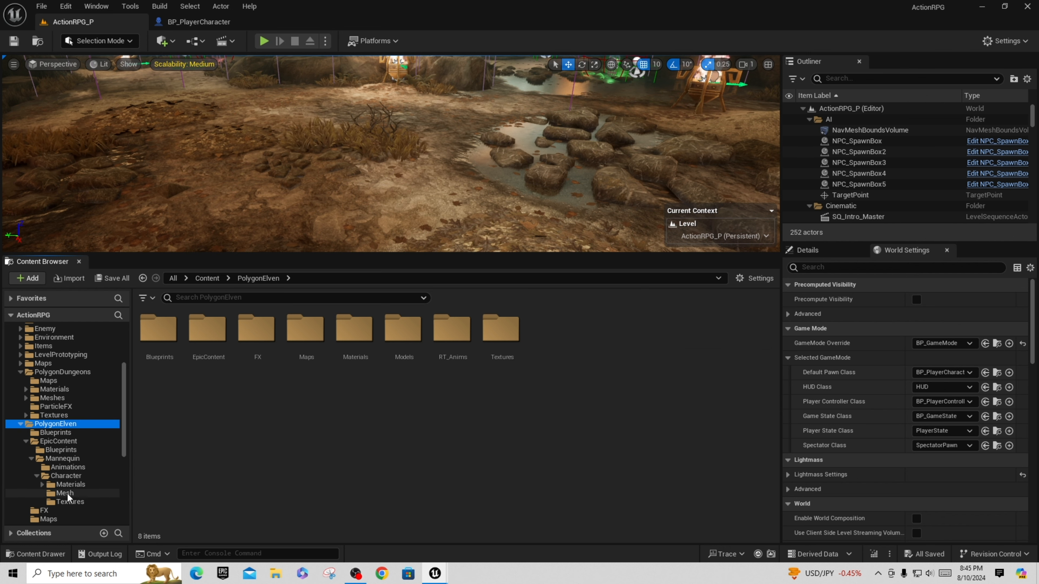
pyautogui.scroll(-3, 68, 493)
pyautogui.click(26, 467)
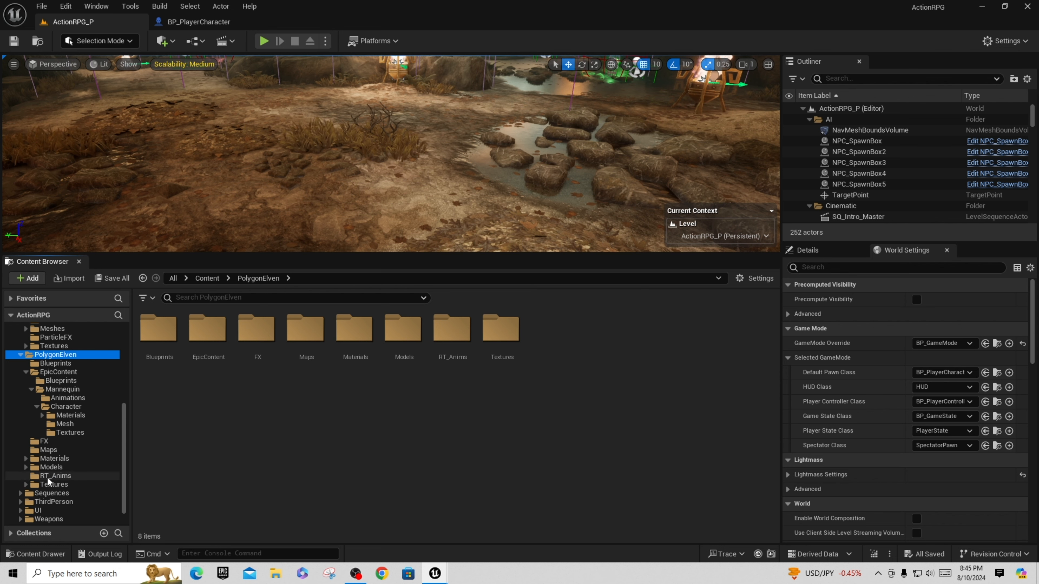
pyautogui.click(74, 476)
# Rename the retargeted ABP_Player animation blueprint to ABP_SyntyPlayer and save.
pyautogui.click(161, 362)
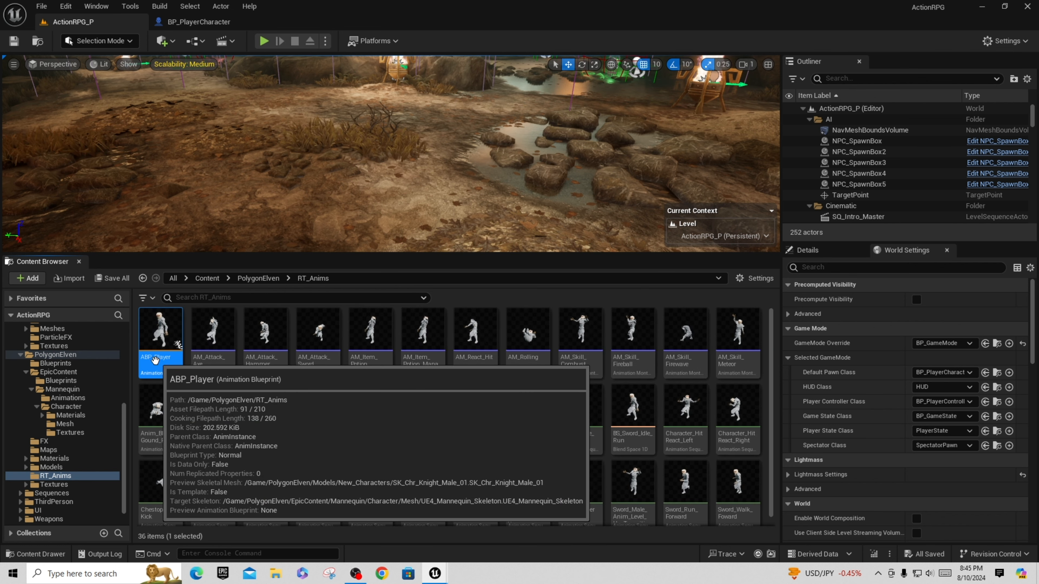
pyautogui.click(155, 359)
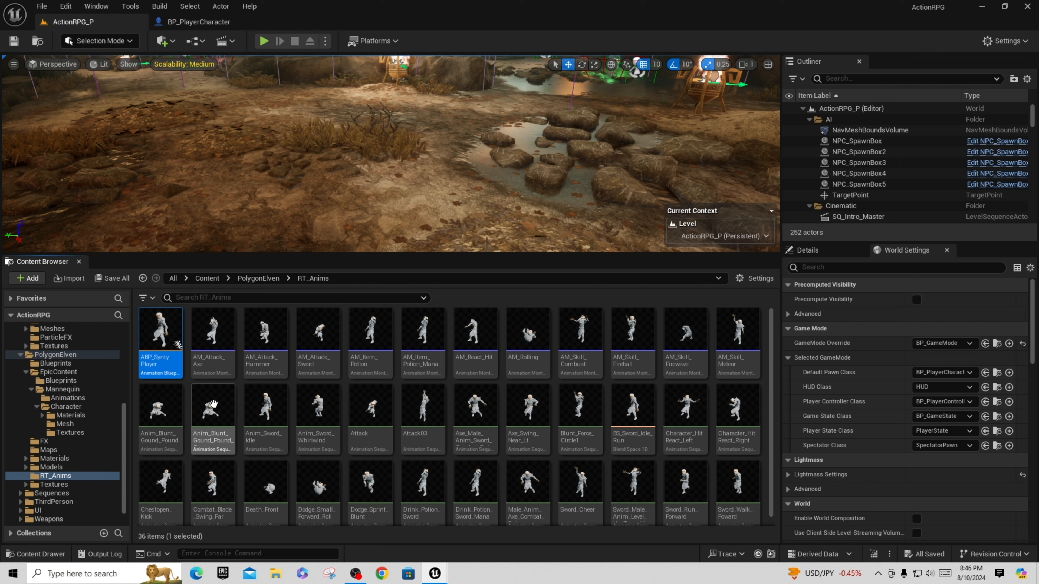
pyautogui.click(13, 40)
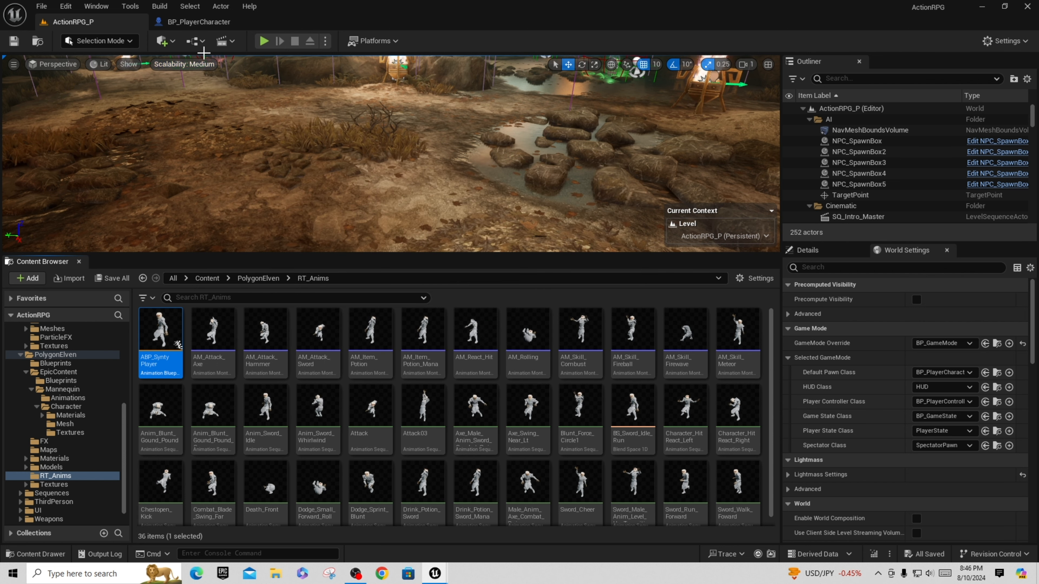
# In BP_PlayerCharacter, set the Mesh component's skeletal mesh to SK_Chr_Knight_Male_01 from PolygonElven/Models/New_Characters.
pyautogui.click(199, 21)
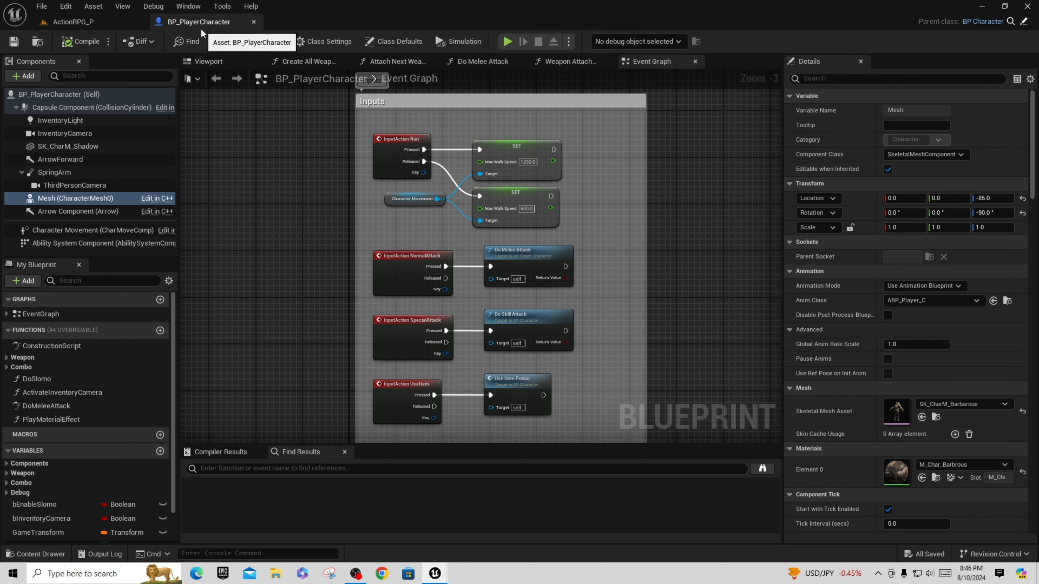
pyautogui.click(1004, 405)
pyautogui.write('knigh')
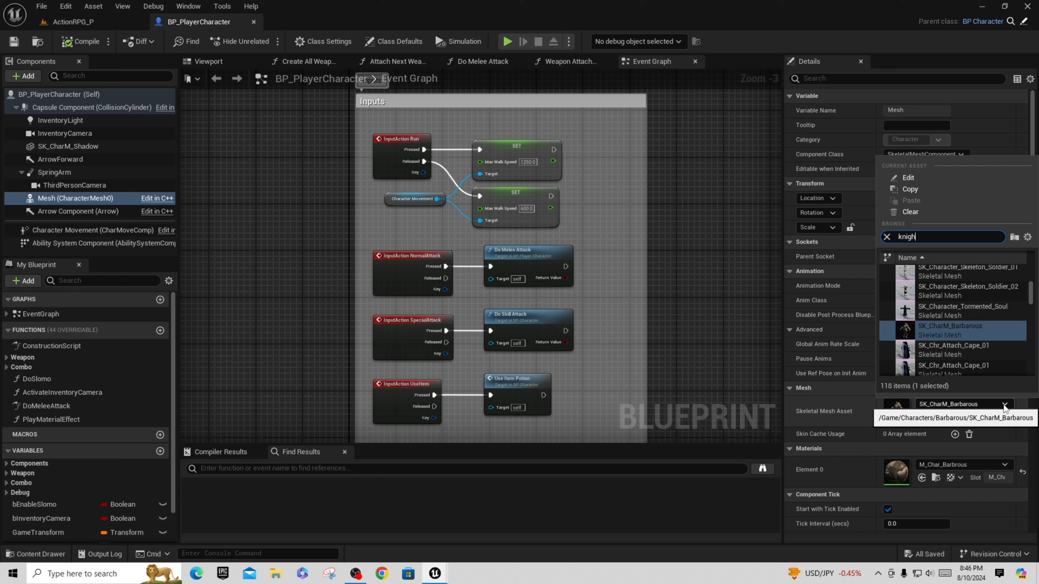
pyautogui.write('t')
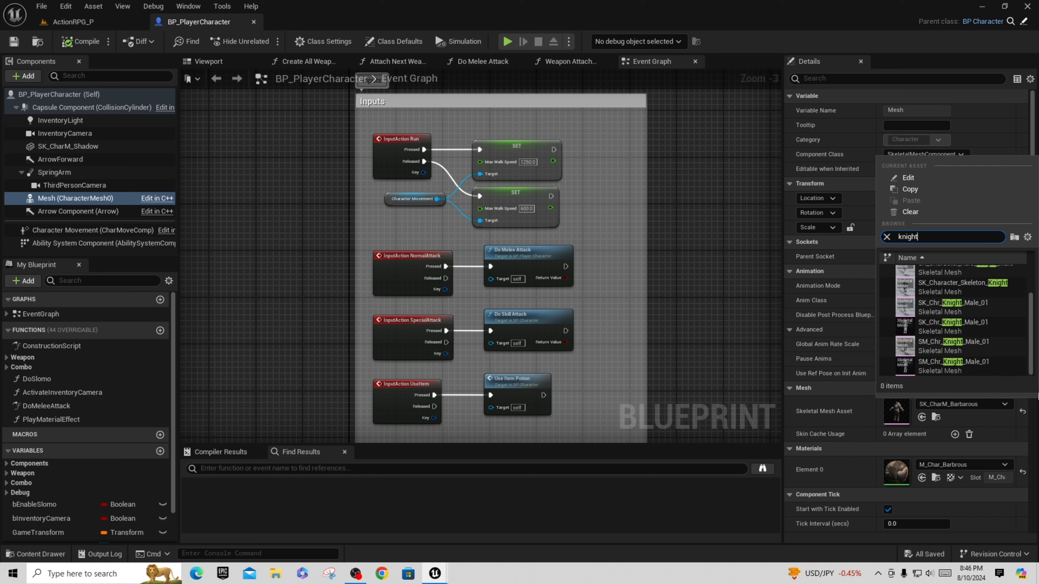
pyautogui.moveTo(956, 365)
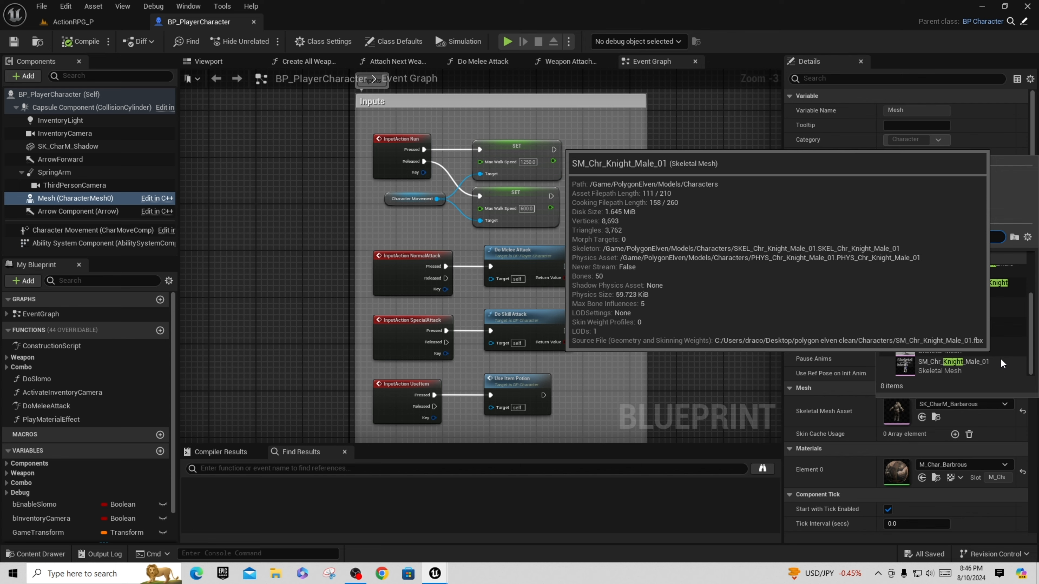
pyautogui.moveTo(962, 326)
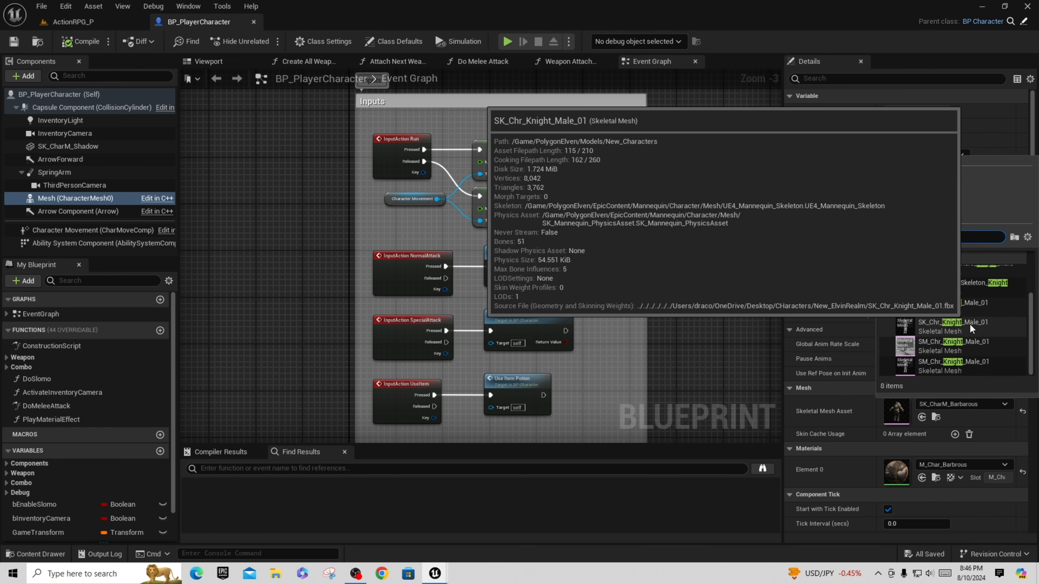
pyautogui.click(973, 321)
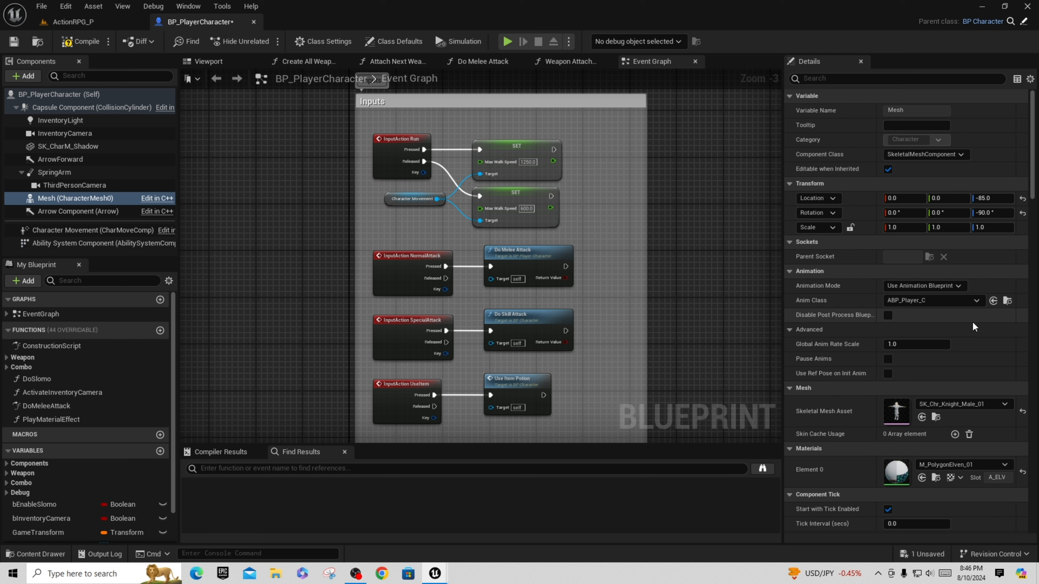
# Set the mesh's Anim Class to ABP_SyntyPlayer, compile and save BP_PlayerCharacter, and return to the level.
pyautogui.click(976, 300)
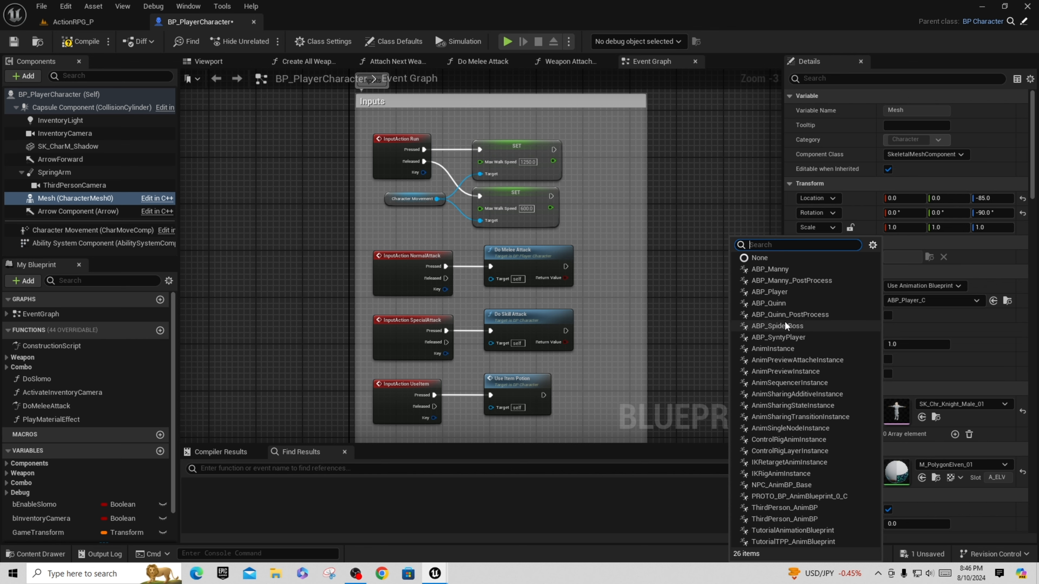
pyautogui.click(786, 337)
pyautogui.click(785, 337)
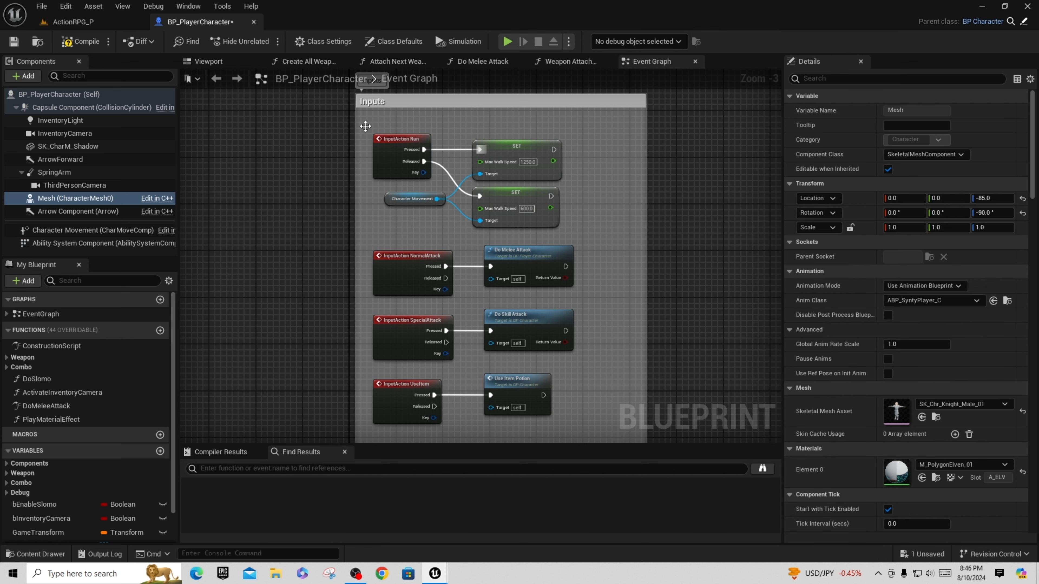
pyautogui.click(70, 48)
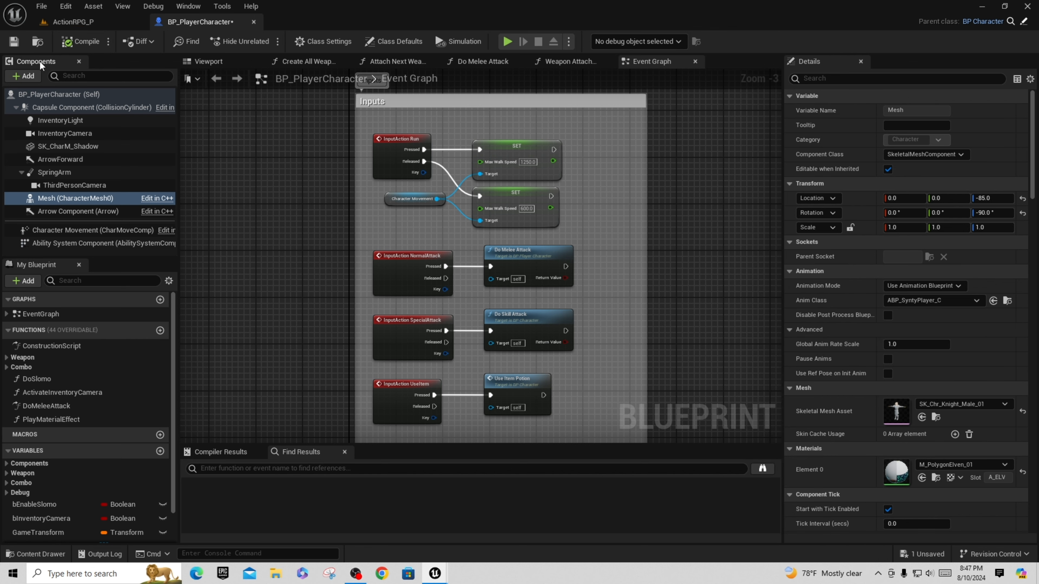
pyautogui.click(14, 44)
pyautogui.click(52, 24)
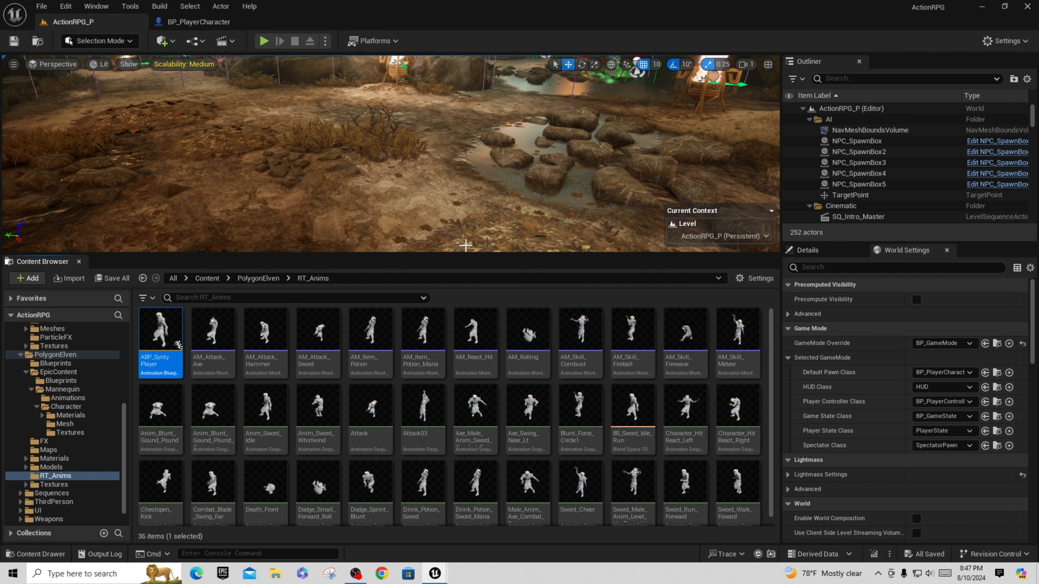
# Enlarge the level viewport, play-test the knight character by running around the level, and stop the play session.
pyautogui.moveTo(470, 255); pyautogui.dragTo(485, 336)
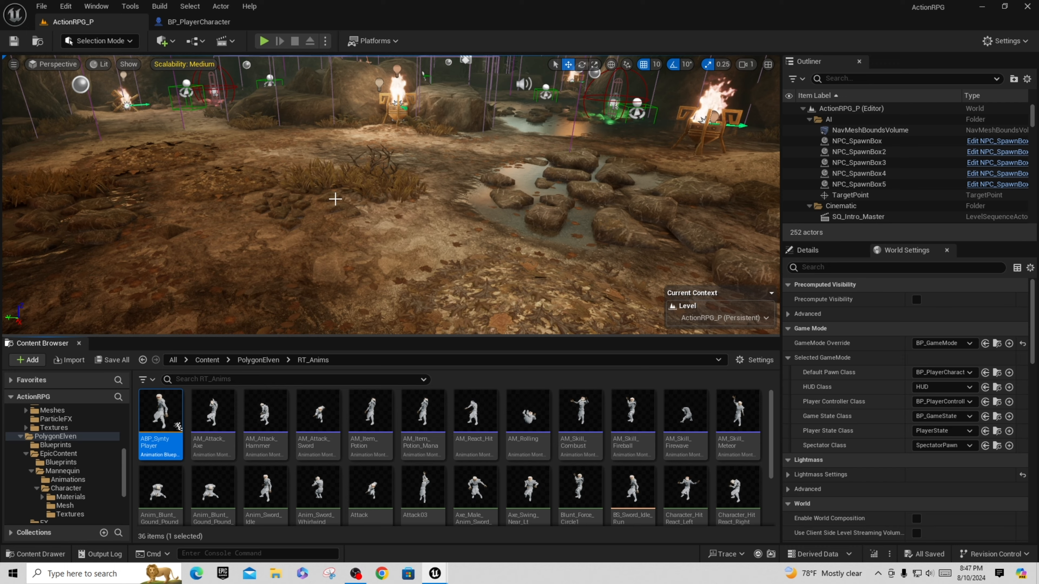
pyautogui.click(263, 41)
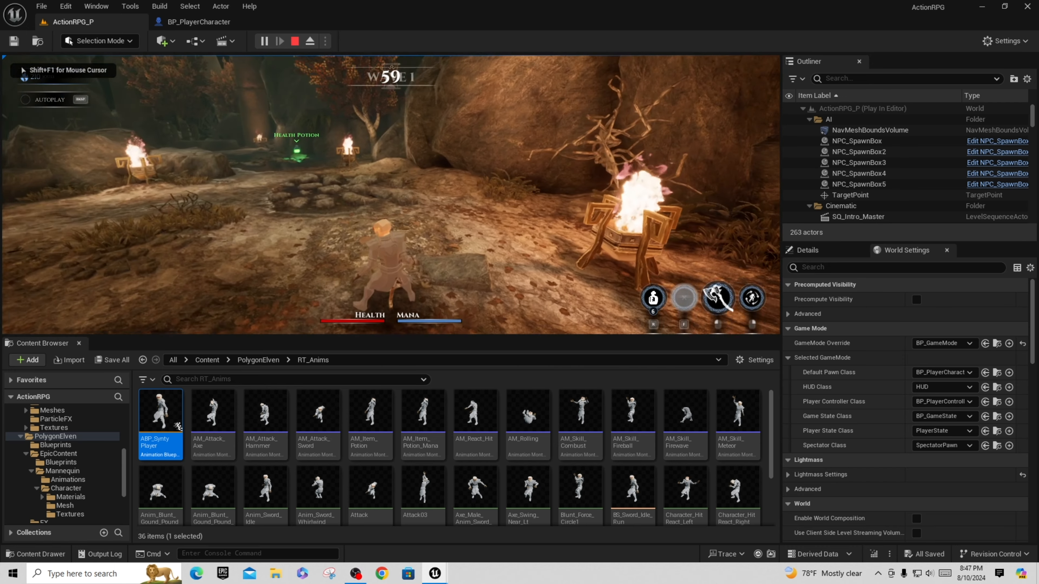
pyautogui.press('w')
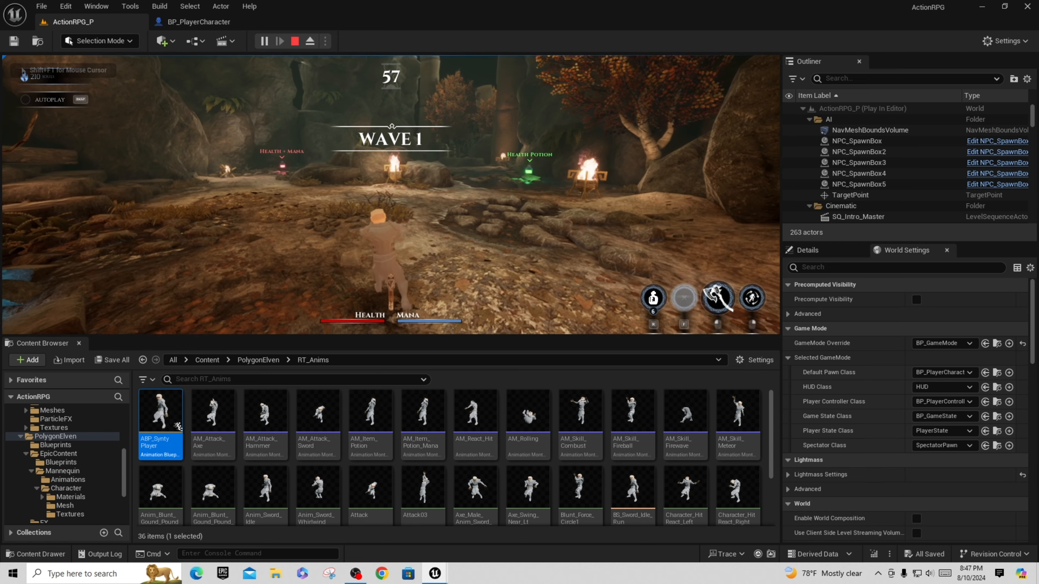
pyautogui.press('w')
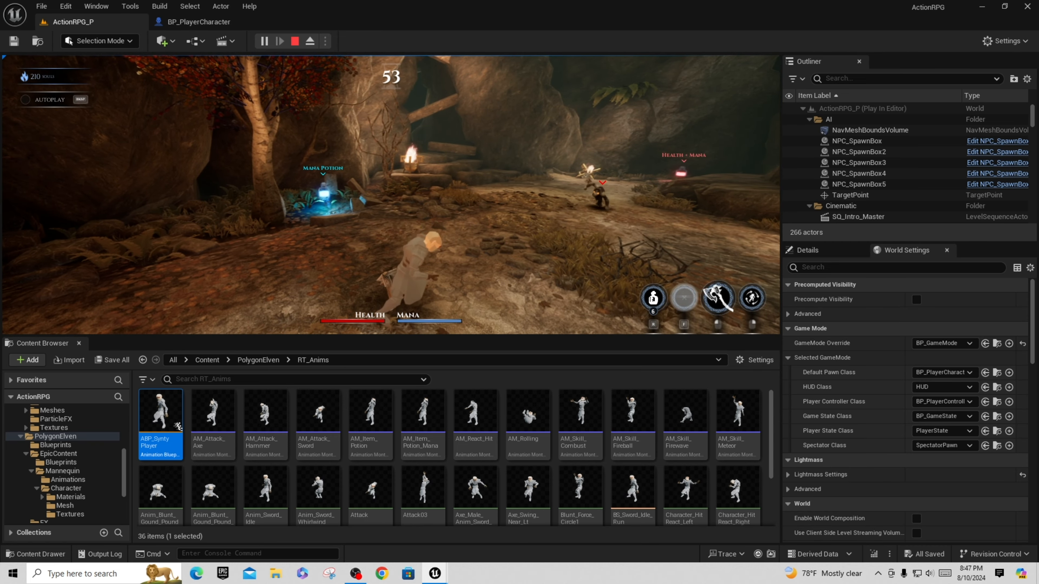
pyautogui.press('w')
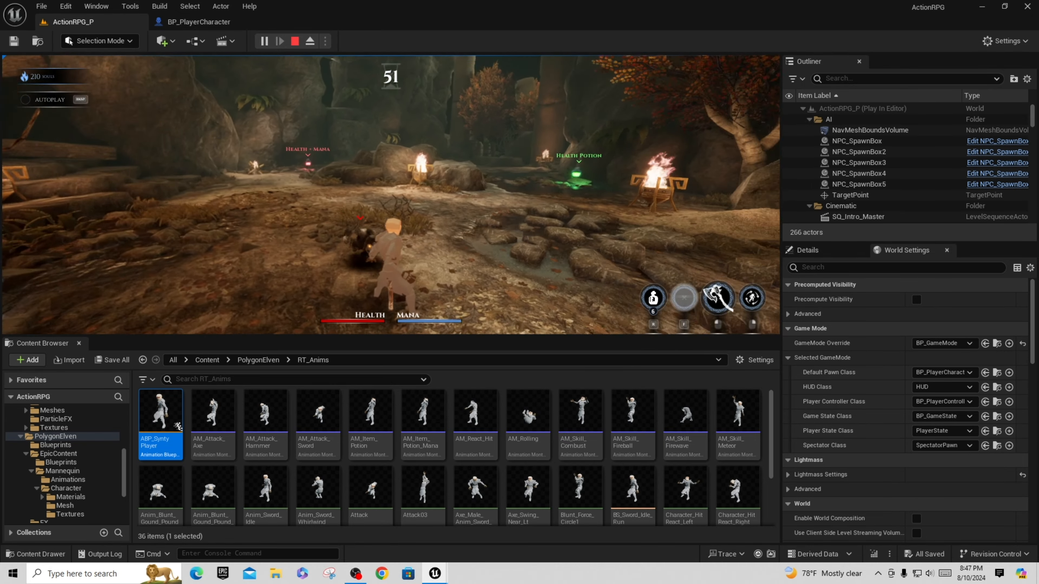
pyautogui.press('Escape')
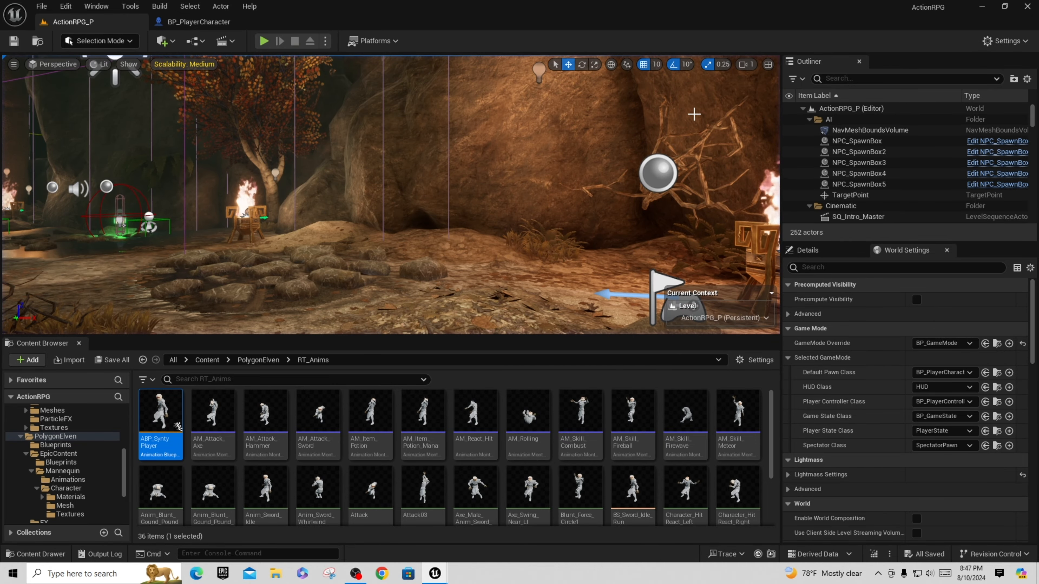
pyautogui.press('F11')
pyautogui.press('F11')
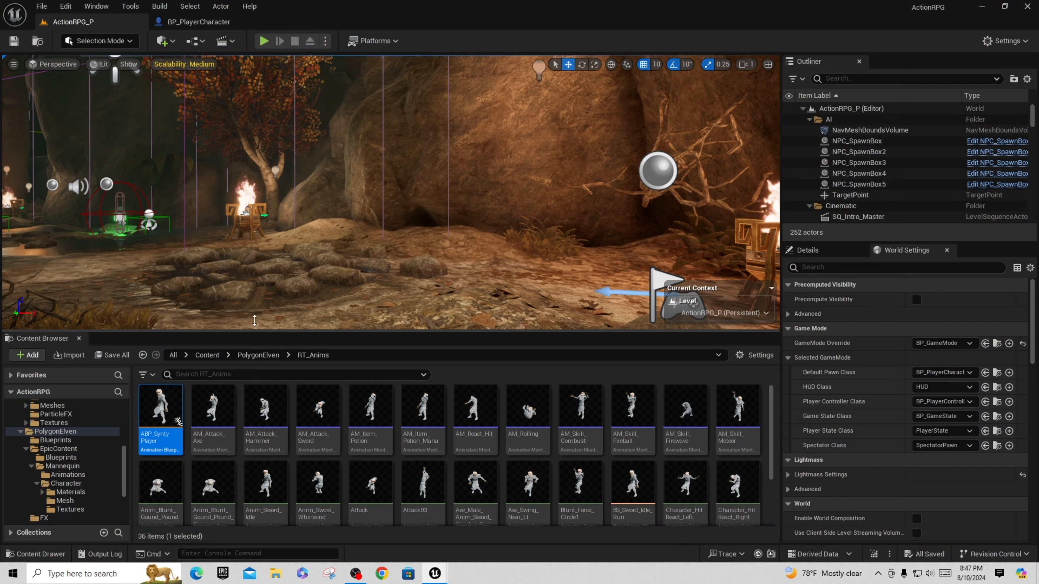
# Find the skeleton used by SK_CharM_Barbarous in Characters/Barbarous, open it, and review the sockets under hand_r.
pyautogui.moveTo(285, 338); pyautogui.dragTo(285, 192)
pyautogui.scroll(5, 128, 330)
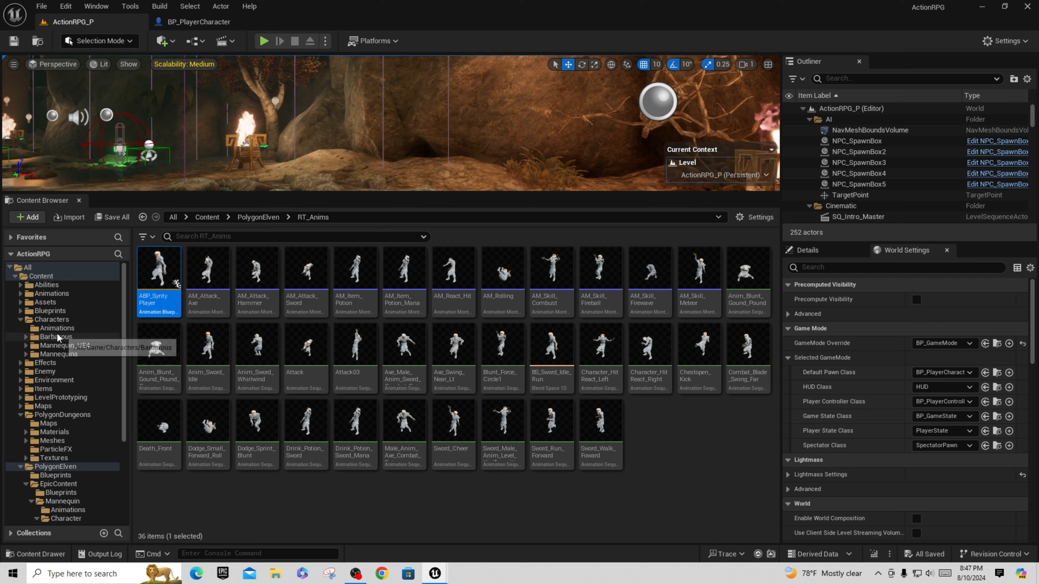
pyautogui.click(56, 337)
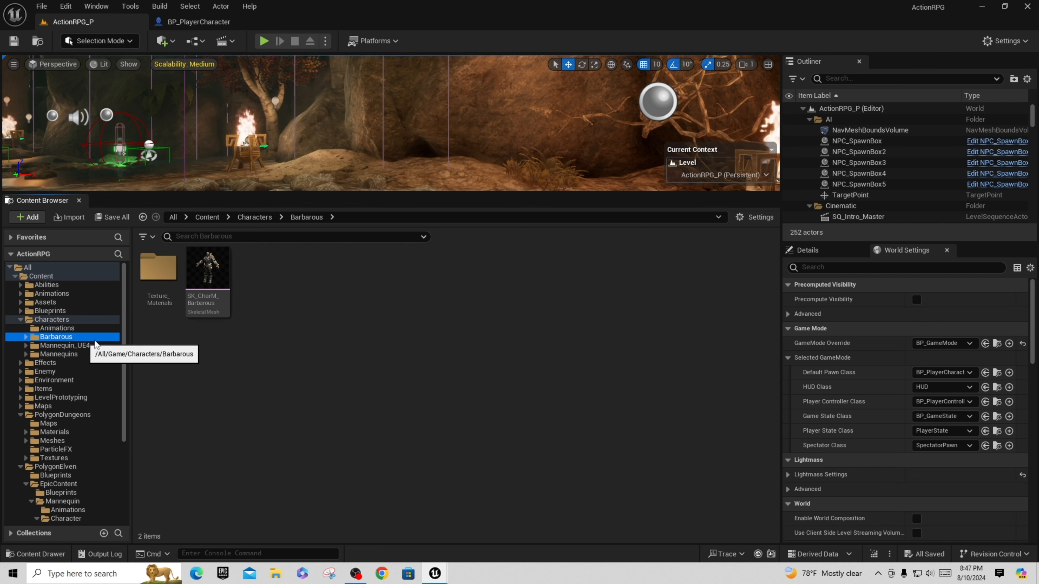
pyautogui.rightClick(207, 267)
pyautogui.moveTo(268, 252)
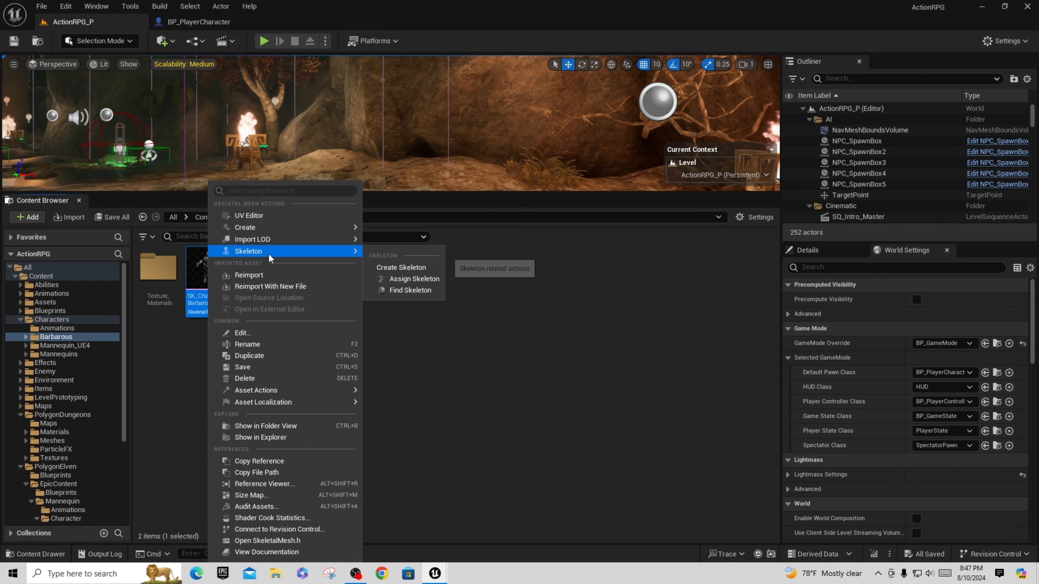
pyautogui.click(430, 290)
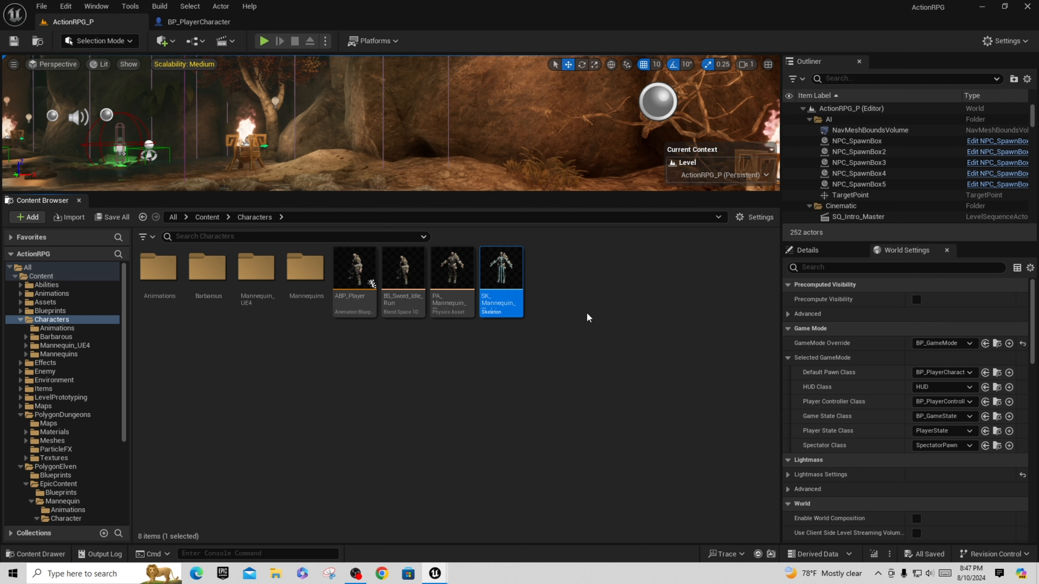
pyautogui.doubleClick(508, 268)
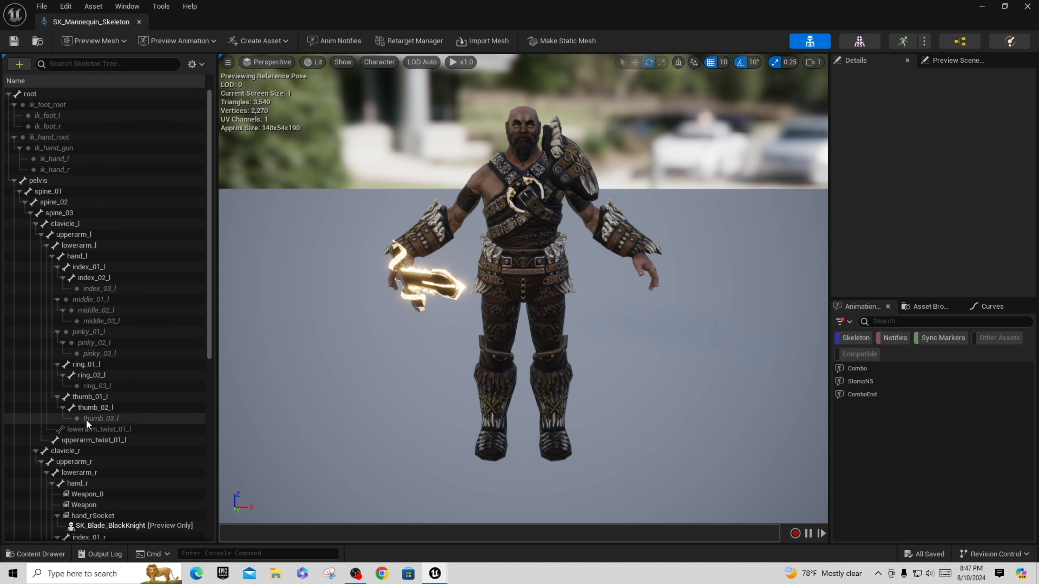
pyautogui.scroll(-5, 135, 375)
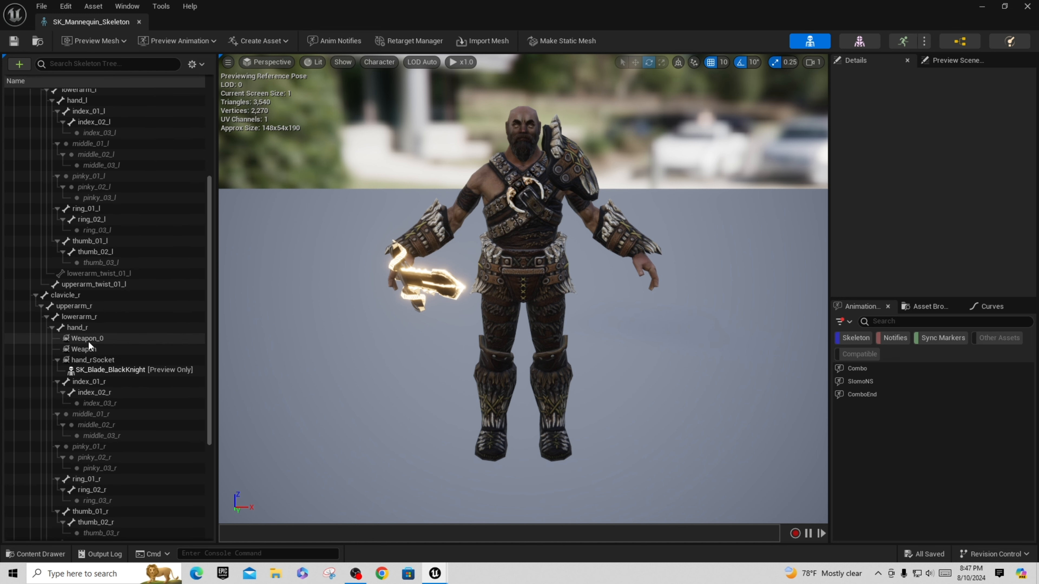
pyautogui.scroll(-1, 101, 417)
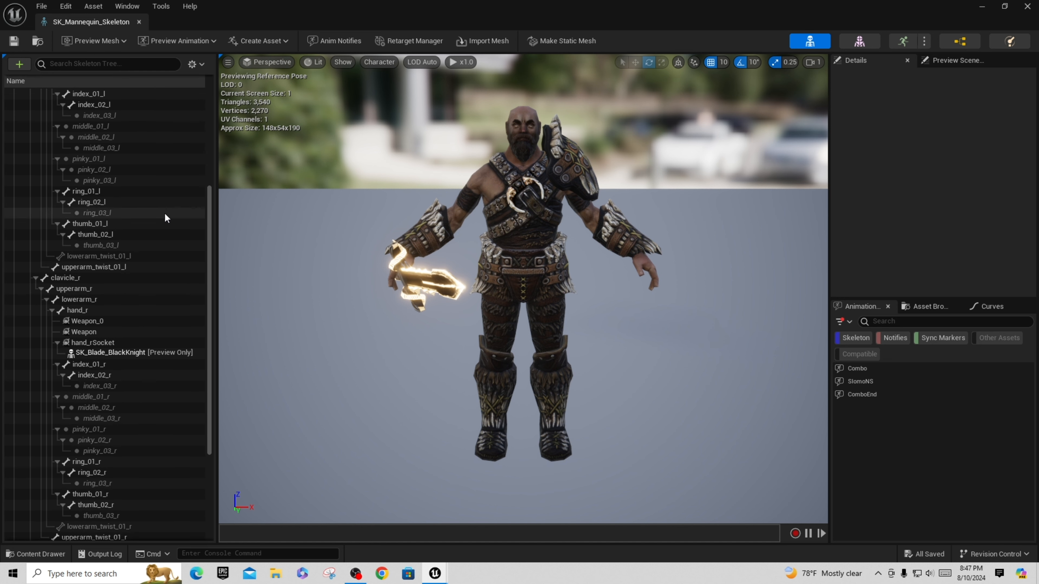
pyautogui.scroll(5, 163, 211)
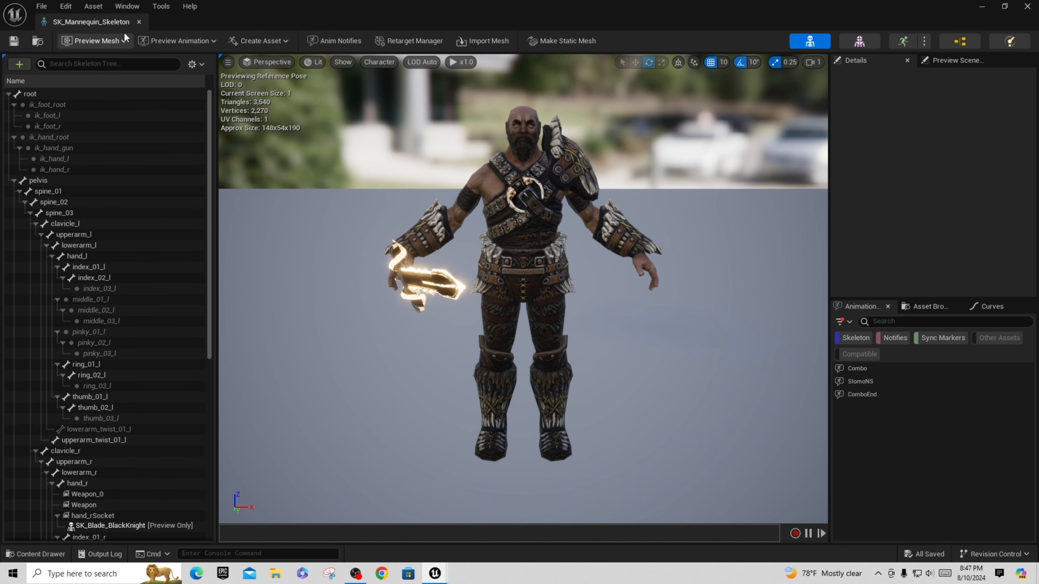
# Dock the SK_Mannequin_Skeleton editor in the main window, placed after BP_PlayerCharacter.
pyautogui.moveTo(98, 25); pyautogui.dragTo(210, 29)
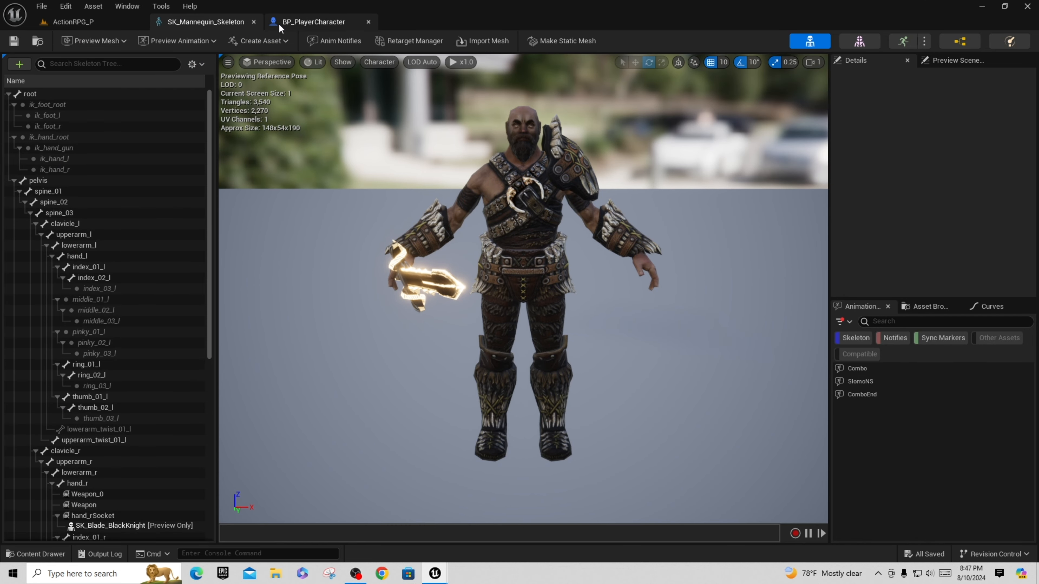
pyautogui.moveTo(287, 22); pyautogui.dragTo(211, 17)
pyautogui.click(290, 24)
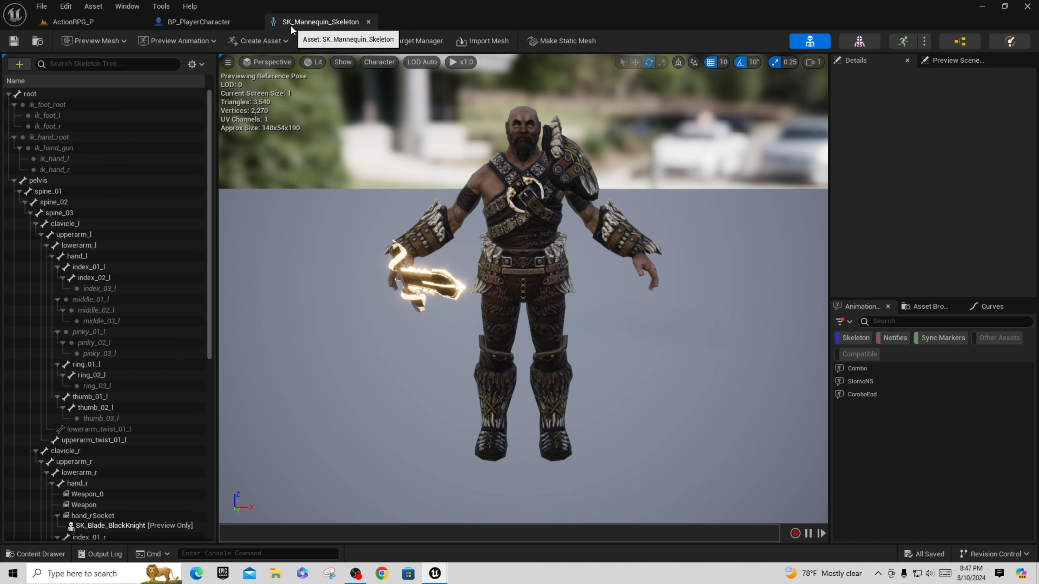
pyautogui.click(94, 23)
pyautogui.click(311, 22)
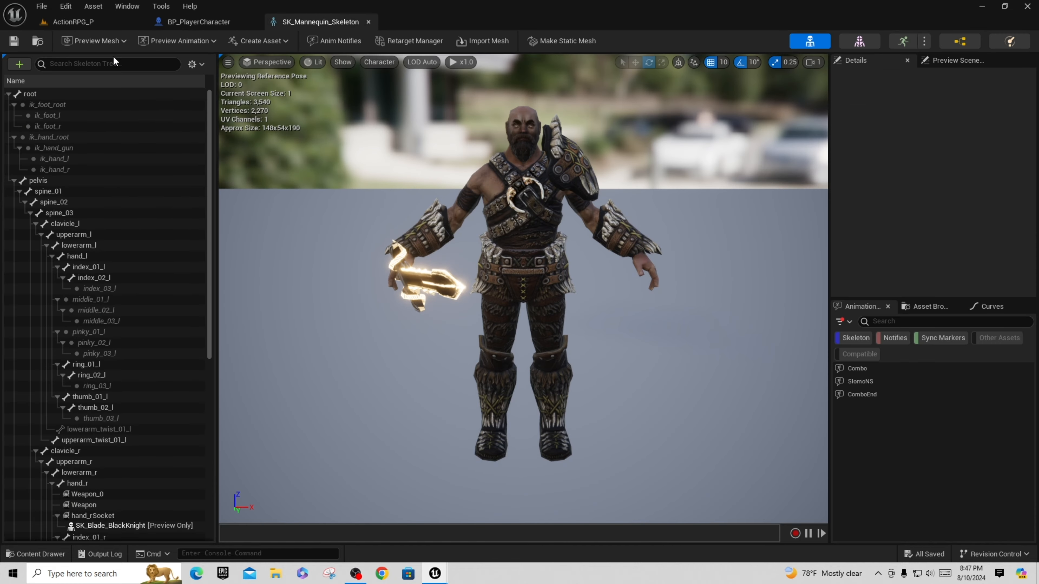
# From the level, find the skeleton used by SK_Chr_Knight_Male_01 in PolygonElven/Models/New_Characters and open it.
pyautogui.click(123, 22)
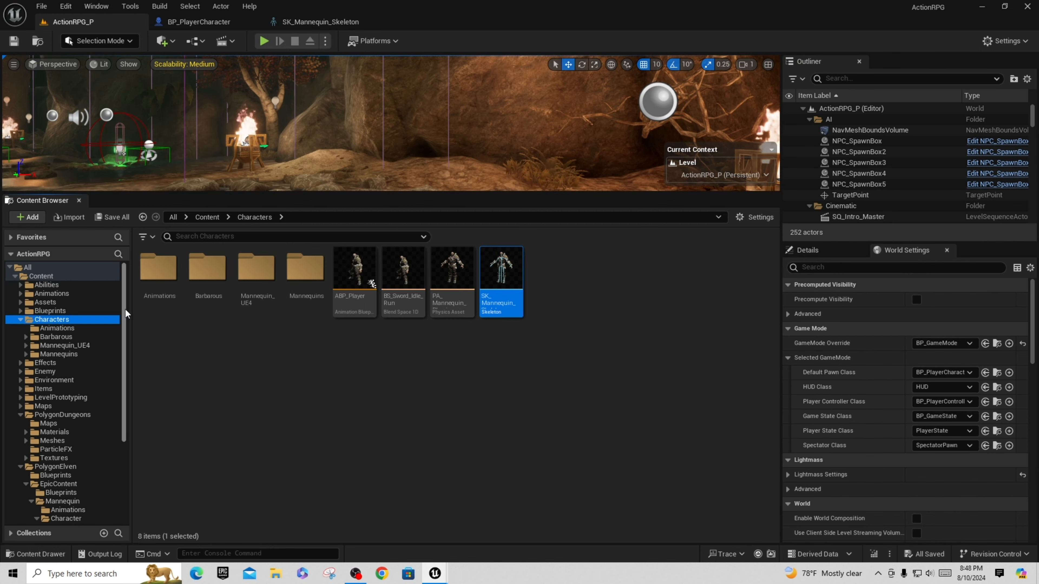
pyautogui.moveTo(125, 309); pyautogui.dragTo(124, 451)
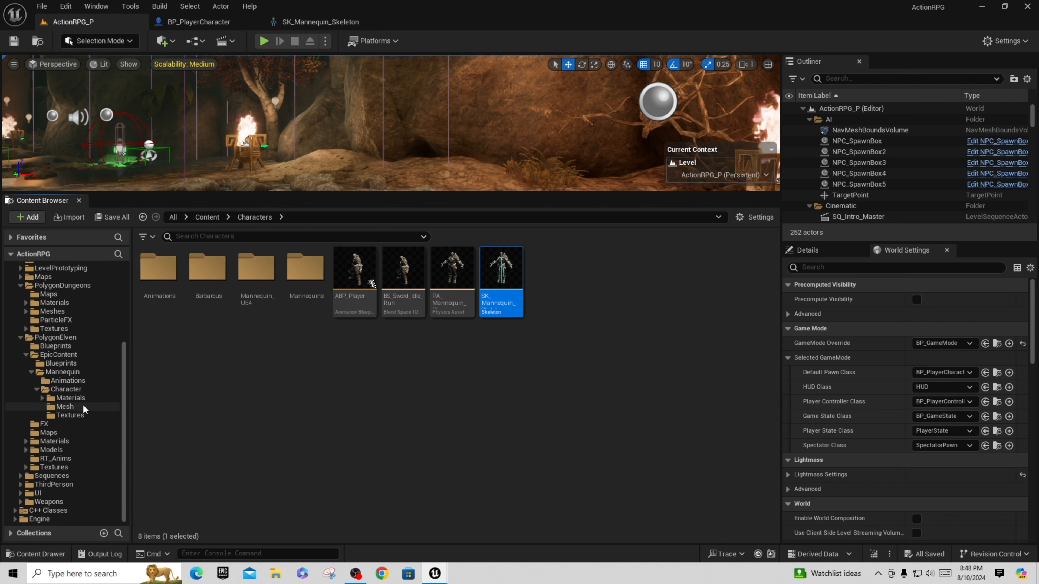
pyautogui.click(59, 338)
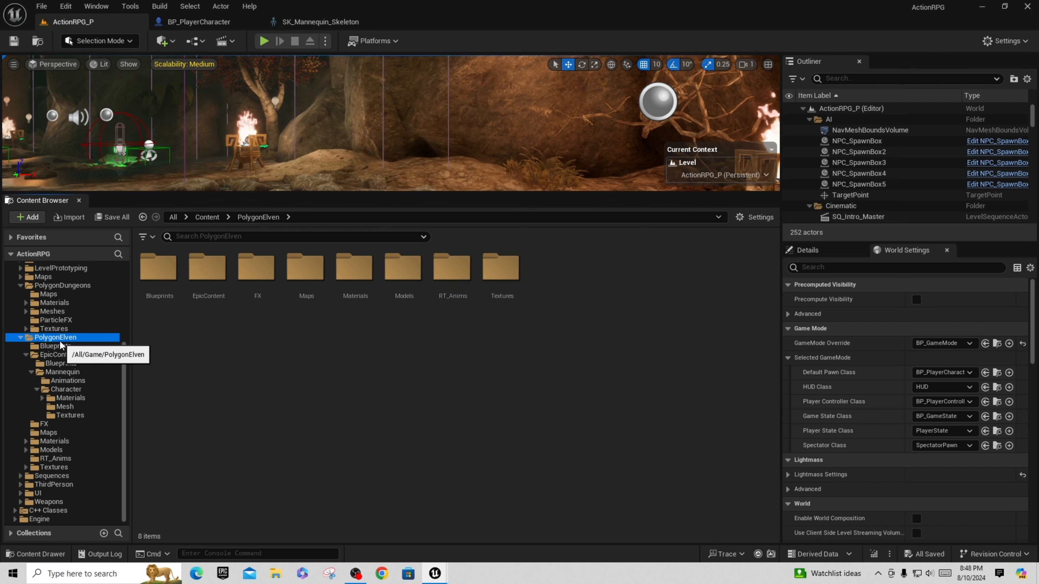
pyautogui.doubleClick(404, 268)
pyautogui.click(453, 271)
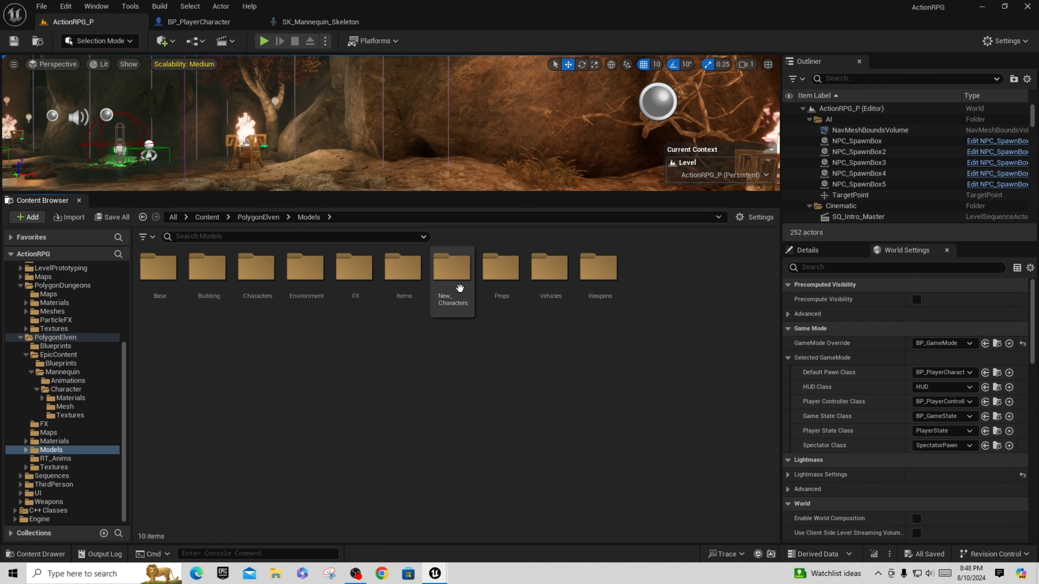
pyautogui.doubleClick(456, 279)
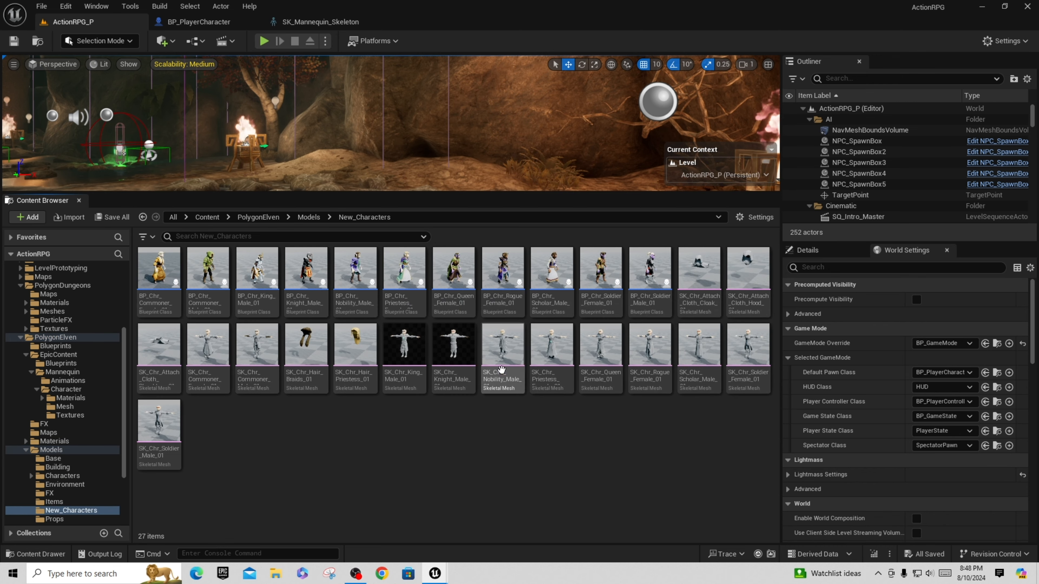
pyautogui.rightClick(452, 356)
pyautogui.moveTo(532, 251)
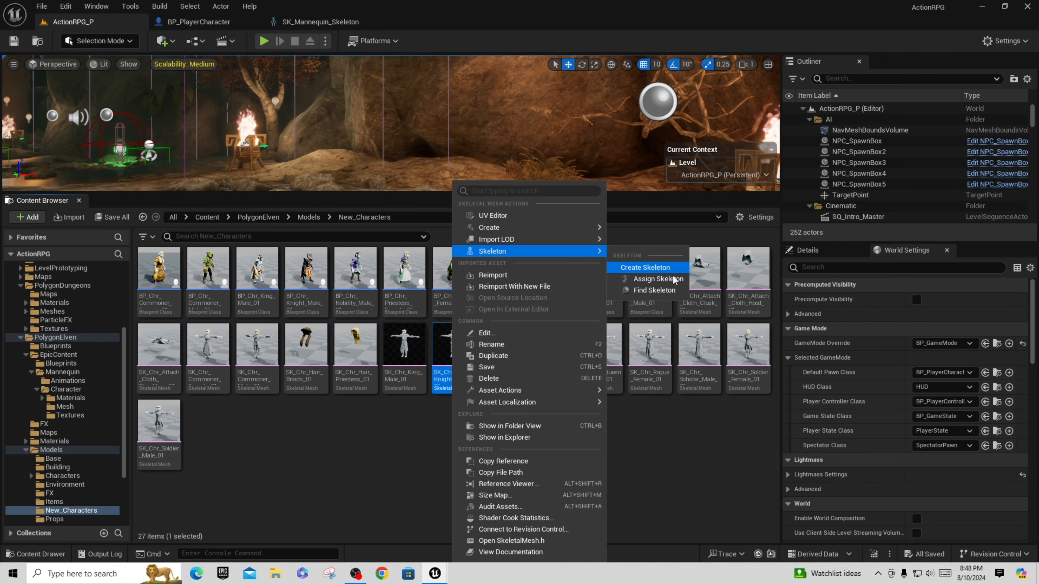
pyautogui.click(666, 286)
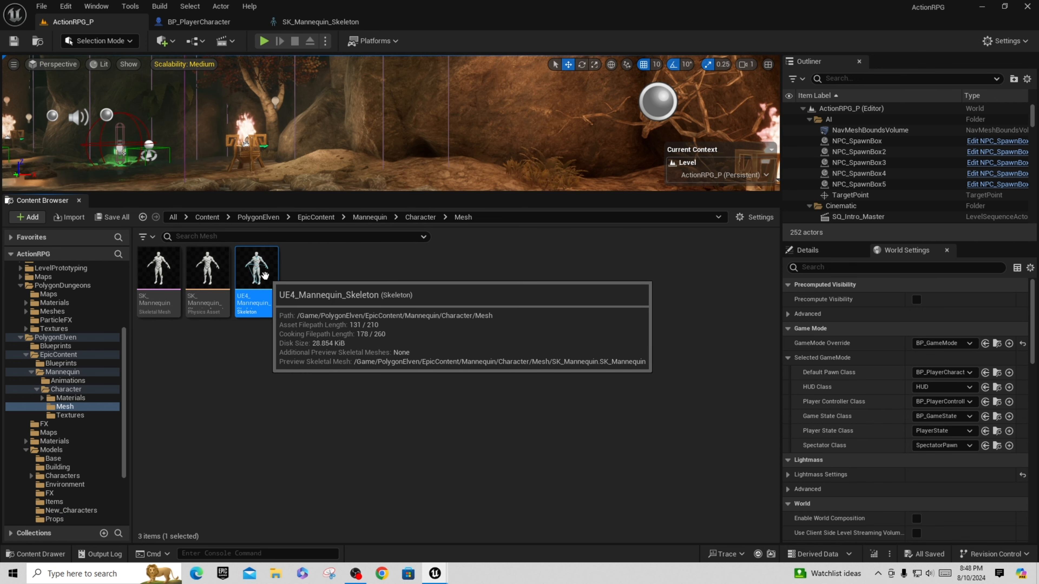
pyautogui.doubleClick(264, 279)
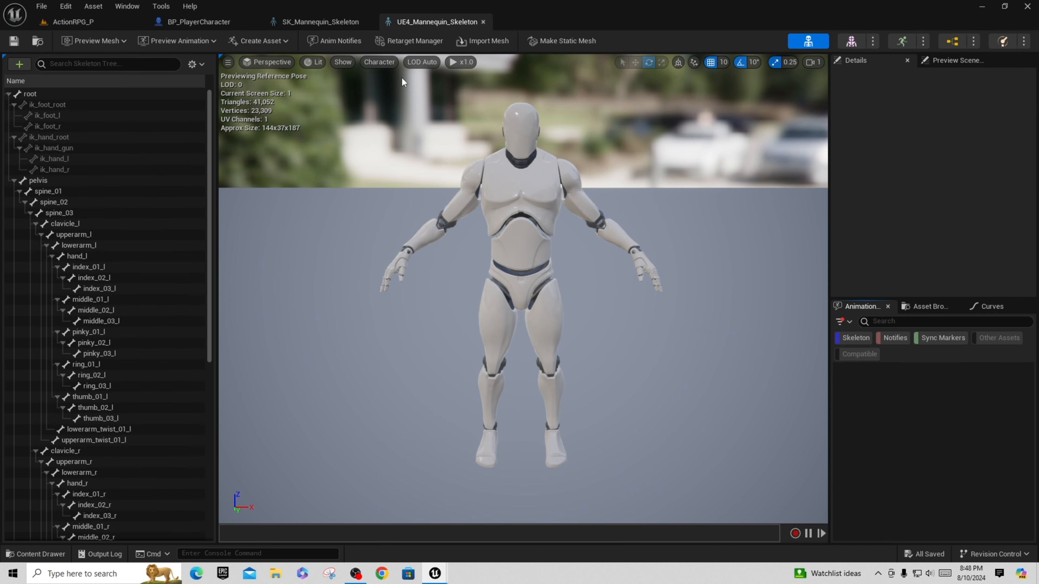
# Set the skeleton tree of SK_Mannequin_Skeleton to Hide Bones, leaving active sockets shown.
pyautogui.click(306, 24)
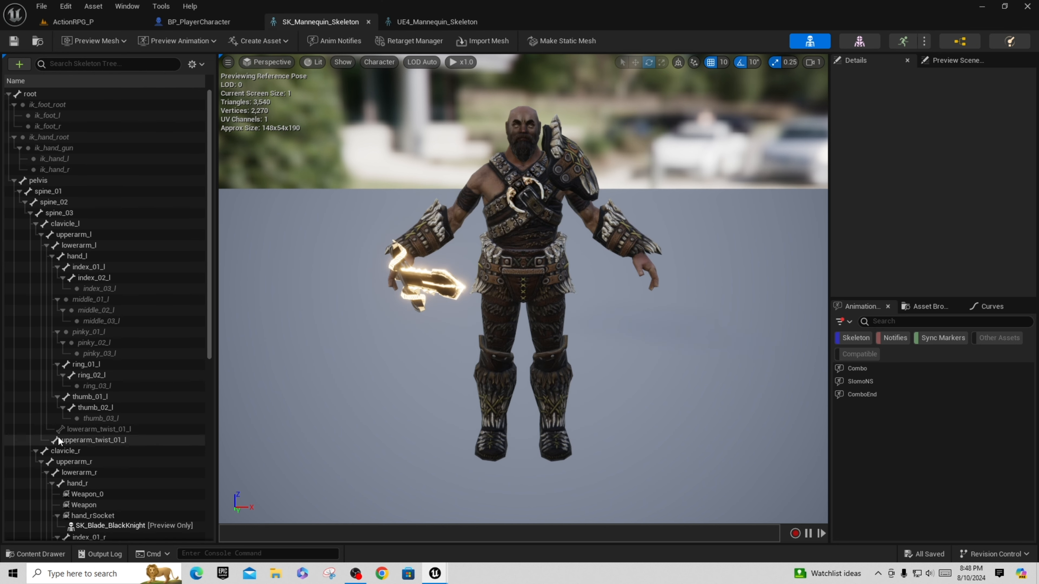
pyautogui.click(202, 65)
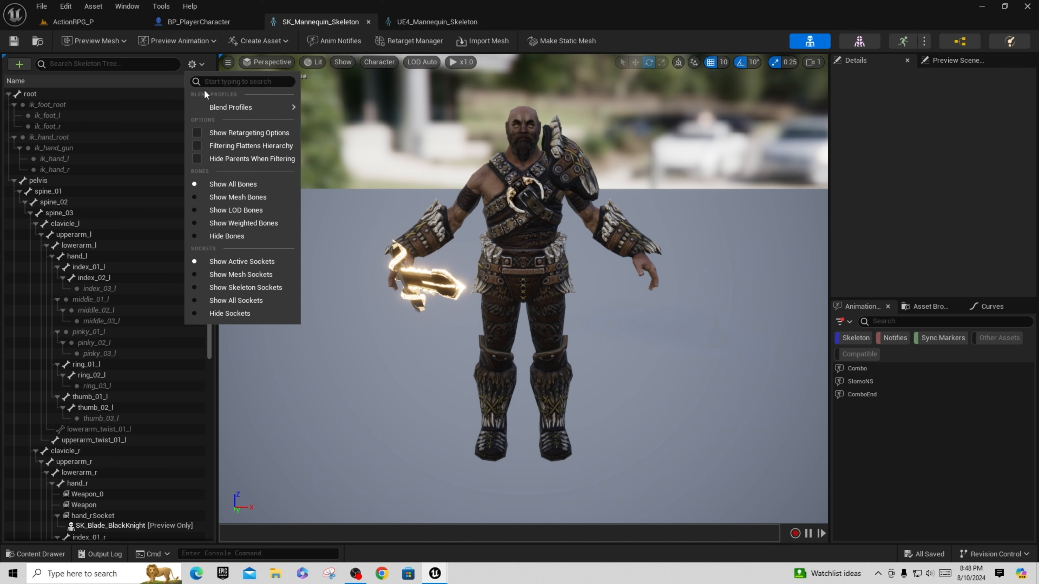
pyautogui.click(203, 236)
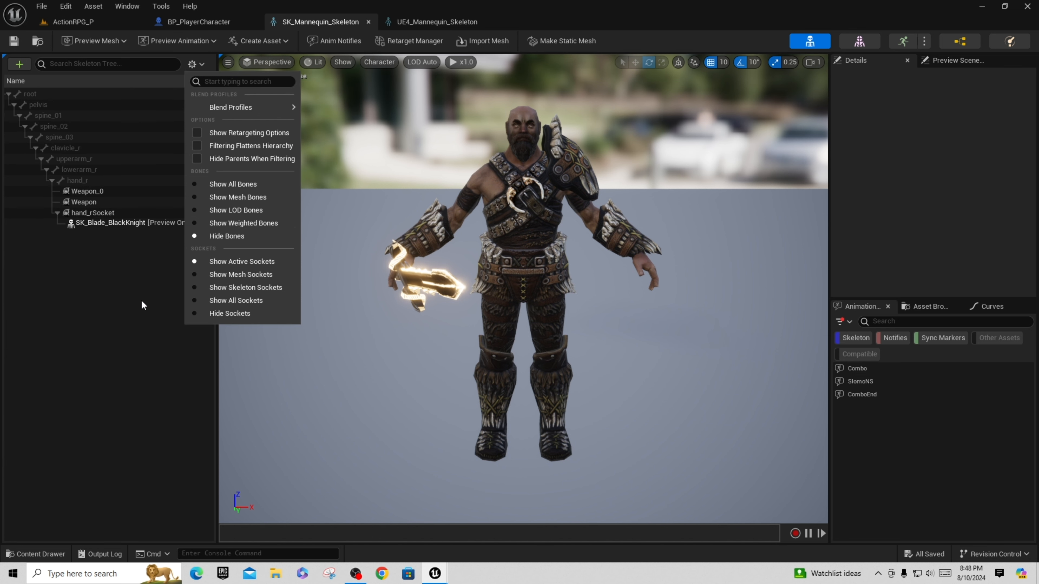
pyautogui.click(144, 288)
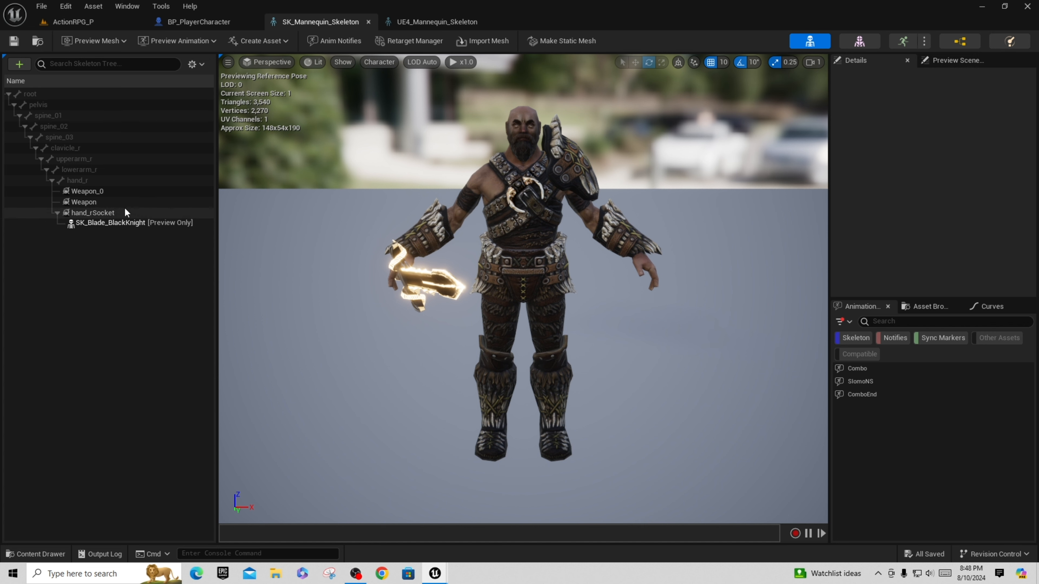
# Copy the Weapon_0, Weapon and hand_rSocket sockets from SK_Mannequin_Skeleton and switch to UE4_Mannequin_Skeleton.
pyautogui.click(95, 191)
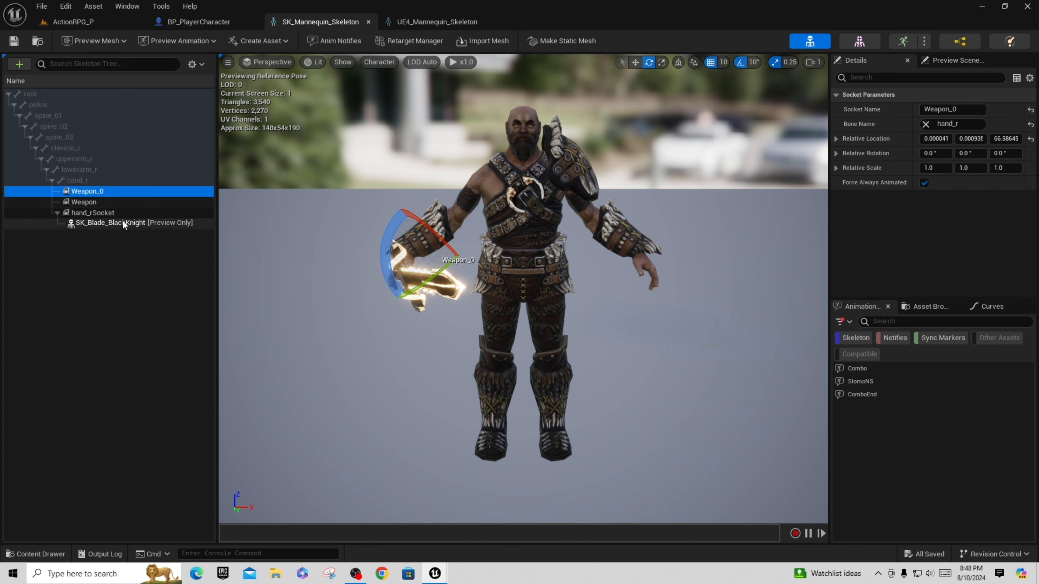
pyautogui.keyDown('shift'); pyautogui.click(102, 214); pyautogui.keyUp('shift')
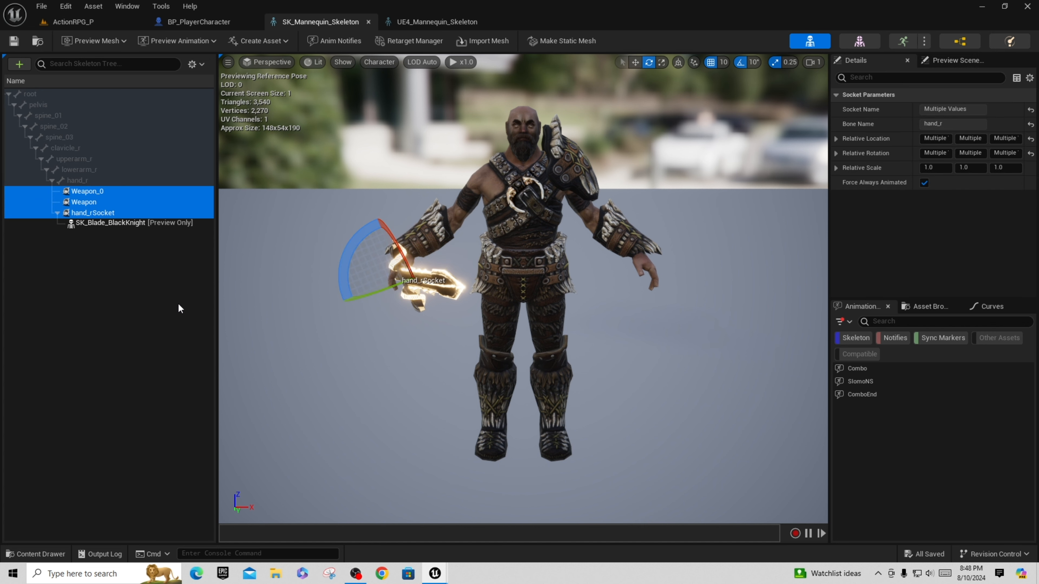
pyautogui.rightClick(95, 206)
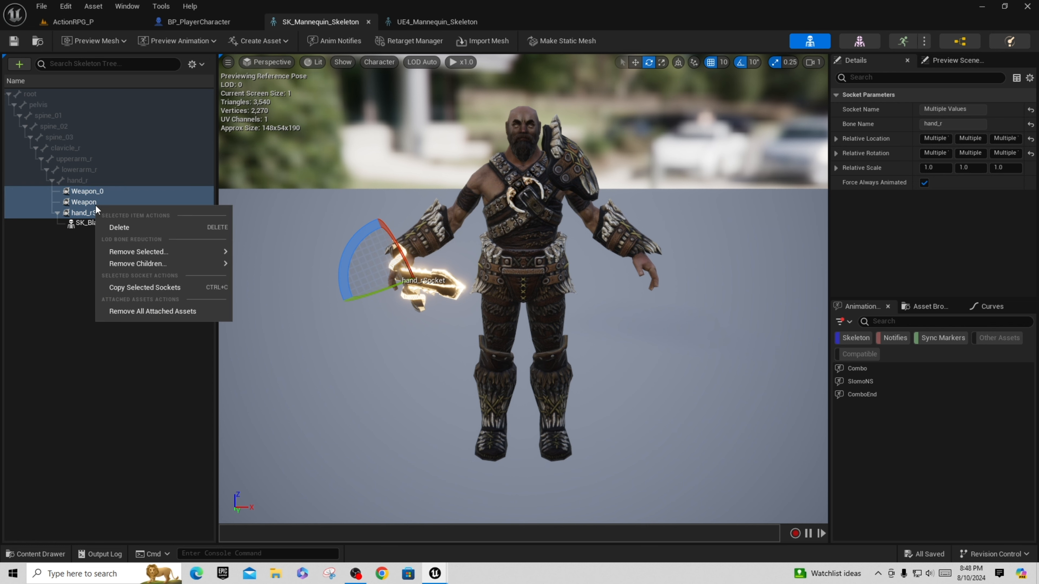
pyautogui.click(149, 287)
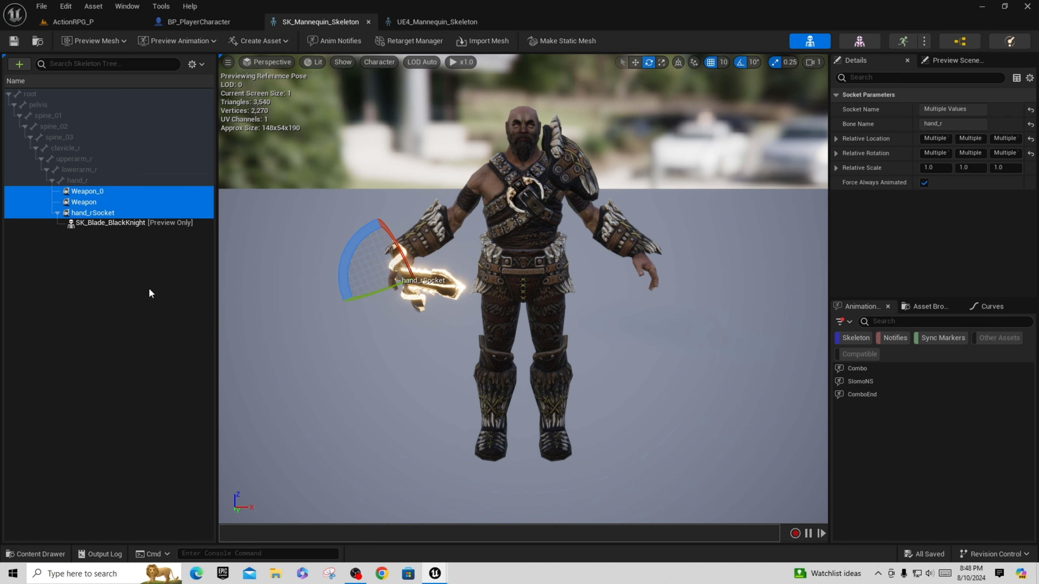
pyautogui.click(431, 21)
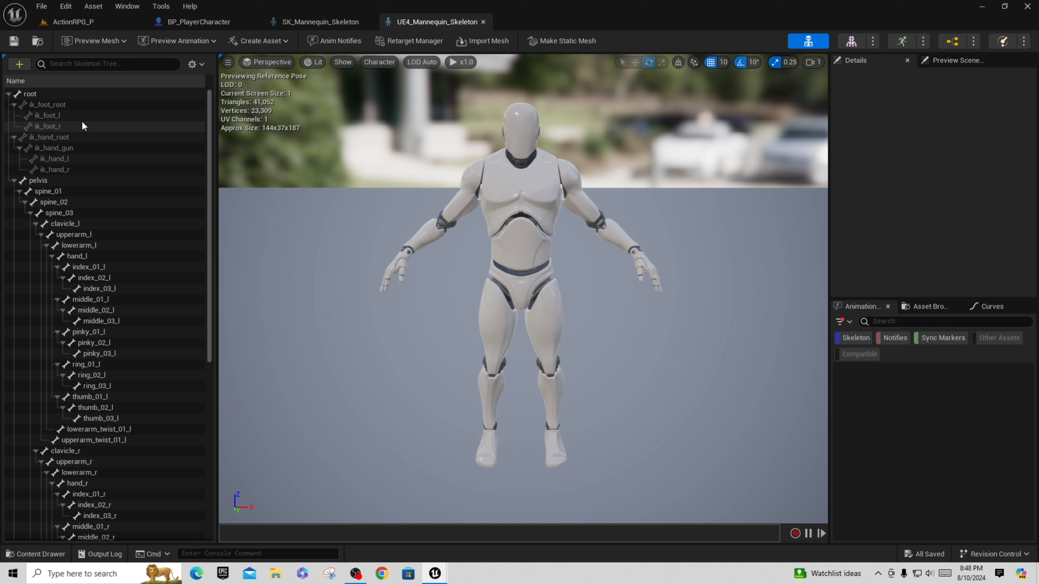
# Paste the copied sockets into UE4_Mannequin_Skeleton on their original bone, and compare their placement with hand_r in SK_Mannequin_Skeleton.
pyautogui.rightClick(42, 93)
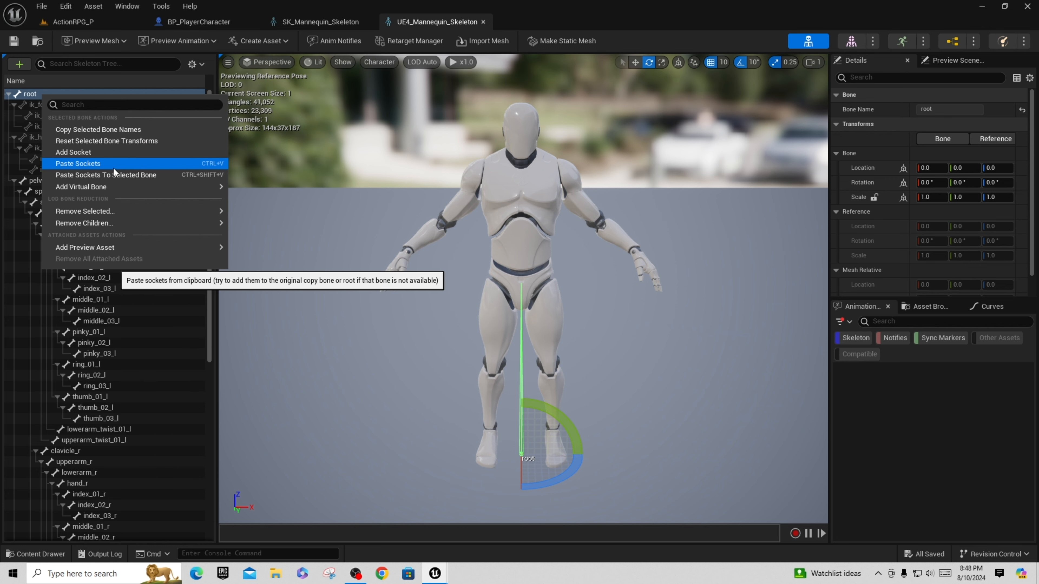
pyautogui.click(92, 164)
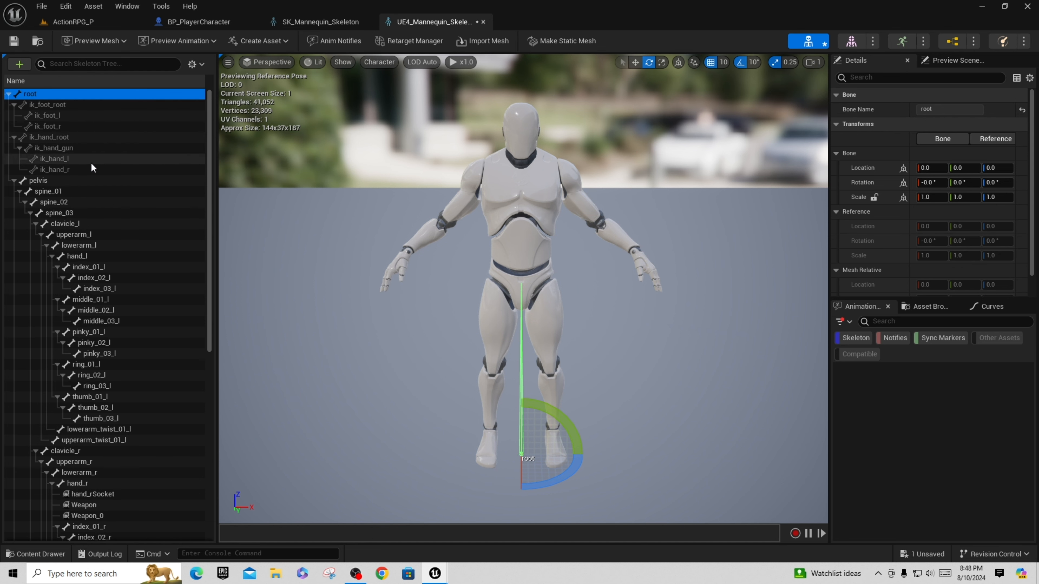
pyautogui.scroll(-3, 158, 331)
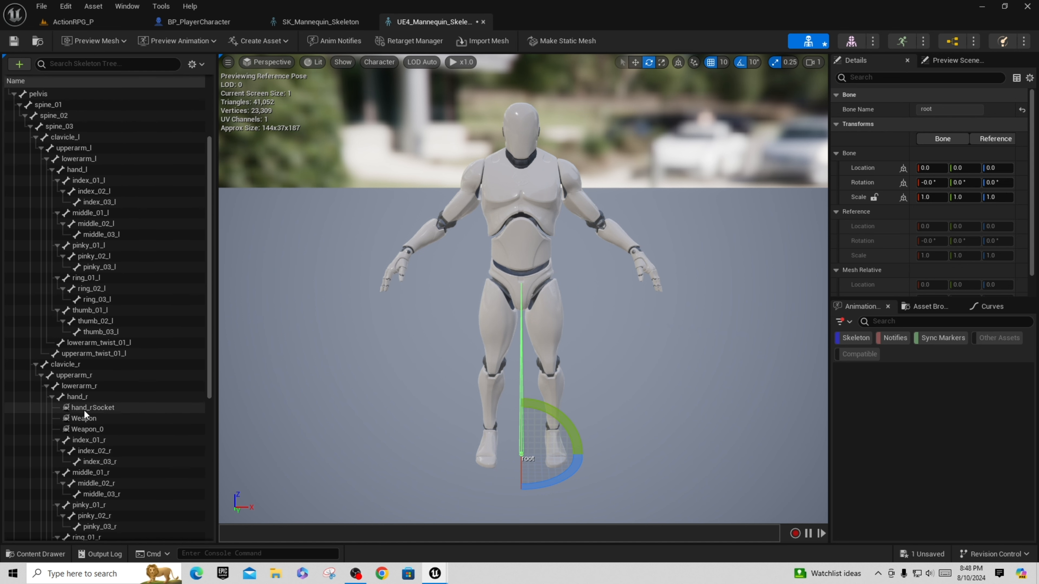
pyautogui.click(312, 24)
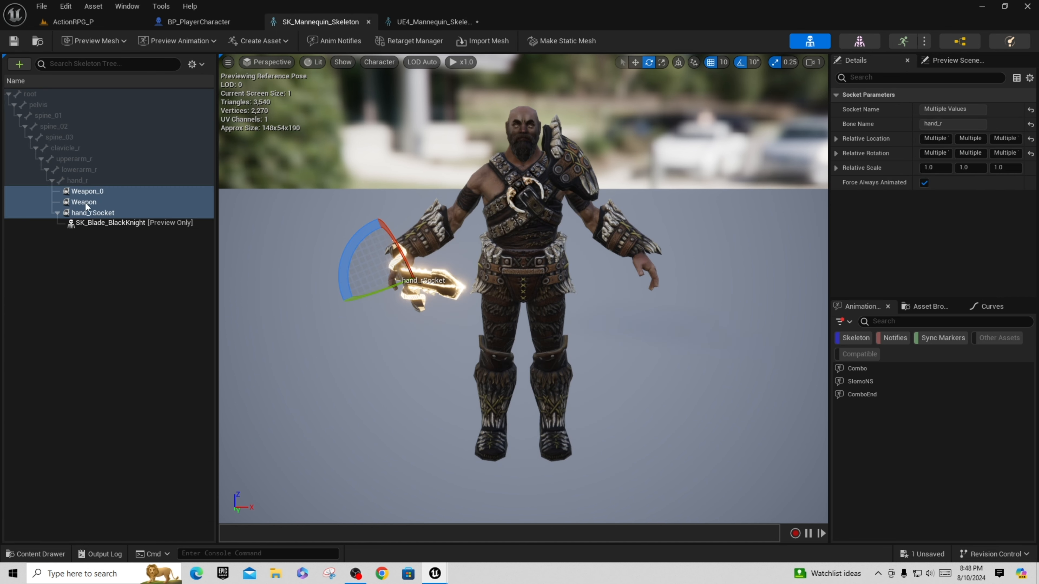
pyautogui.click(77, 182)
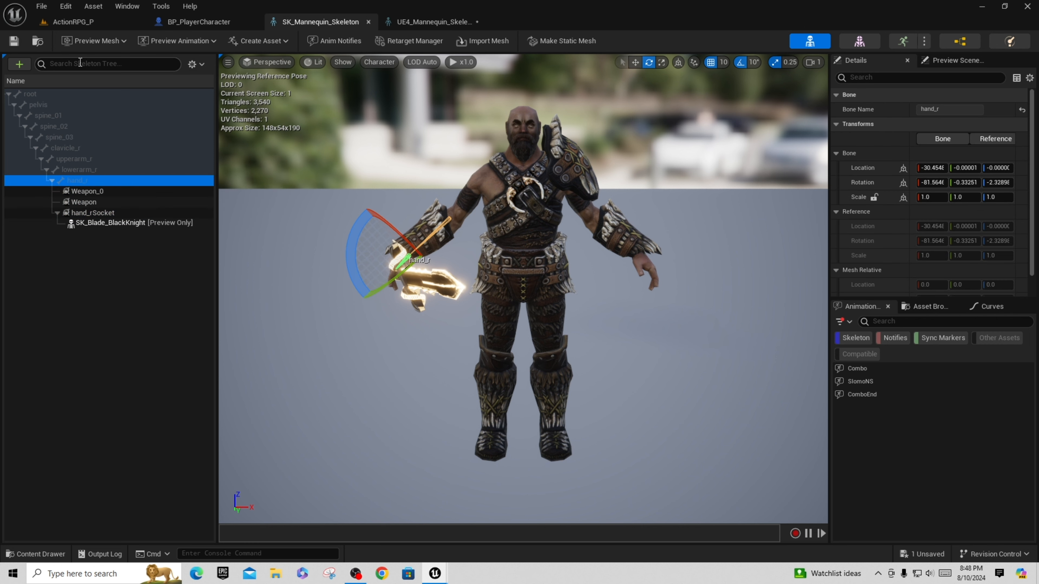
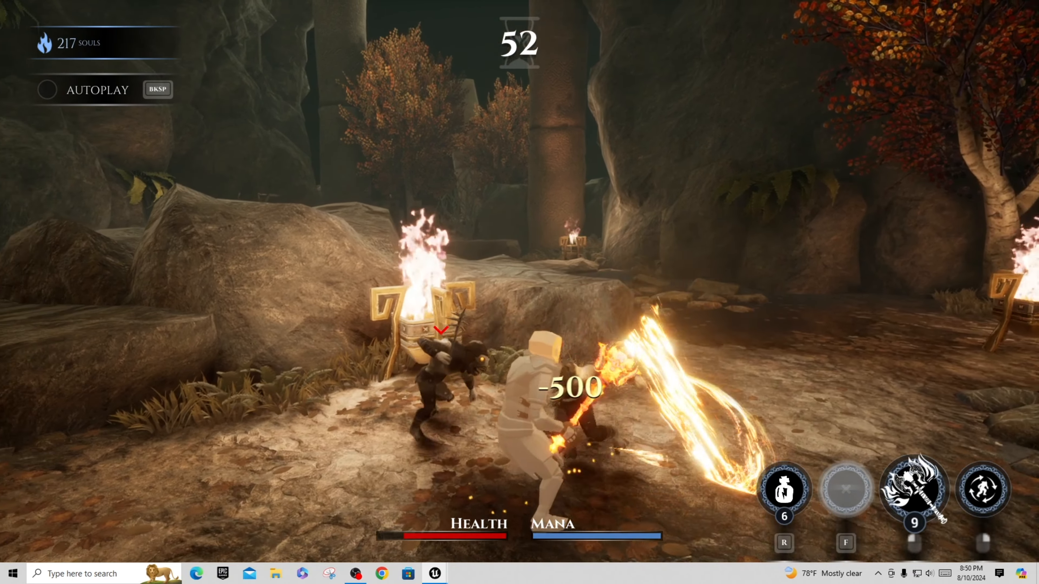
# Playtest the knight's combat, attacking nearby enemies with the flaming weapon and using three mana potions between strikes.
pyautogui.click(520, 292)
pyautogui.click(519, 292)
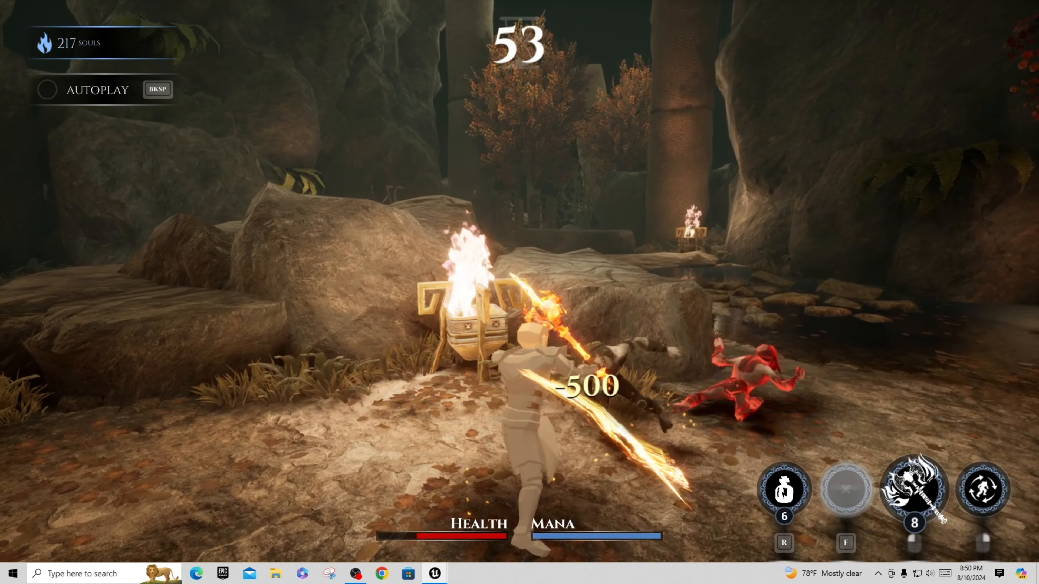
pyautogui.click(519, 292)
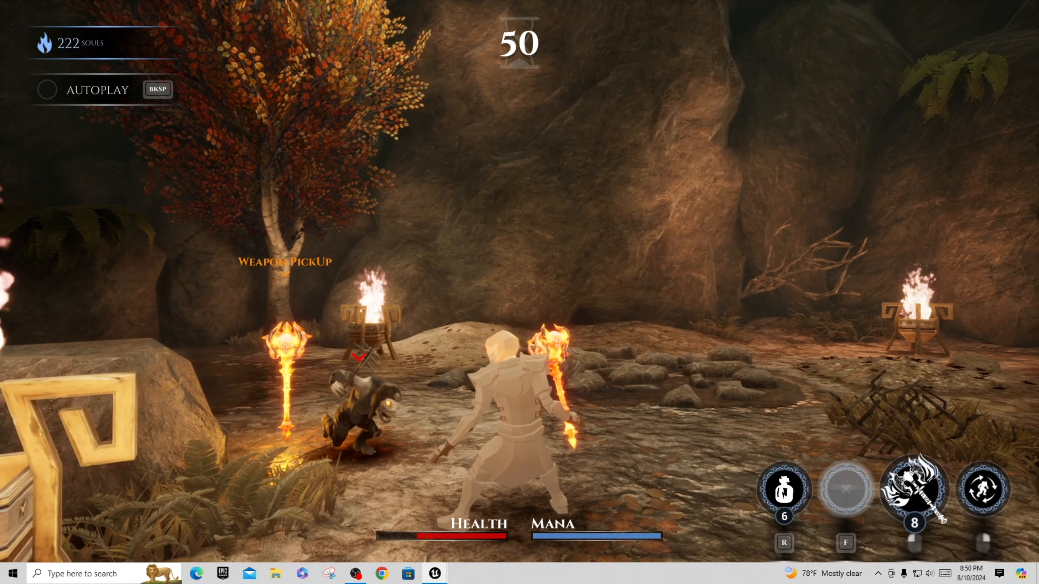
pyautogui.click(520, 292)
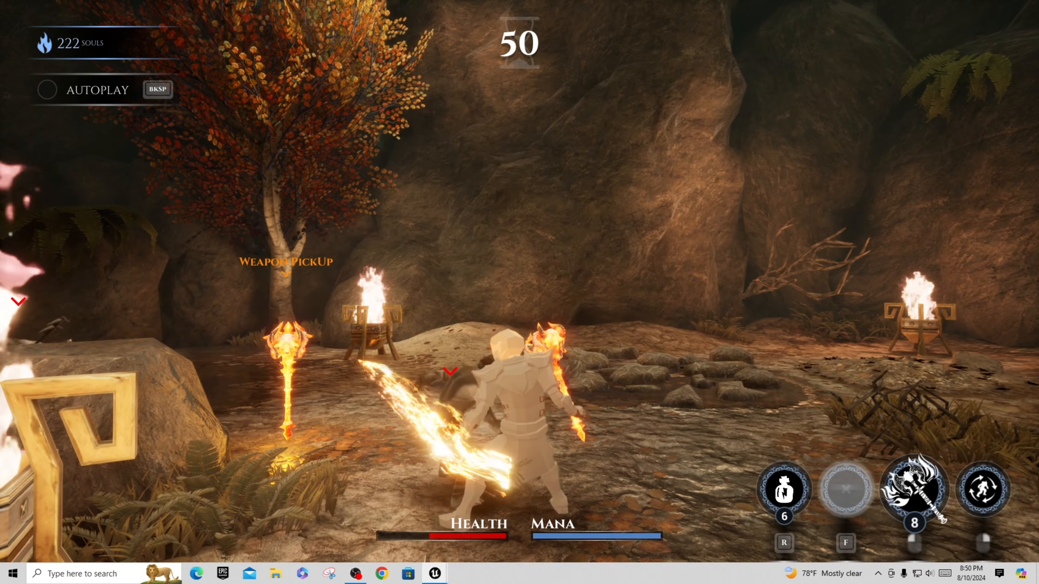
pyautogui.press('r')
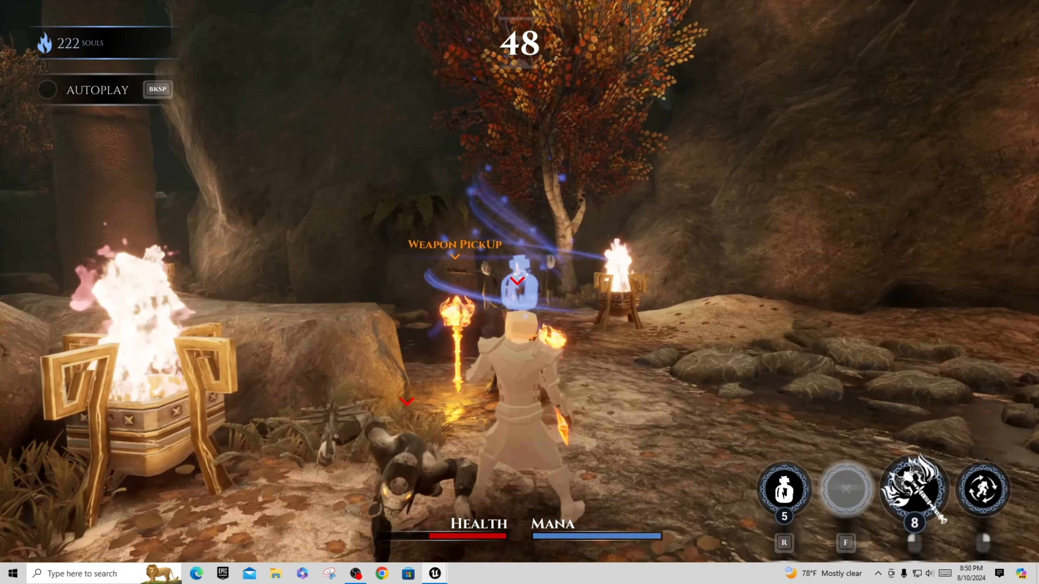
pyautogui.click(520, 292)
pyautogui.press('r')
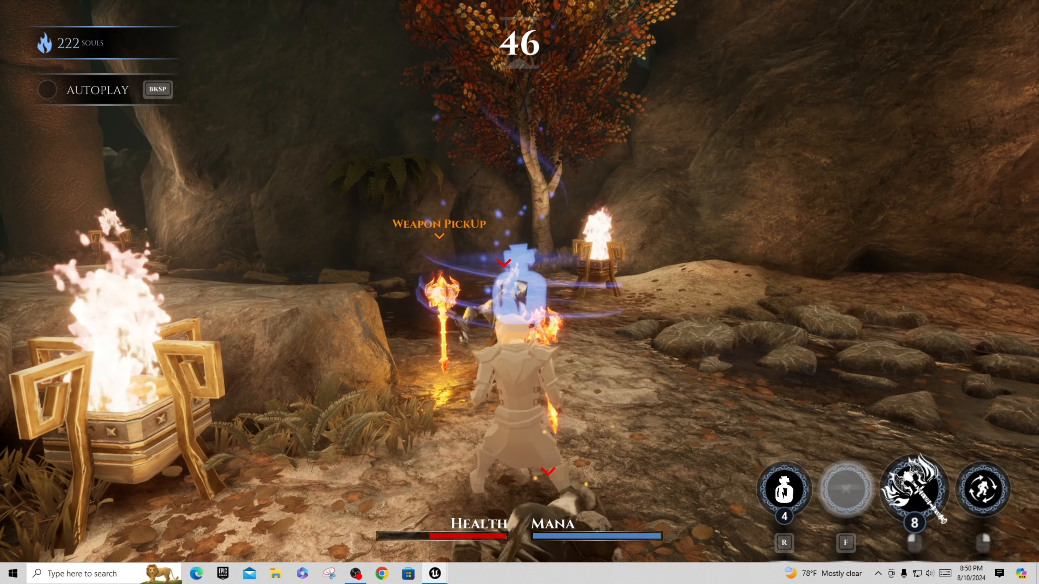
pyautogui.click(519, 293)
pyautogui.press('r')
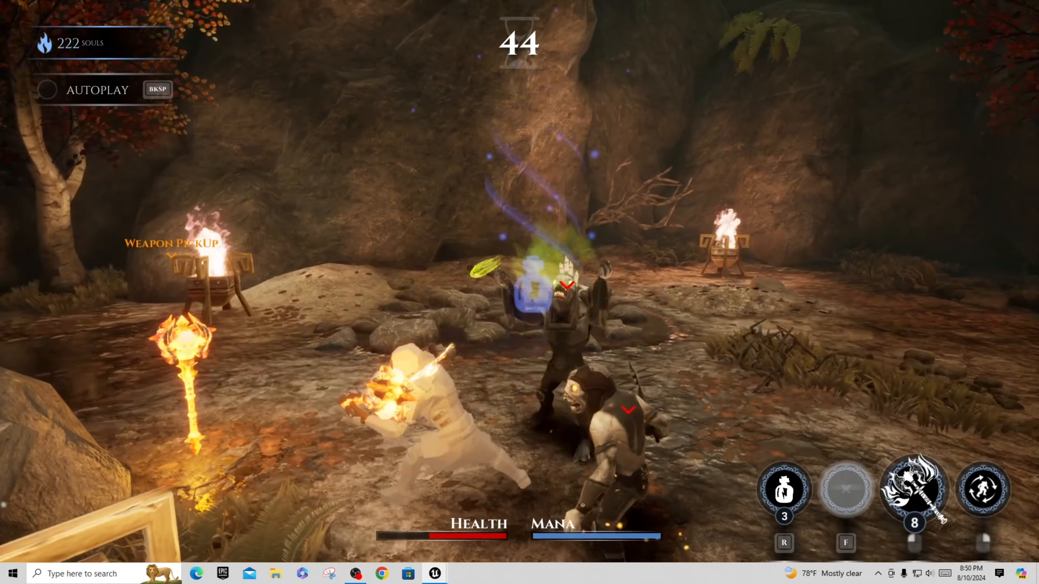
pyautogui.click(520, 292)
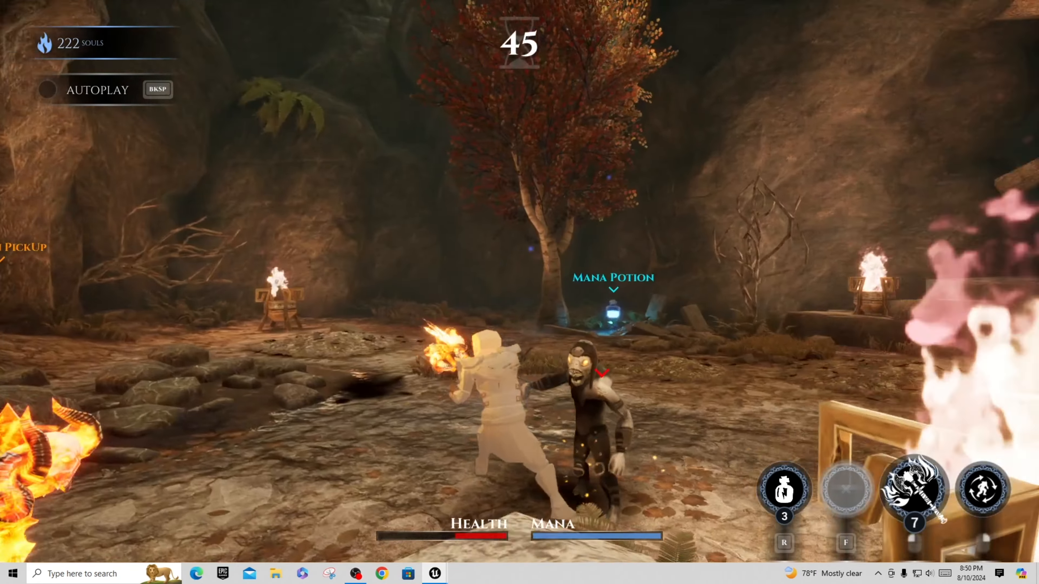
pyautogui.click(627, 318)
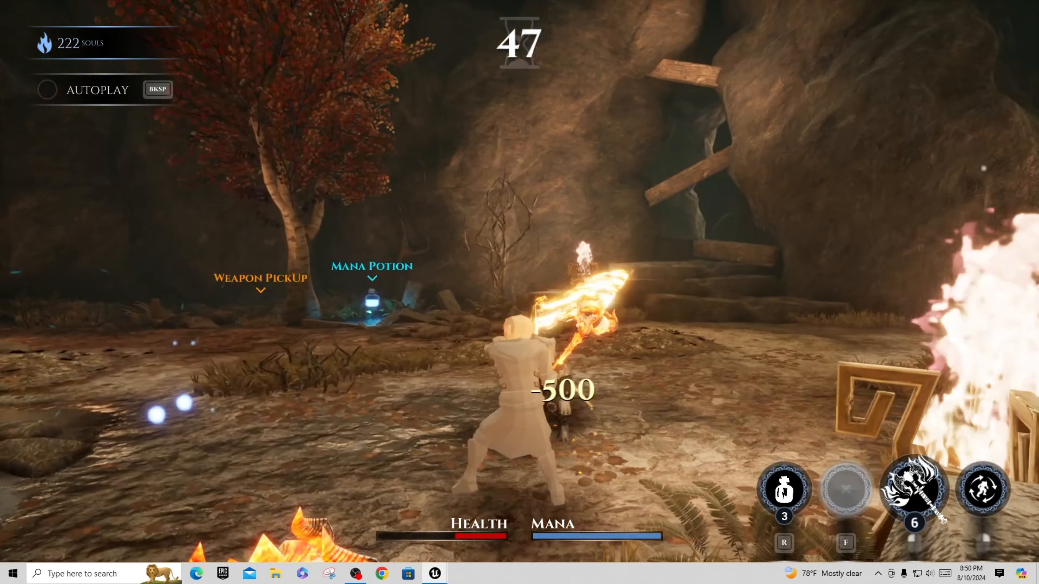
# Equip the Health Potion in the inventory's potion slot, return to the fight and use one potion.
pyautogui.press('Tab')
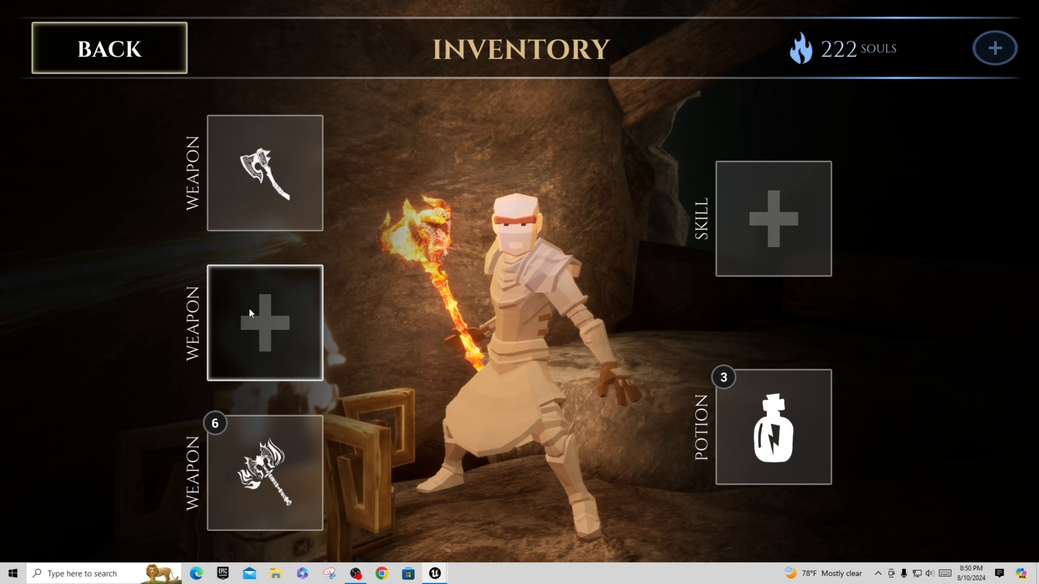
pyautogui.click(747, 436)
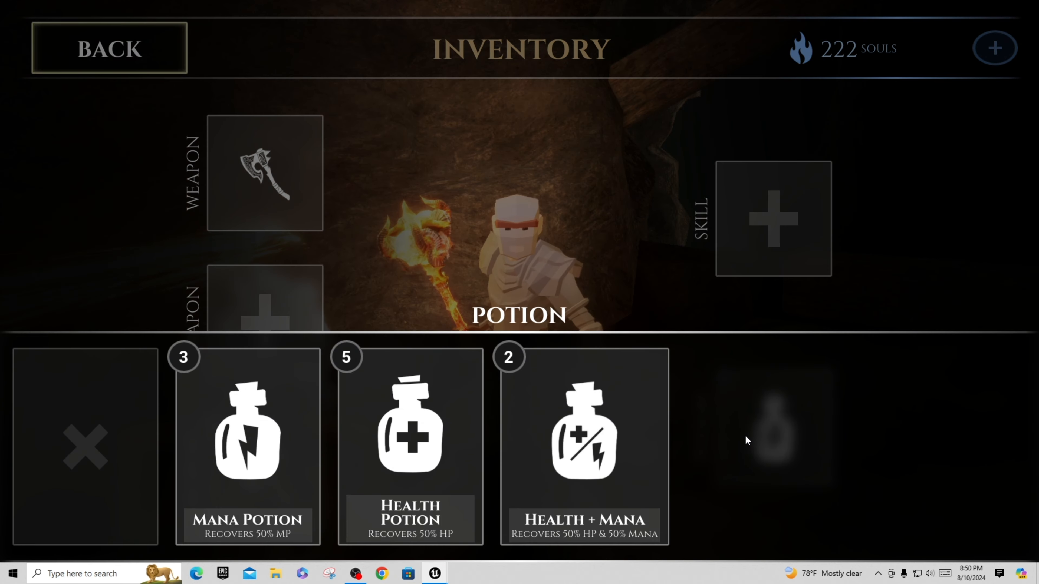
pyautogui.click(437, 468)
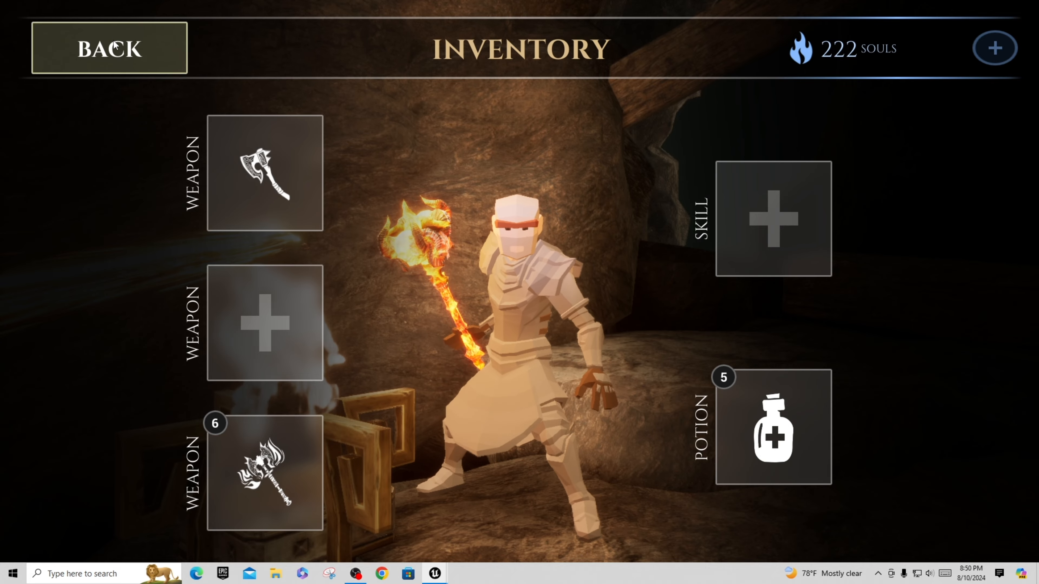
pyautogui.click(116, 62)
pyautogui.press('r')
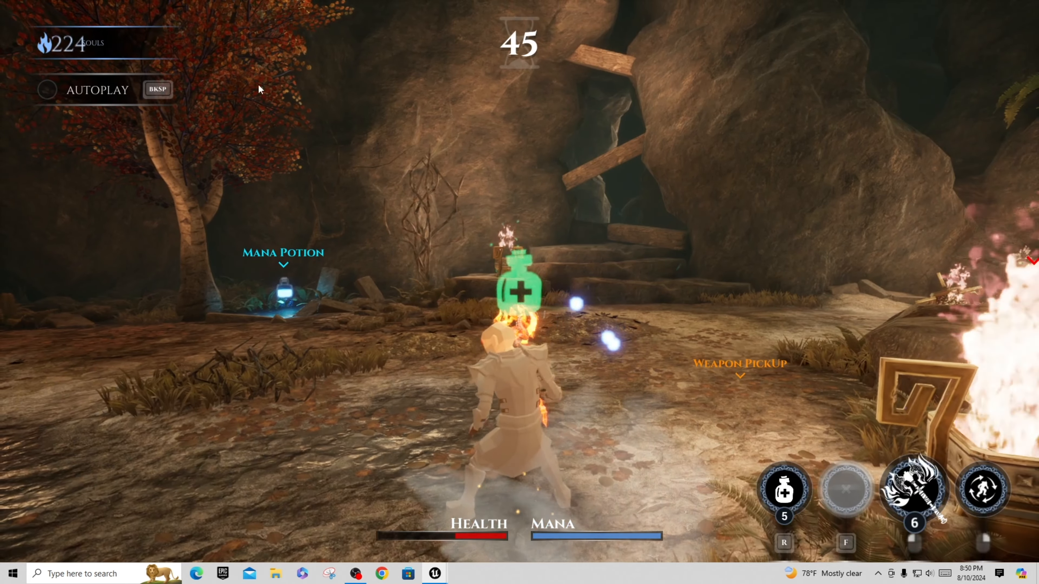
# Test the knight's flaming weapon swings on the remaining enemies of the wave.
pyautogui.click(454, 304)
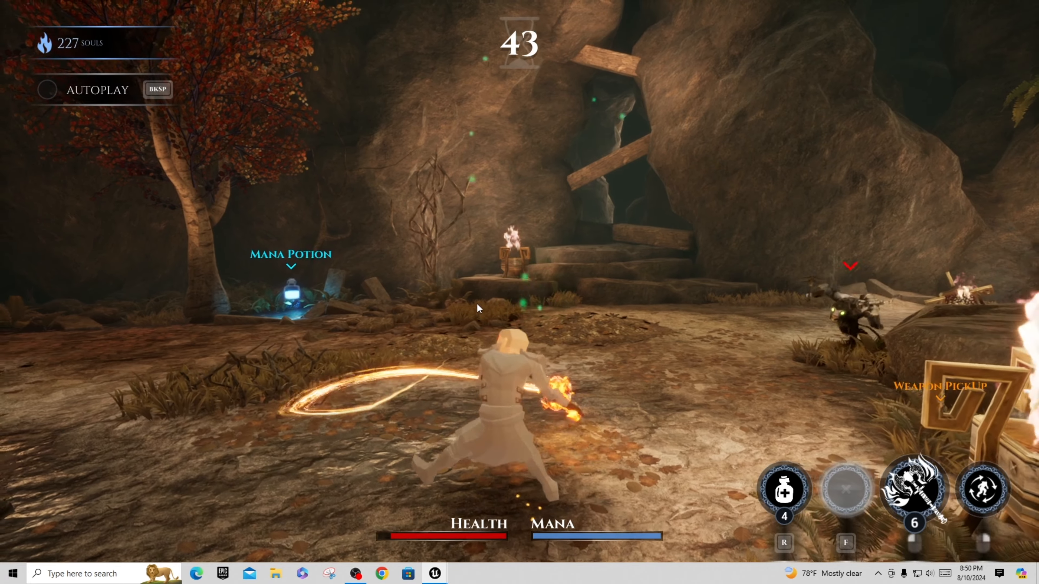
pyautogui.click(481, 302)
pyautogui.press('w')
pyautogui.click(694, 302)
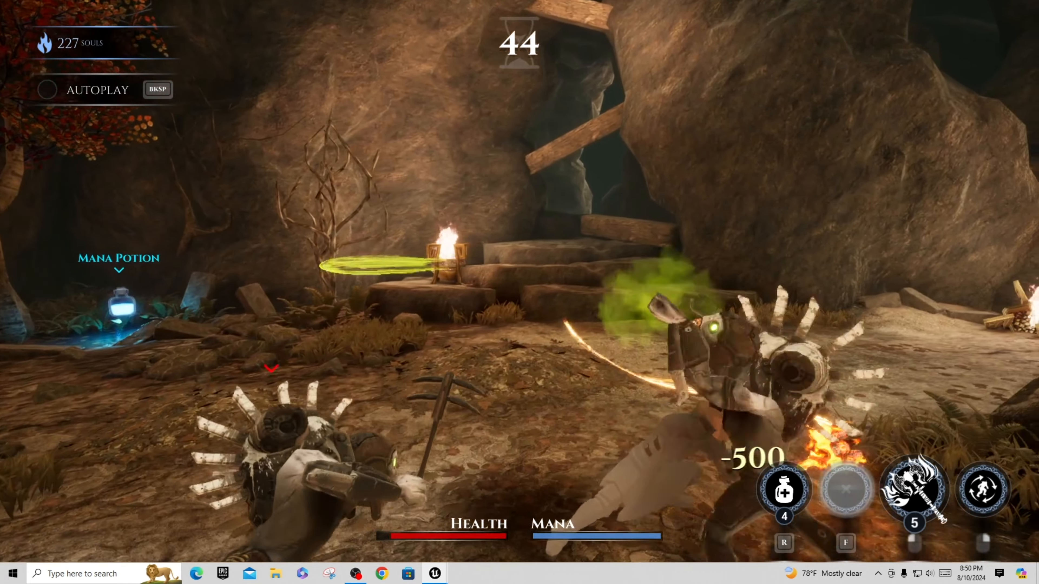
pyautogui.click(702, 311)
pyautogui.click(674, 310)
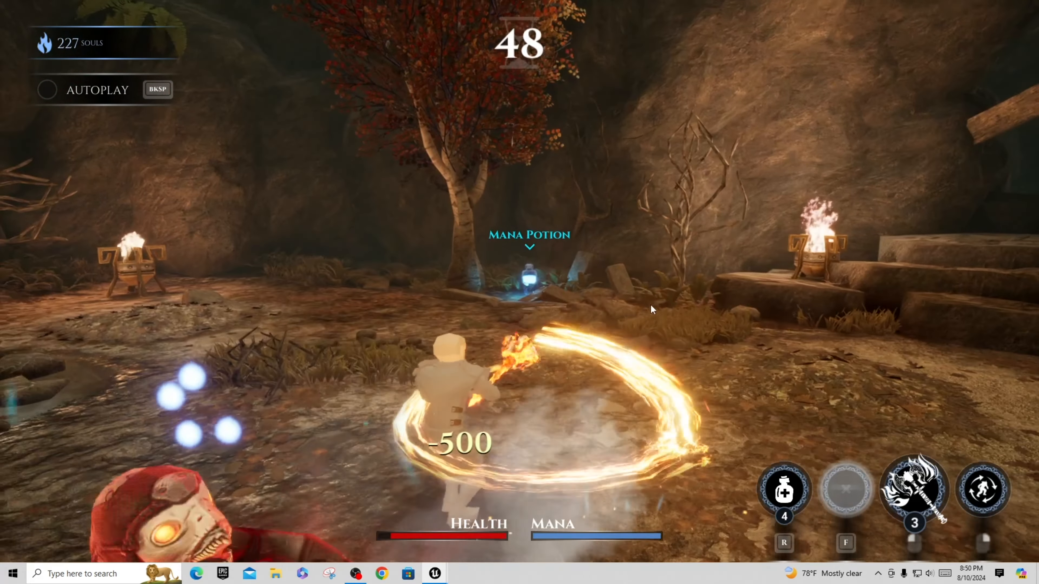
# Test the knight's running and rolling animations by moving around the arena in different directions.
pyautogui.press('a')
pyautogui.press('d')
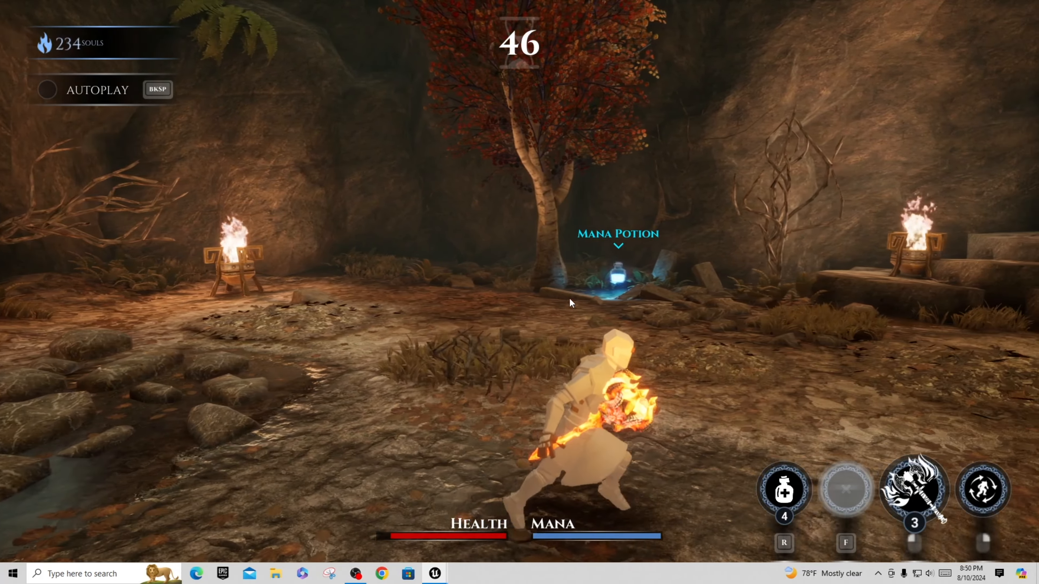
pyautogui.press('w')
pyautogui.press('a')
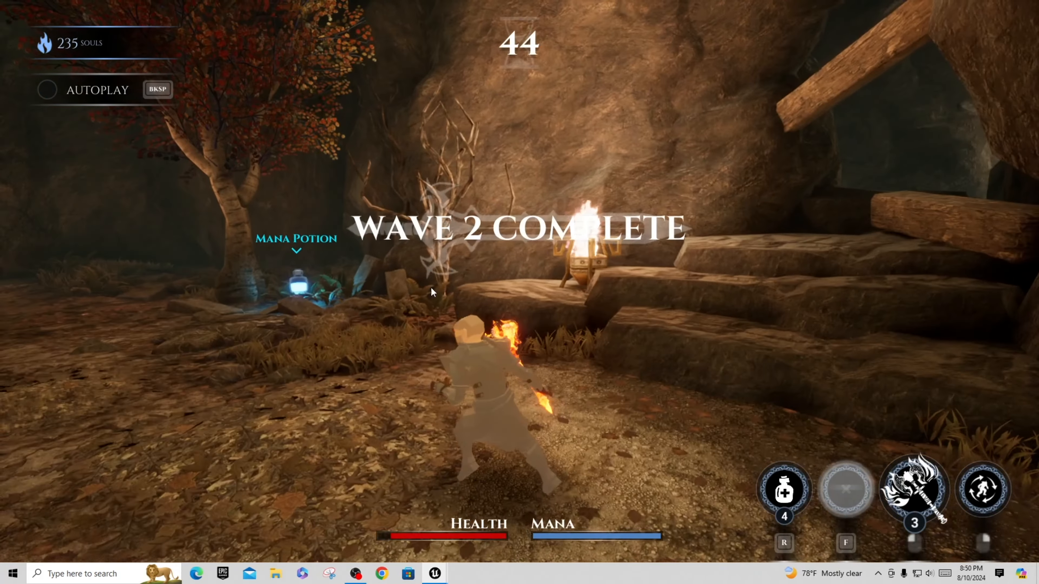
pyautogui.rightClick(148, 287)
pyautogui.press('w')
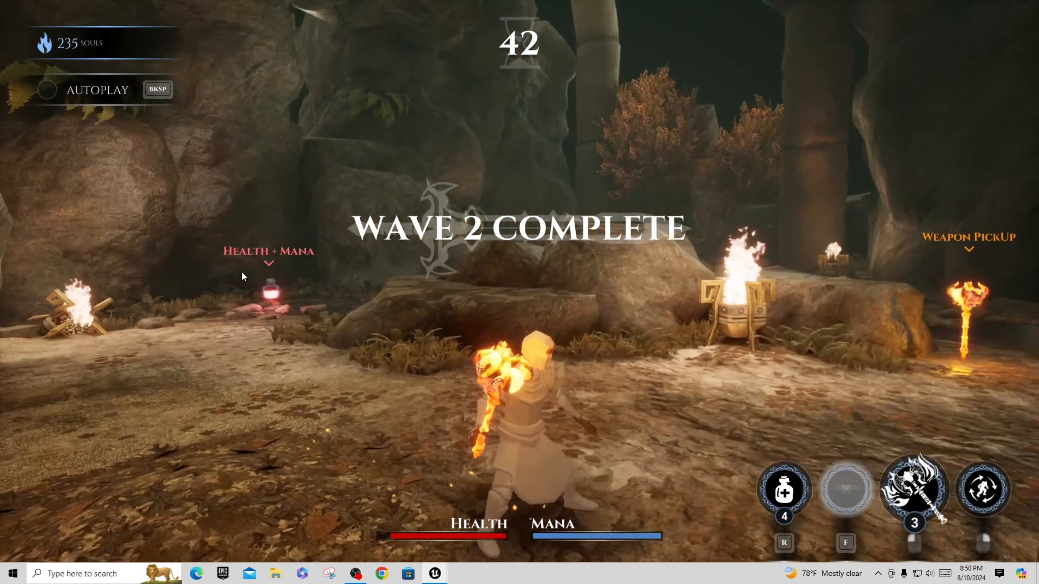
pyautogui.press('d')
pyautogui.rightClick(446, 272)
# Test switching between the axe and the flaming weapon, use a health potion, and end the play session.
pyautogui.scroll(-3, 548, 277)
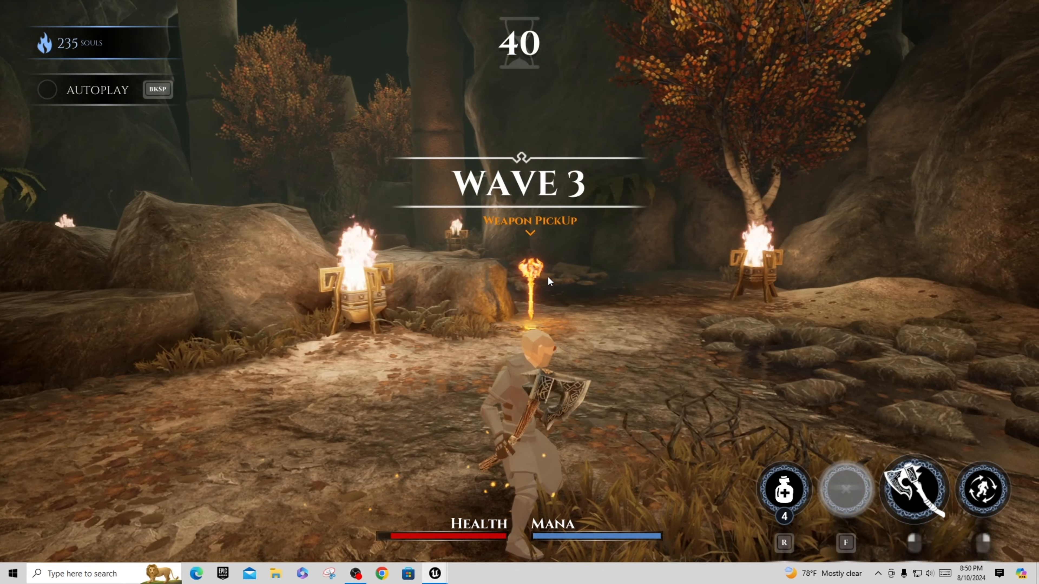
pyautogui.scroll(-1, 547, 277)
pyautogui.press('r')
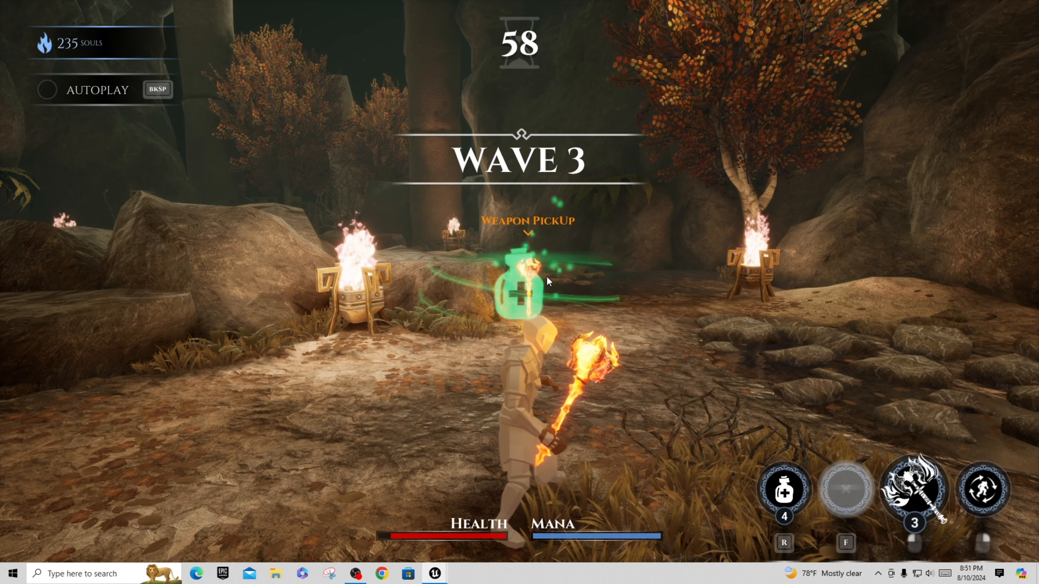
pyautogui.scroll(-1, 547, 277)
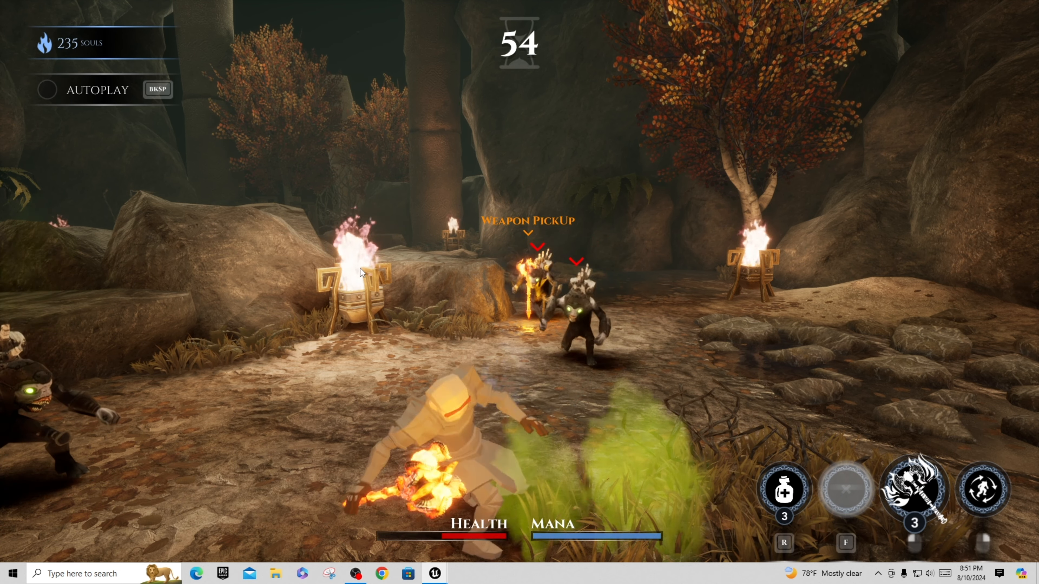
pyautogui.press('Escape')
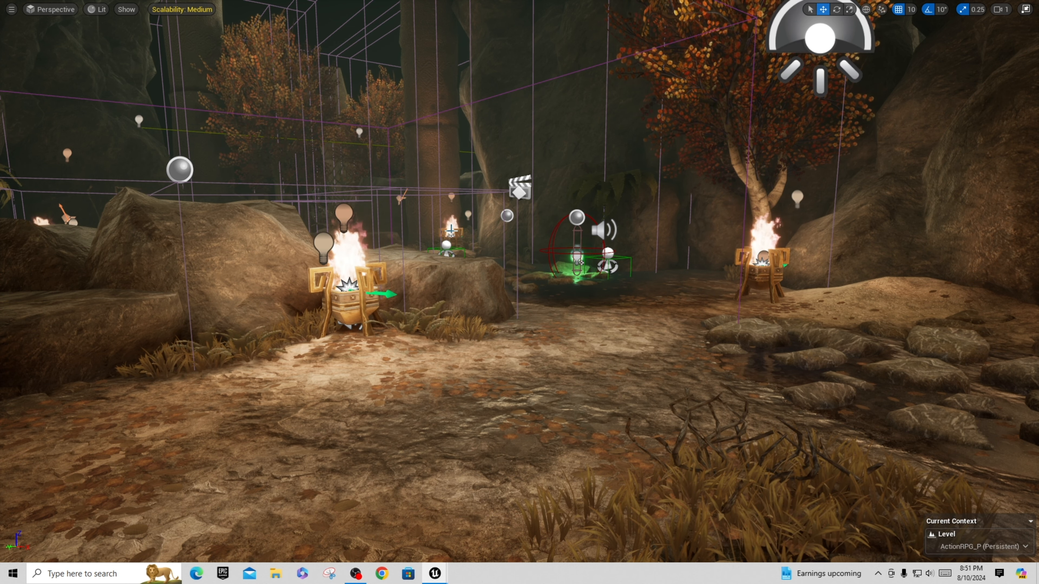
# Play the level again to test the knight's axe attacks in wave 1, and end the play session.
pyautogui.hotkey('alt', 'p')
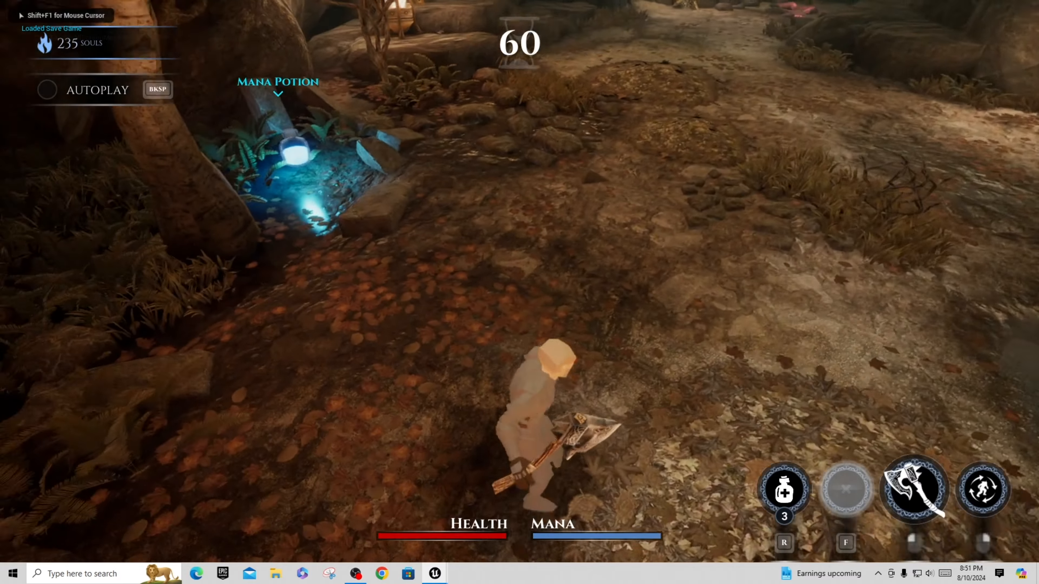
pyautogui.click(519, 281)
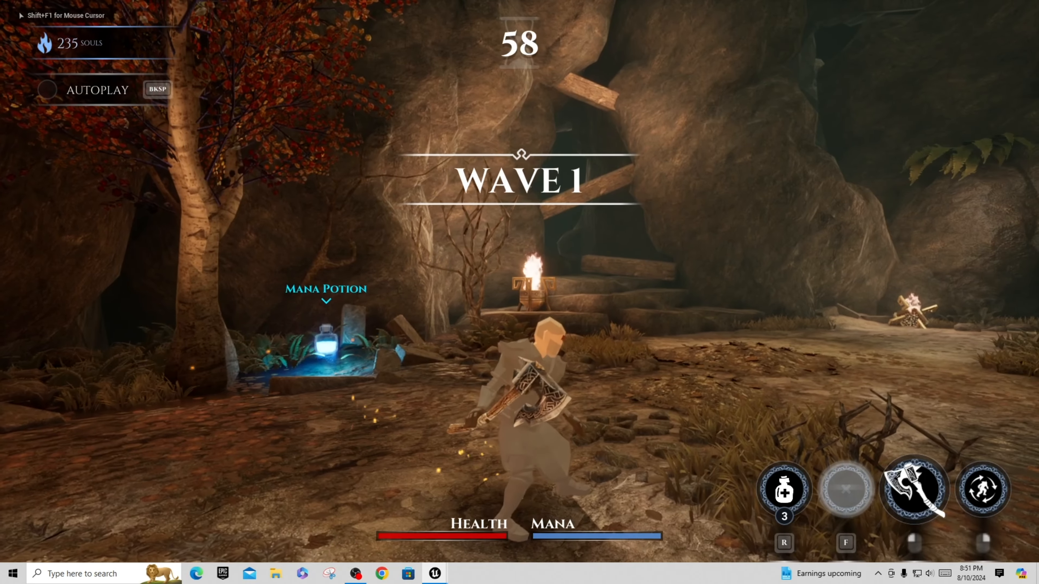
pyautogui.click(519, 281)
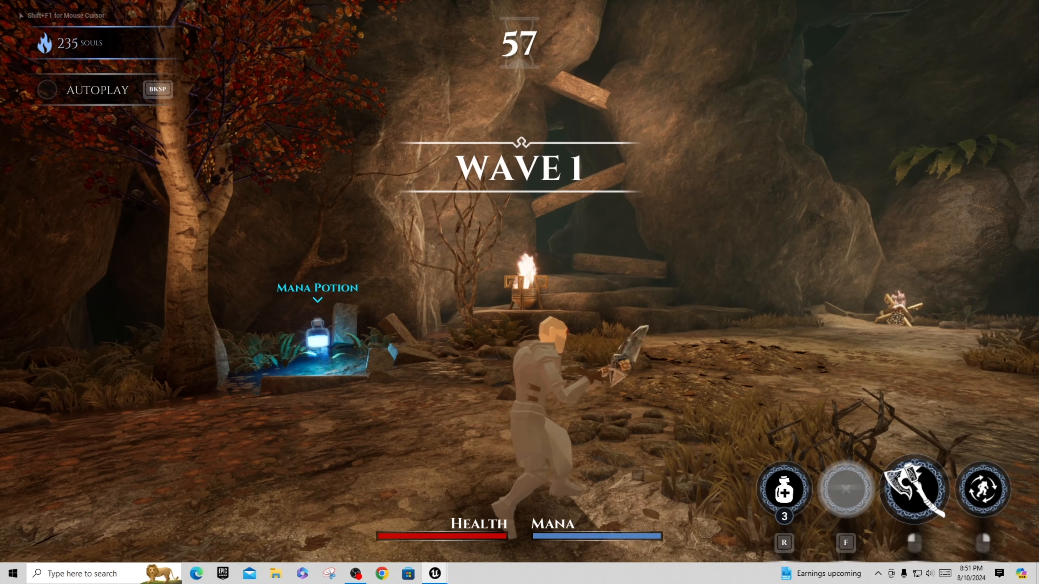
pyautogui.click(519, 281)
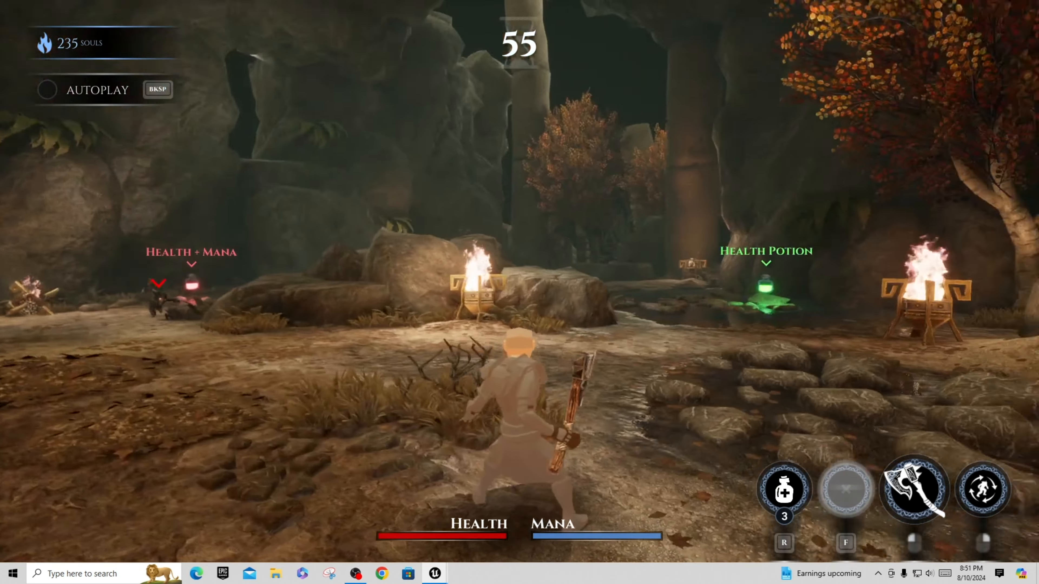
pyautogui.click(519, 281)
pyautogui.click(519, 281)
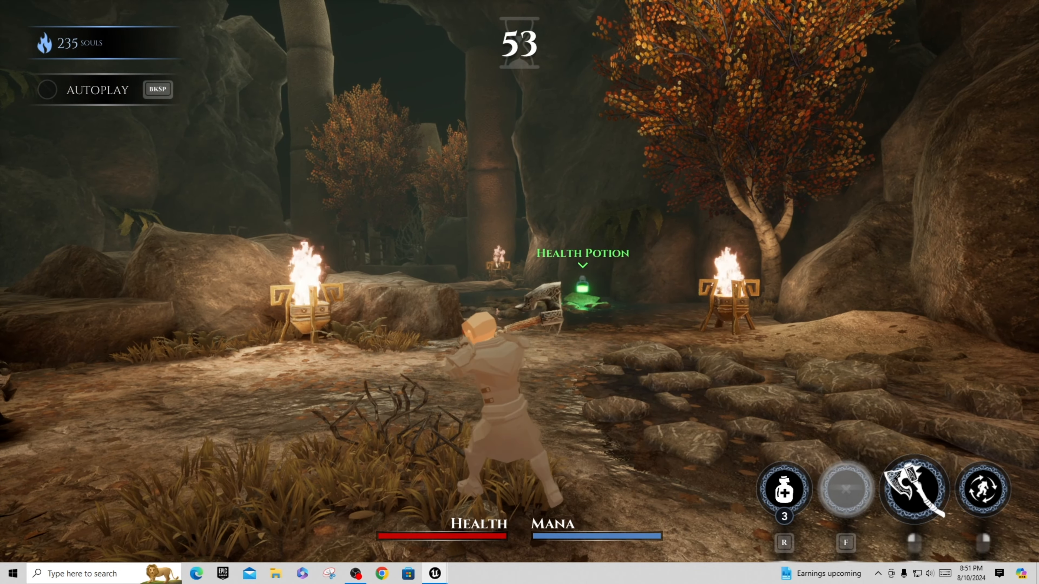
pyautogui.click(519, 281)
pyautogui.click(519, 282)
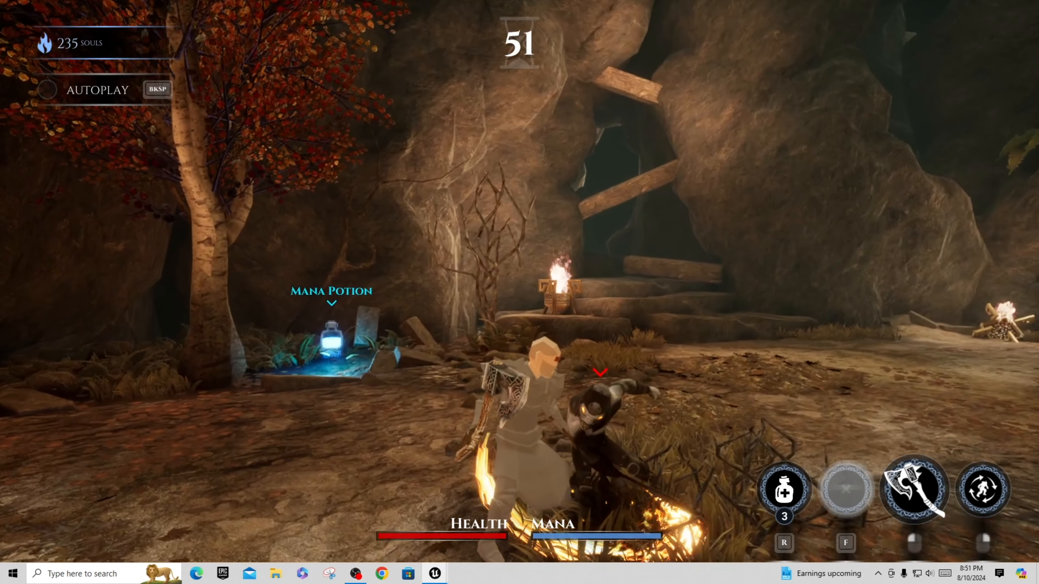
pyautogui.press('Escape')
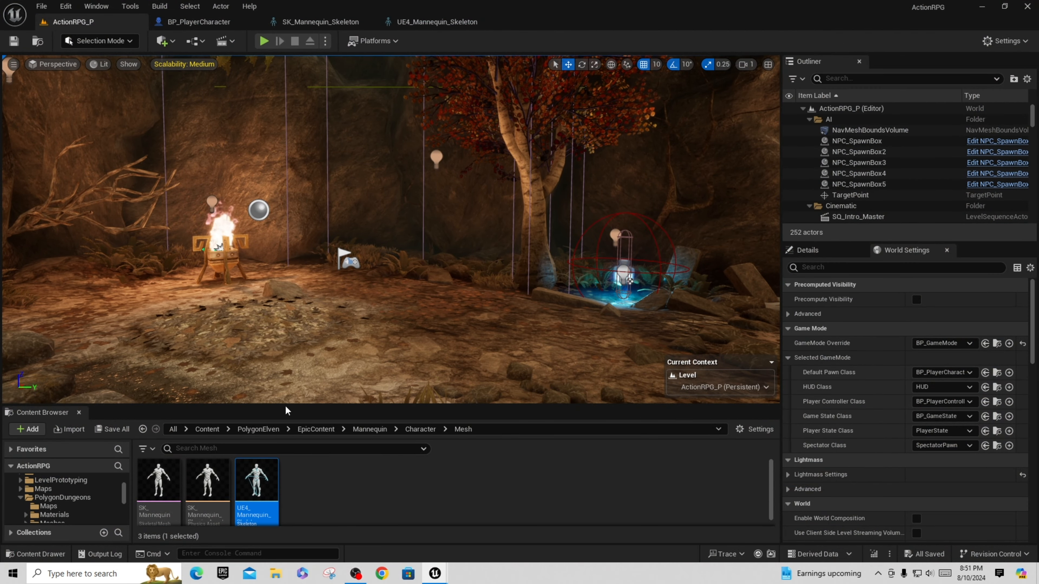
# Enlarge the Content Browser and open the Characters folder inside the PolygonDungeons Meshes folder.
pyautogui.moveTo(287, 406); pyautogui.dragTo(330, 293)
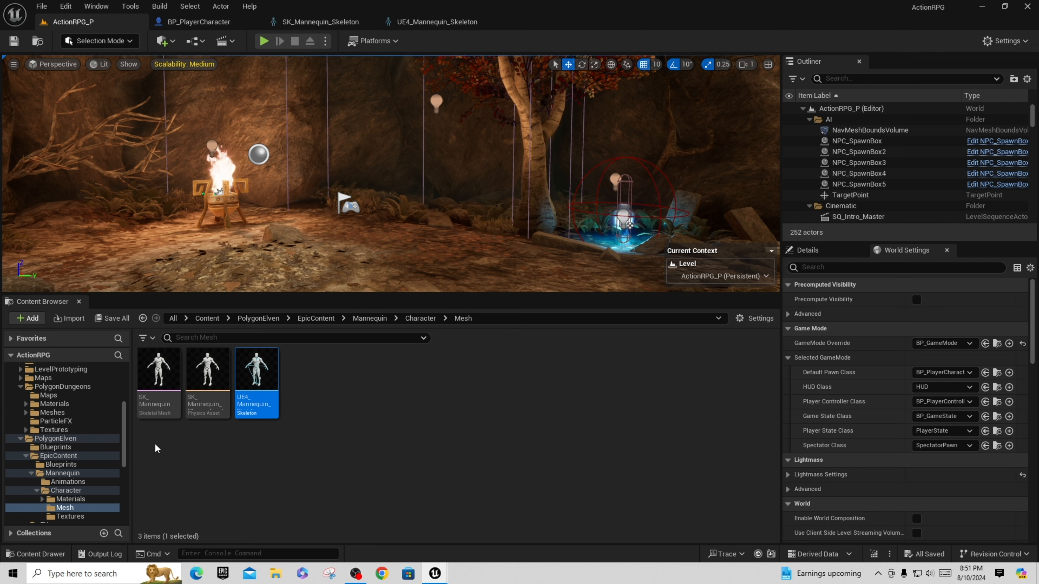
pyautogui.click(20, 439)
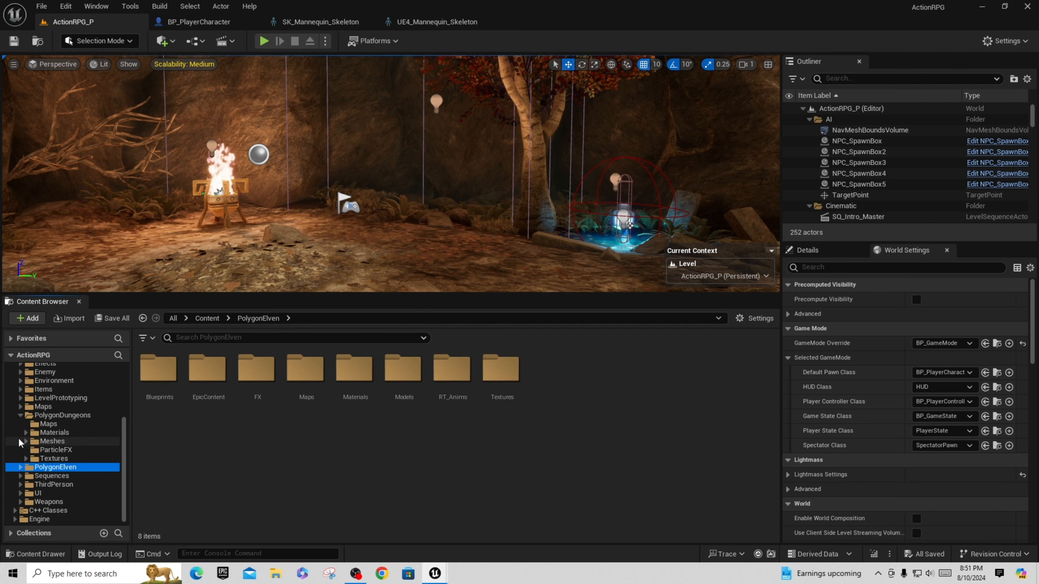
pyautogui.click(68, 416)
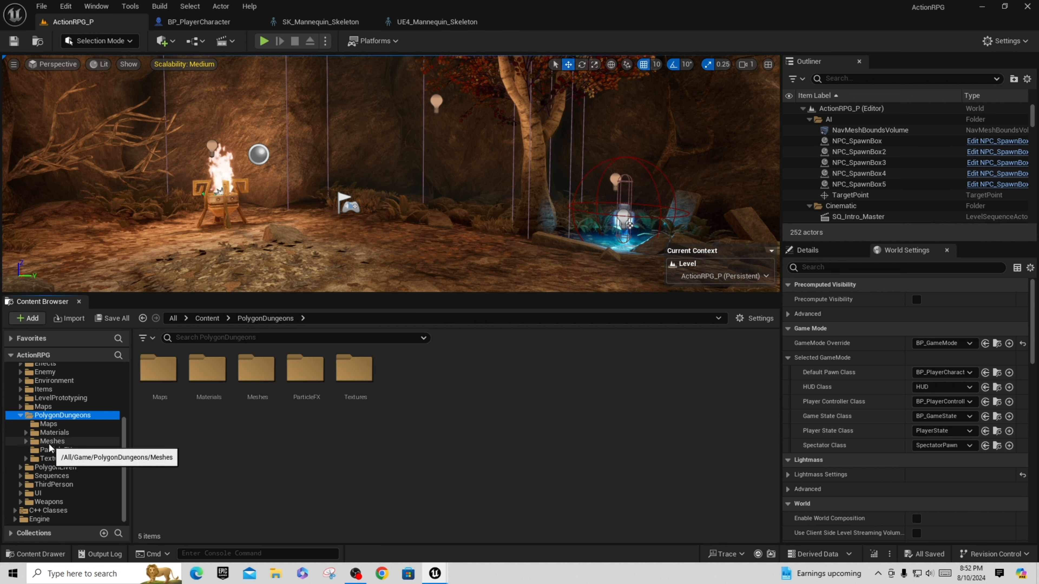
pyautogui.click(53, 441)
pyautogui.click(25, 442)
pyautogui.click(53, 451)
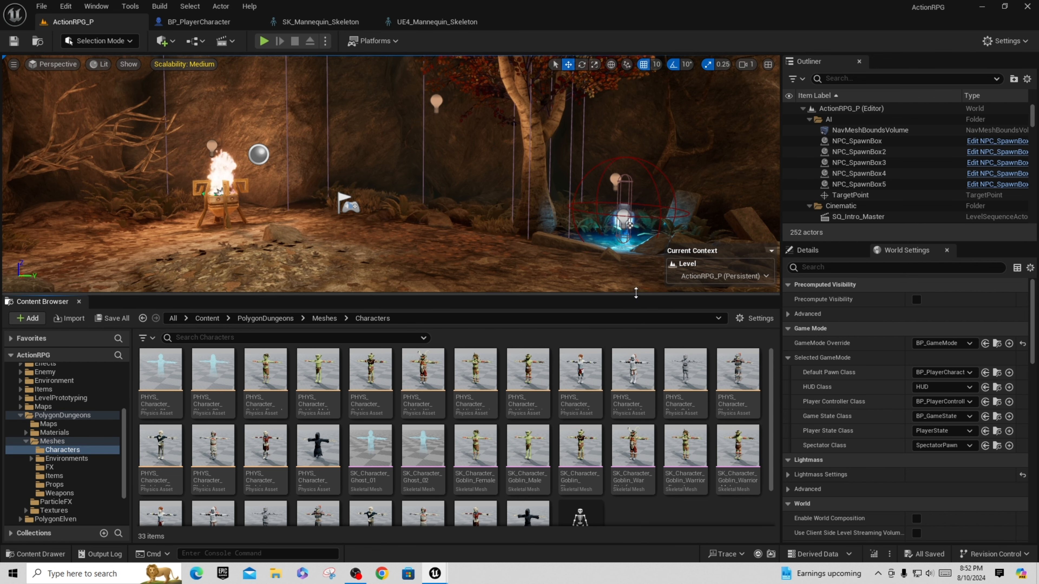
# Give the asset grid more room and locate the skeleton used by a PolygonDungeons goblin skeletal mesh.
pyautogui.moveTo(638, 293); pyautogui.dragTo(641, 248)
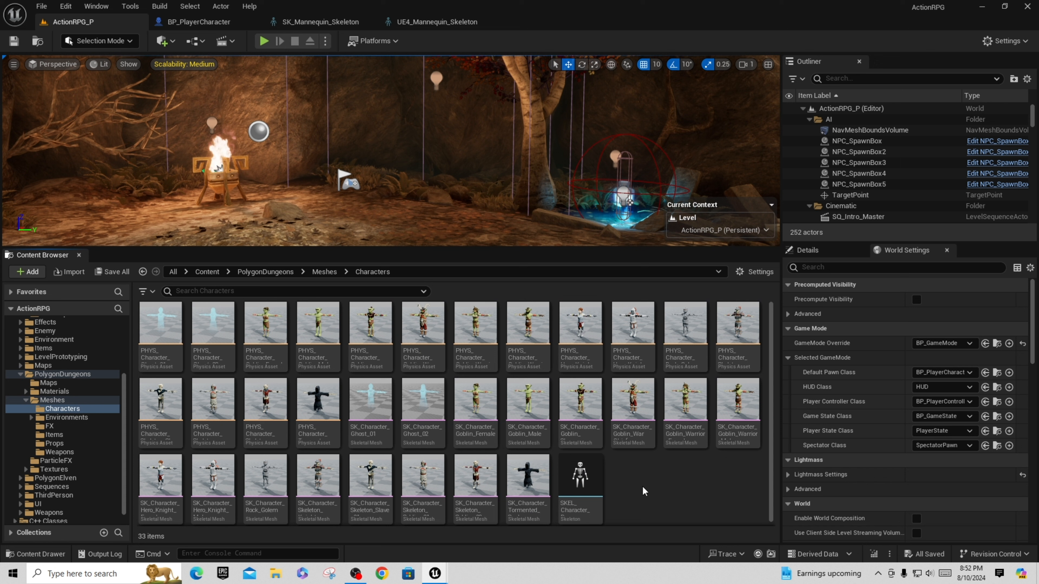
pyautogui.rightClick(582, 405)
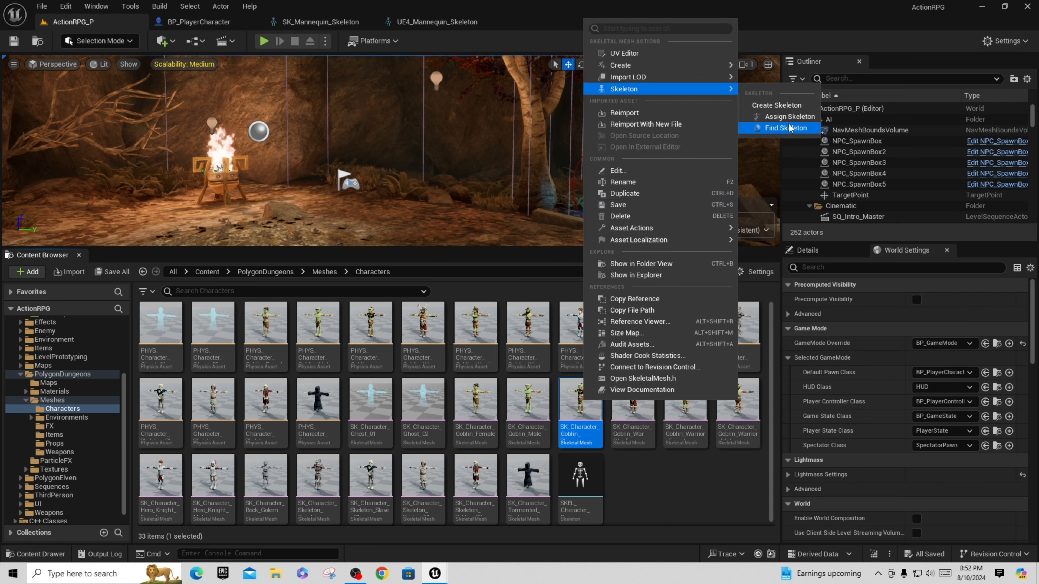
pyautogui.click(790, 129)
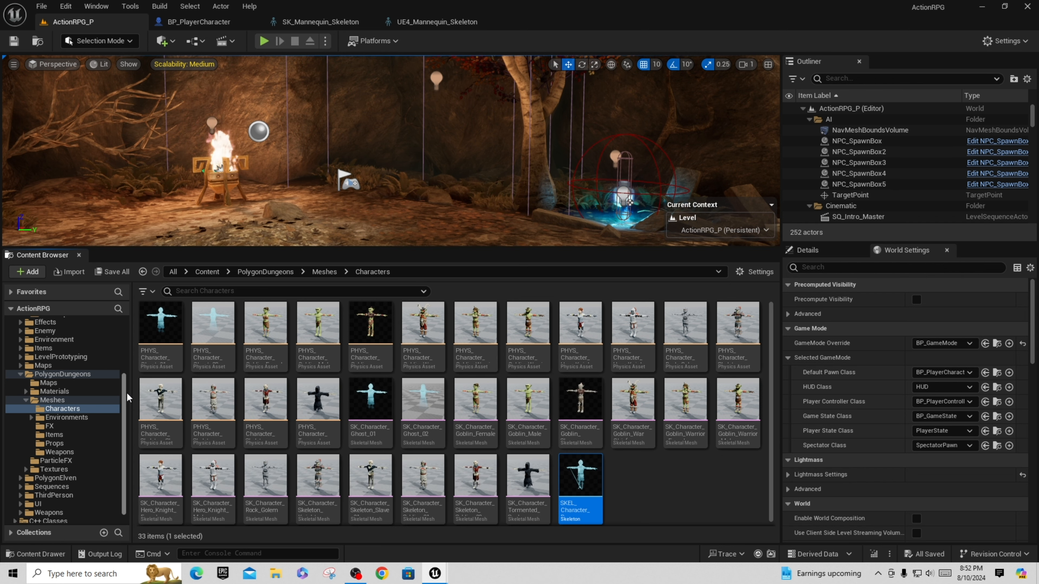
# Start retargeting the animations of the ABP_Player animation blueprint from the main Characters folder.
pyautogui.moveTo(125, 393); pyautogui.dragTo(128, 318)
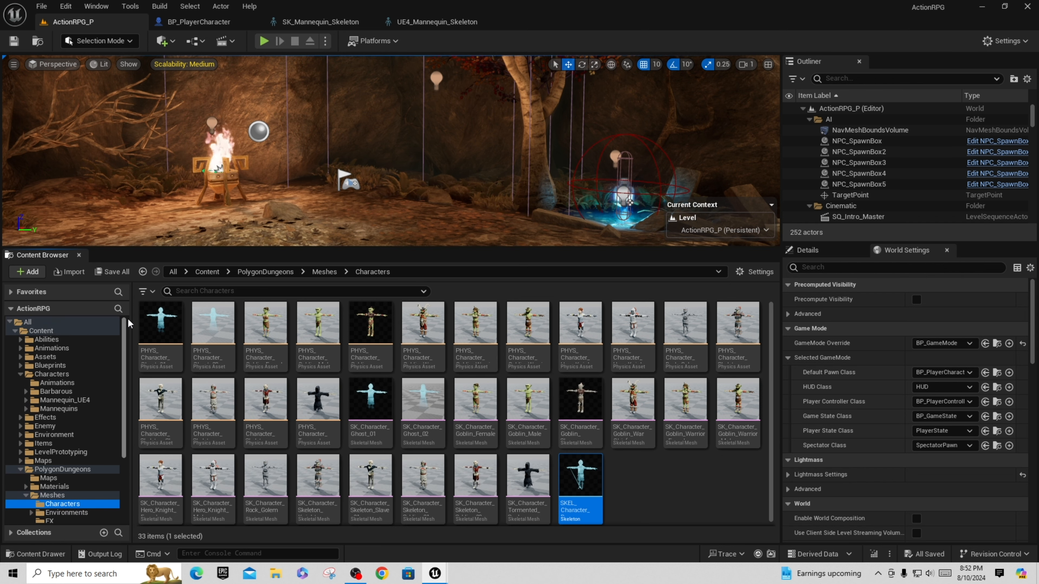
pyautogui.click(57, 392)
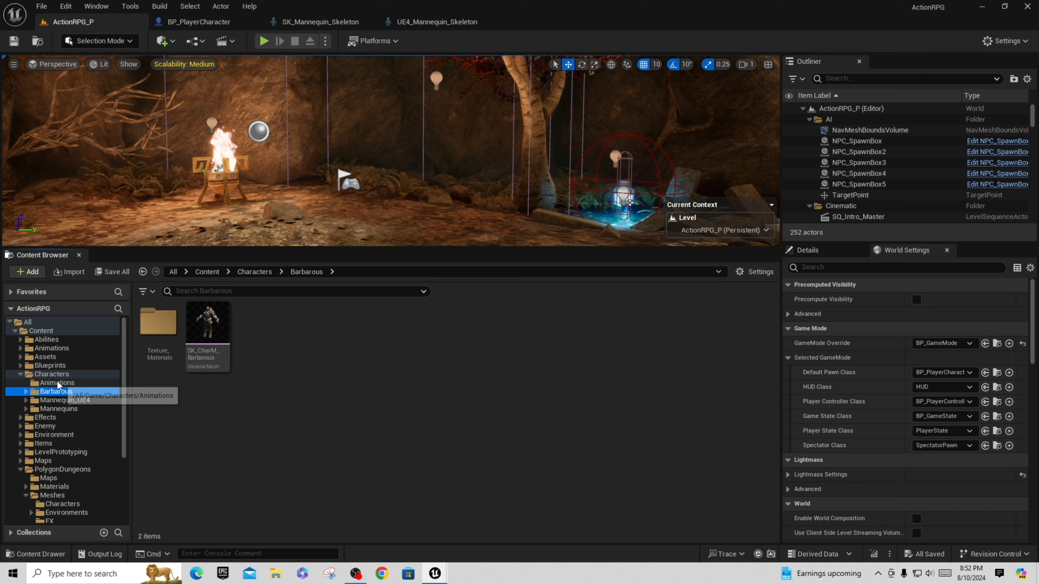
pyautogui.click(52, 374)
pyautogui.click(351, 329)
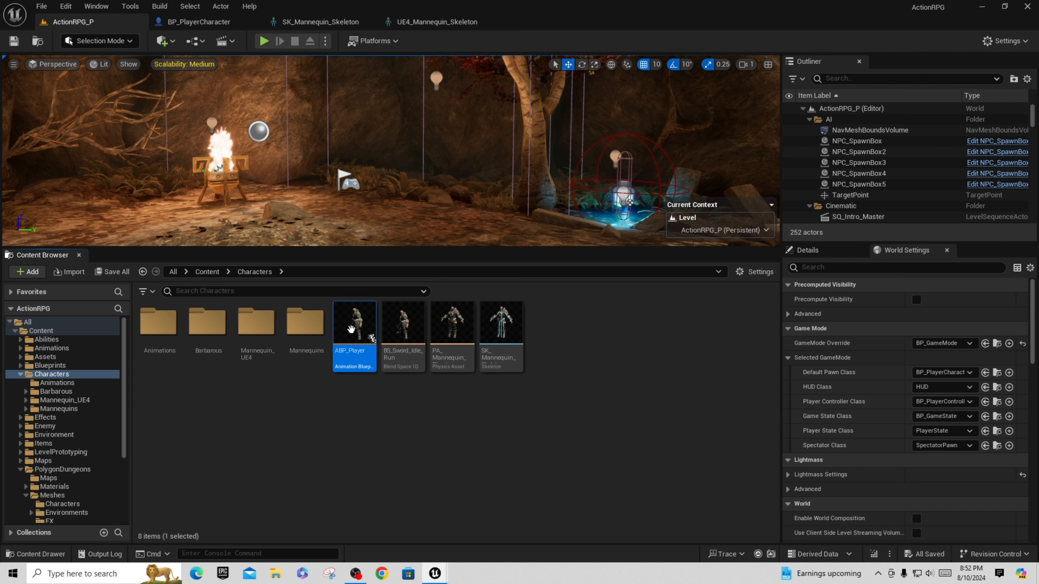
pyautogui.rightClick(353, 324)
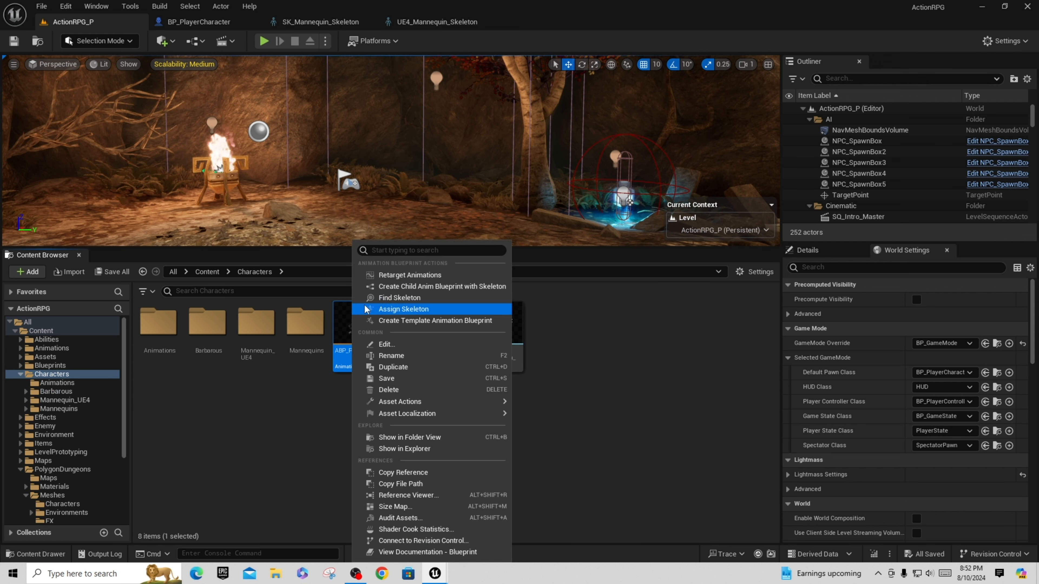
pyautogui.click(407, 276)
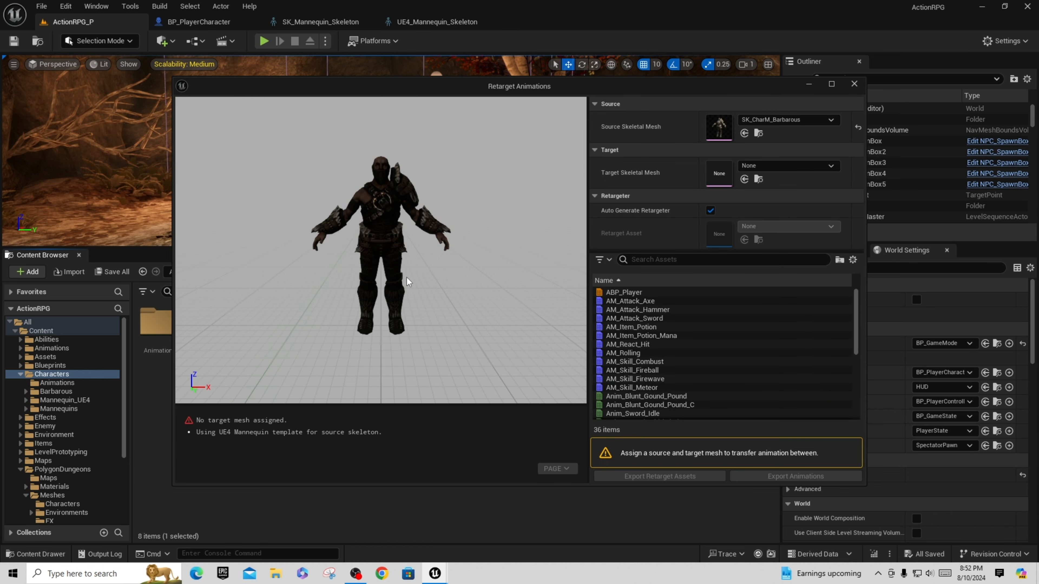
pyautogui.click(834, 168)
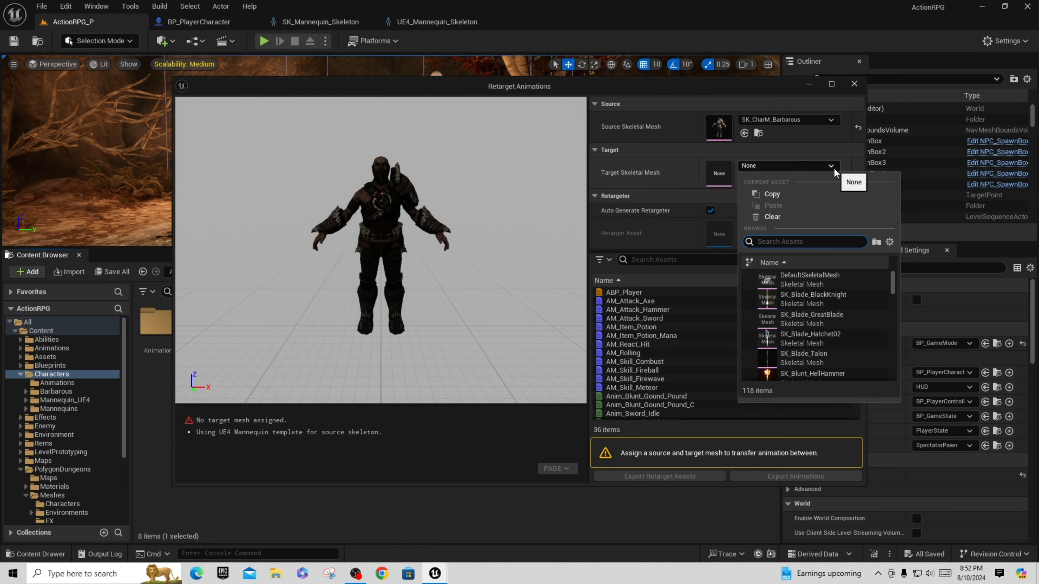
# Select the SK_Character_Skeleton_Knight skeletal mesh in the PolygonDungeons Meshes/Characters folder.
pyautogui.moveTo(124, 408); pyautogui.dragTo(118, 490)
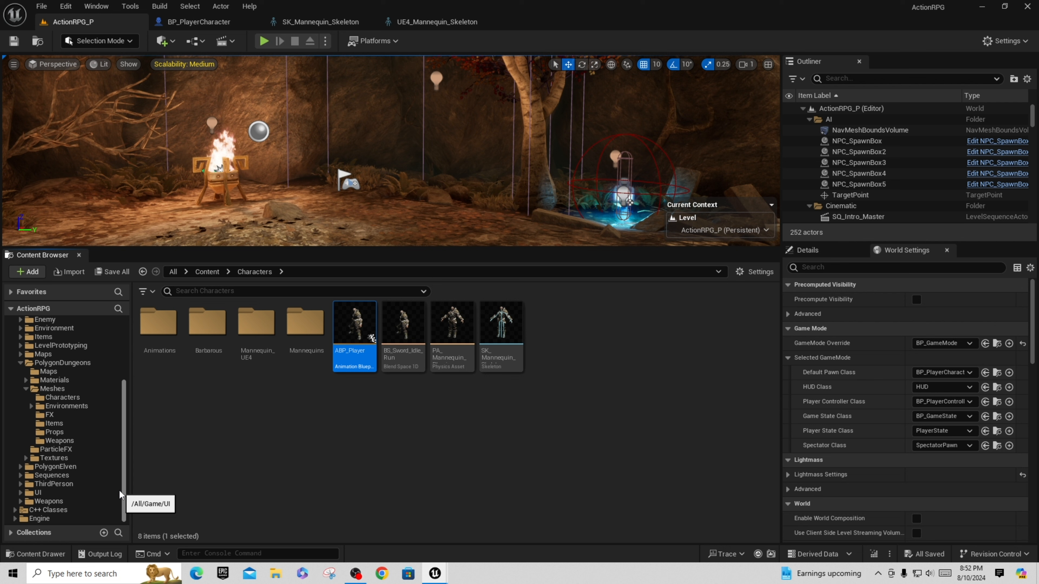
pyautogui.click(59, 398)
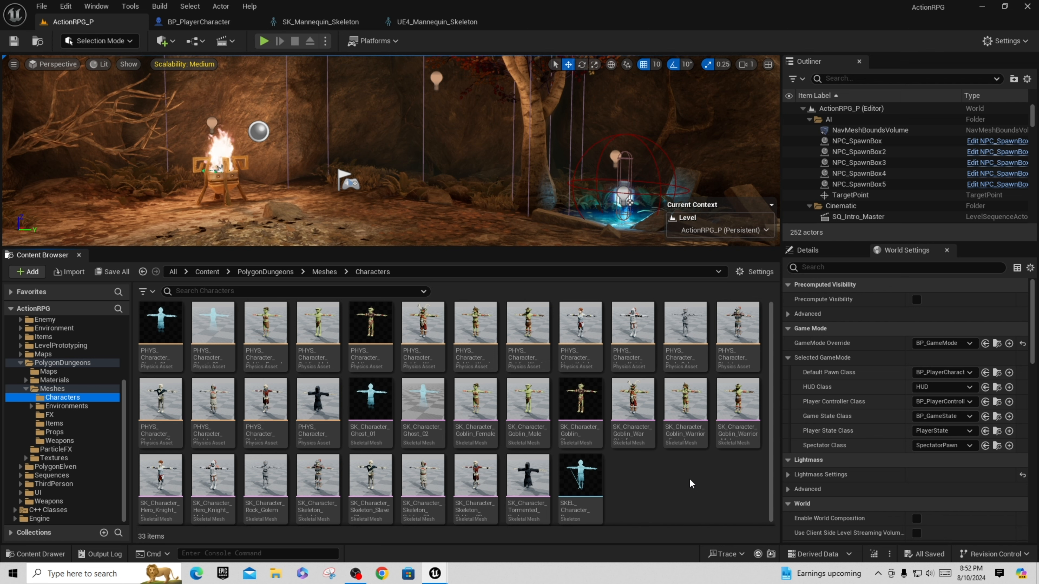
pyautogui.click(740, 321)
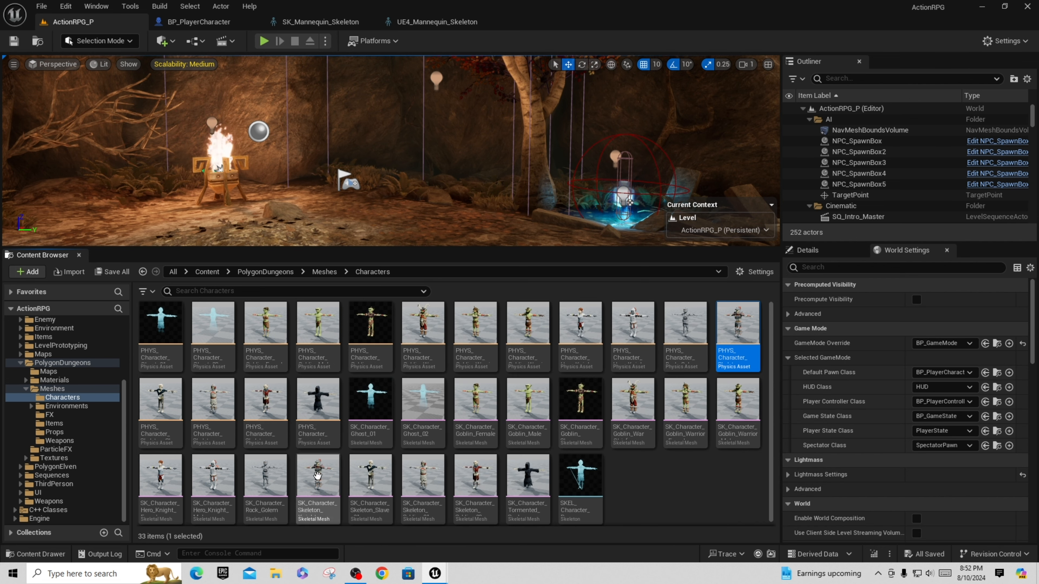
pyautogui.click(310, 462)
pyautogui.moveTo(317, 469)
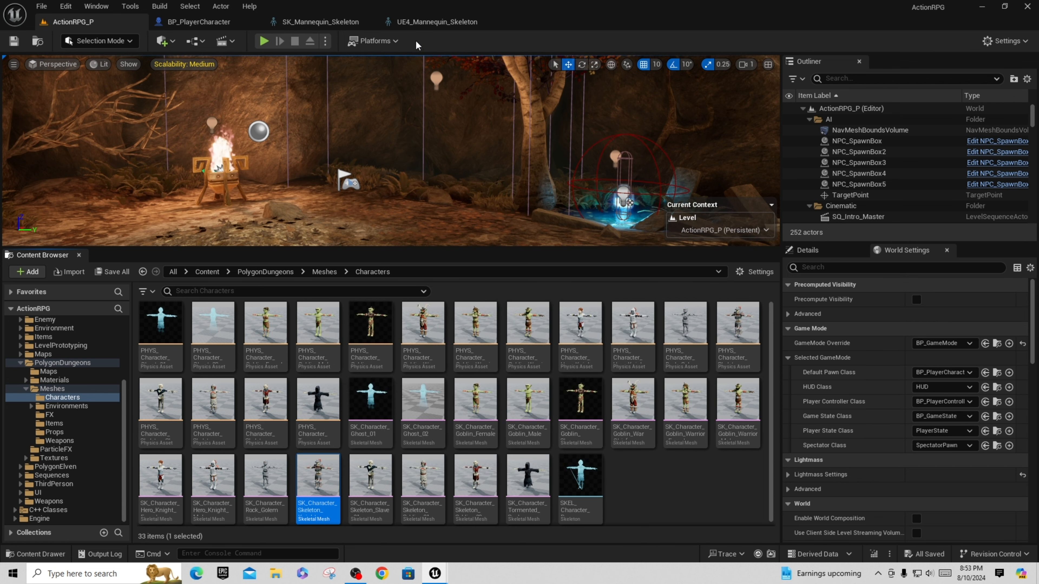
# Return to the Retarget Animations window and assign SK_Character_Skeleton_Knight as the target skeletal mesh.
pyautogui.click(216, 24)
pyautogui.click(303, 23)
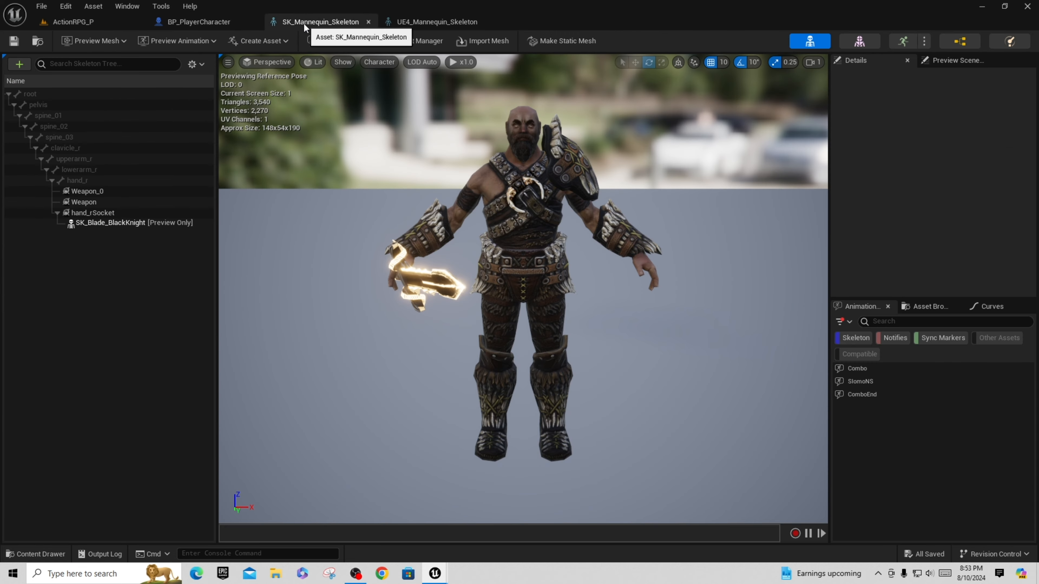
pyautogui.click(425, 26)
pyautogui.click(205, 25)
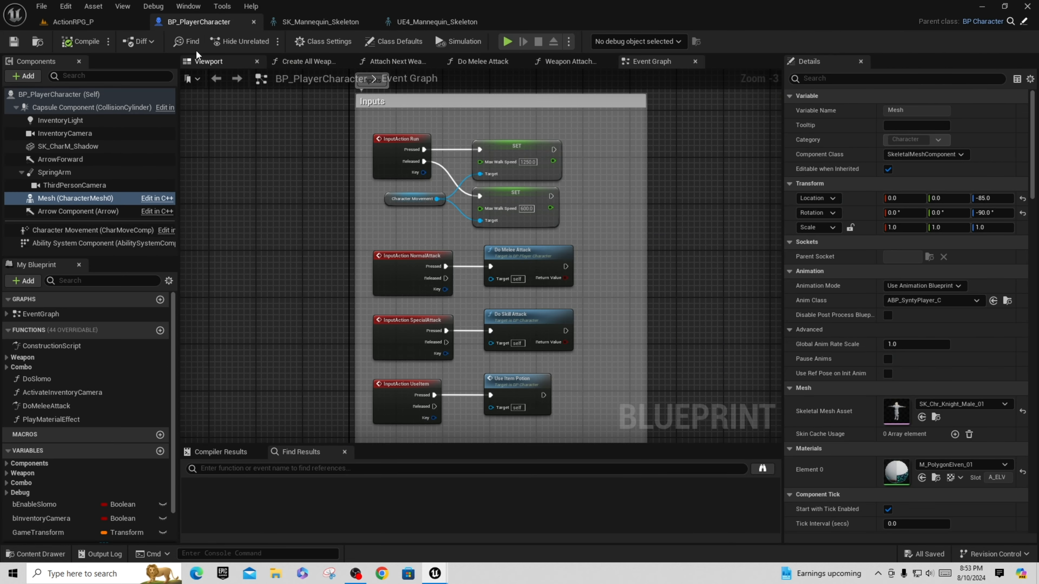
pyautogui.click(72, 21)
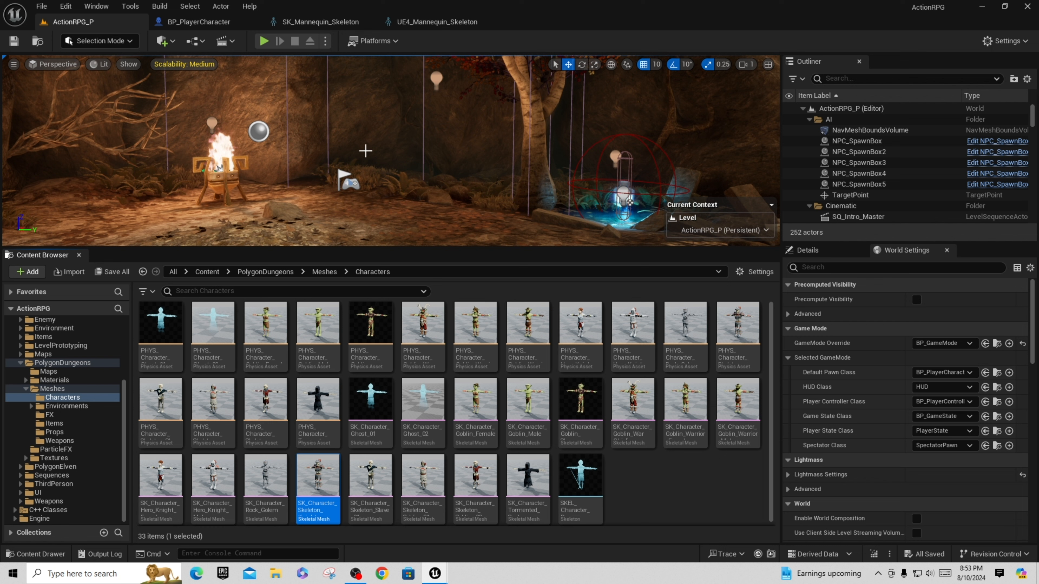
pyautogui.moveTo(436, 574)
pyautogui.click(492, 535)
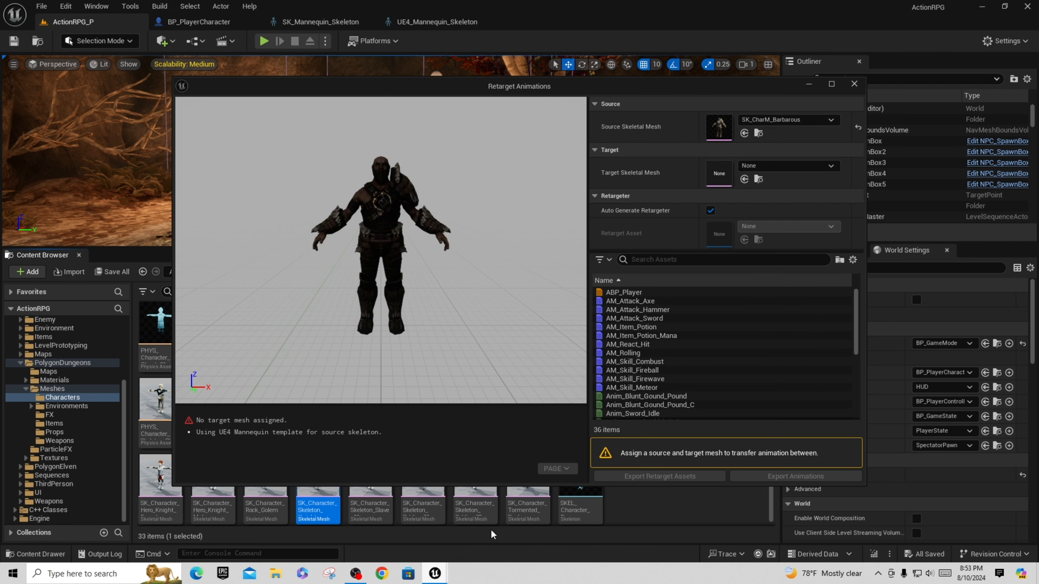
pyautogui.click(745, 179)
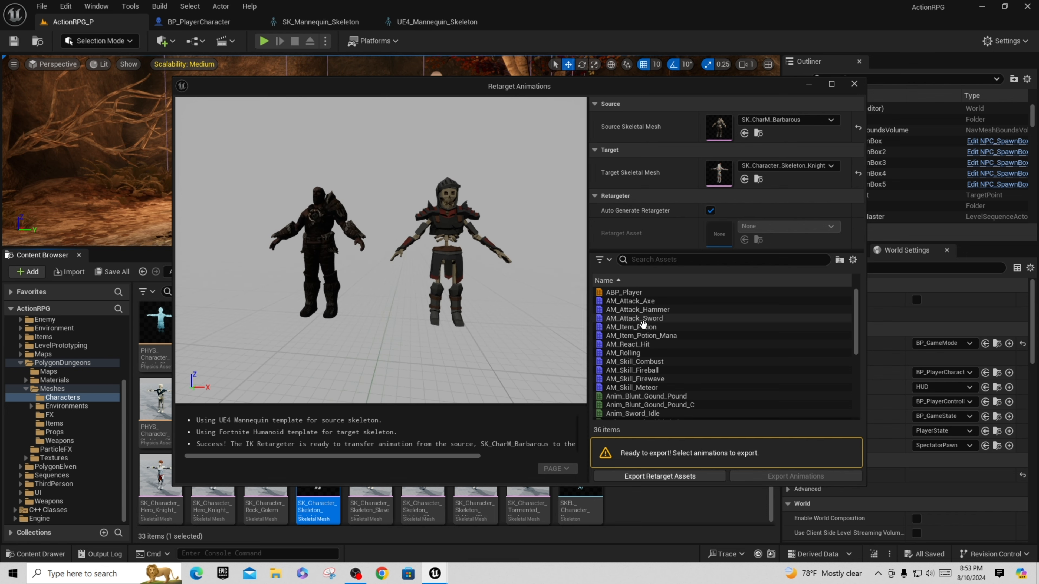
# Preview the hammer and axe attack, potion, hit reaction, Combust and Fireball animations on the skeleton knight.
pyautogui.click(654, 310)
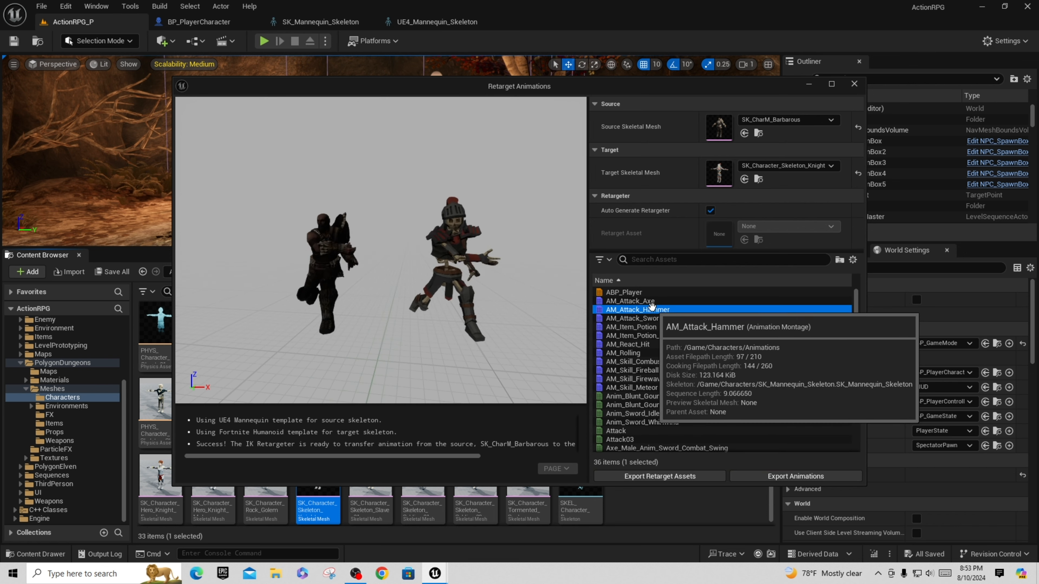
pyautogui.click(656, 302)
pyautogui.click(655, 324)
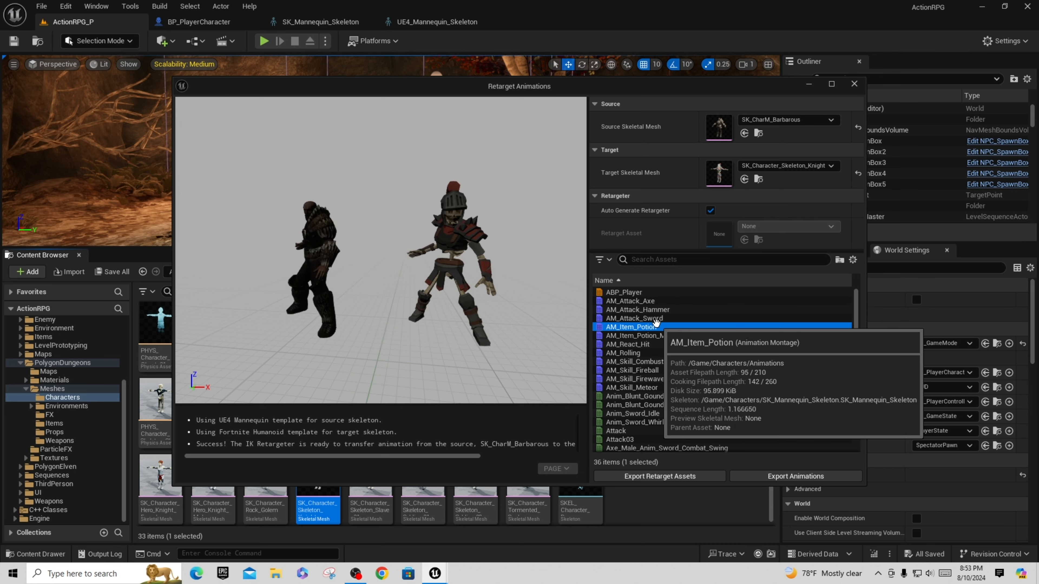
pyautogui.click(655, 345)
pyautogui.click(655, 362)
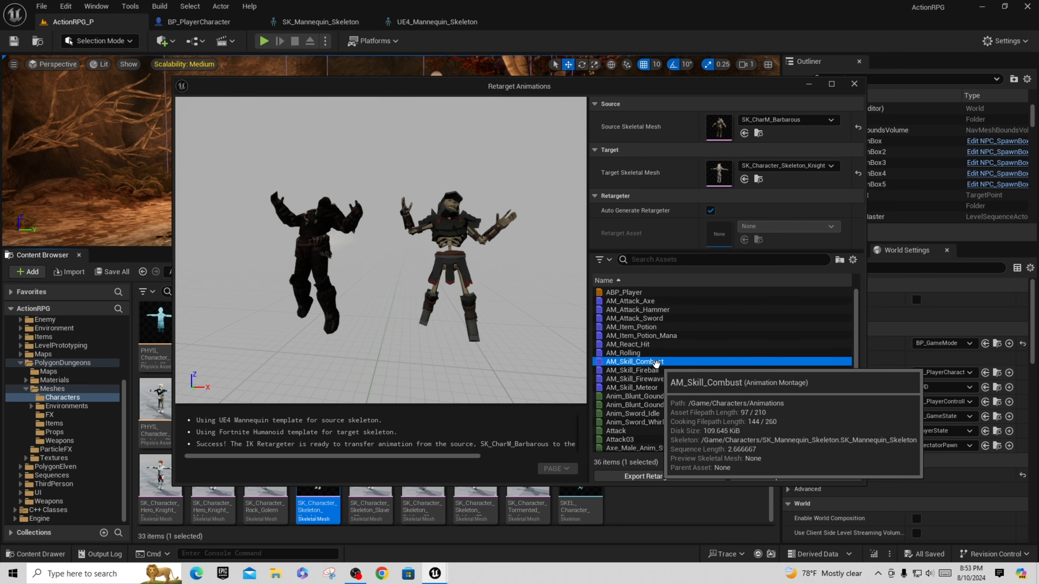
pyautogui.click(649, 370)
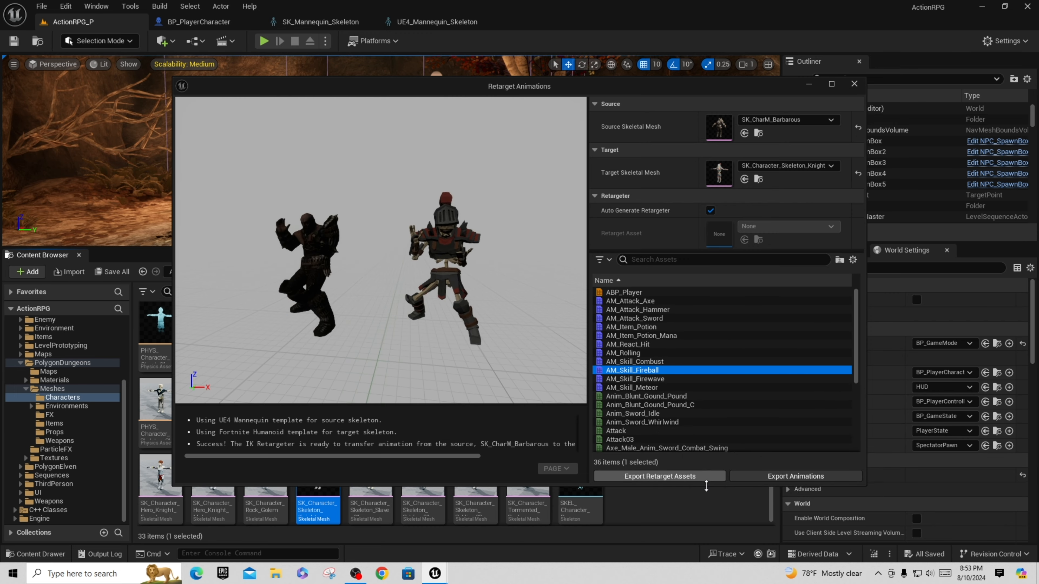
pyautogui.click(619, 299)
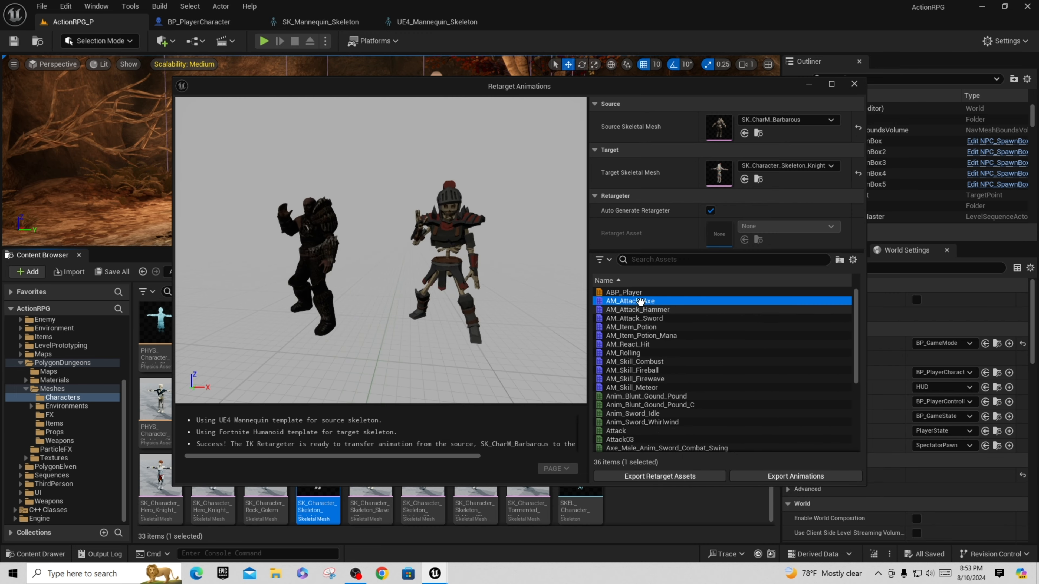
# Select all animation assets in the retarget list and start exporting them.
pyautogui.scroll(-6, 646, 361)
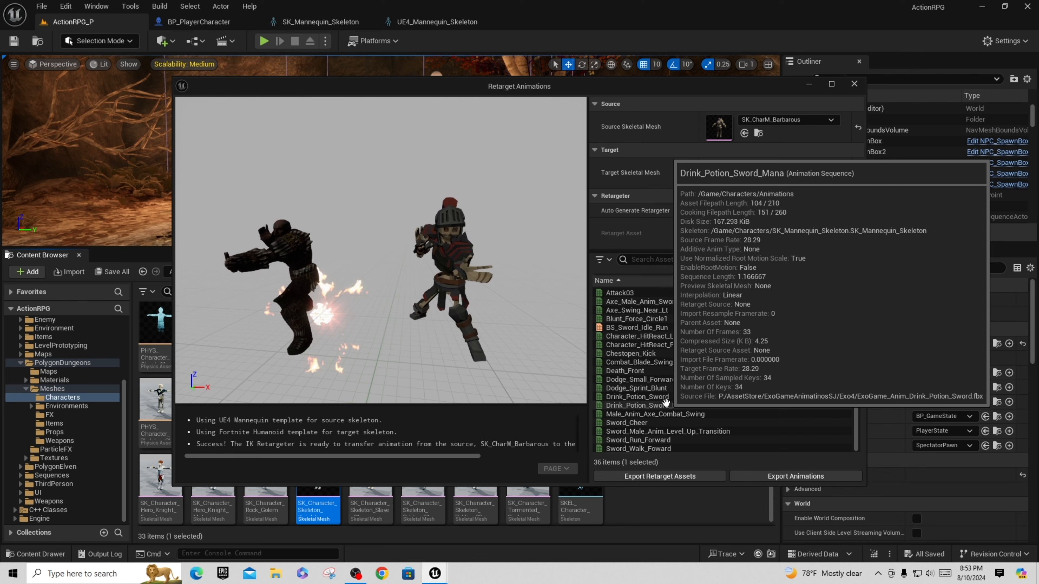
pyautogui.hotkey('ctrl', 'a')
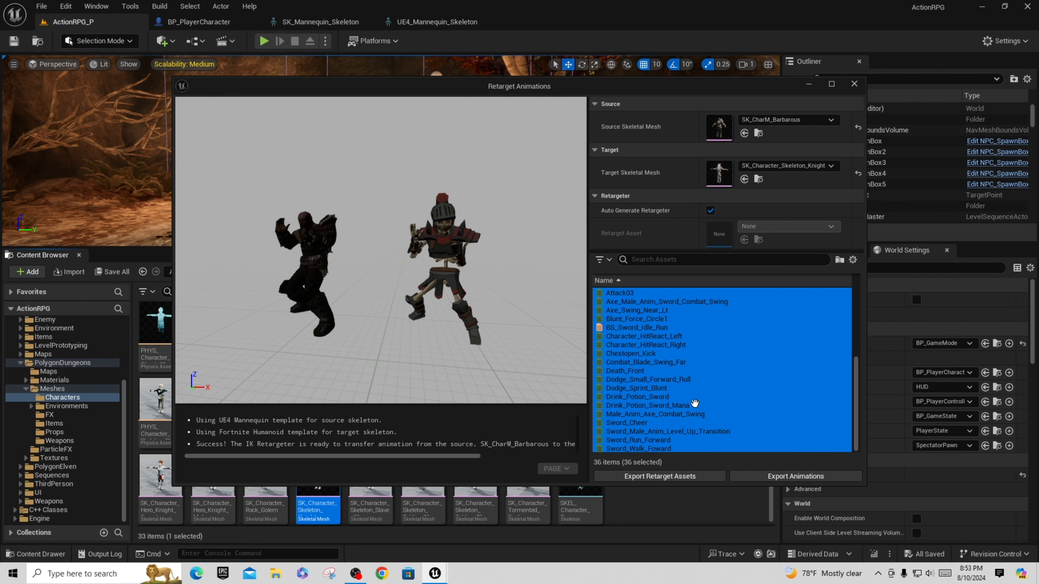
pyautogui.click(793, 478)
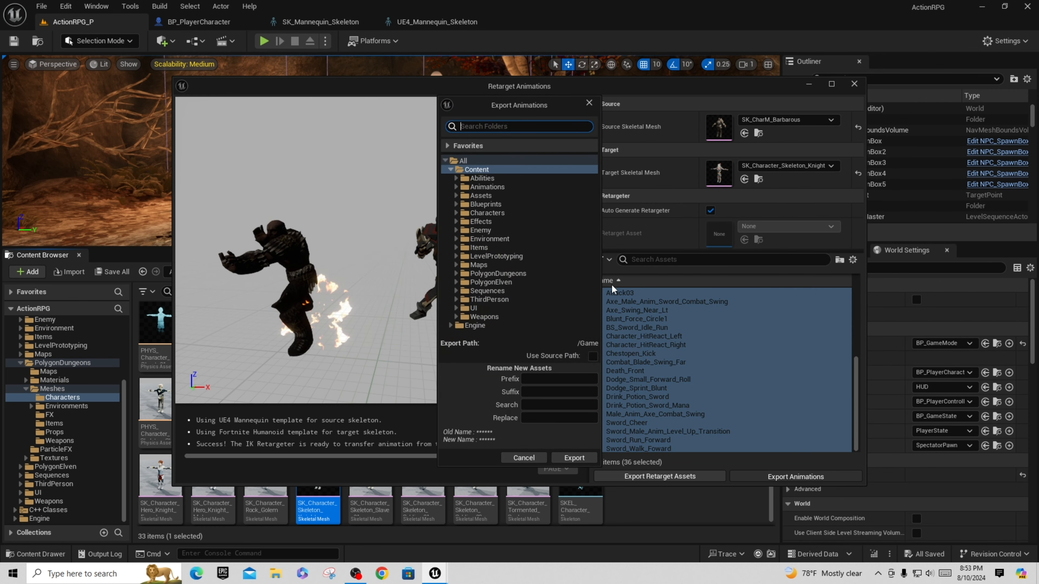
# Create an RT_Anims folder under PolygonDungeons and export the retargeted animations there with referenced assets included.
pyautogui.click(497, 273)
pyautogui.rightClick(489, 273)
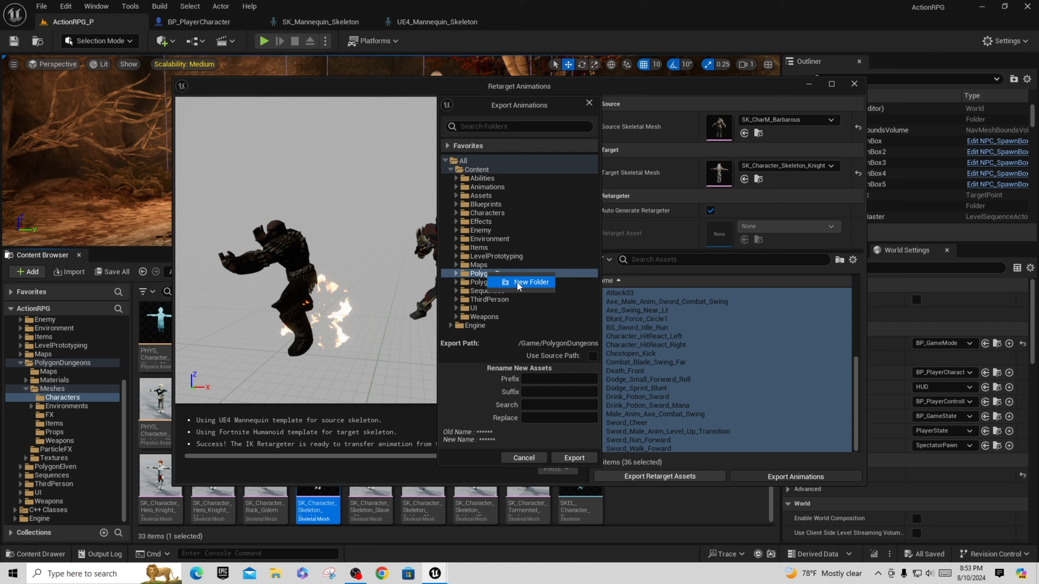
pyautogui.click(517, 284)
pyautogui.write('RT_Anims')
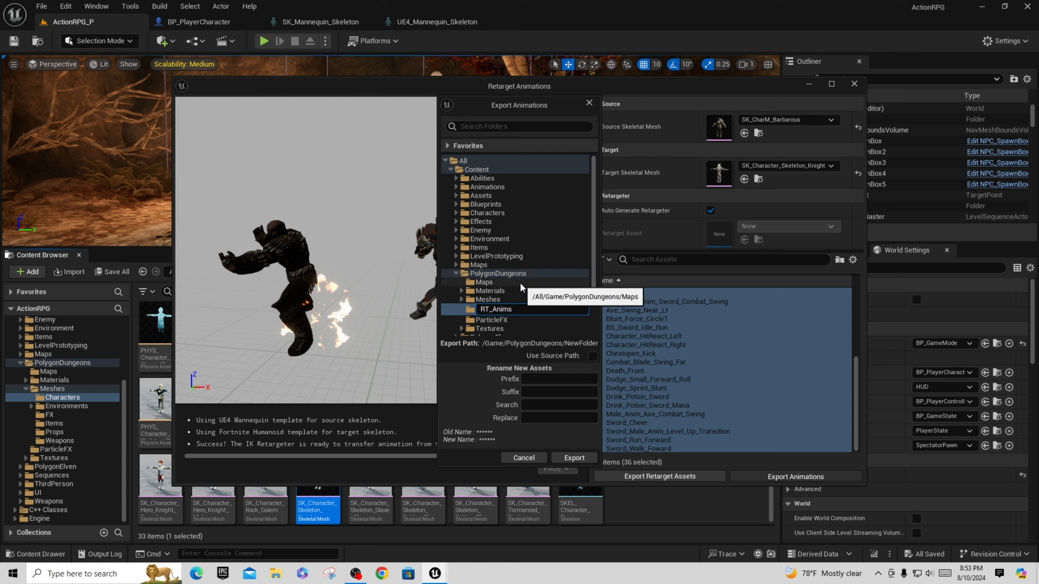
pyautogui.press('Return')
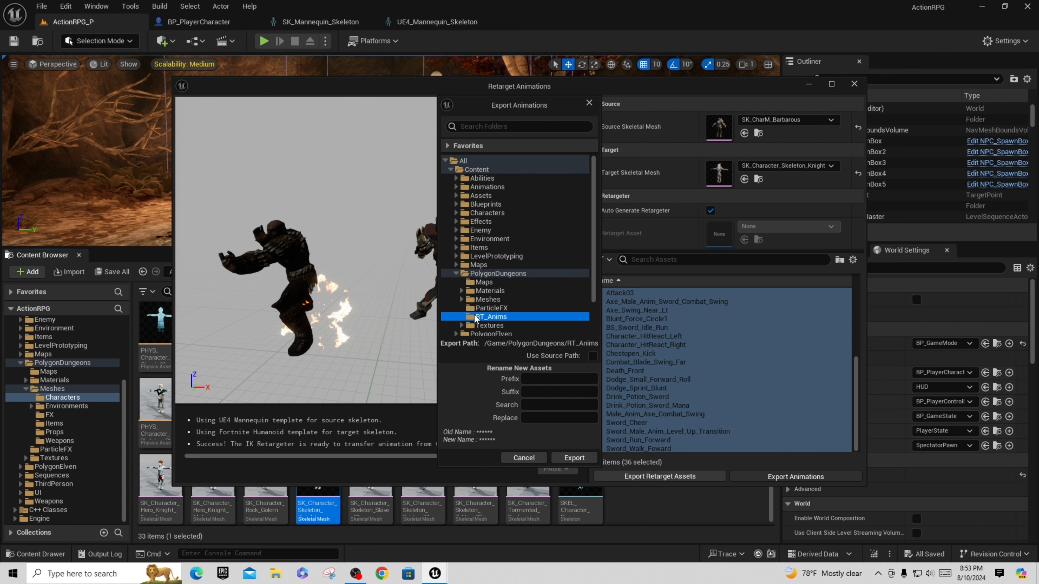
pyautogui.click(573, 458)
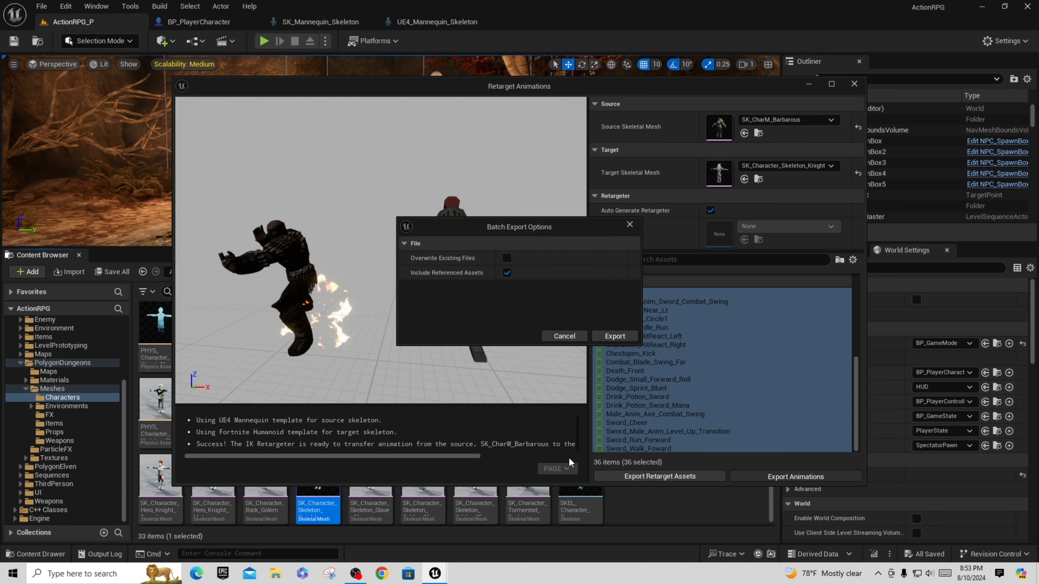
pyautogui.click(614, 337)
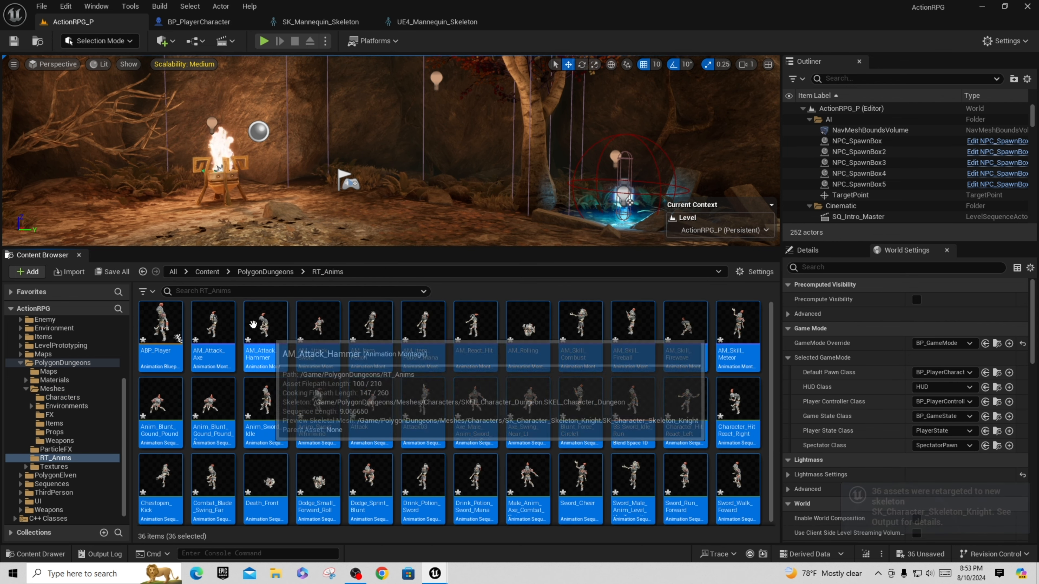
# Save all the retargeted PolygonDungeons animation assets in the RT_Anims folder.
pyautogui.click(111, 271)
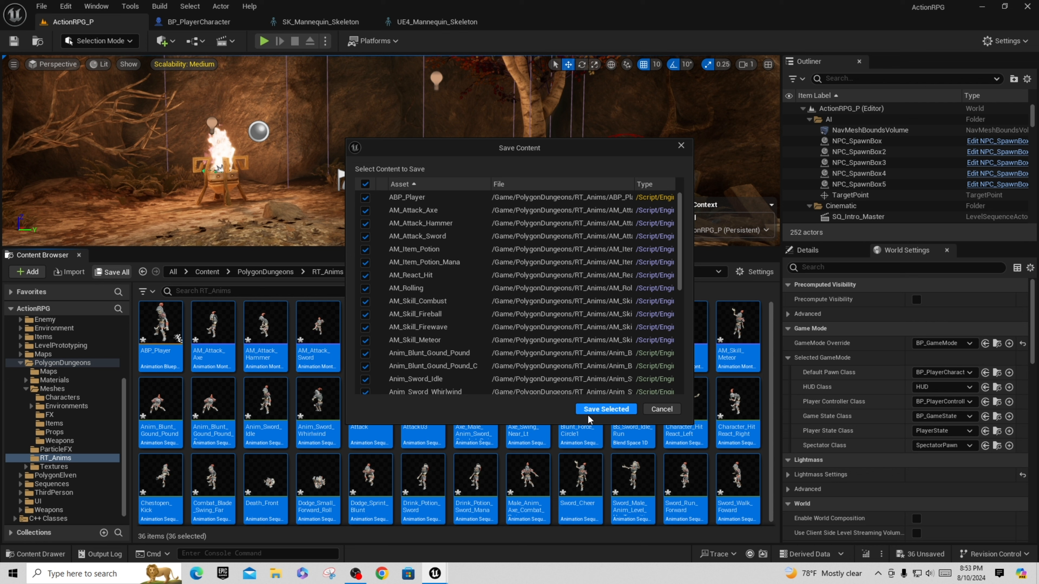
pyautogui.click(605, 410)
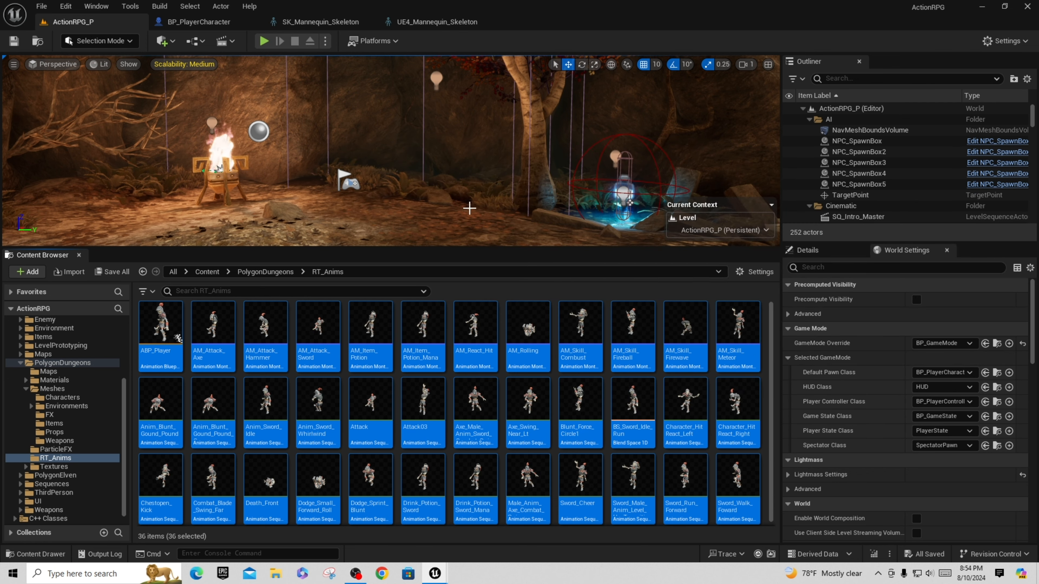
pyautogui.click(457, 205)
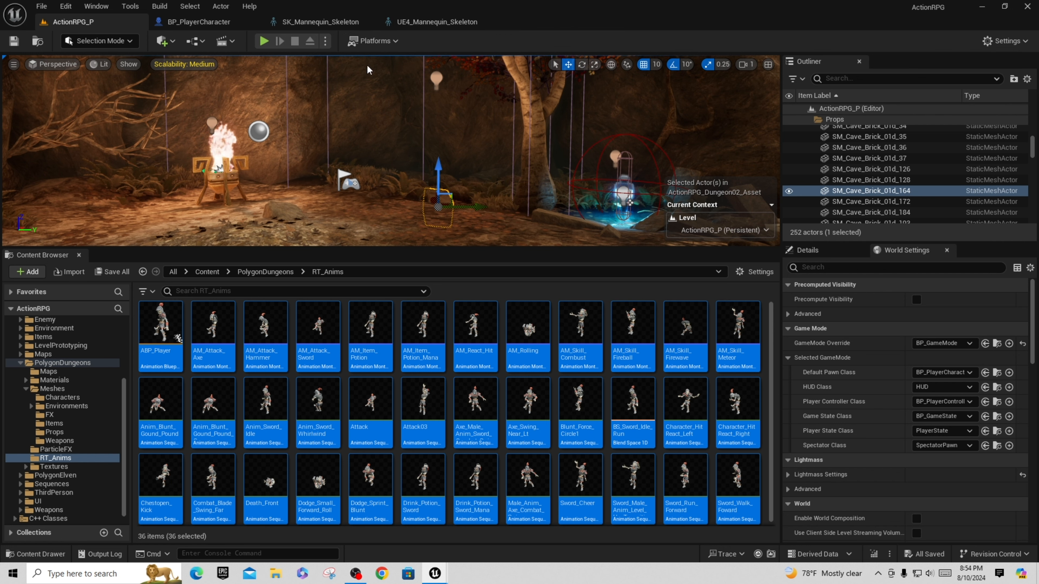
pyautogui.scroll(-1, 686, 434)
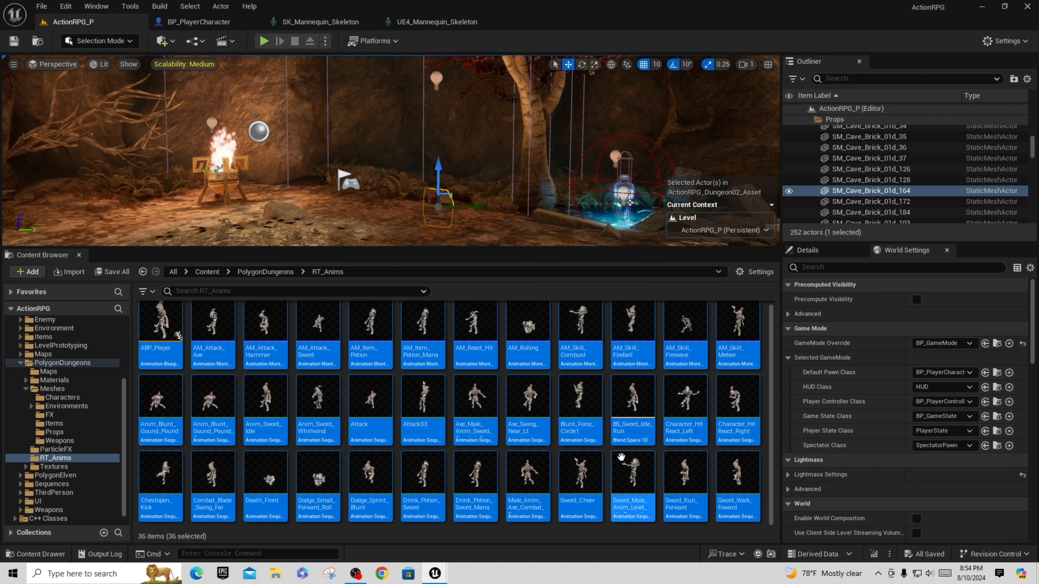
pyautogui.scroll(1, 716, 507)
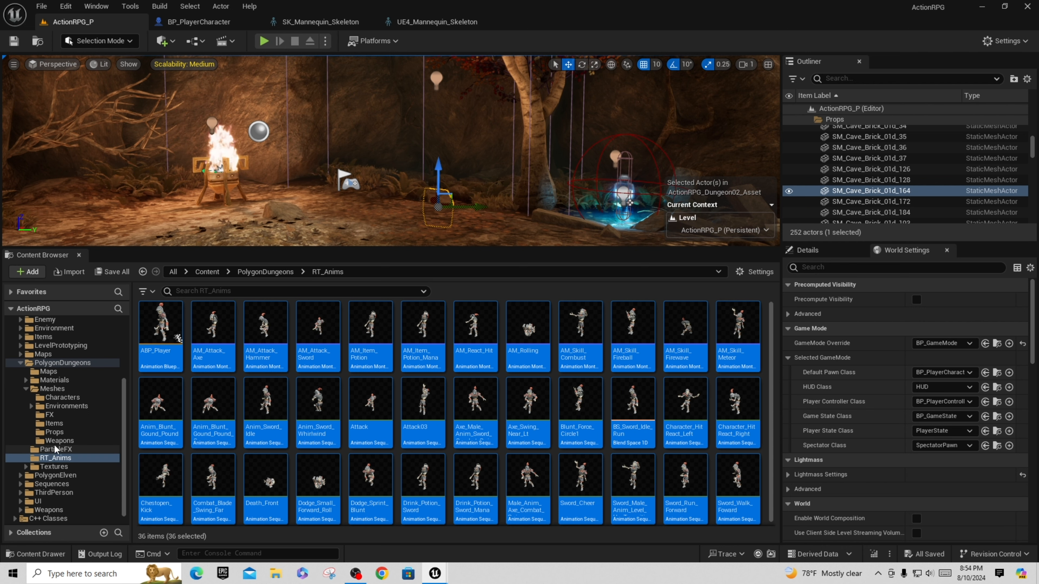
# Open the SKEL_Character_Dungeon skeleton from the PolygonDungeons Meshes/Characters folder.
pyautogui.click(55, 398)
pyautogui.click(583, 478)
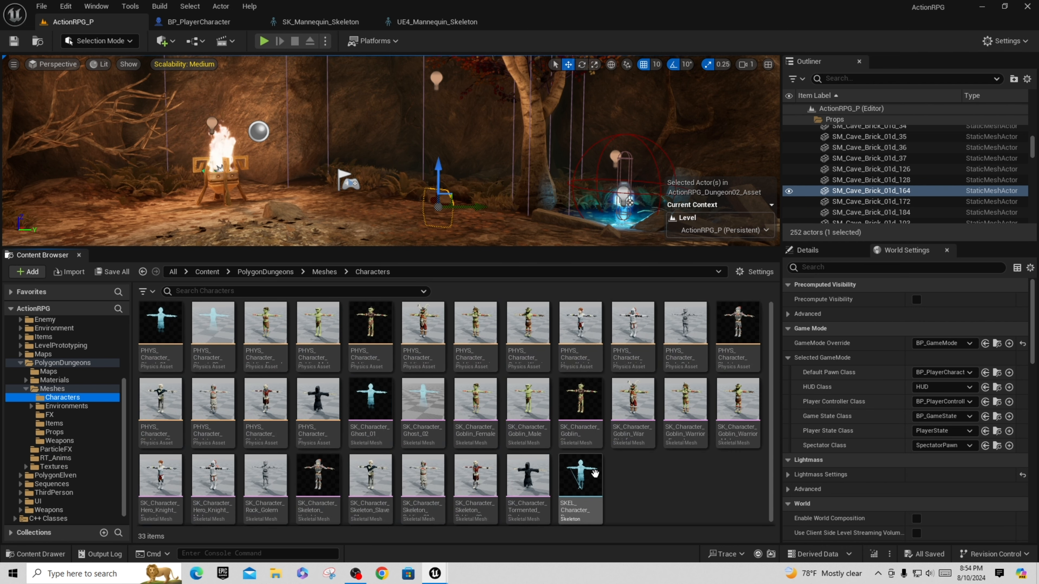
pyautogui.doubleClick(583, 478)
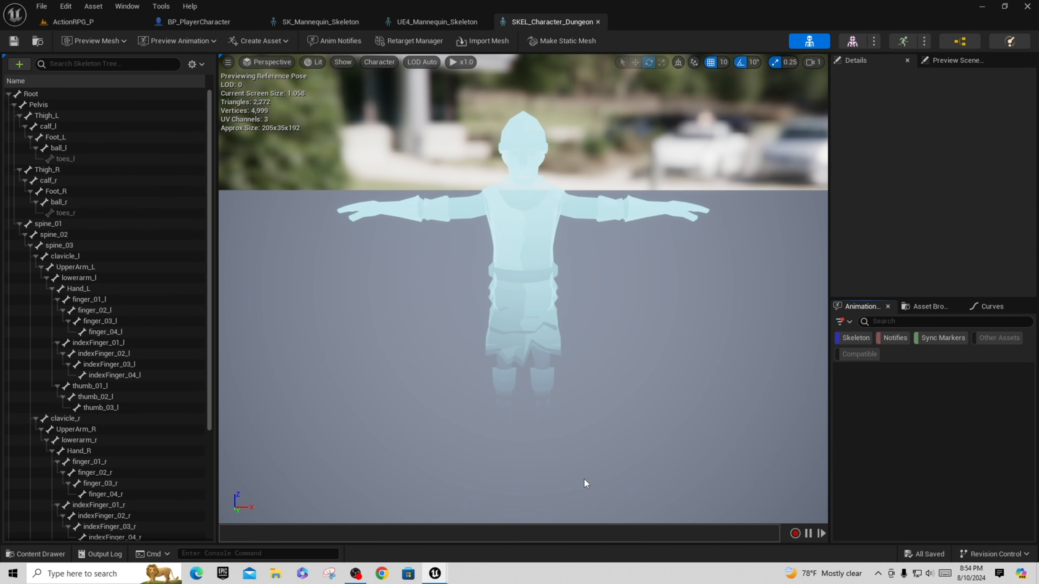
# Copy the Weapon_0, Weapon and hand_rSocket sockets from SK_Mannequin_Skeleton.
pyautogui.click(331, 24)
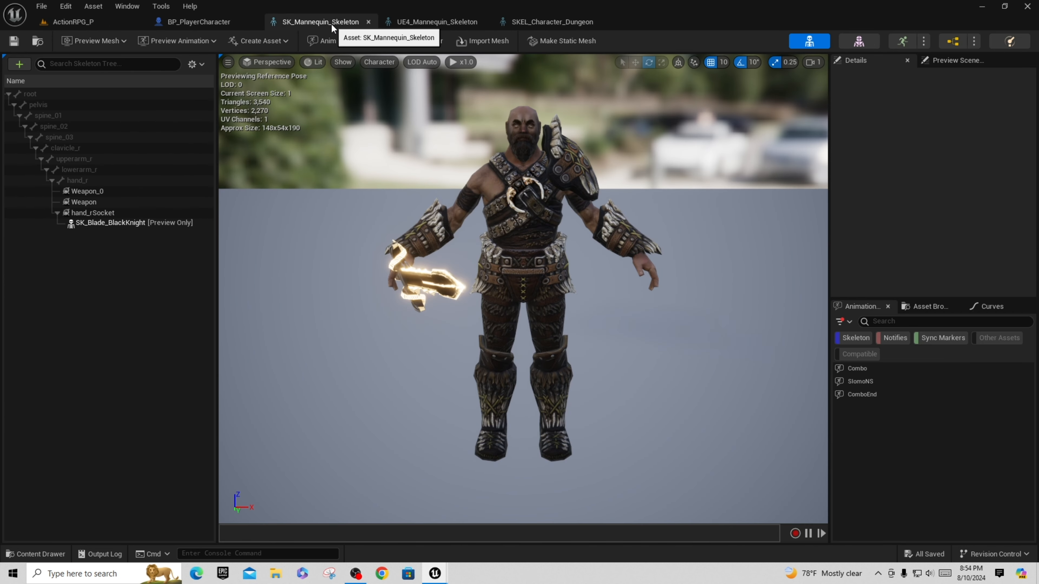
pyautogui.click(96, 192)
pyautogui.keyDown('shift'); pyautogui.click(108, 213); pyautogui.keyUp('shift')
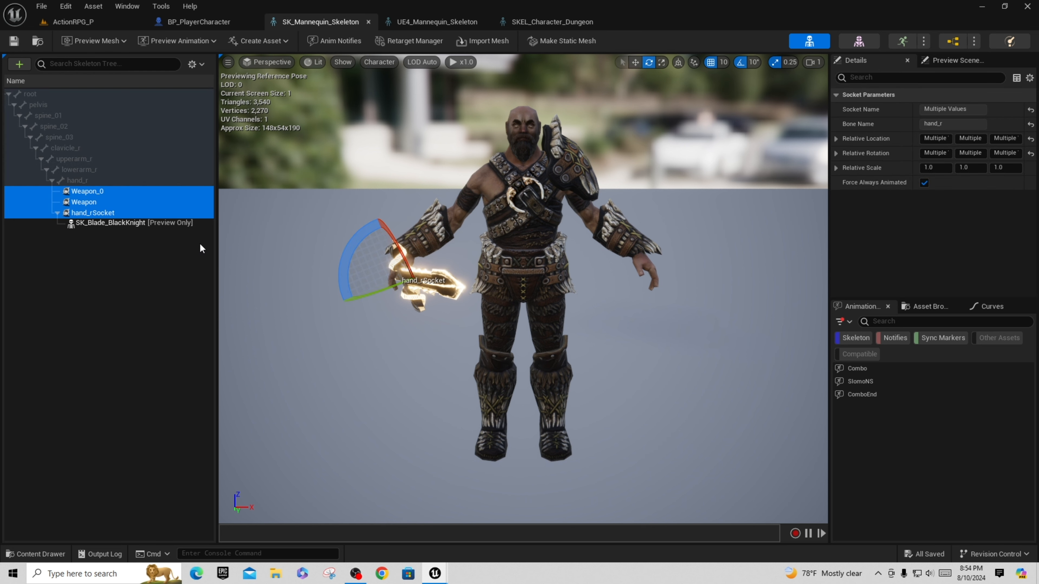
pyautogui.rightClick(96, 199)
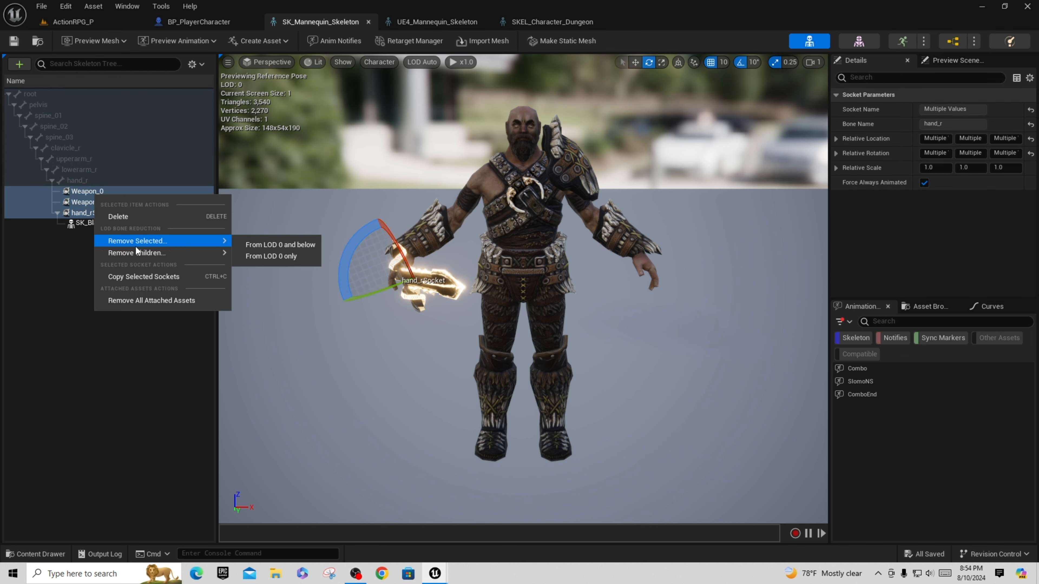
pyautogui.click(152, 276)
# Paste the copied weapon sockets into the SKEL_Character_Dungeon skeleton and save it.
pyautogui.click(553, 22)
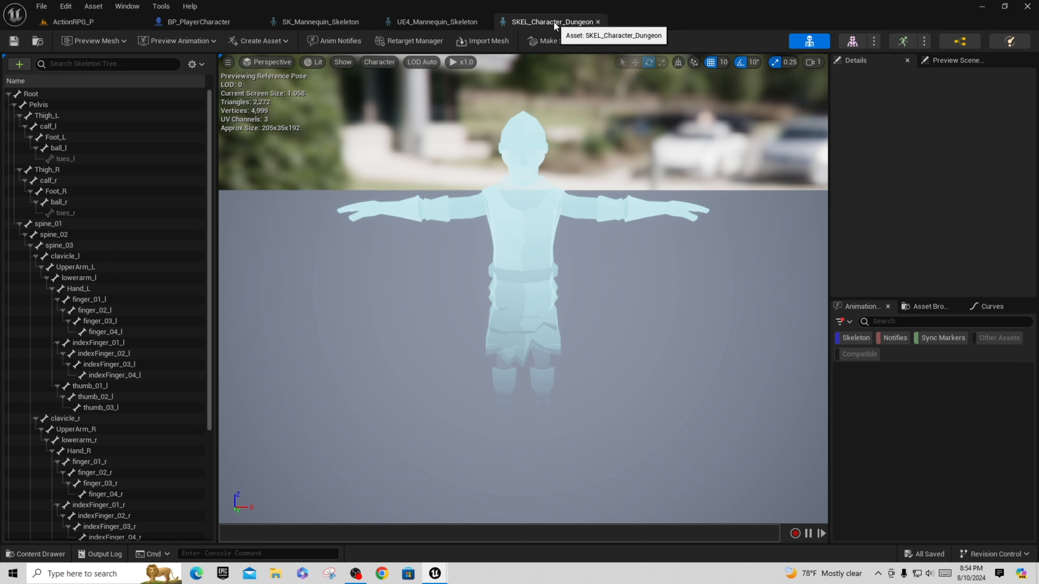
pyautogui.rightClick(35, 93)
pyautogui.click(87, 164)
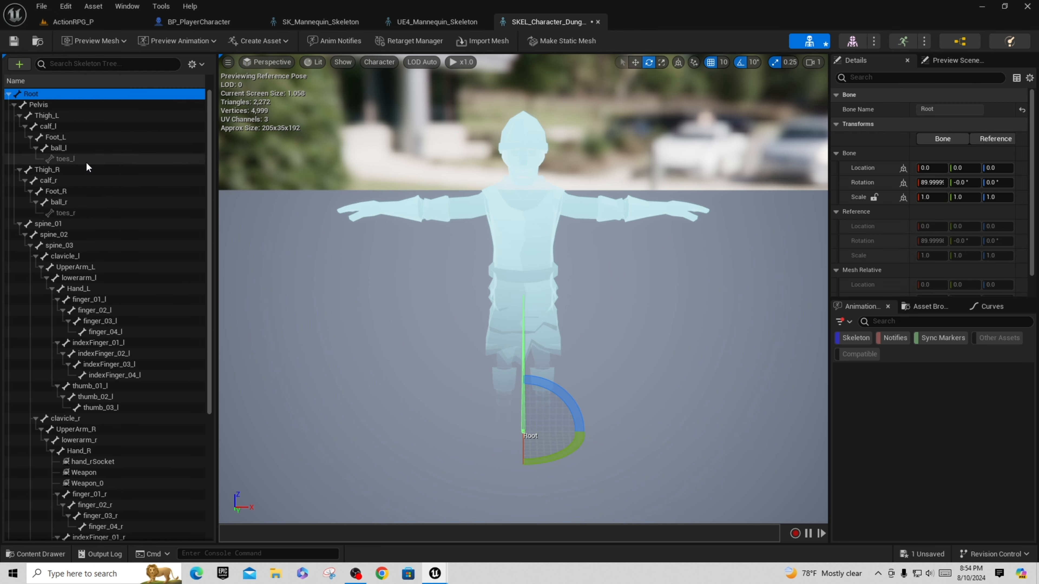
pyautogui.scroll(-1, 158, 255)
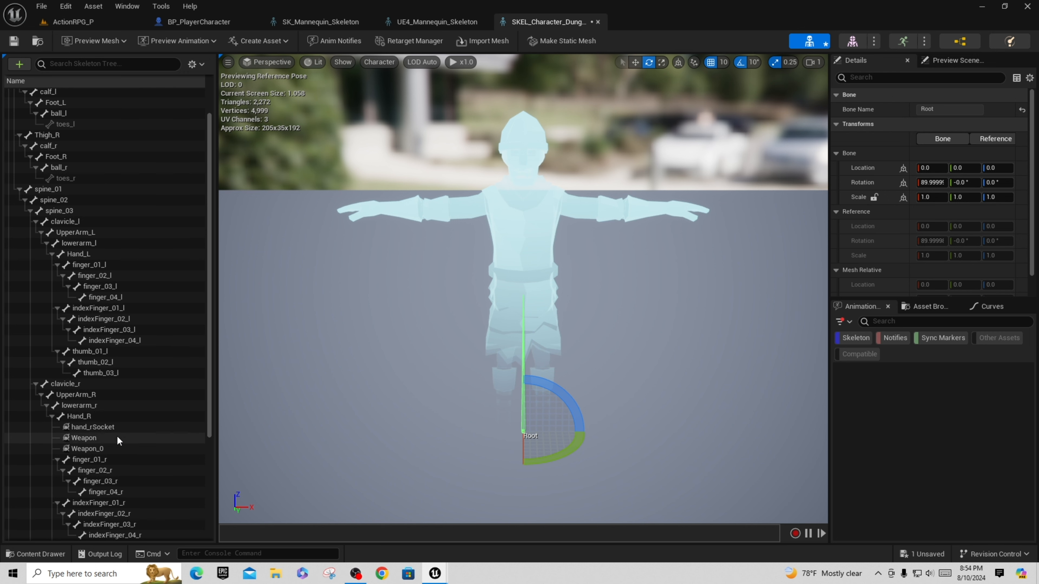
pyautogui.click(13, 41)
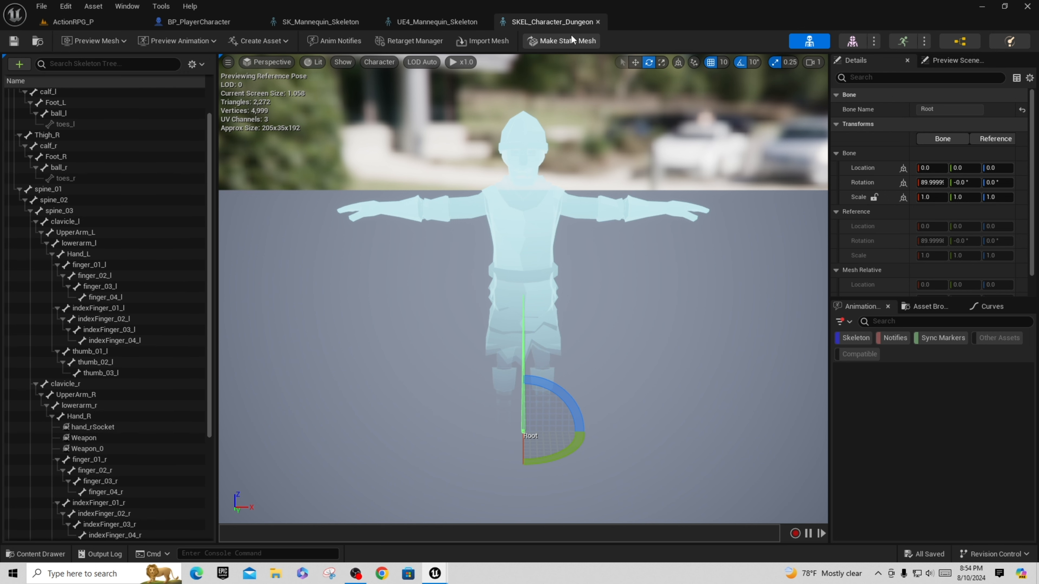
# Close the SKEL_Character_Dungeon, UE4_Mannequin_Skeleton and SK_Mannequin_Skeleton editors.
pyautogui.click(598, 22)
pyautogui.click(483, 22)
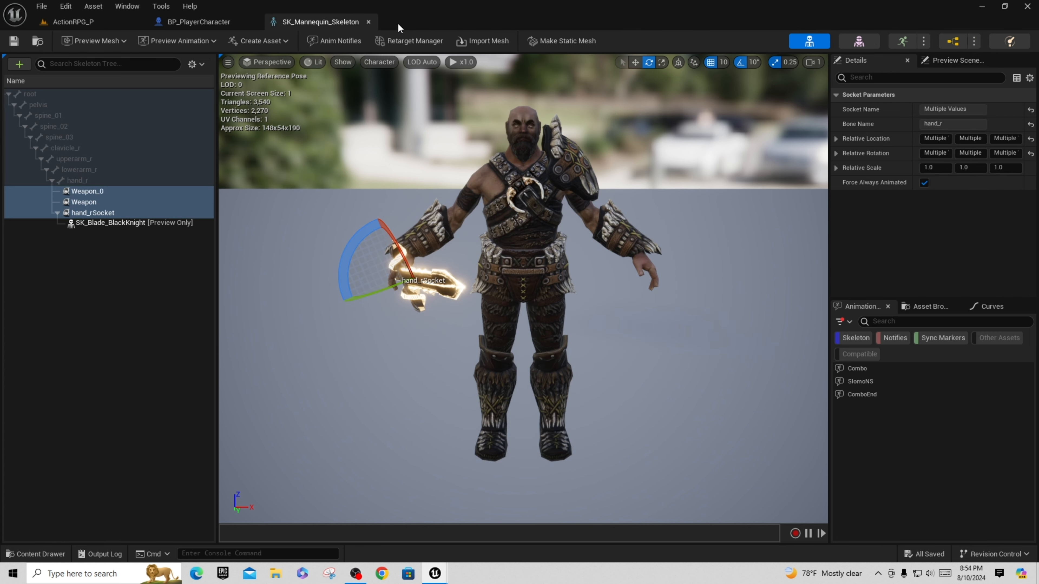
pyautogui.click(368, 22)
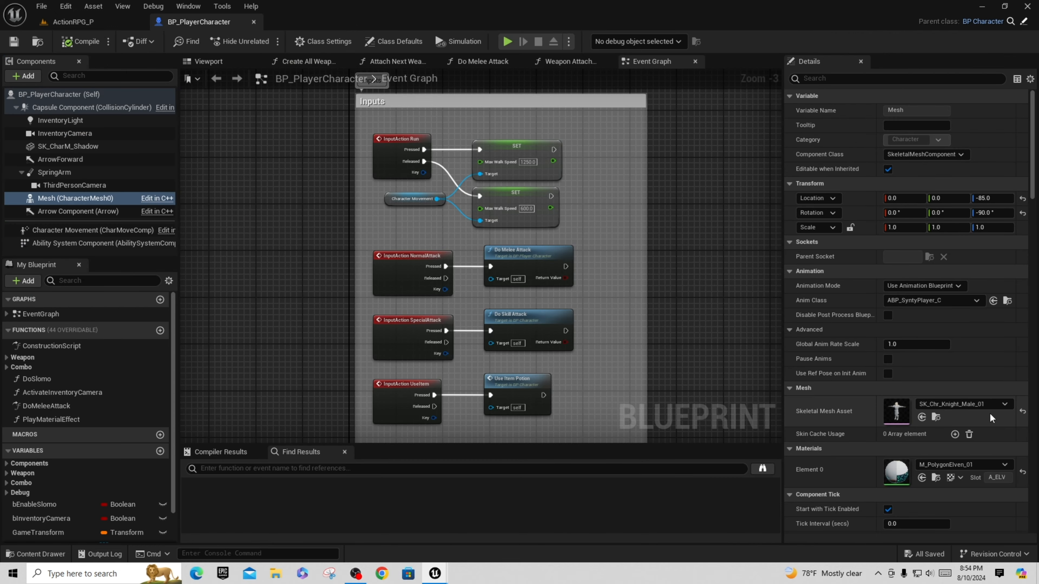
# Assign SK_Character_Skeleton_Knight as the skeletal mesh of BP_PlayerCharacter's Mesh component.
pyautogui.click(1004, 405)
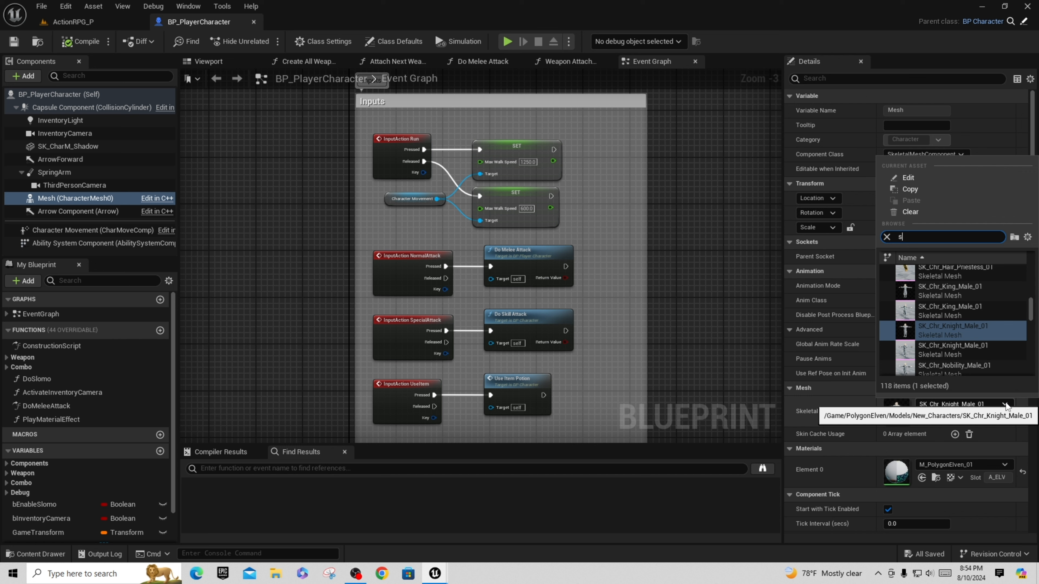
pyautogui.write('skeleto')
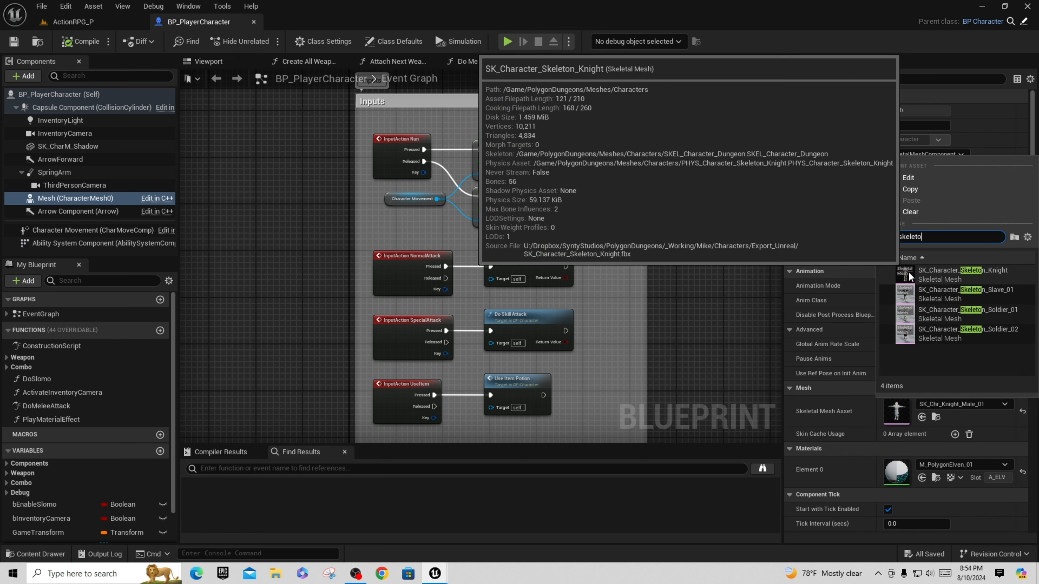
pyautogui.click(964, 271)
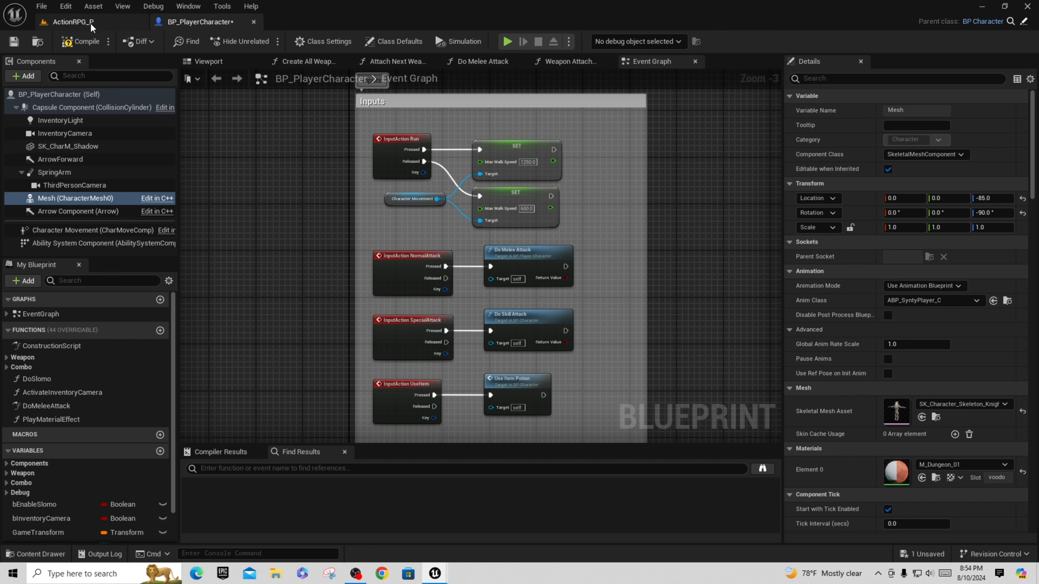
# Rename the ABP_Player animation blueprint in PolygonDungeons/RT_Anims to ABP_SyntyDungeonsPlayer.
pyautogui.click(69, 22)
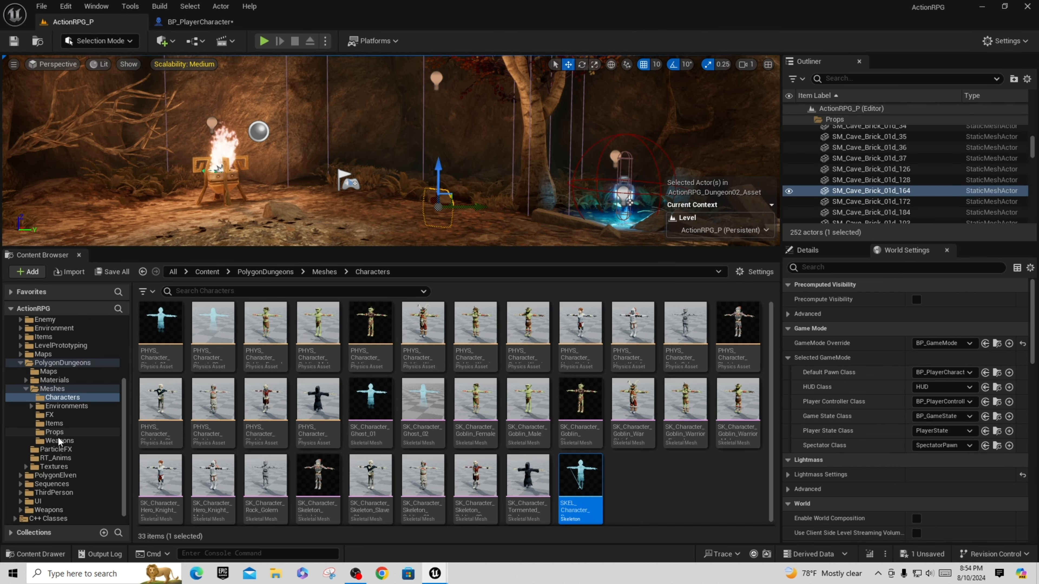
pyautogui.click(57, 459)
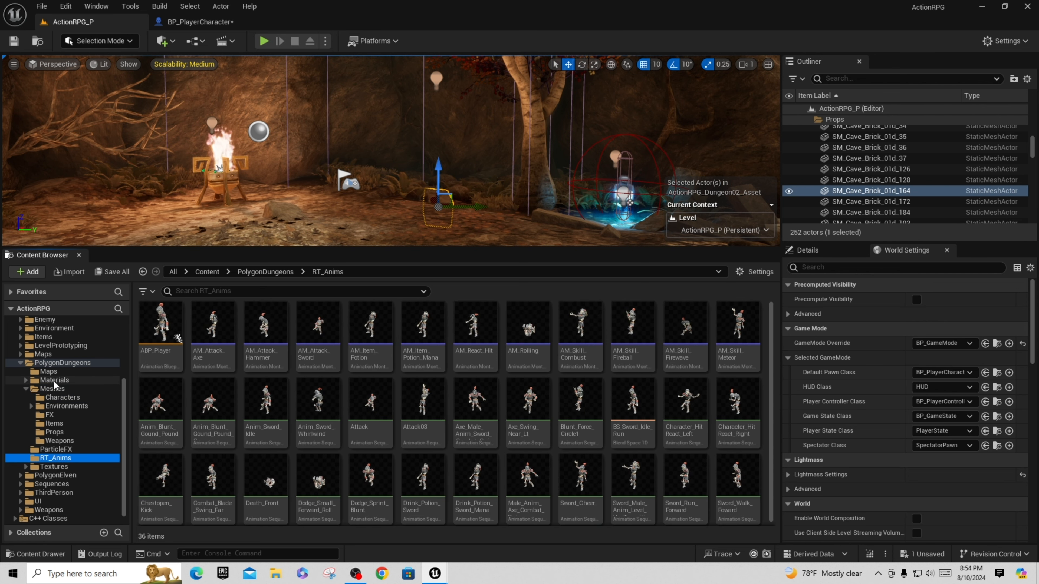
pyautogui.click(162, 352)
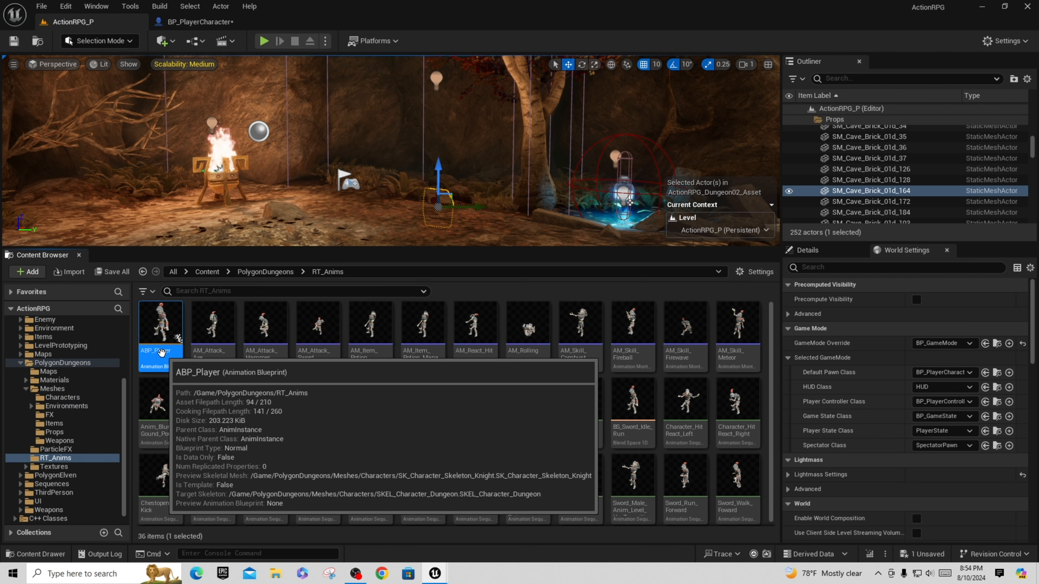
pyautogui.click(161, 352)
pyautogui.click(160, 354)
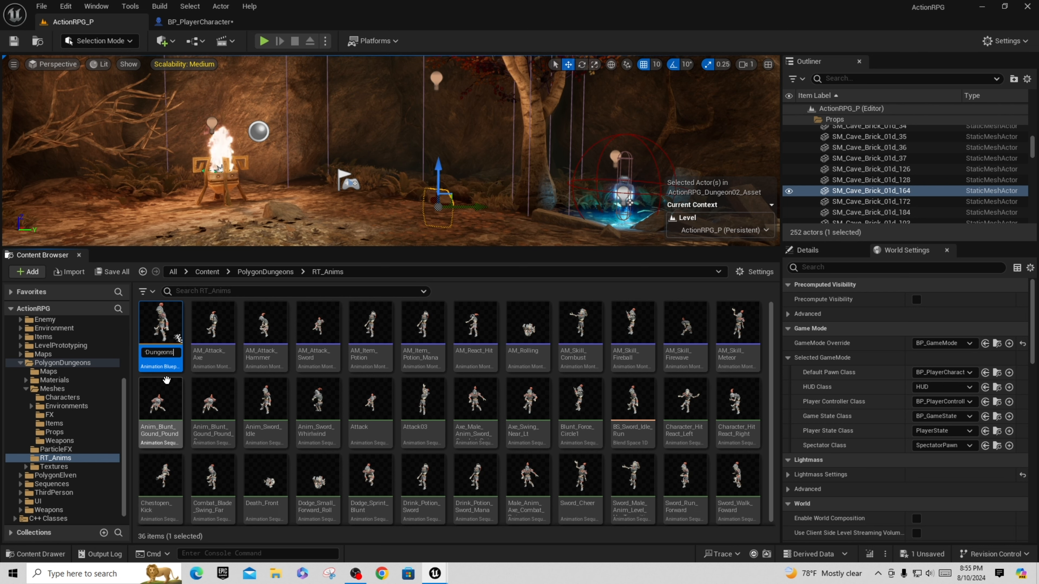
pyautogui.press('Return')
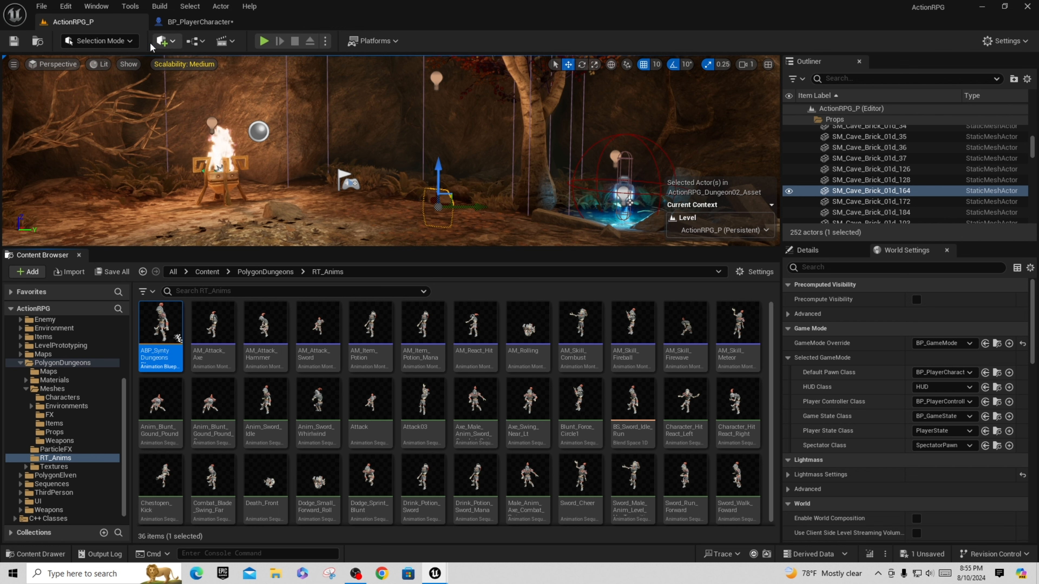
# Set BP_PlayerCharacter's mesh Anim Class to ABP_SyntyDungeonsPlayer, compile, check the character in the viewport and save.
pyautogui.click(199, 22)
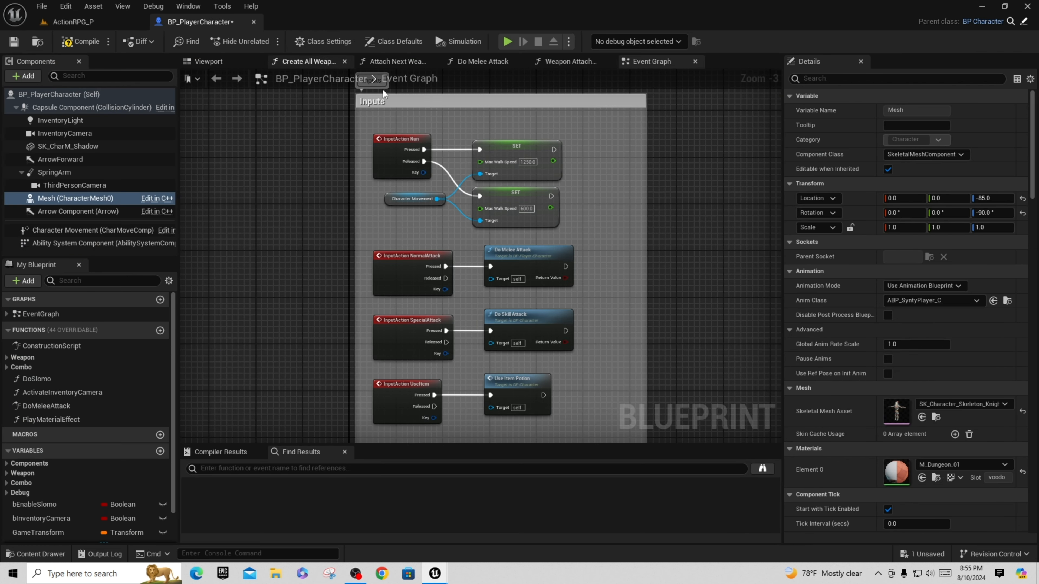
pyautogui.click(977, 302)
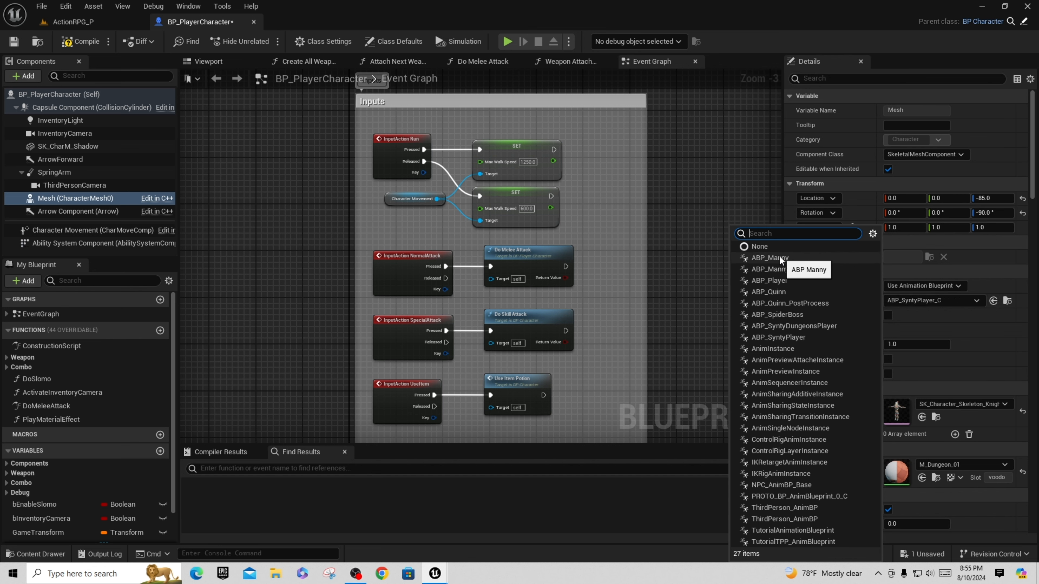
pyautogui.click(790, 325)
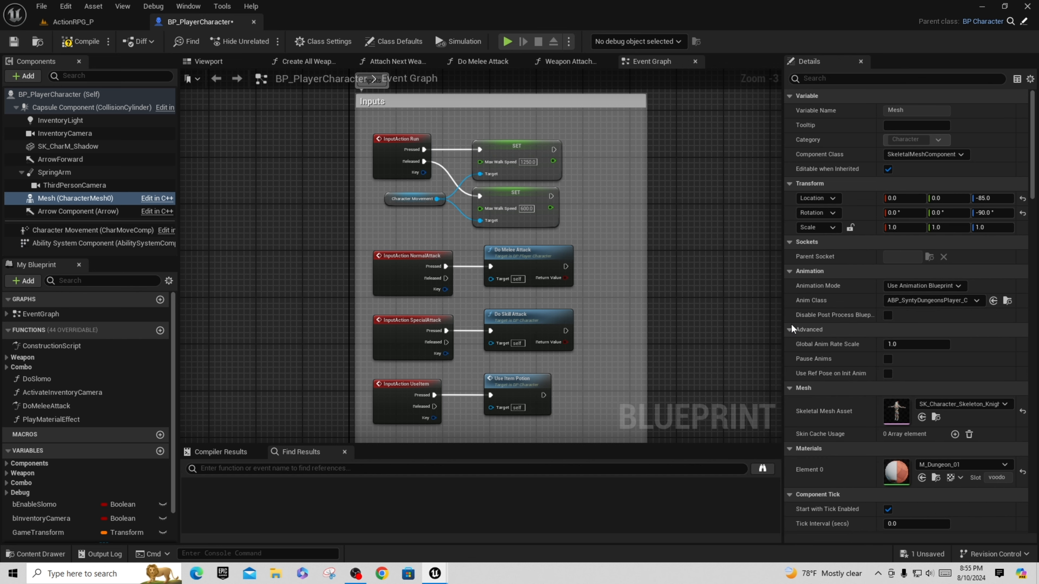
pyautogui.click(80, 42)
pyautogui.click(209, 61)
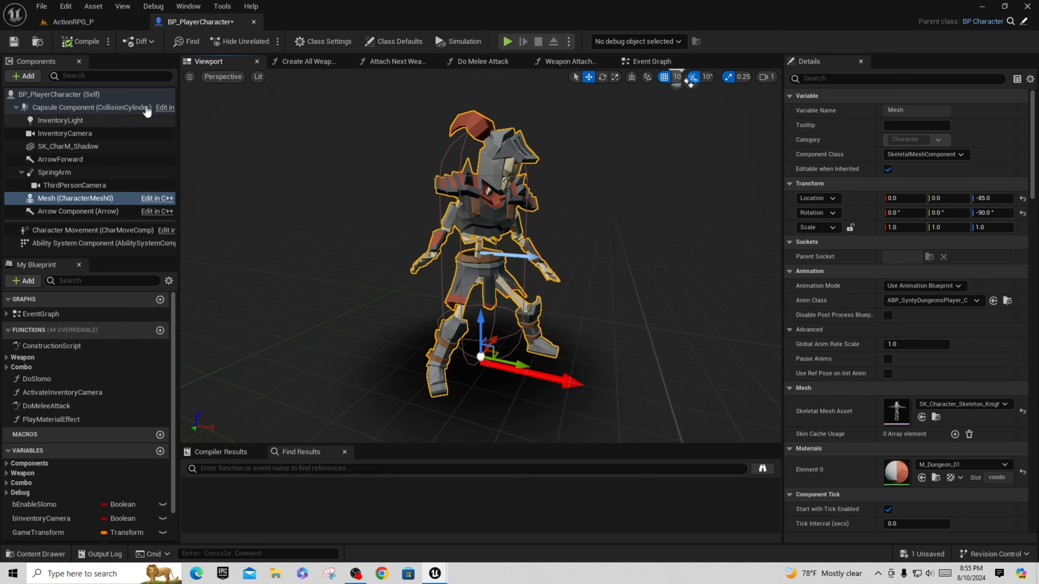
pyautogui.hotkey('ctrl', 's')
# Enlarge the level viewport, playtest the skeleton knight in full screen, and return to the normal editor layout.
pyautogui.click(66, 22)
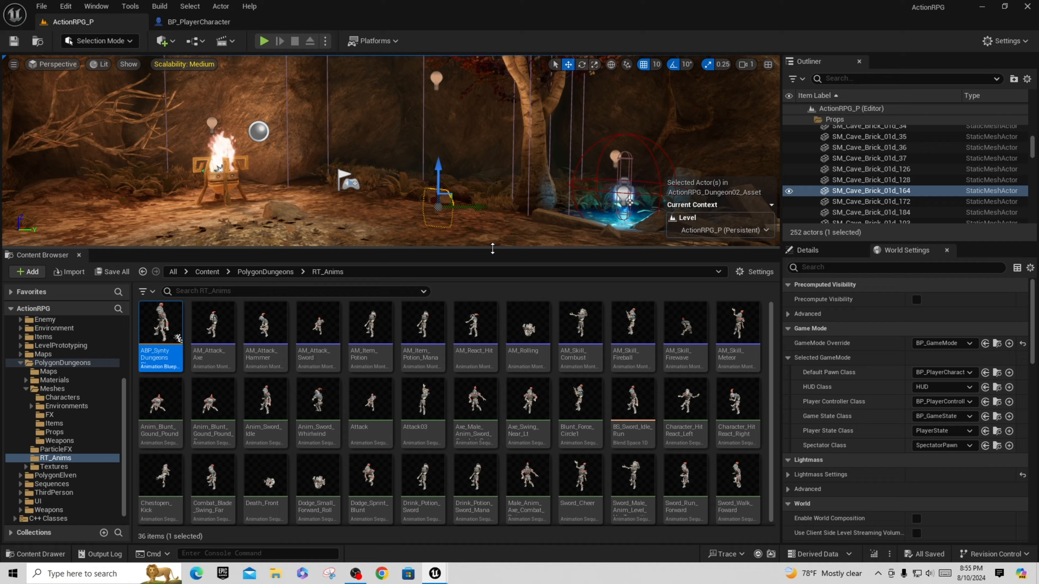
pyautogui.moveTo(489, 247); pyautogui.dragTo(475, 452)
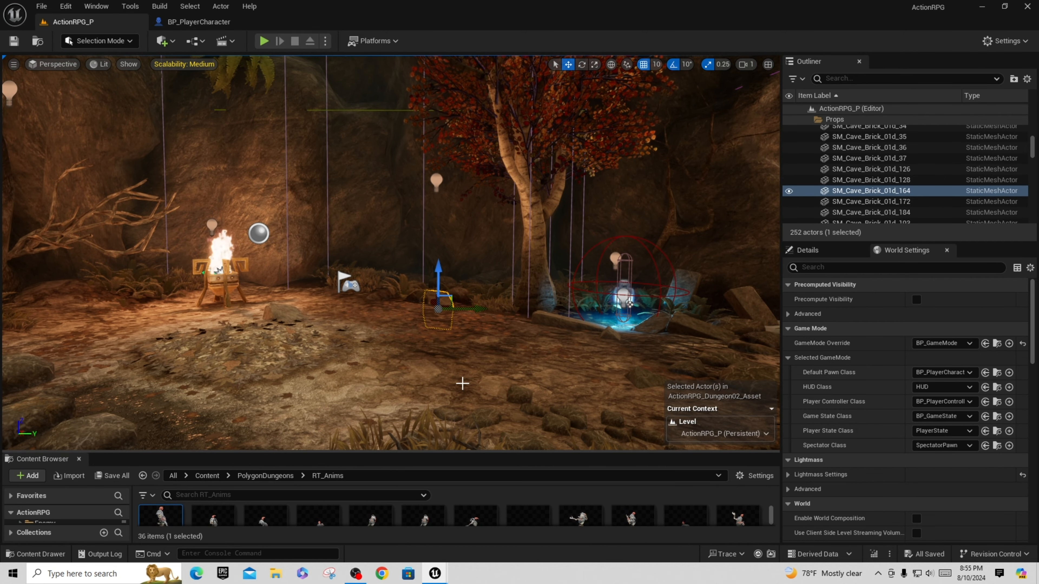
pyautogui.click(479, 373)
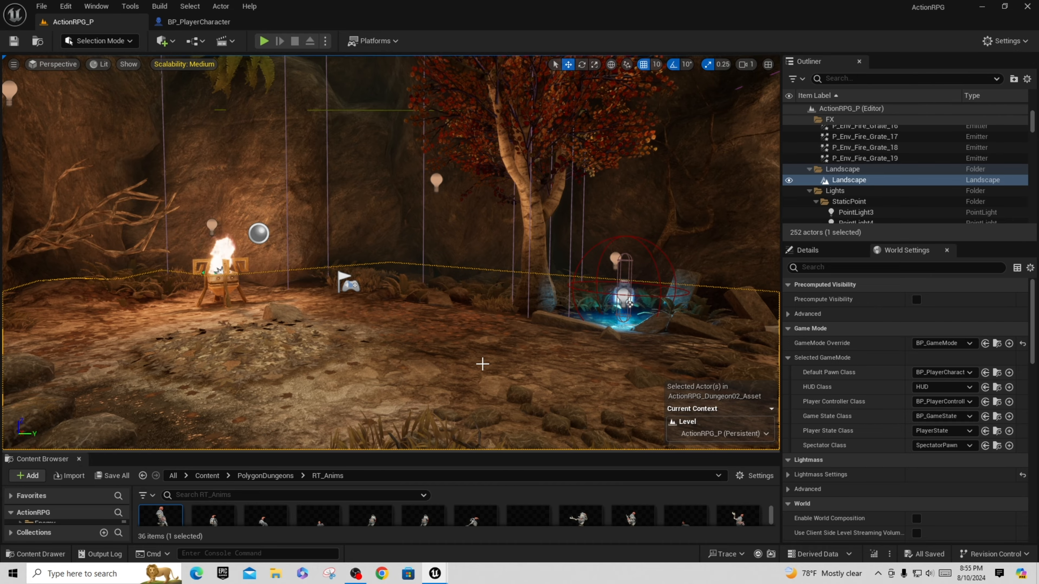
pyautogui.press('F11')
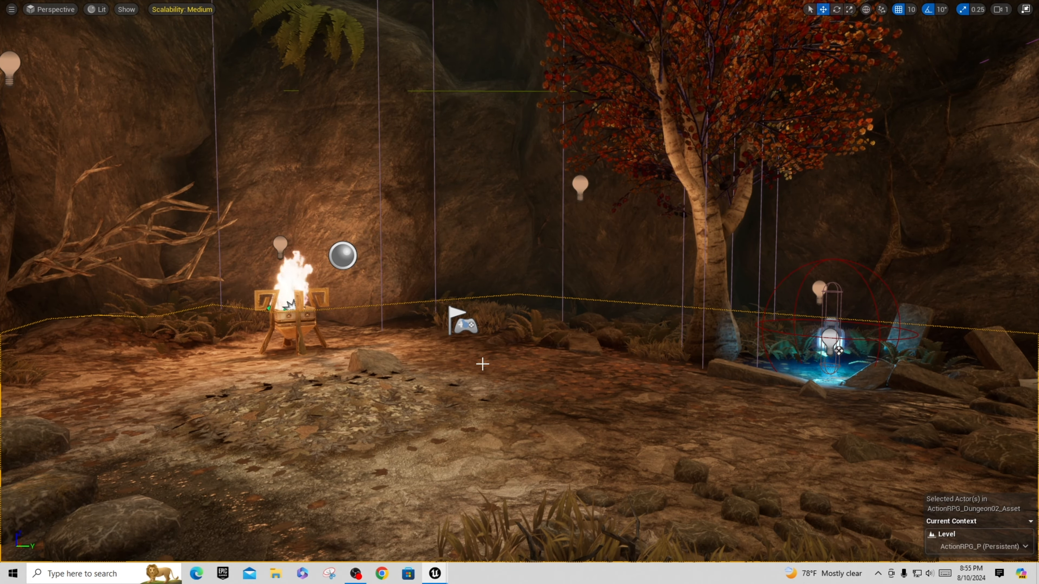
pyautogui.hotkey('alt', 'p')
pyautogui.press('Return')
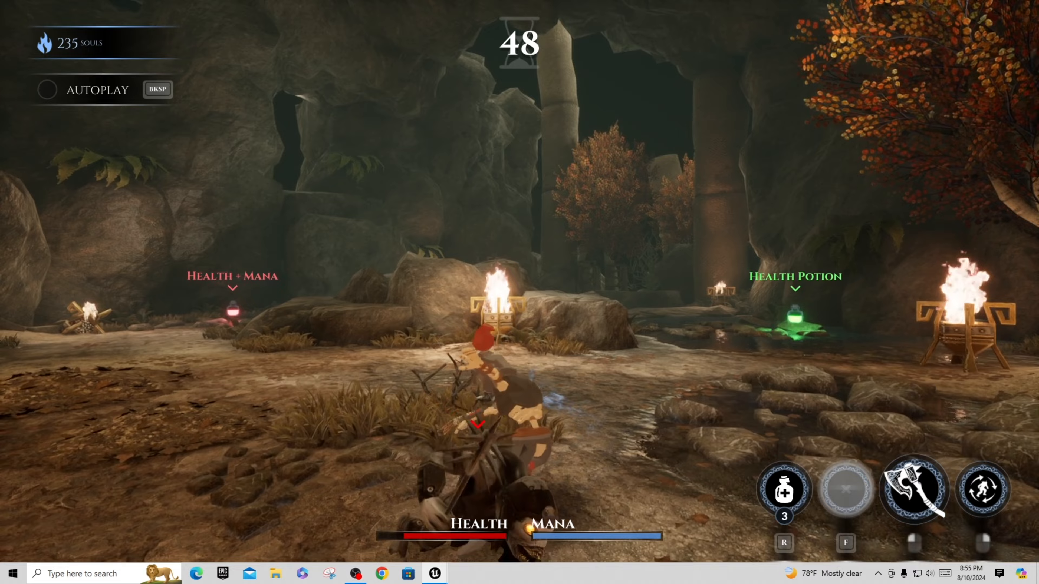
pyautogui.press('Escape')
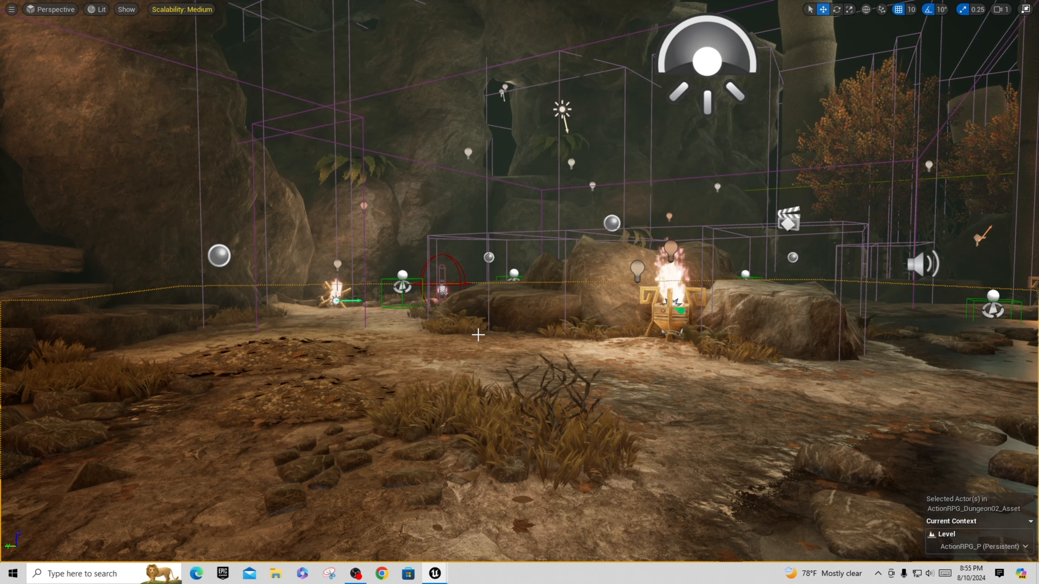
pyautogui.press('F11')
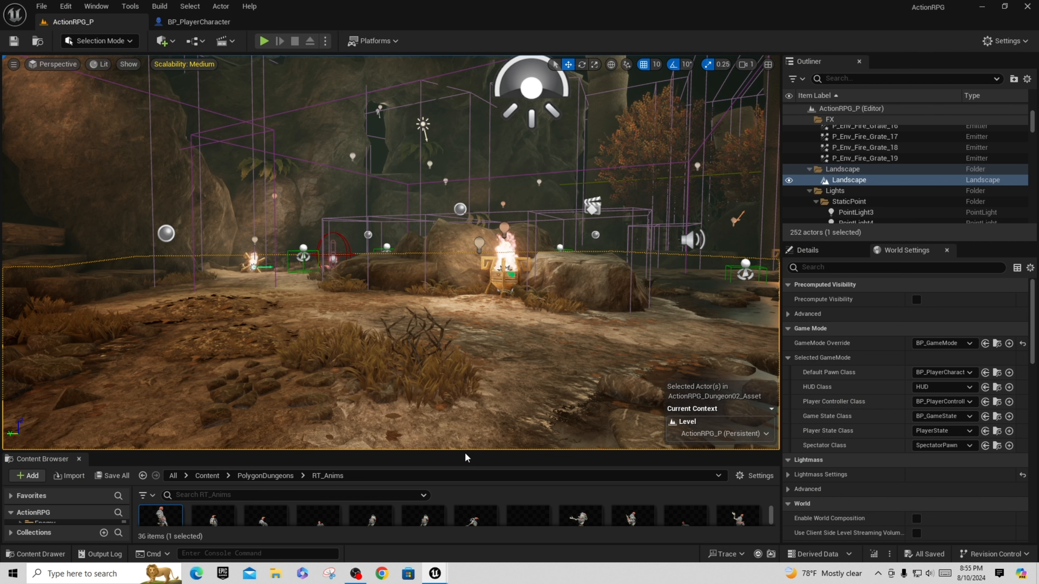
# Enlarge the content browser, locate the skeleton used by Anim_Sword_Idle in RT_Anims, and open SKEL_Character_Dungeon.
pyautogui.moveTo(466, 451); pyautogui.dragTo(506, 334)
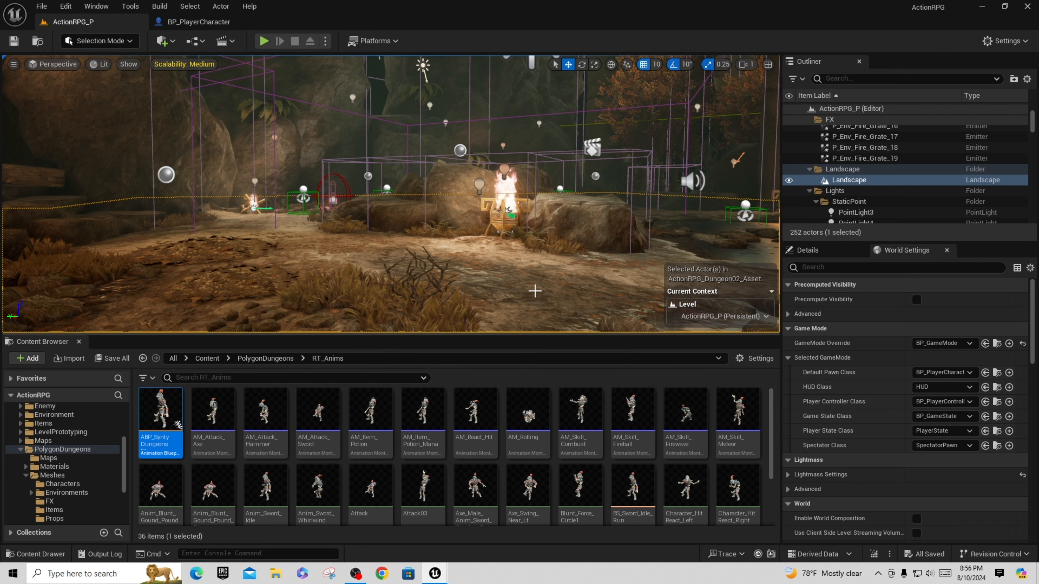
pyautogui.moveTo(514, 333); pyautogui.dragTo(514, 315)
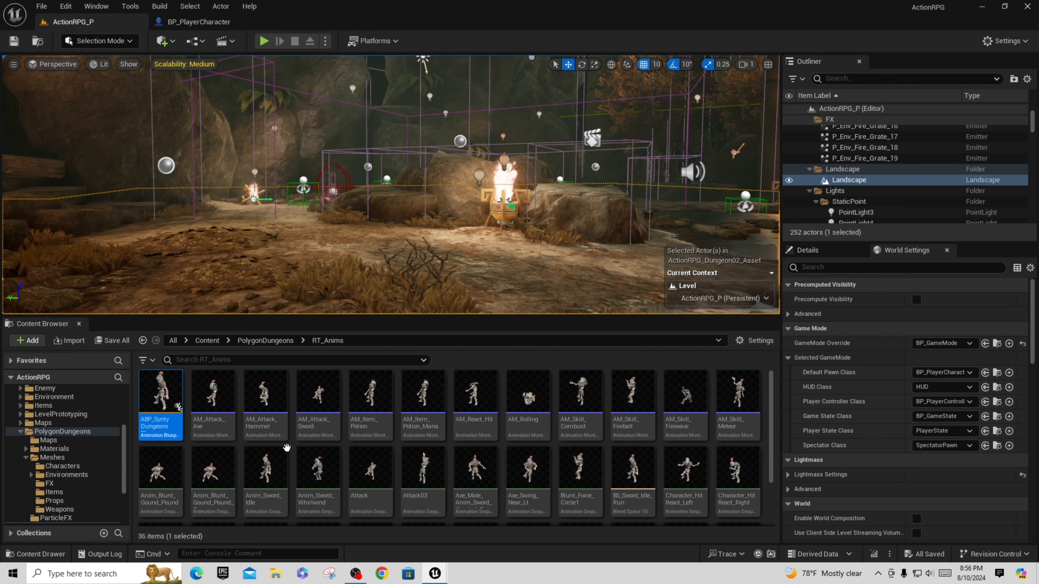
pyautogui.rightClick(255, 490)
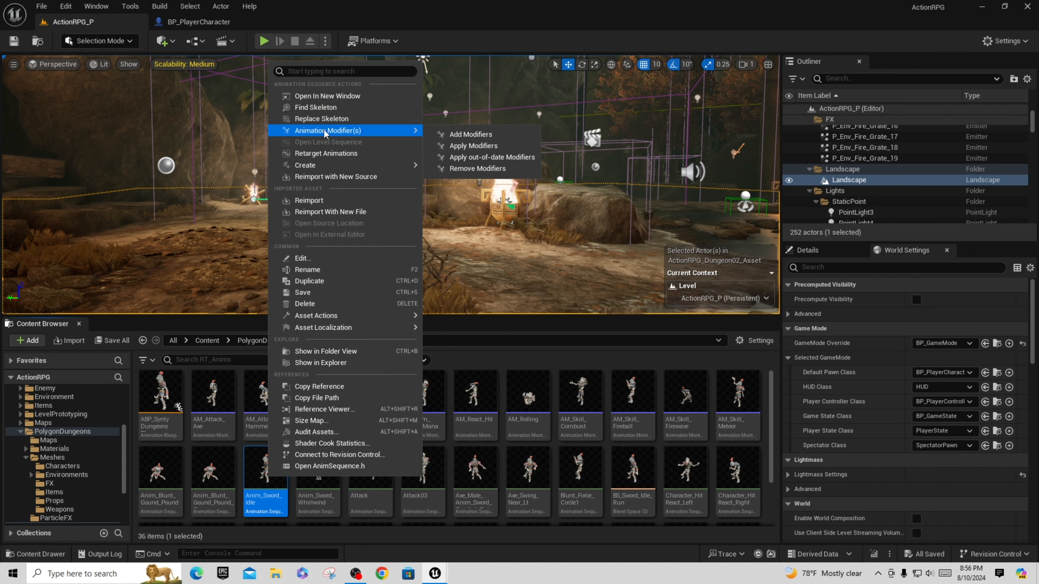
pyautogui.click(330, 109)
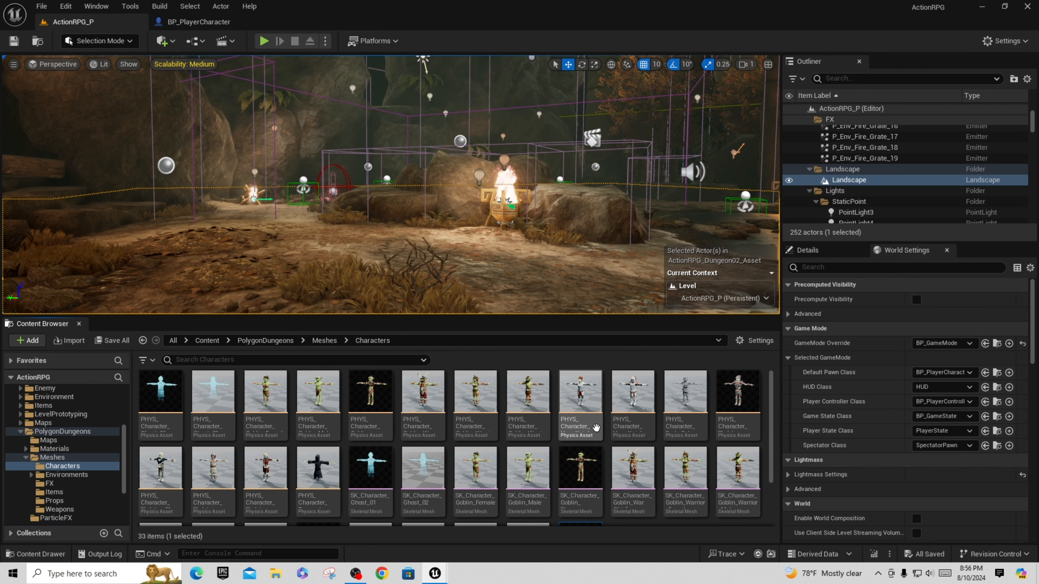
pyautogui.click(605, 312)
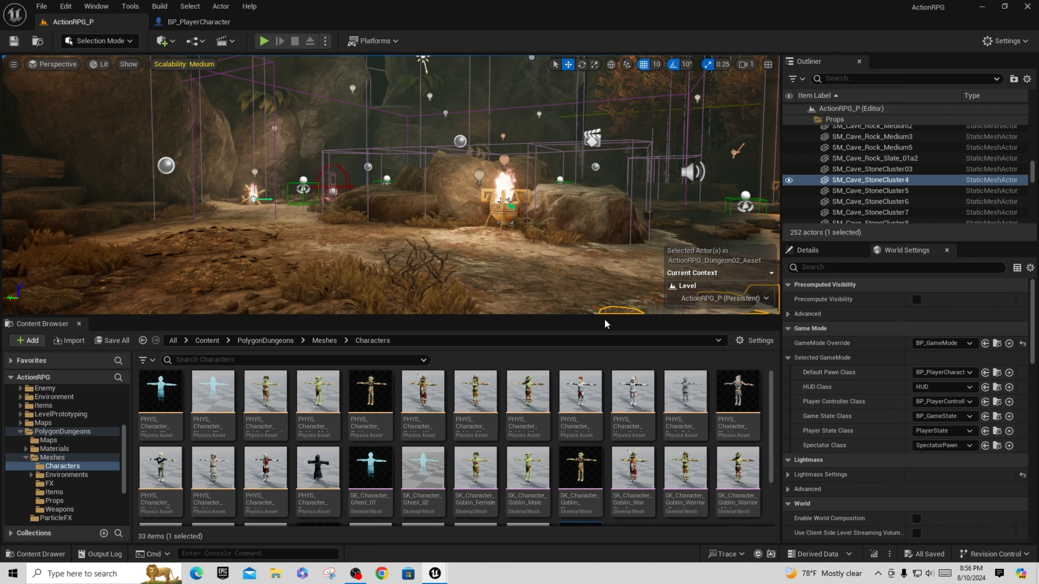
pyautogui.moveTo(606, 324); pyautogui.dragTo(617, 239)
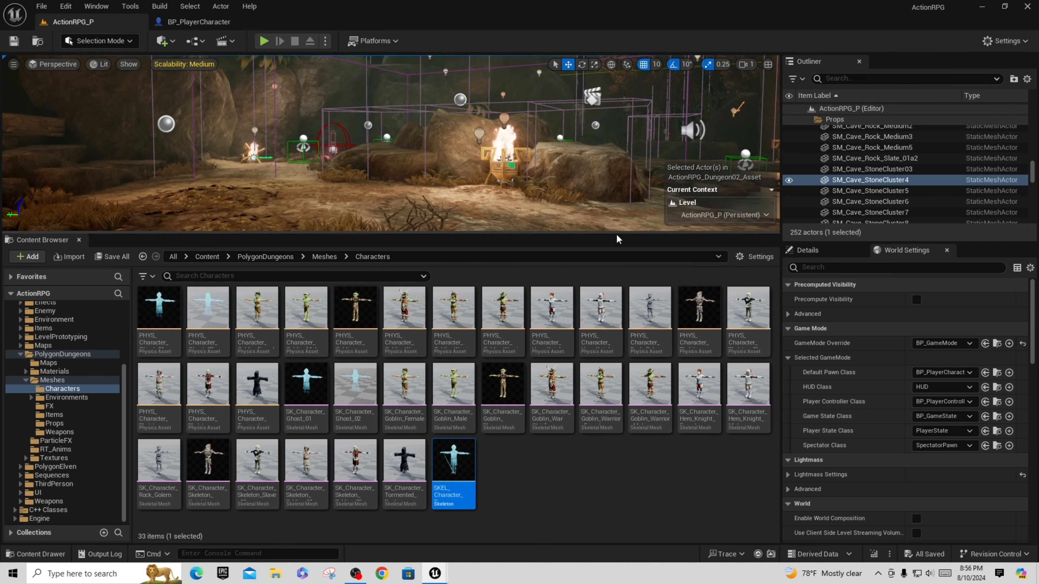
pyautogui.doubleClick(472, 472)
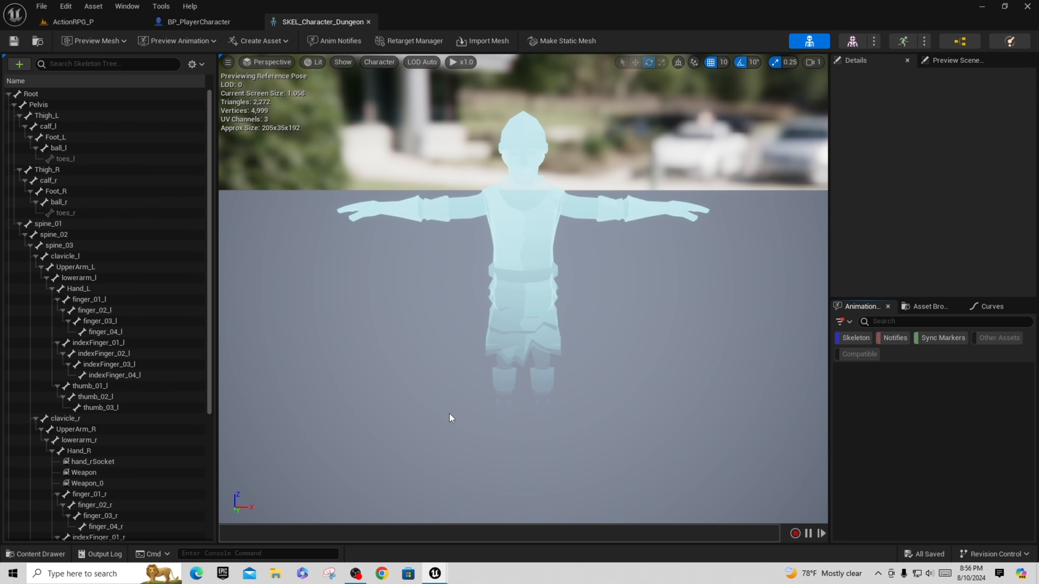
# Set the skeleton's preview mesh to SK_Character_Skeleton_Knight.
pyautogui.click(108, 42)
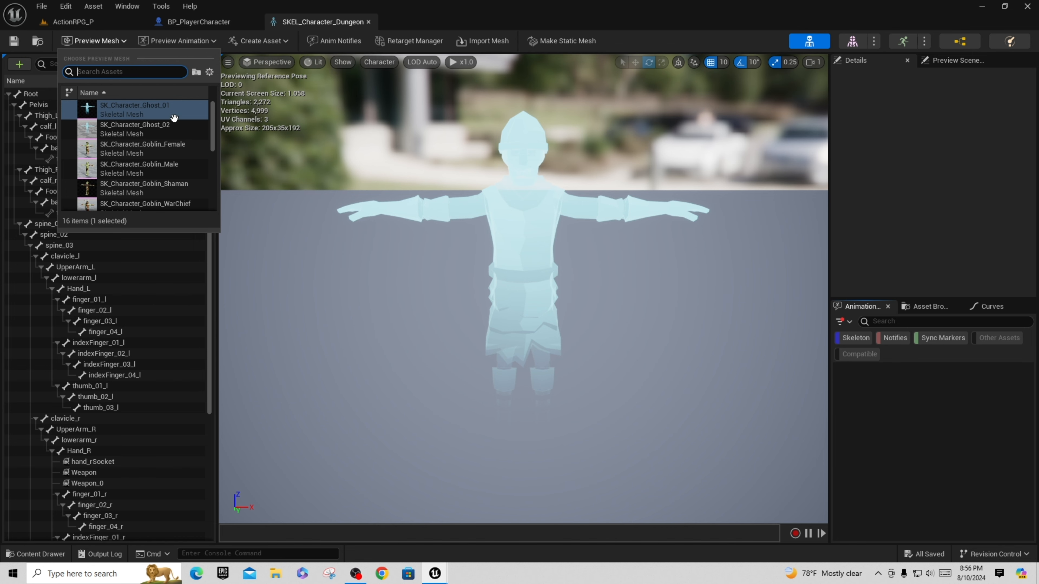
pyautogui.moveTo(174, 118)
pyautogui.write('skeleton')
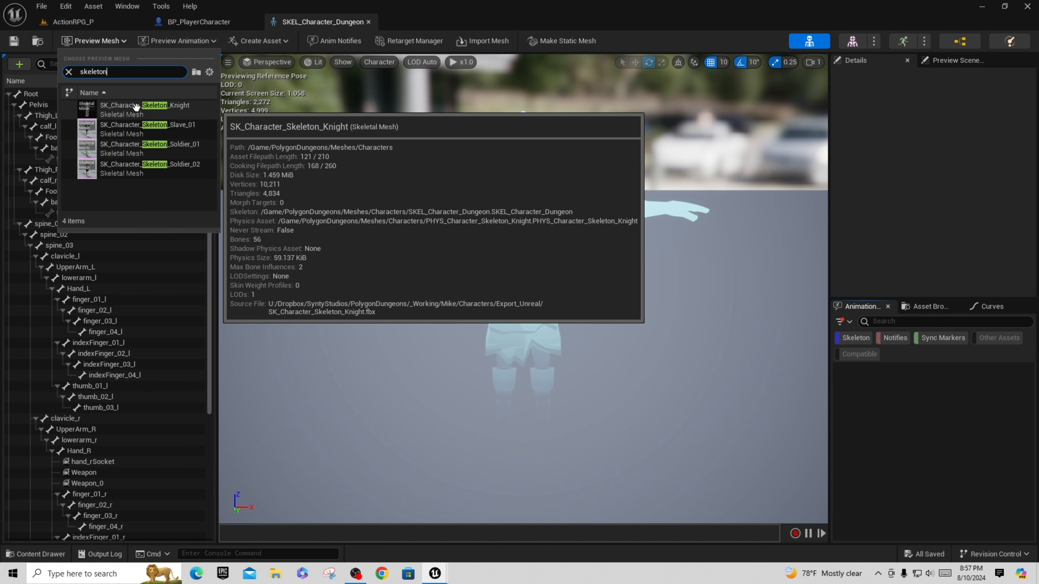
pyautogui.click(136, 107)
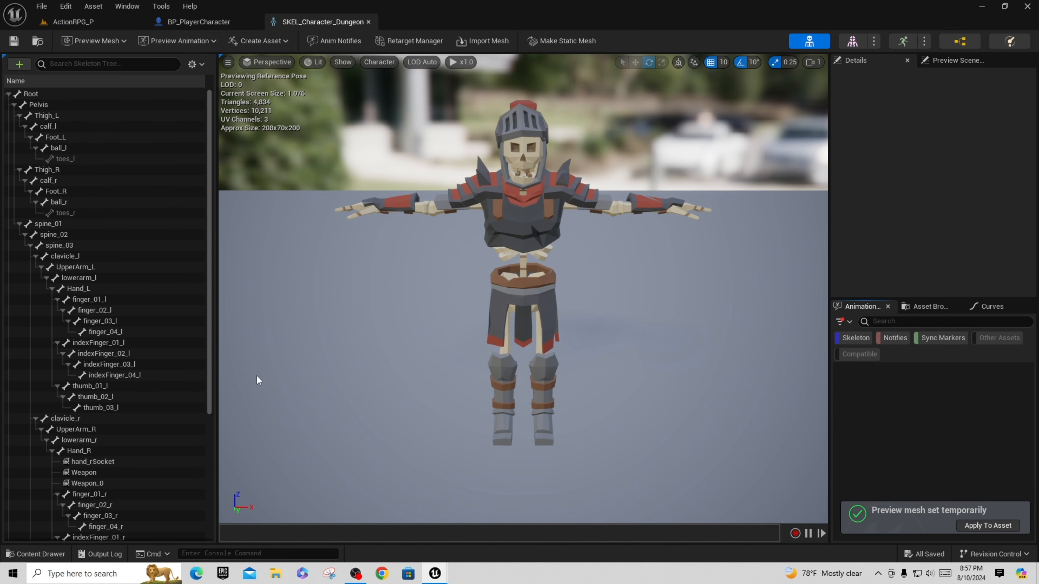
# Attach SK_Blade_BlackKnight as a preview asset to hand_rSocket under the Hand_R bone.
pyautogui.moveTo(210, 334); pyautogui.dragTo(212, 402)
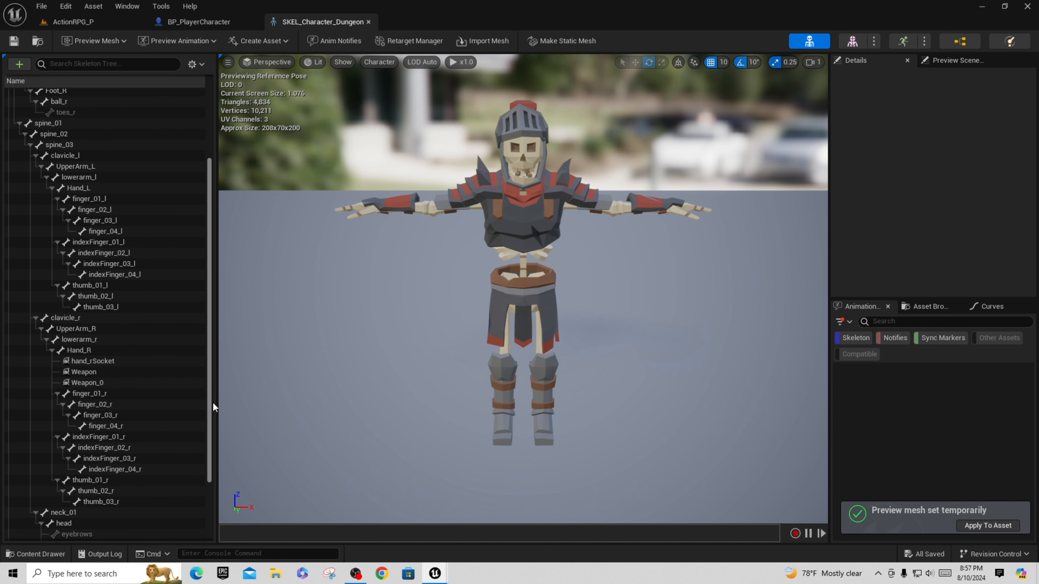
pyautogui.click(88, 361)
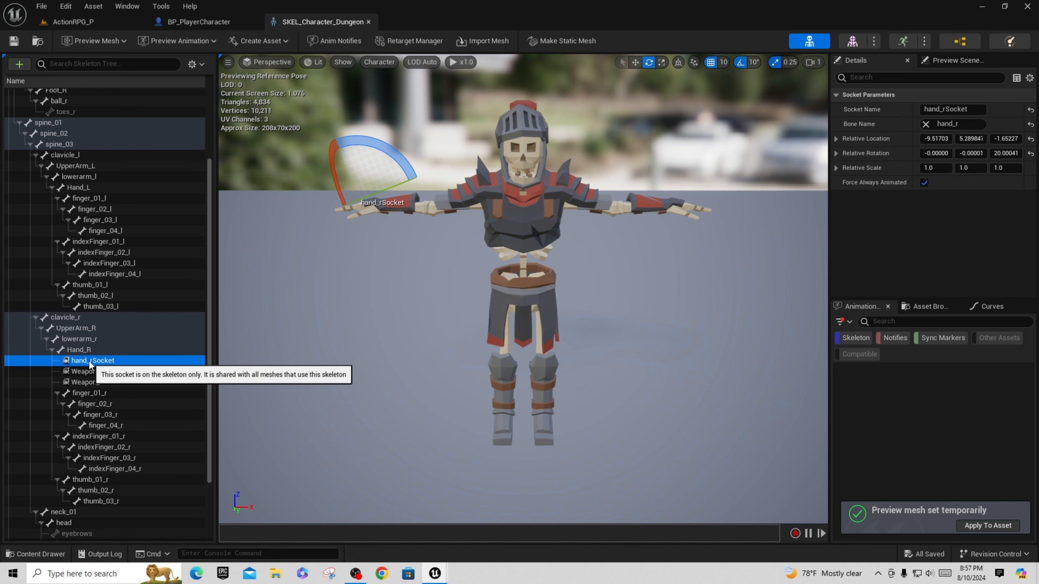
pyautogui.rightClick(89, 362)
pyautogui.moveTo(134, 489)
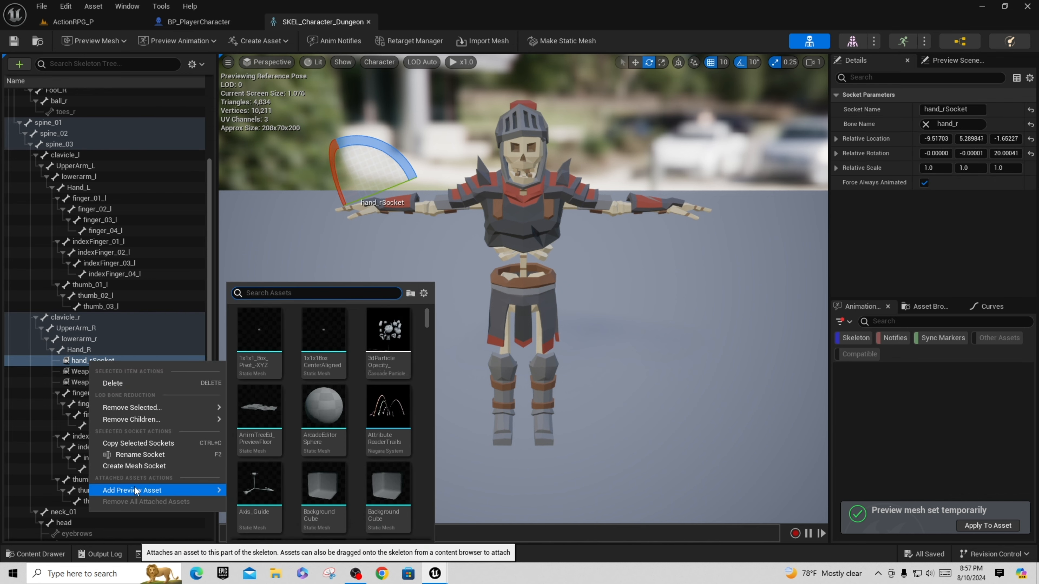
pyautogui.write('black')
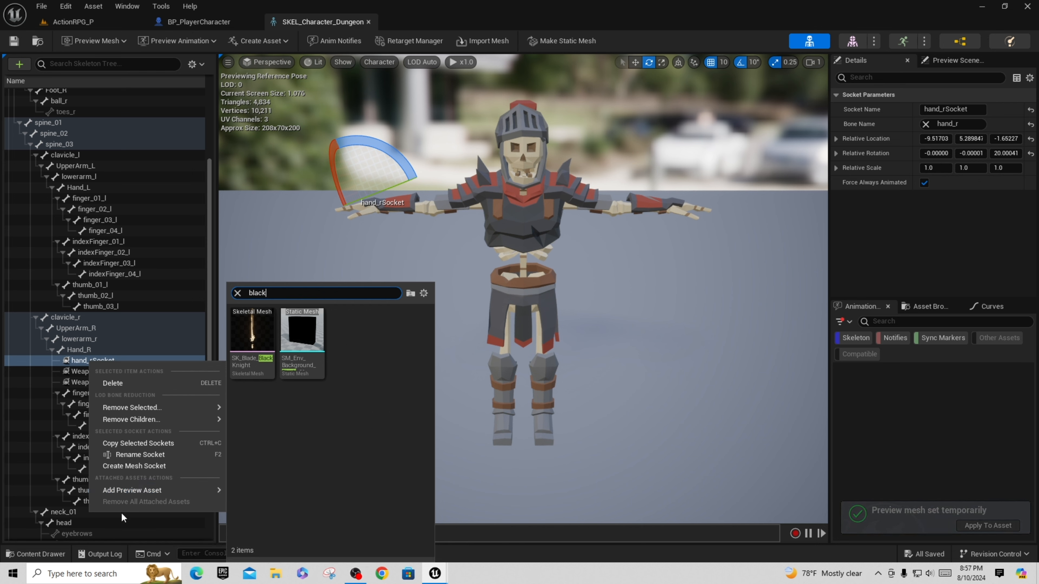
pyautogui.click(251, 335)
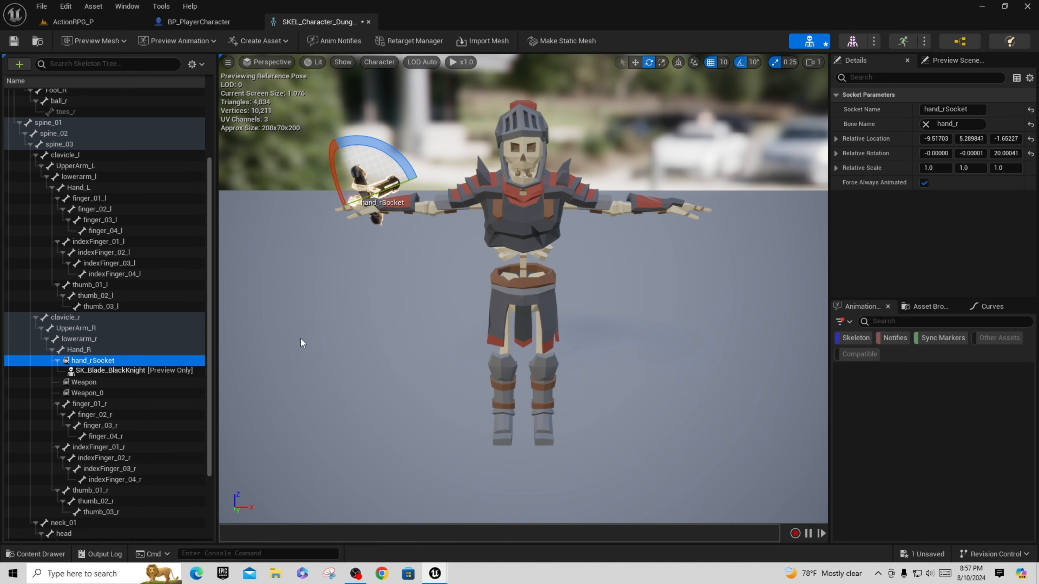
# Rotate hand_rSocket 180° about its X axis to flip the blade's pointing direction.
pyautogui.keyDown('alt'); pyautogui.moveTo(302, 336); pyautogui.dragTo(385, 342); pyautogui.keyUp('alt')
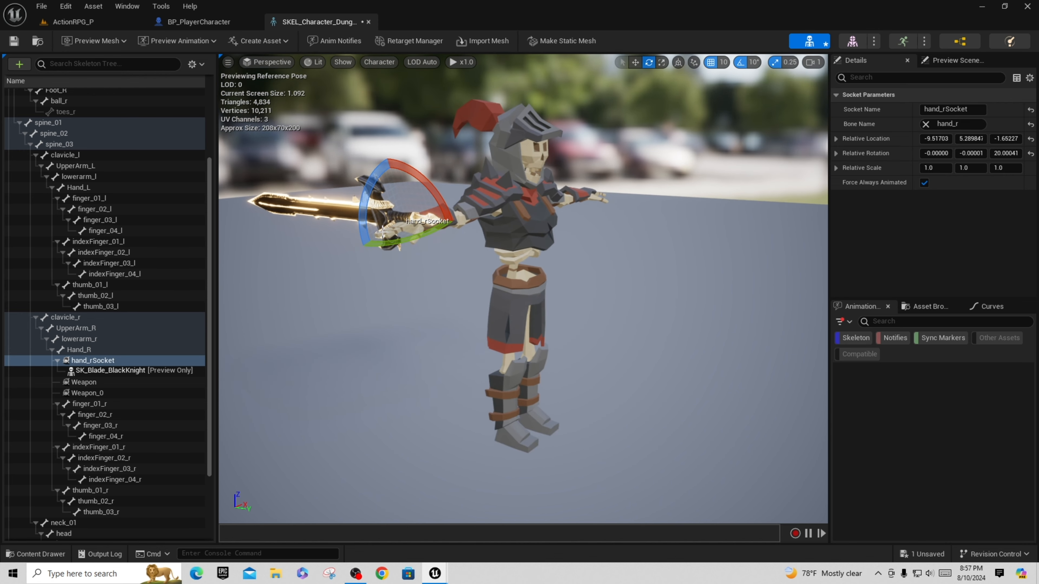
pyautogui.moveTo(412, 173); pyautogui.dragTo(454, 226)
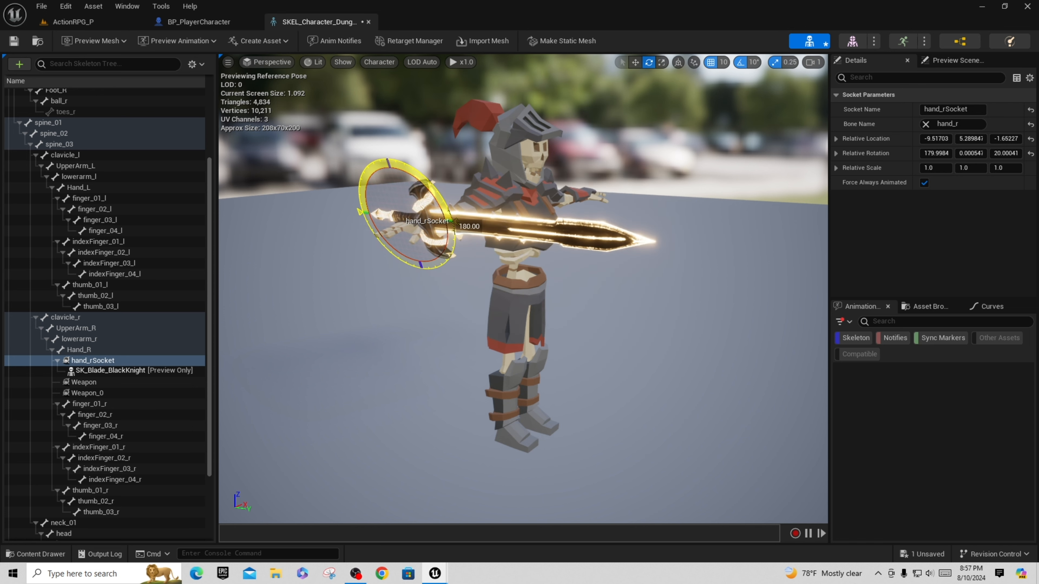
pyautogui.moveTo(454, 226)
pyautogui.mouseDown()
pyautogui.moveTo(427, 168)
pyautogui.moveTo(378, 180)
pyautogui.moveTo(360, 213)
pyautogui.moveTo(392, 264)
pyautogui.moveTo(434, 258)
pyautogui.moveTo(462, 240)
pyautogui.moveTo(455, 224)
pyautogui.mouseUp()
pyautogui.press('d')
pyautogui.moveTo(605, 364); pyautogui.dragTo(475, 366, button='right')
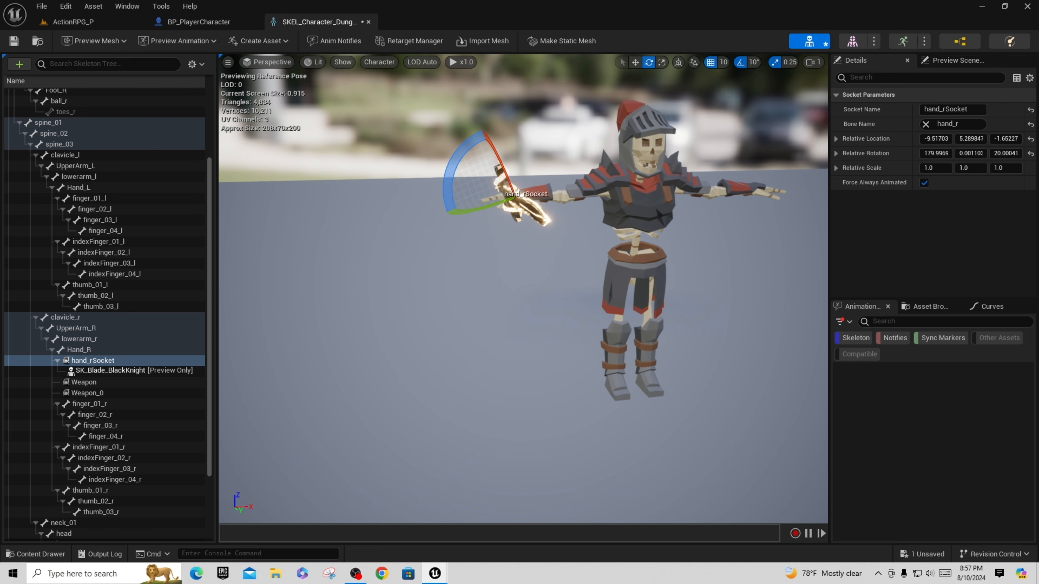
# Move hand_rSocket to a relative location of about -14.12, -1.72, -1.65 so the sword handle sits in the hand.
pyautogui.click(635, 61)
pyautogui.moveTo(538, 179); pyautogui.dragTo(528, 183)
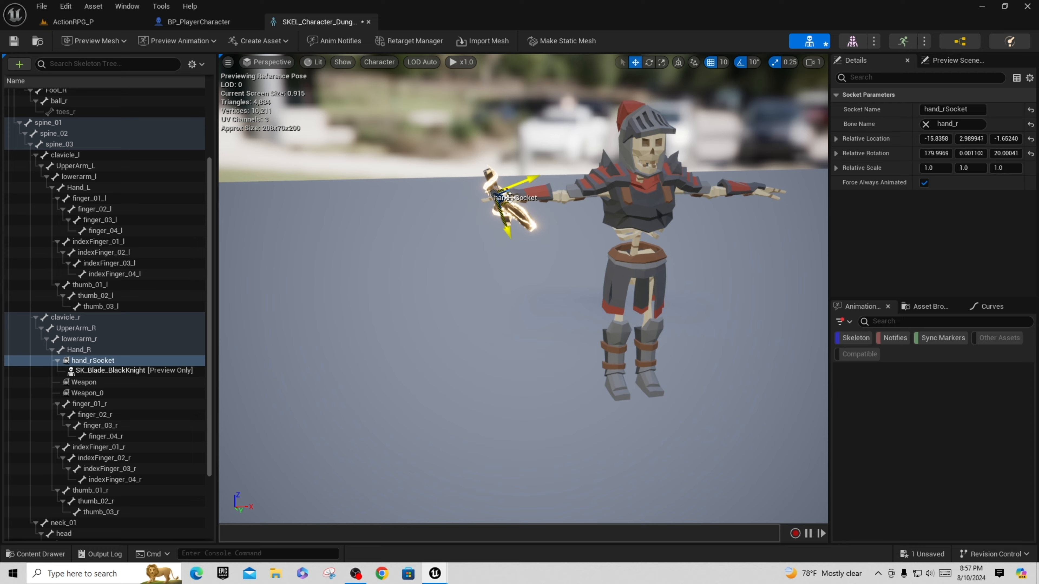
pyautogui.moveTo(504, 229); pyautogui.dragTo(515, 235)
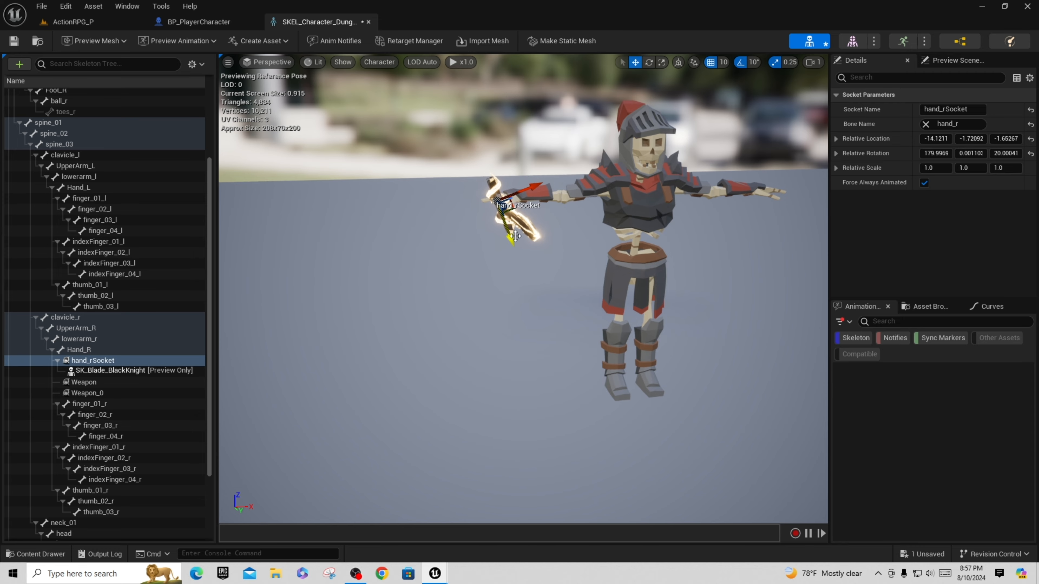
pyautogui.moveTo(467, 262)
pyautogui.keyDown('alt'); pyautogui.mouseDown()
pyautogui.moveTo(516, 307)
pyautogui.moveTo(580, 323)
pyautogui.moveTo(720, 324)
pyautogui.moveTo(540, 262)
pyautogui.moveTo(483, 270)
pyautogui.mouseUp(); pyautogui.keyUp('alt')
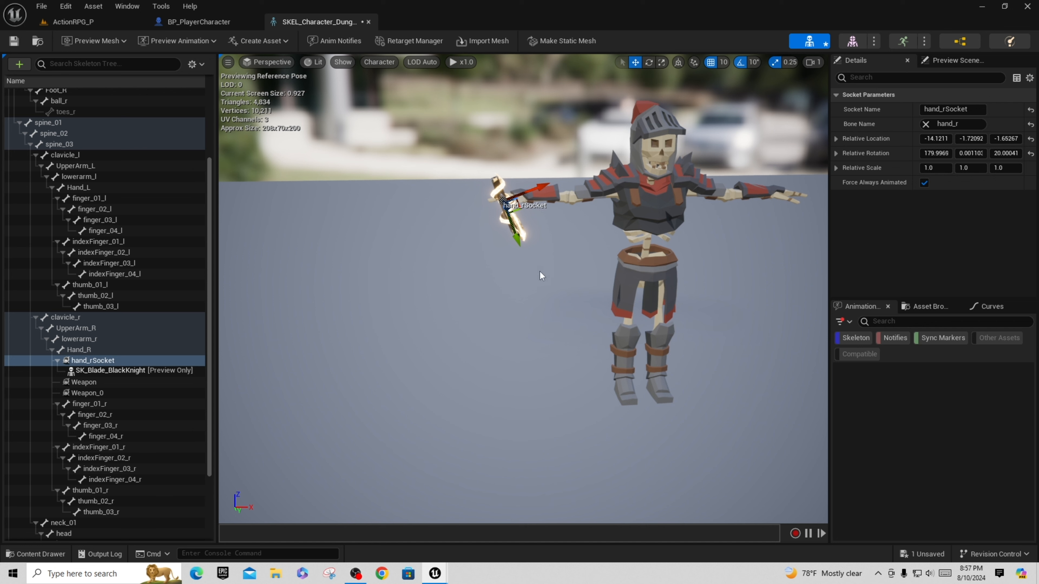
# Preview the AM_Attack_Sword montage on the skeleton knight and pause it mid-swing.
pyautogui.click(176, 41)
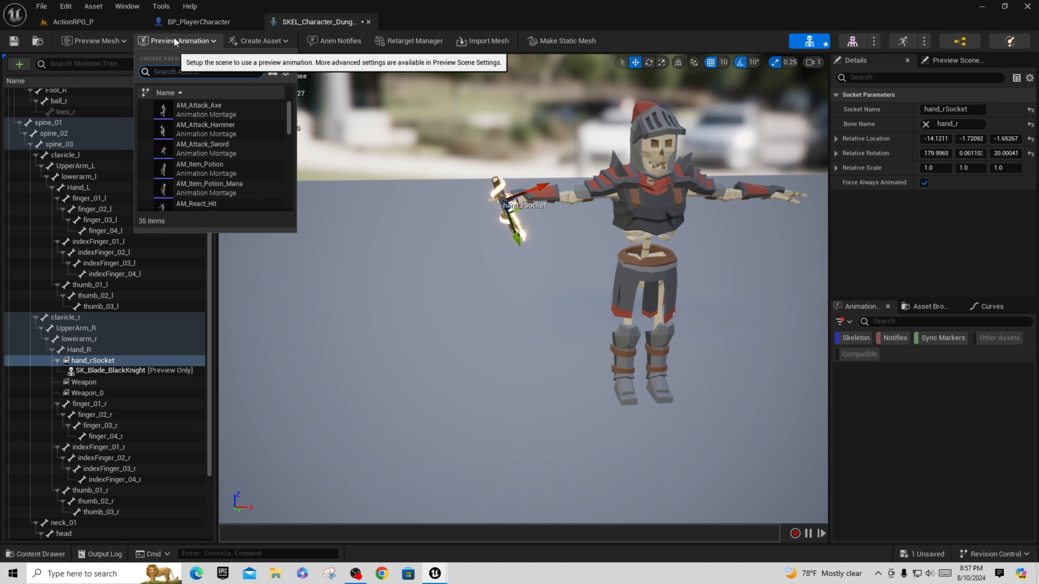
pyautogui.click(217, 146)
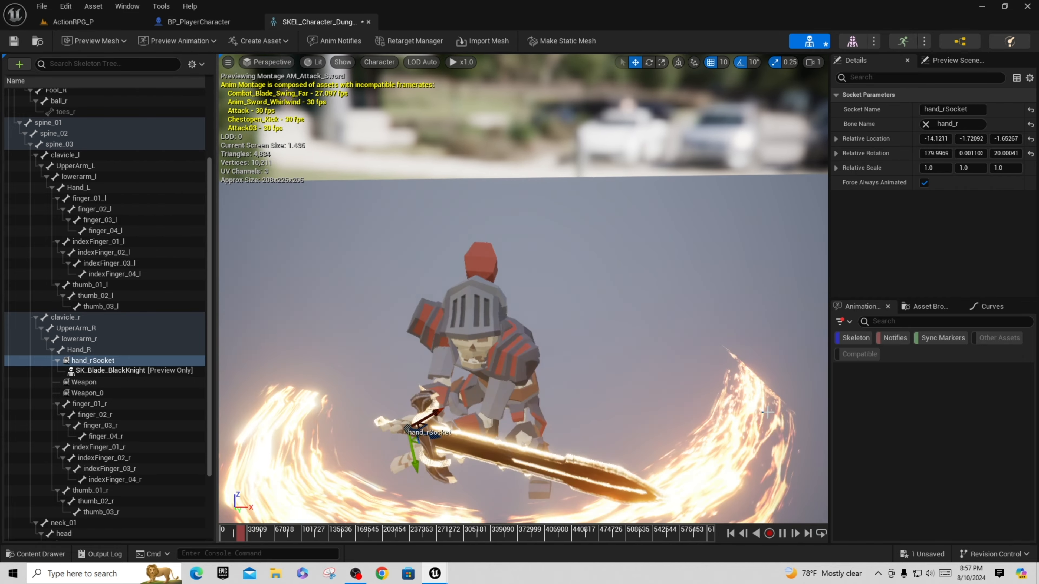
pyautogui.click(782, 533)
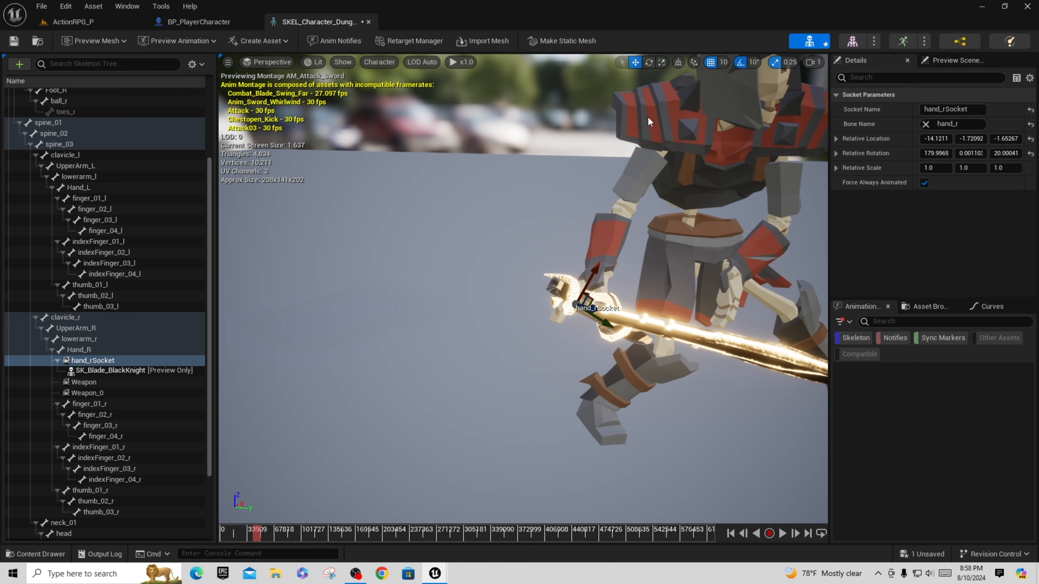
# Rotate hand_rSocket about its Z axis to about -70° and view the sword grip from another angle.
pyautogui.click(649, 63)
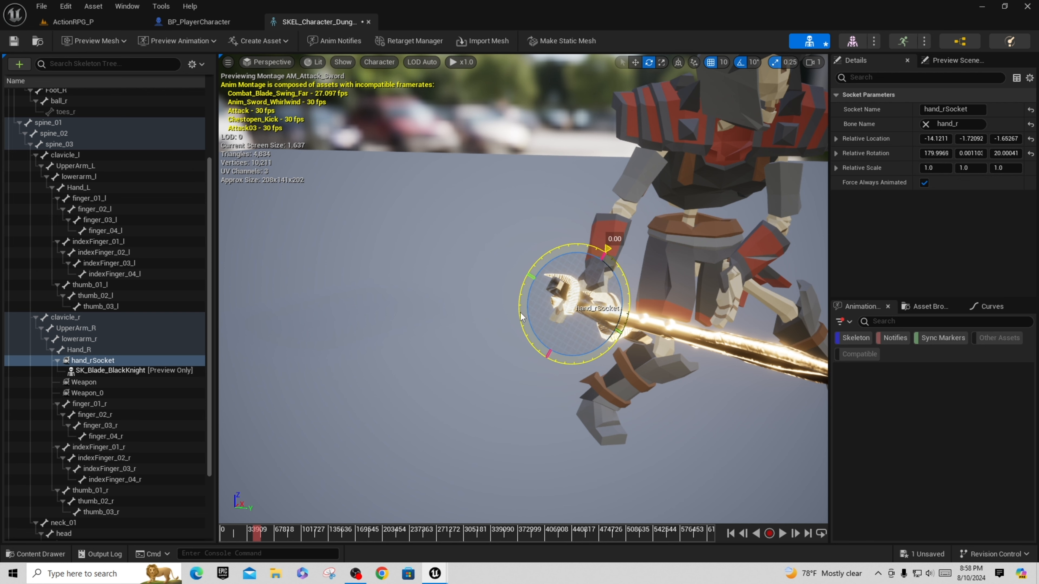
pyautogui.moveTo(519, 290); pyautogui.dragTo(624, 332)
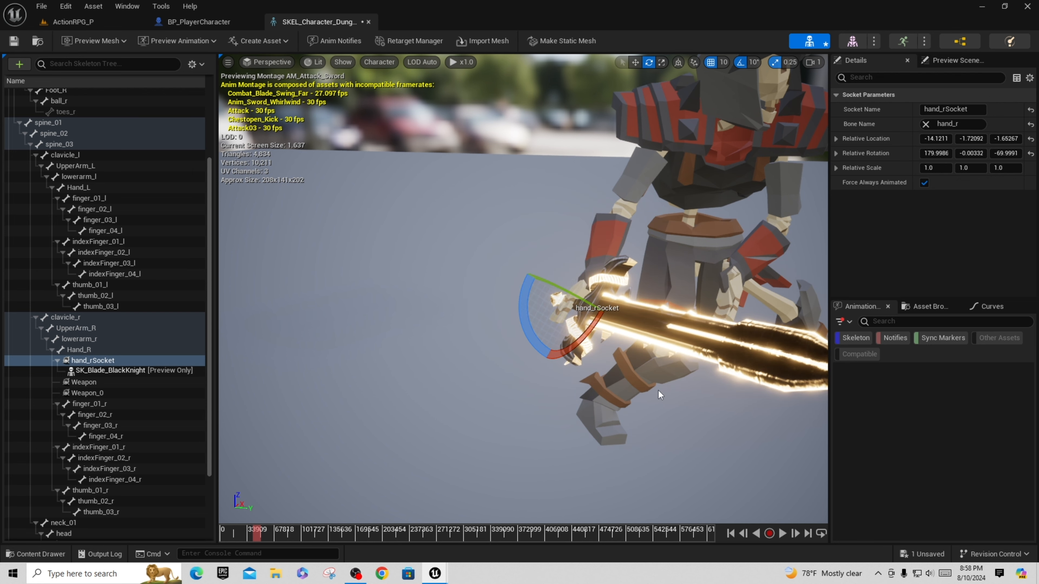
pyautogui.moveTo(658, 391); pyautogui.dragTo(504, 392, button='right')
pyautogui.press('d')
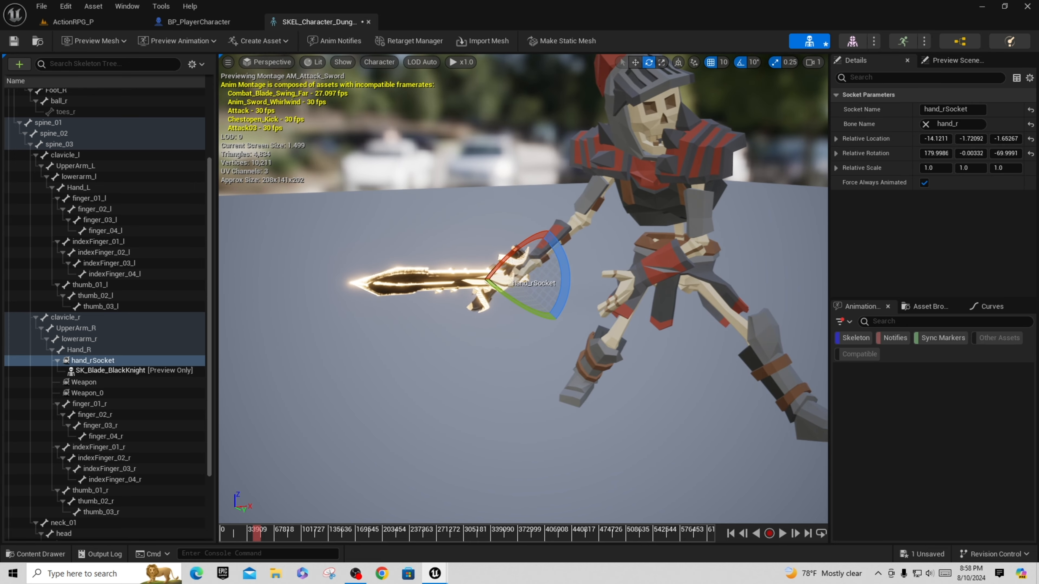
# Resume the attack preview, check the sword's motion from farther away, and save the skeleton.
pyautogui.click(782, 533)
pyautogui.scroll(-8, 732, 429)
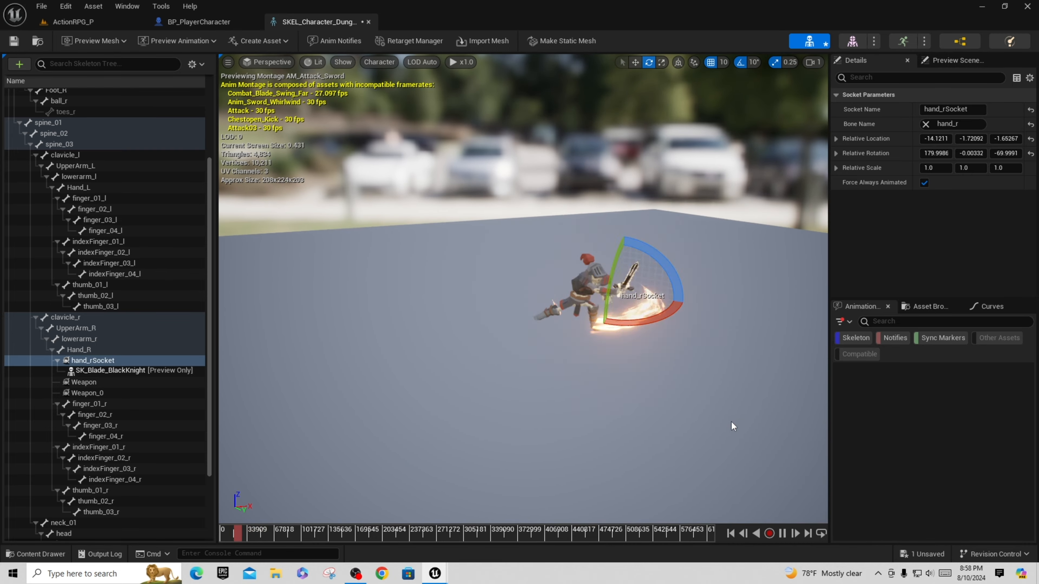
pyautogui.moveTo(731, 426); pyautogui.dragTo(711, 409, button='right')
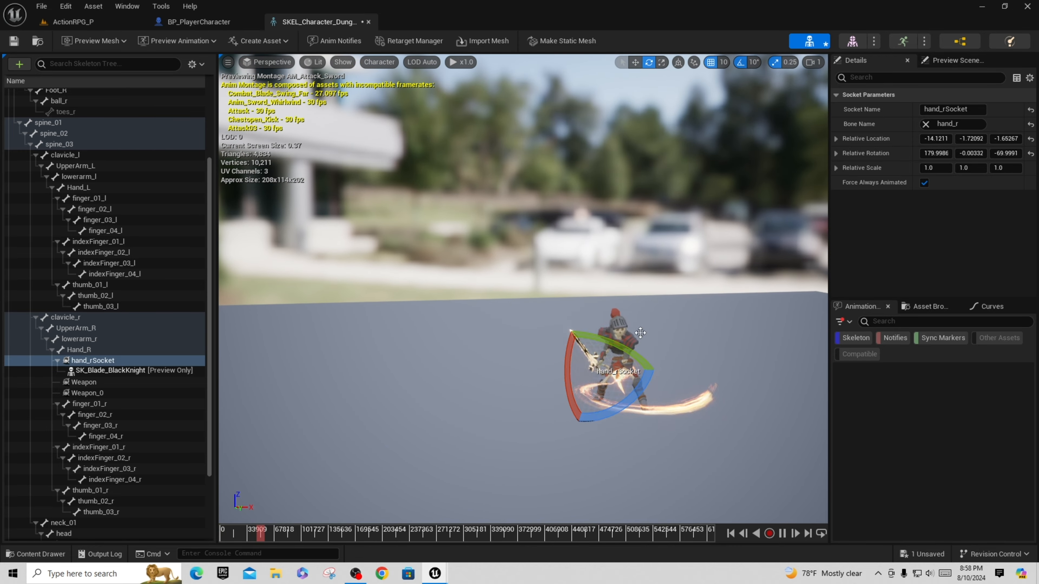
pyautogui.click(13, 41)
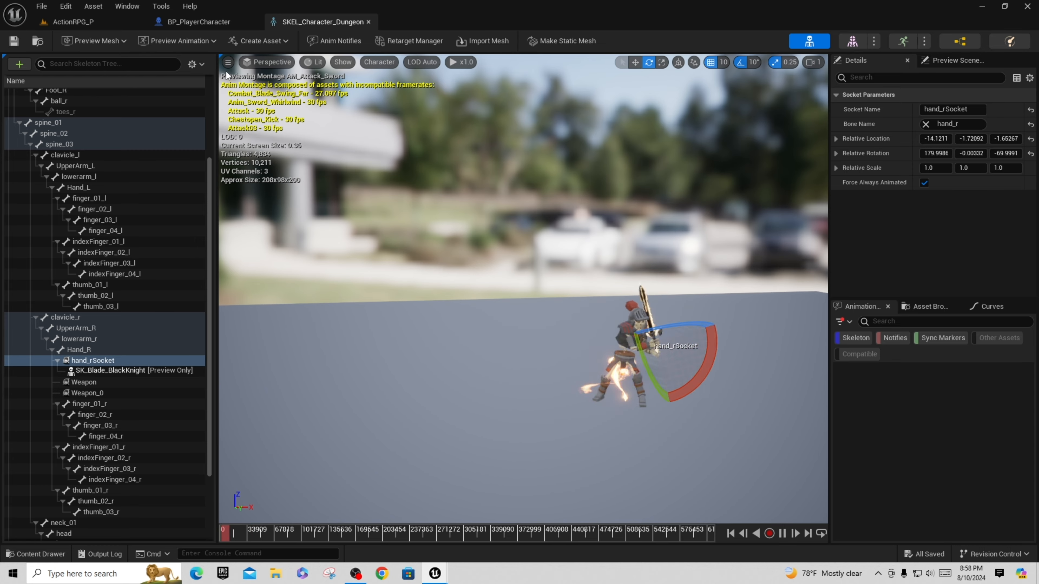
# Playtest the ActionRPG_P level in full screen, try the skeleton knight's axe attacks, and stop the session.
pyautogui.click(82, 22)
pyautogui.click(264, 40)
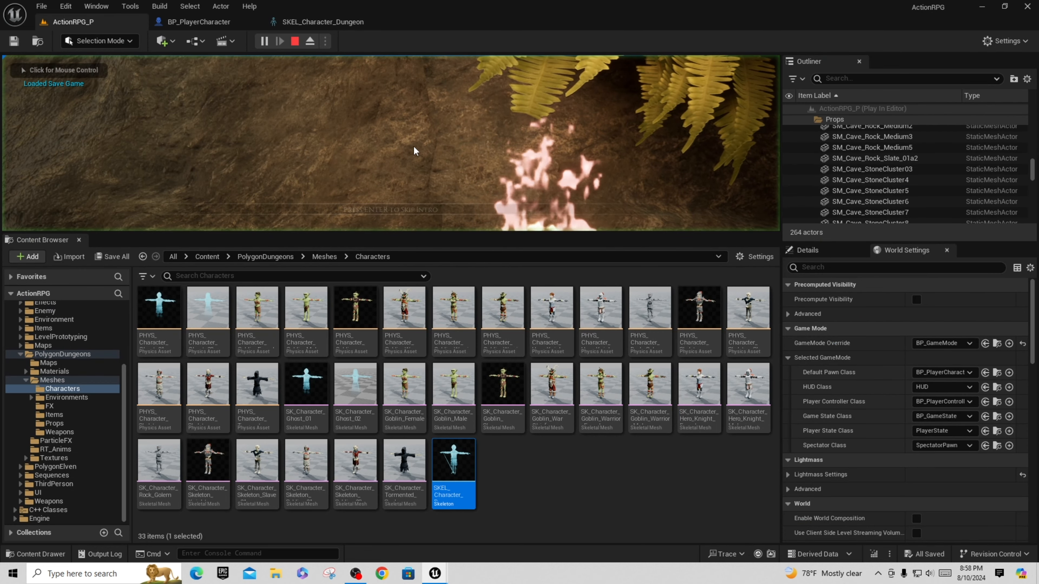
pyautogui.press('F11')
pyautogui.click(520, 293)
pyautogui.click(520, 292)
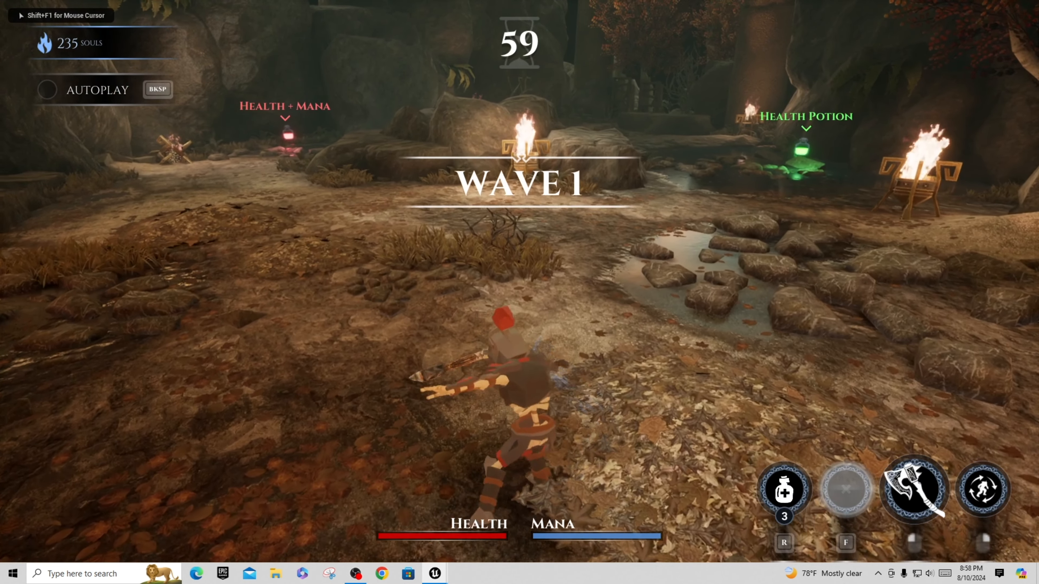
pyautogui.click(520, 292)
pyautogui.click(519, 292)
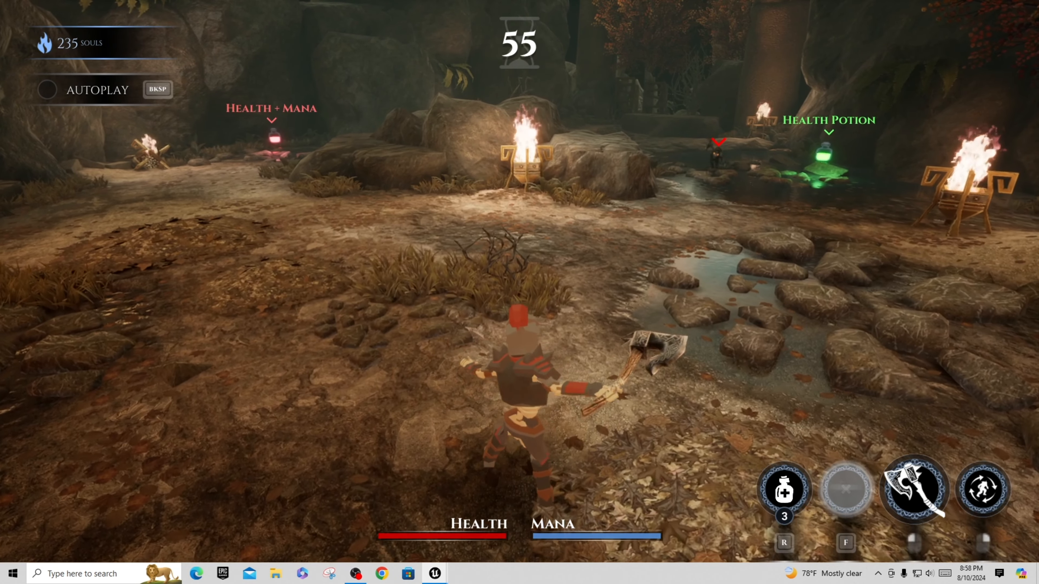
pyautogui.click(520, 292)
pyautogui.click(520, 293)
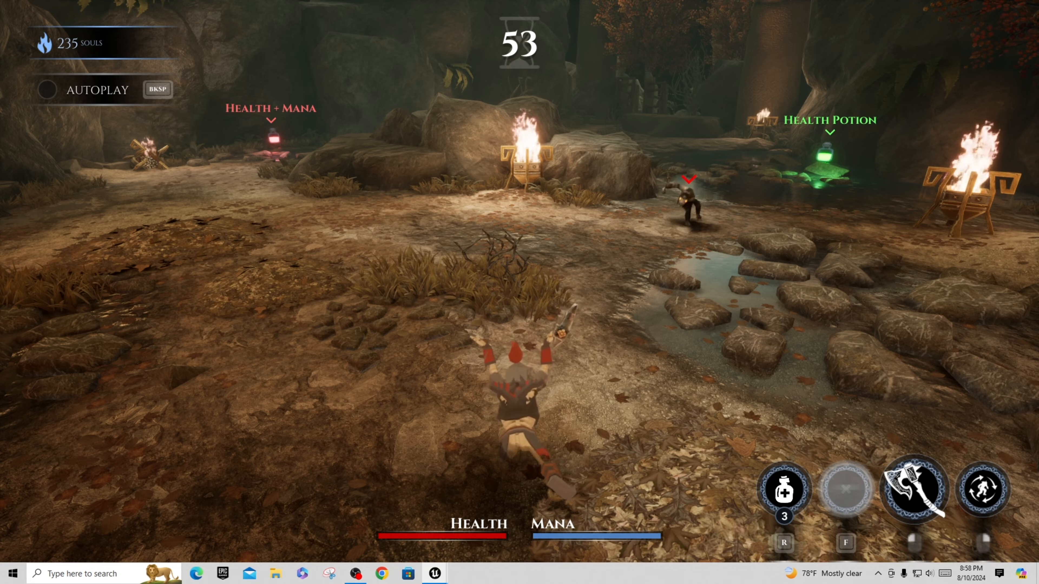
pyautogui.press('Escape')
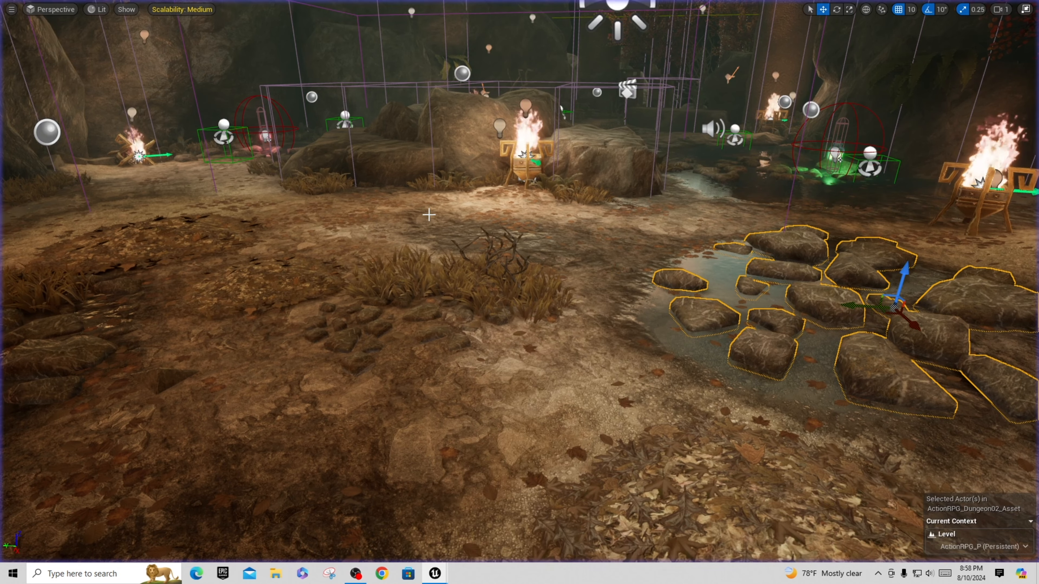
# Exit the full-screen viewport, enlarge the asset browser and search the whole Content folder for "attack".
pyautogui.press('F11')
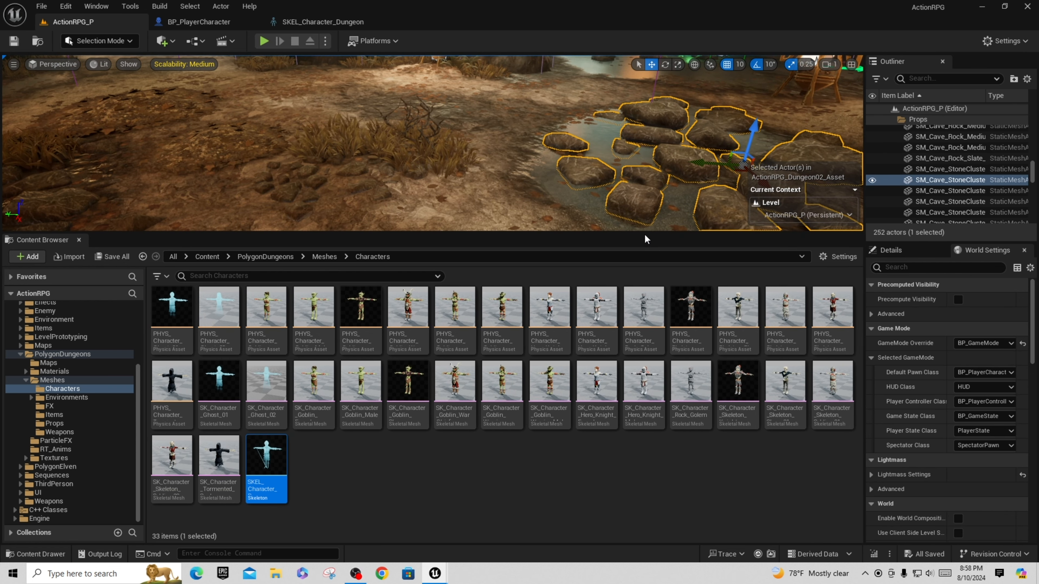
pyautogui.moveTo(645, 233); pyautogui.dragTo(657, 359)
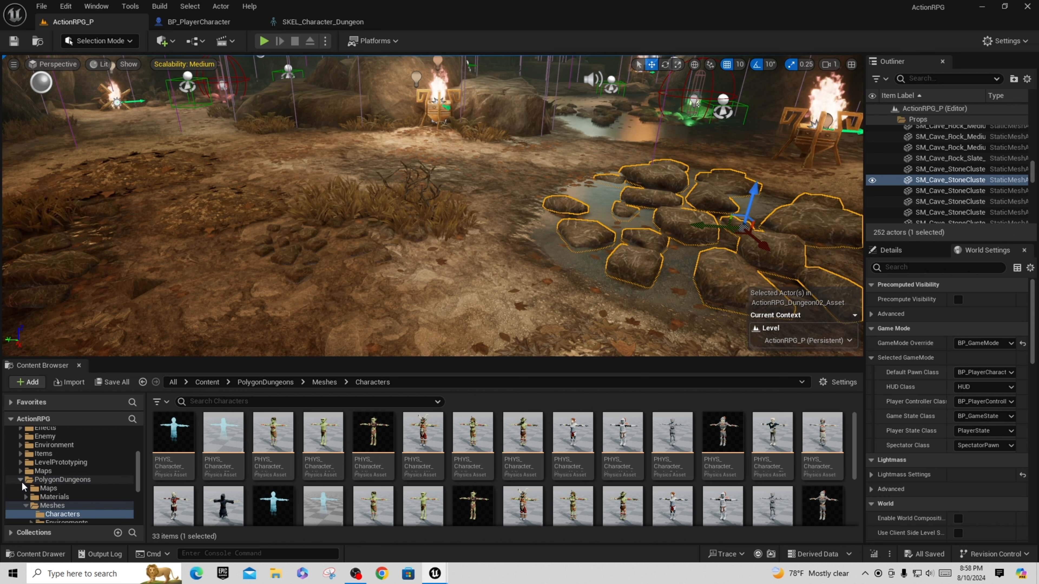
pyautogui.click(22, 480)
pyautogui.scroll(5, 90, 474)
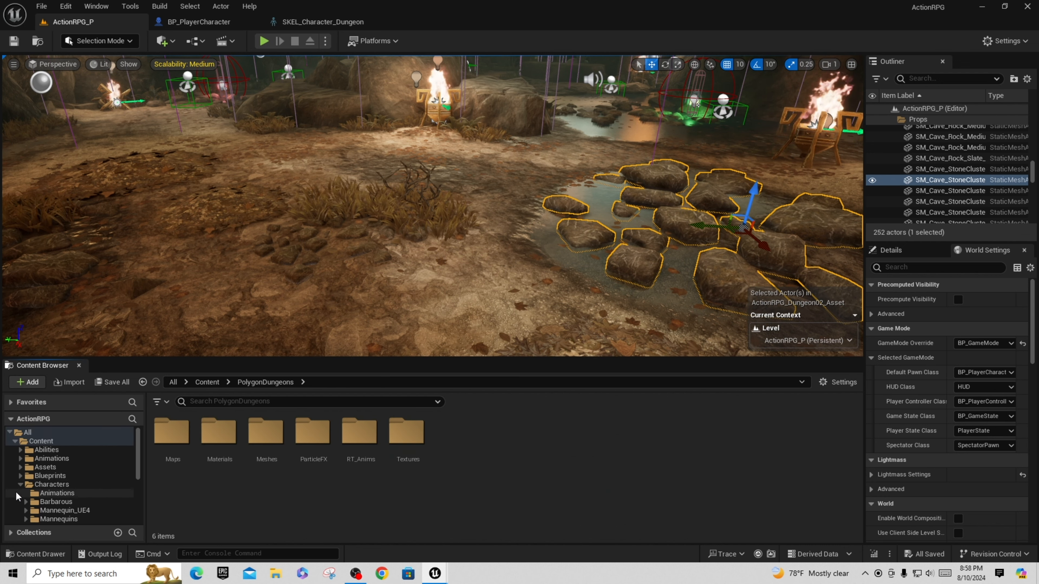
pyautogui.click(20, 485)
pyautogui.click(39, 442)
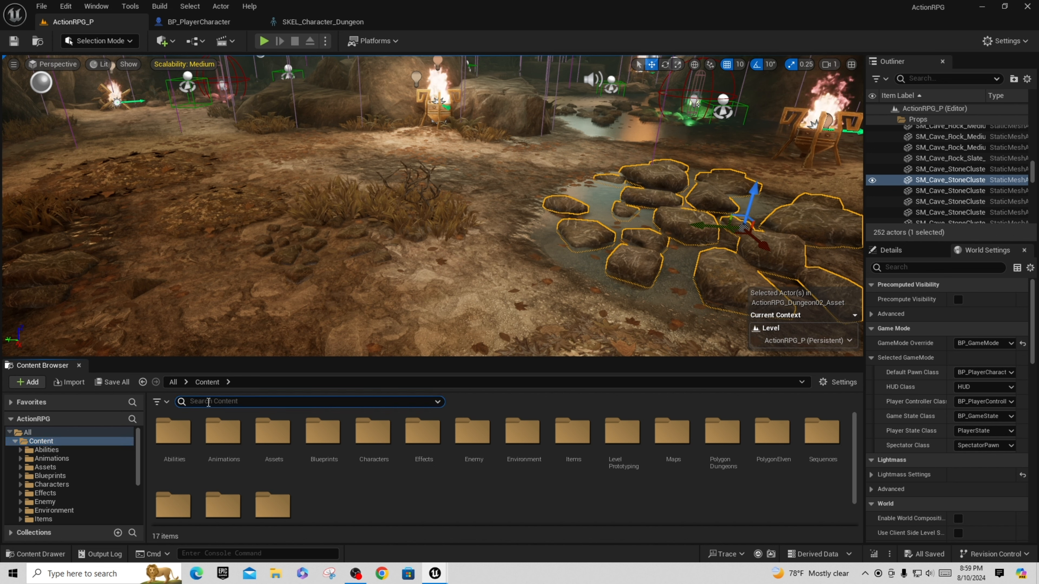
pyautogui.click(208, 402)
pyautogui.write('attack')
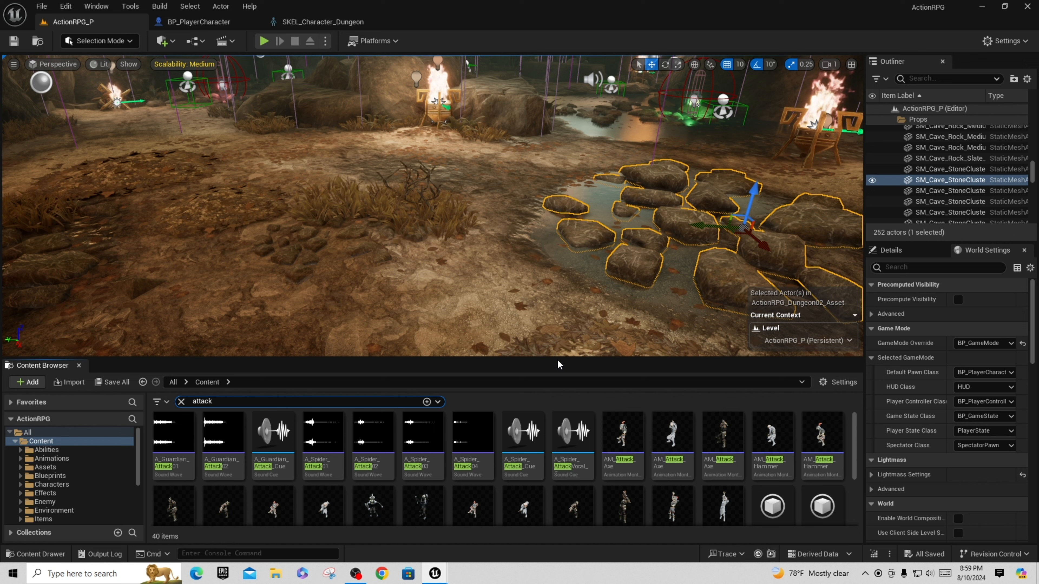
pyautogui.moveTo(557, 359); pyautogui.dragTo(608, 212)
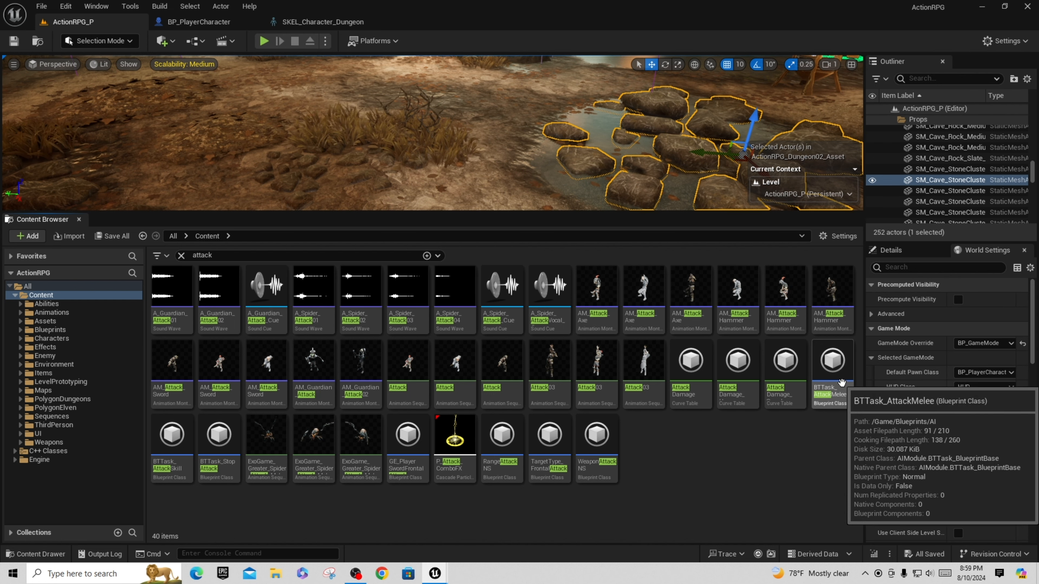
pyautogui.moveTo(832, 386)
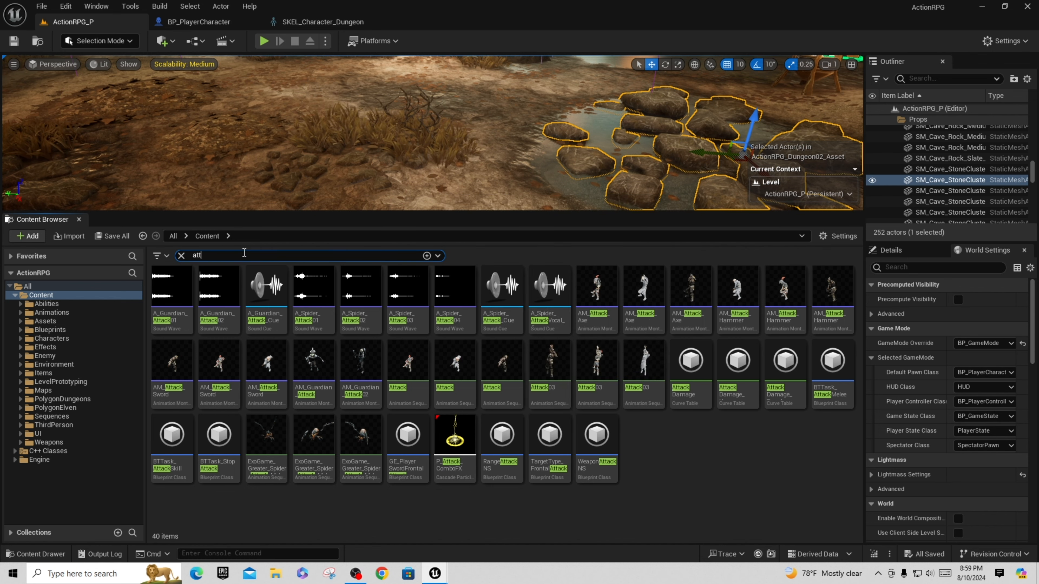
# Search the Content folder for "ga att", look through the matching assets including the GE_Player sword frontal effect, and clear the search.
pyautogui.press('BackSpace')
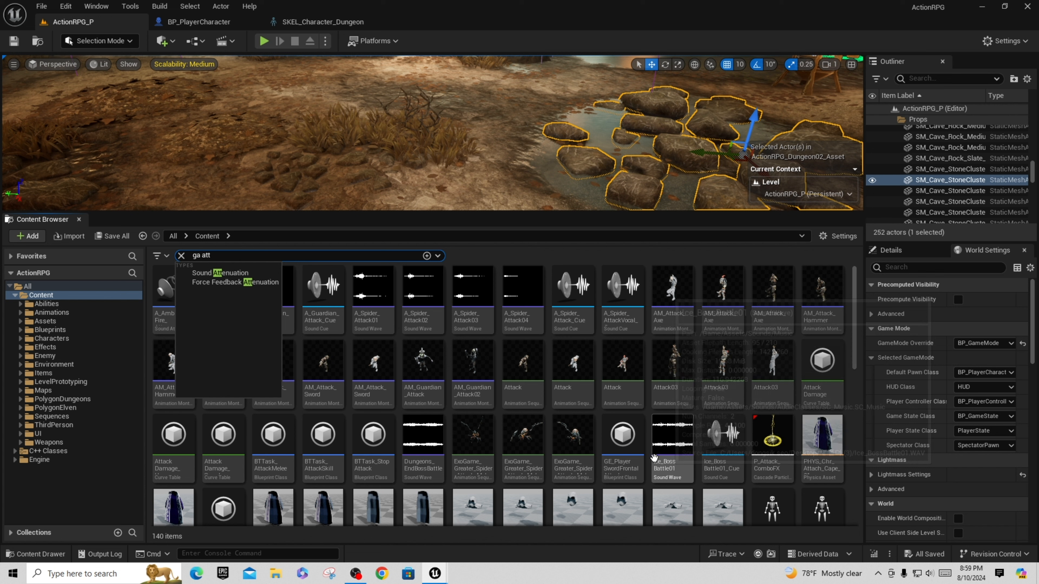
pyautogui.click(623, 446)
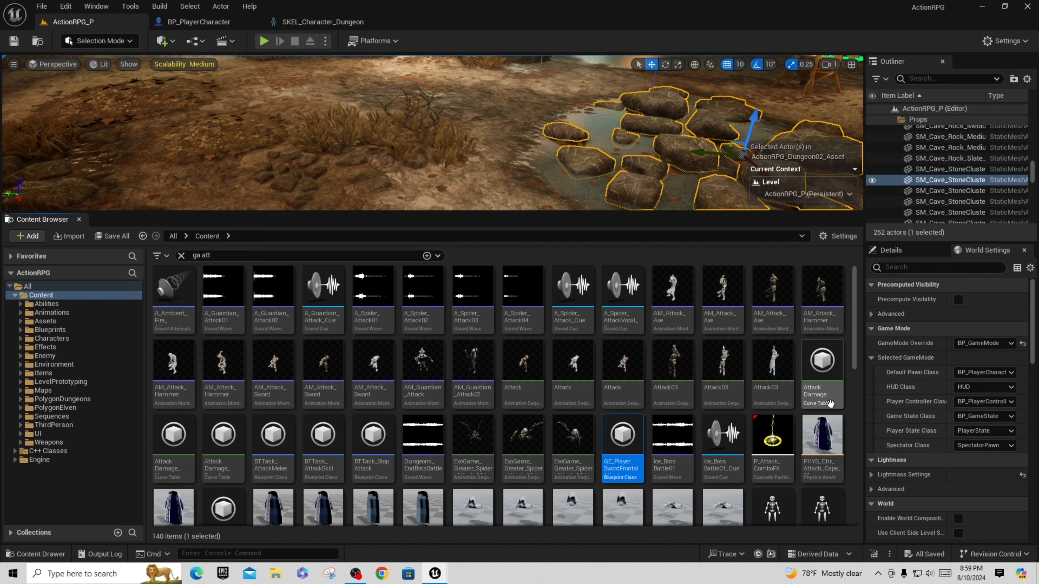
pyautogui.scroll(-2, 819, 414)
pyautogui.scroll(-10, 819, 415)
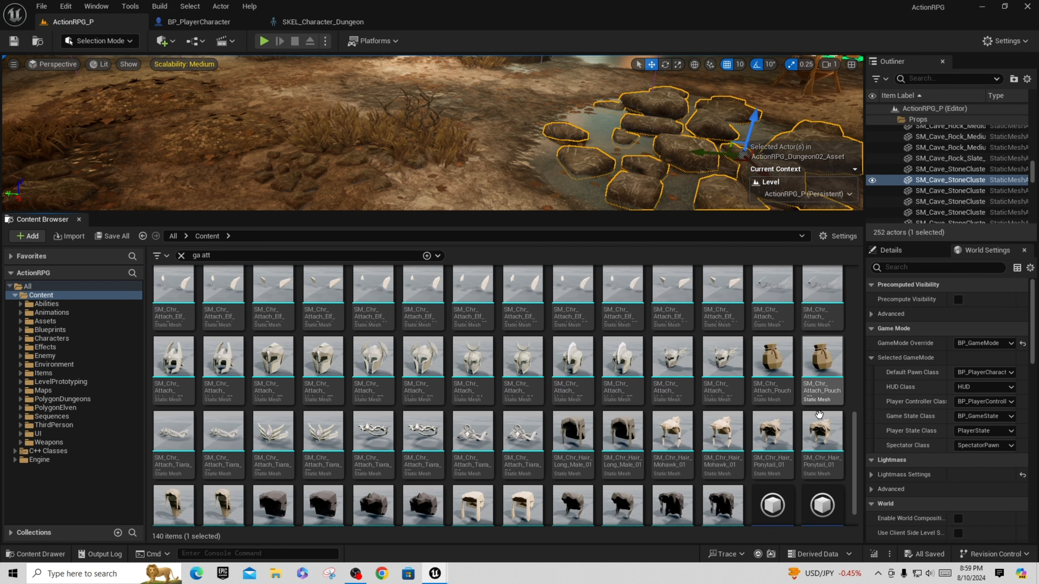
pyautogui.scroll(4, 838, 430)
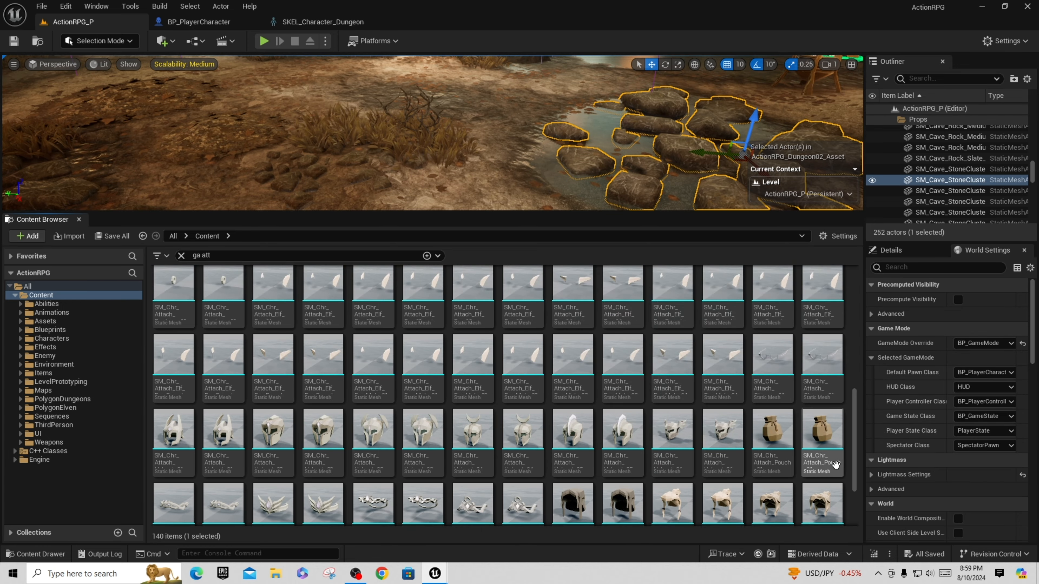
pyautogui.scroll(2, 836, 465)
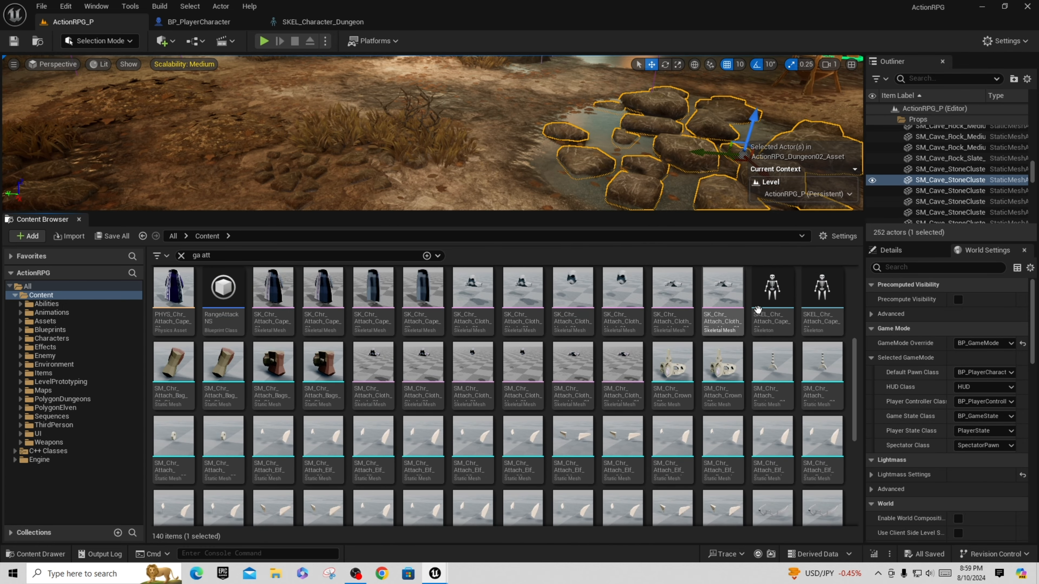
pyautogui.moveTo(855, 369); pyautogui.dragTo(860, 281)
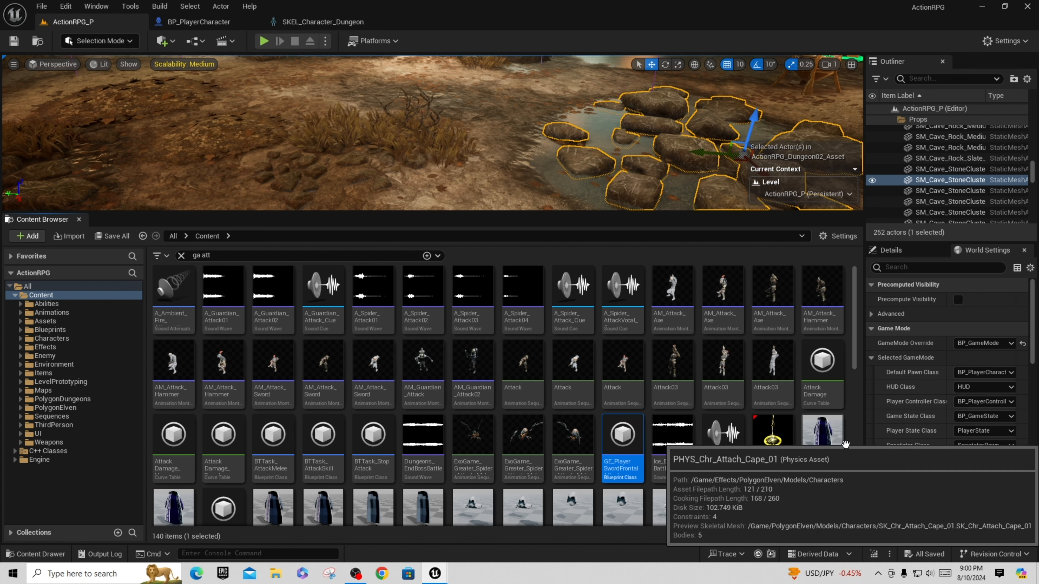
pyautogui.doubleClick(629, 446)
pyautogui.click(139, 22)
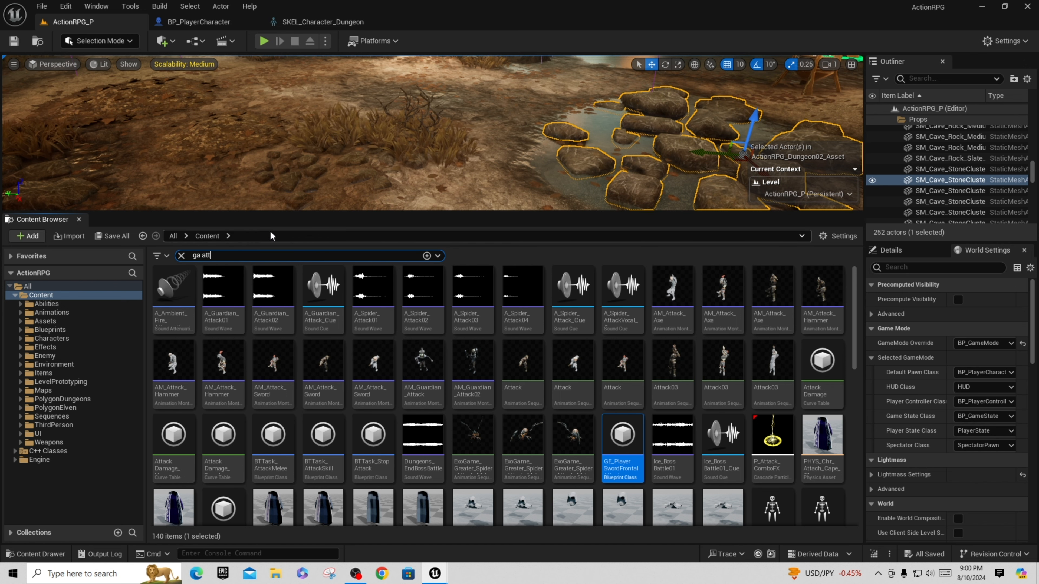
pyautogui.click(181, 255)
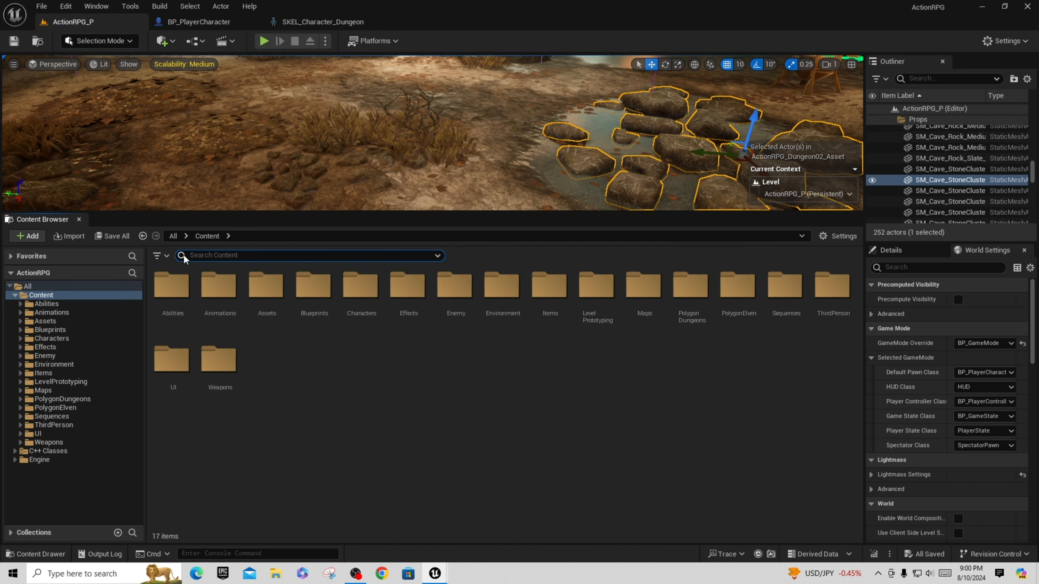
# Open the DoMeleeAttack function of BP_PlayerCharacter and examine its branch and ability activation nodes.
pyautogui.click(198, 23)
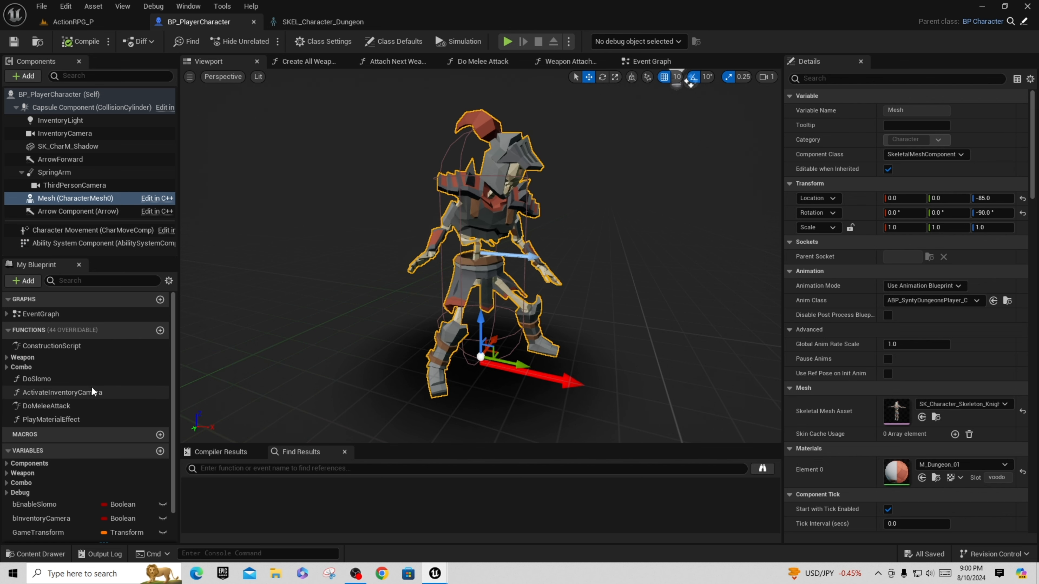
pyautogui.doubleClick(55, 406)
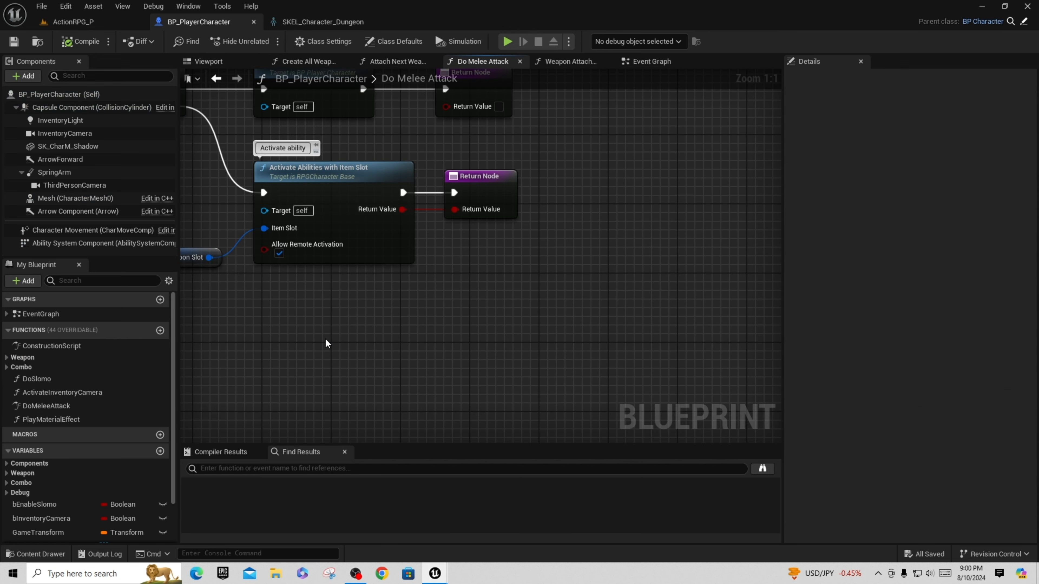
pyautogui.moveTo(325, 338); pyautogui.dragTo(509, 418, button='right')
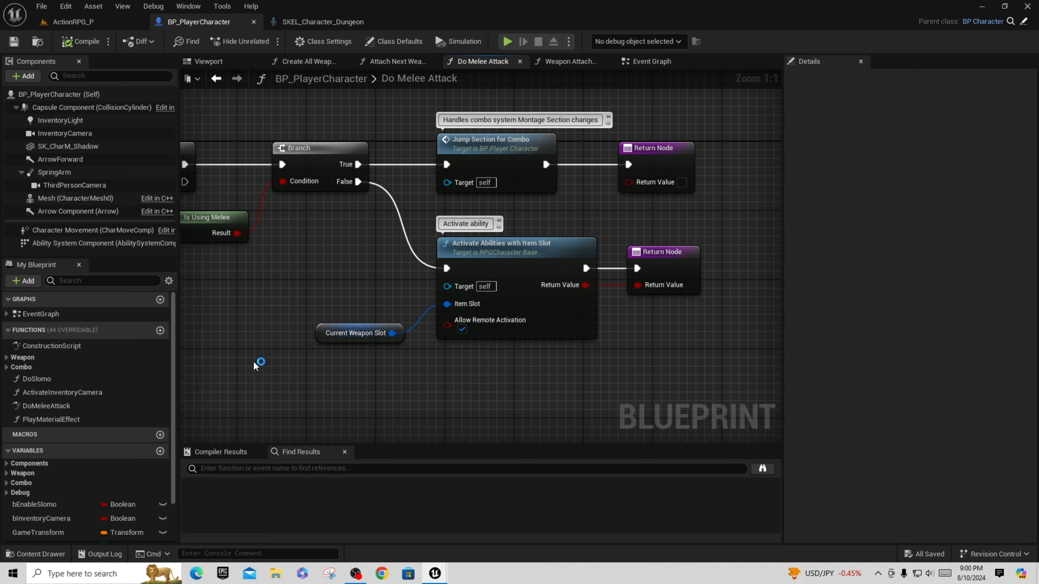
# Set a breakpoint on the InputAction NormalAttack event in the Event Graph of BP_PlayerCharacter.
pyautogui.click(7, 313)
pyautogui.scroll(-2, 148, 450)
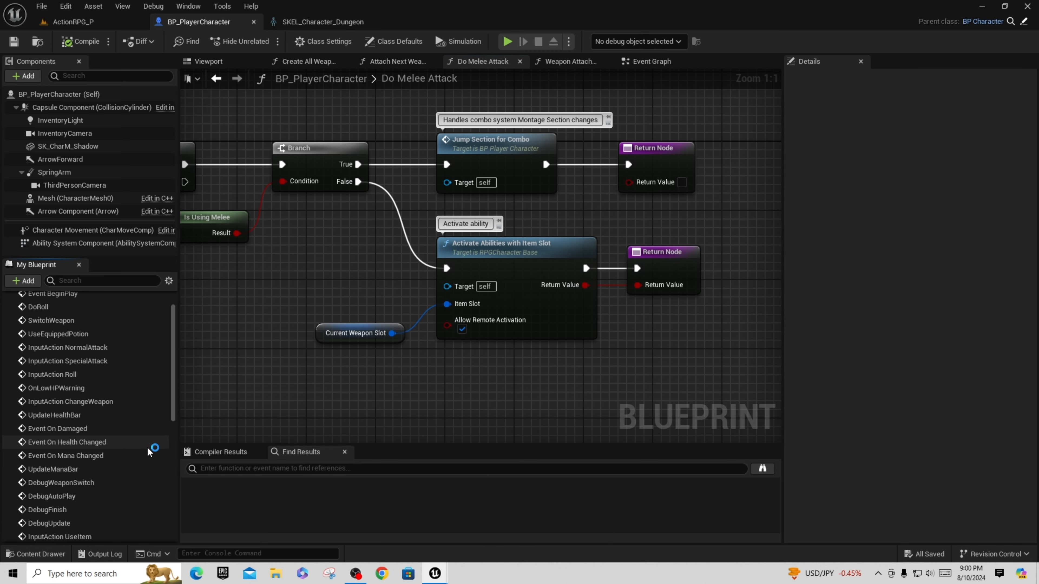
pyautogui.doubleClick(85, 348)
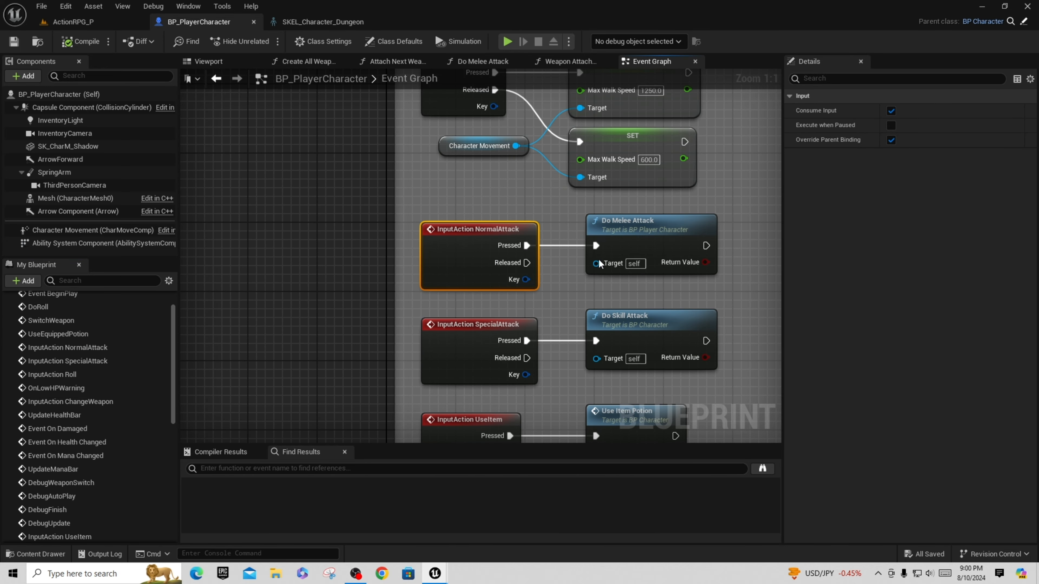
pyautogui.rightClick(469, 231)
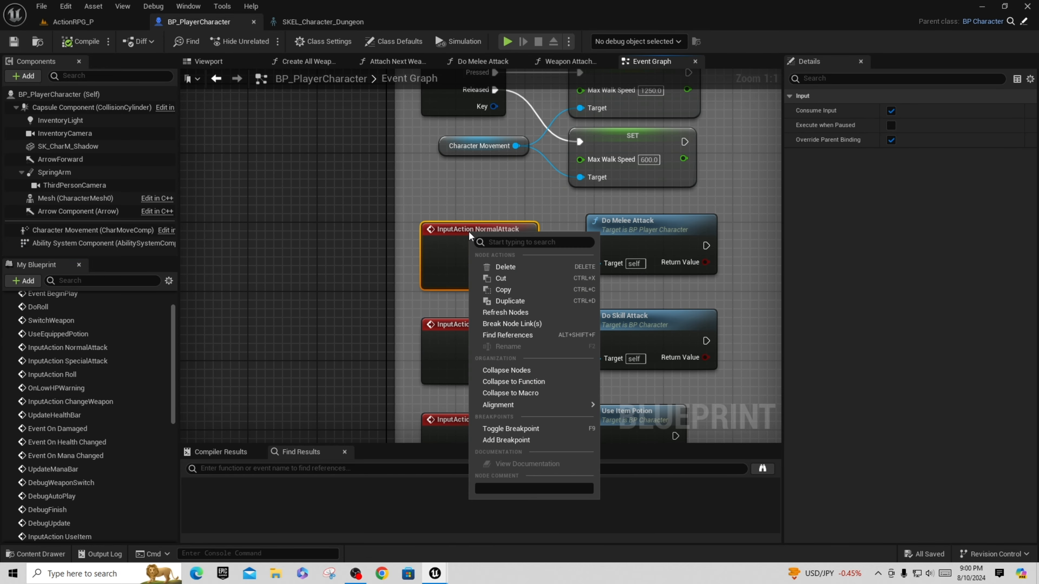
pyautogui.click(507, 428)
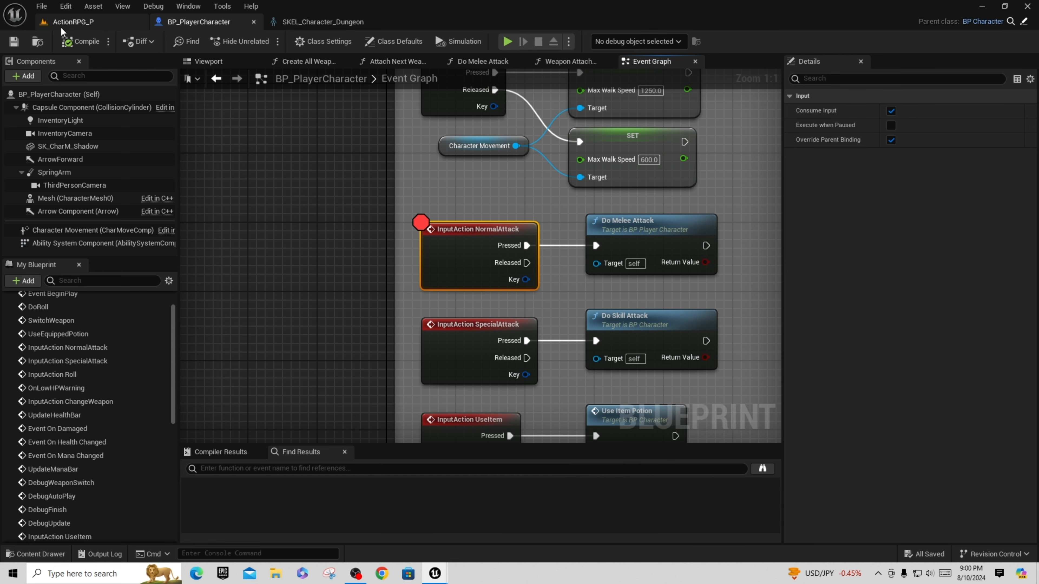
# Play the ActionRPG_P level and perform a normal attack to trigger the breakpoint.
pyautogui.click(73, 22)
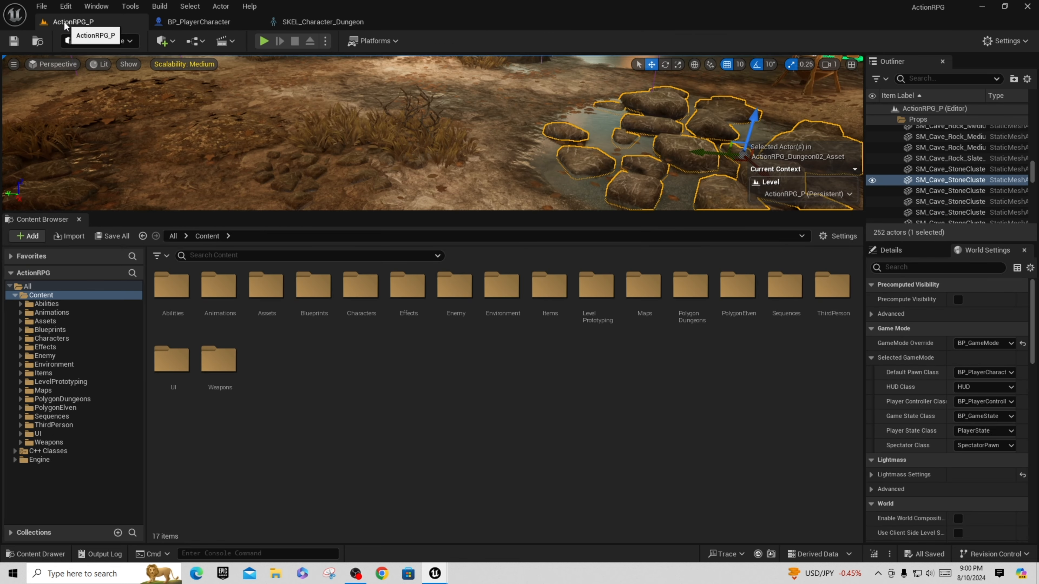
pyautogui.click(263, 42)
pyautogui.click(368, 155)
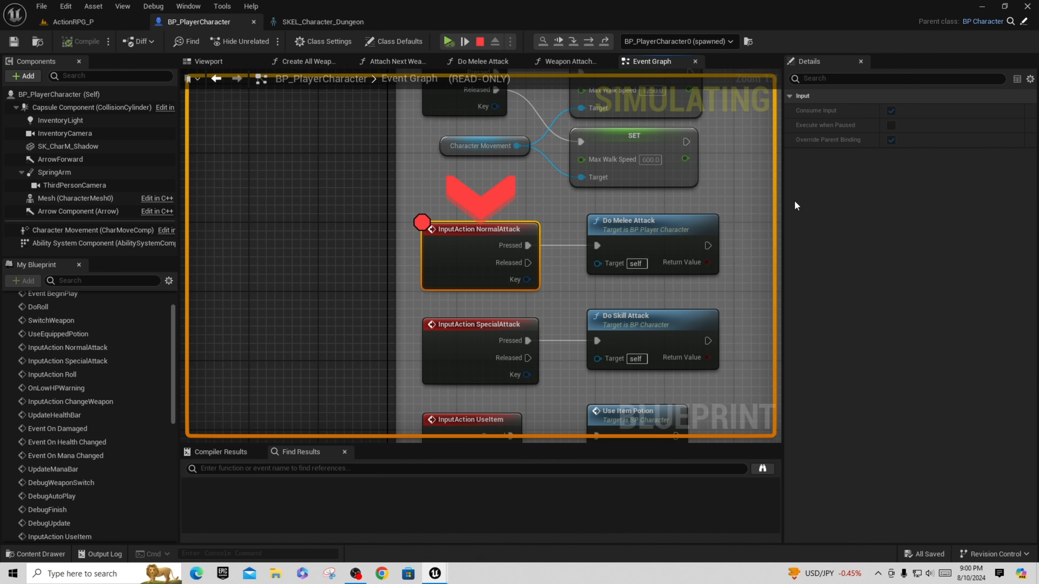
# Step the debugger from NormalAttack through Do Melee Attack into Can Use Any Ability and widen the graph area to see the function.
pyautogui.press('F10')
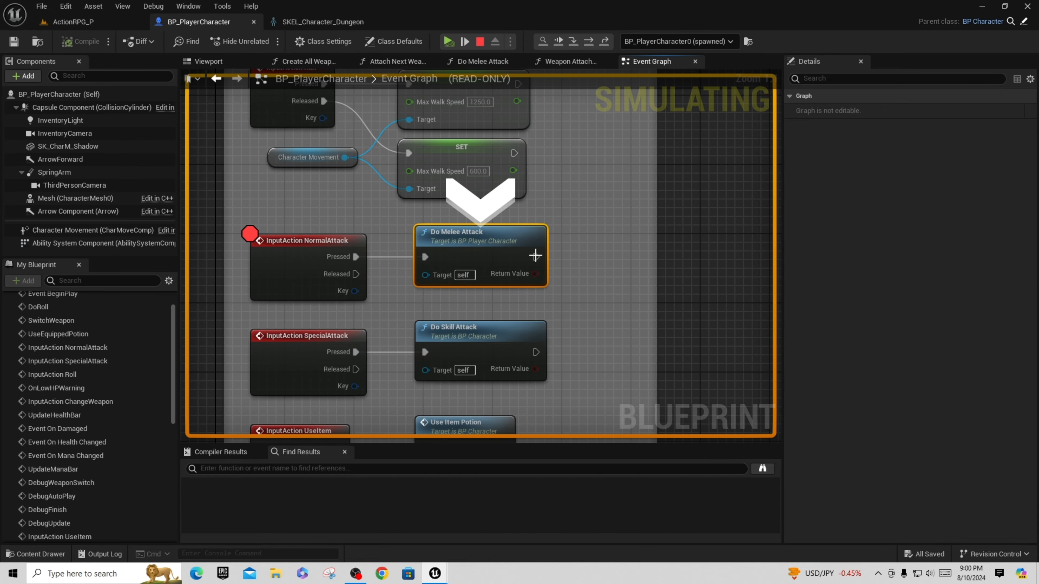
pyautogui.press('F11')
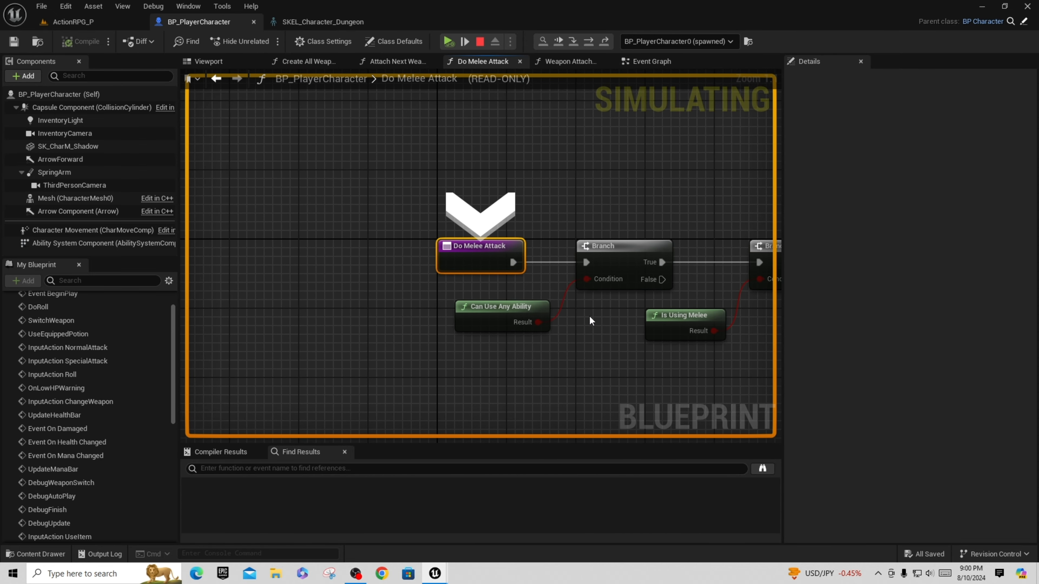
pyautogui.scroll(-1, 590, 318)
pyautogui.moveTo(583, 322); pyautogui.dragTo(414, 292, button='right')
pyautogui.press('F11')
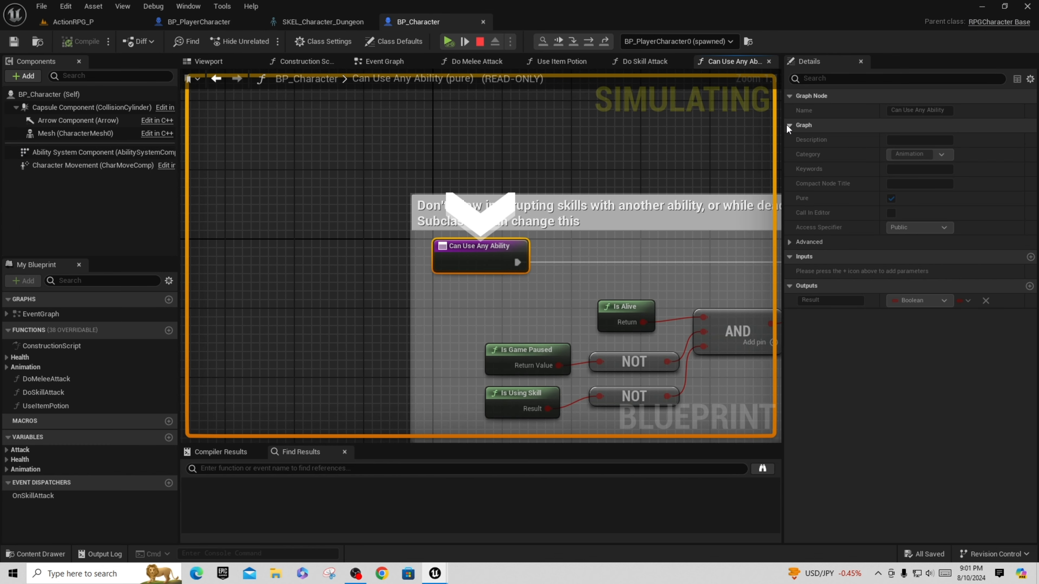
pyautogui.moveTo(782, 129); pyautogui.dragTo(973, 127)
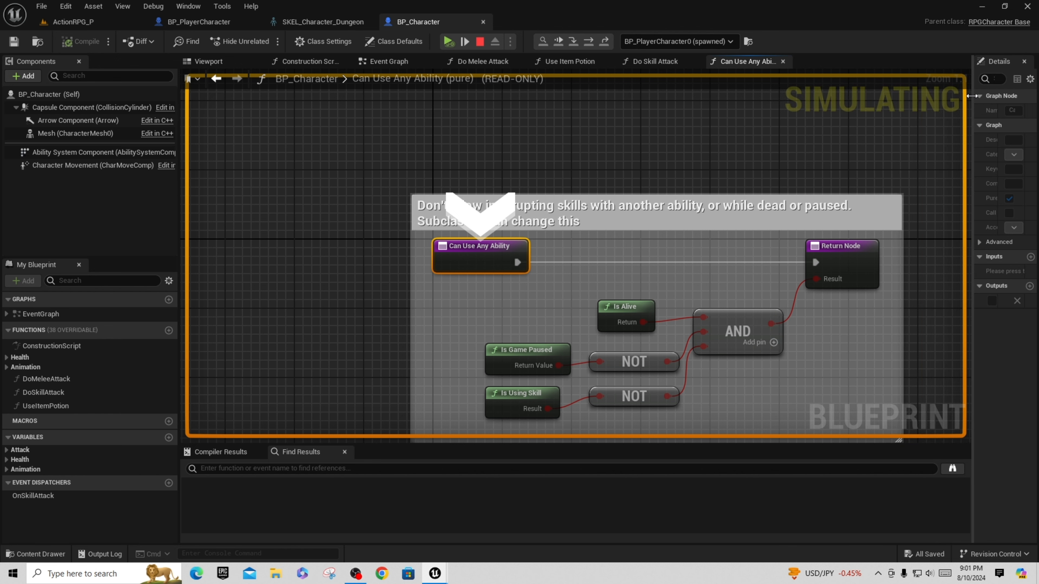
# Step through the Is Using Skill and Is Alive checks up to the Return Node of Can Use Any Ability.
pyautogui.press('F11')
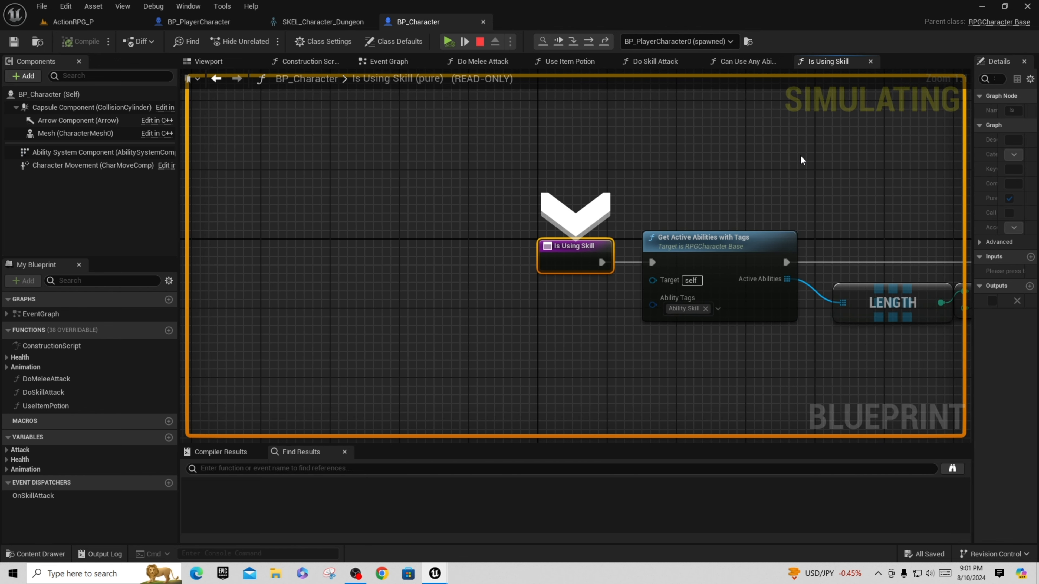
pyautogui.press('F11')
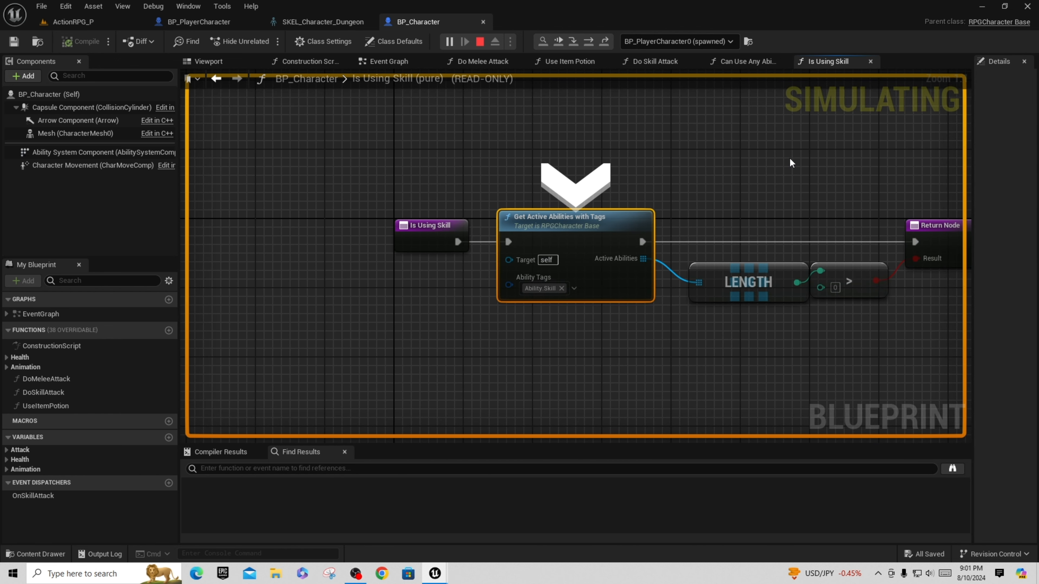
pyautogui.press('F11')
pyautogui.moveTo(413, 204); pyautogui.dragTo(526, 195, button='right')
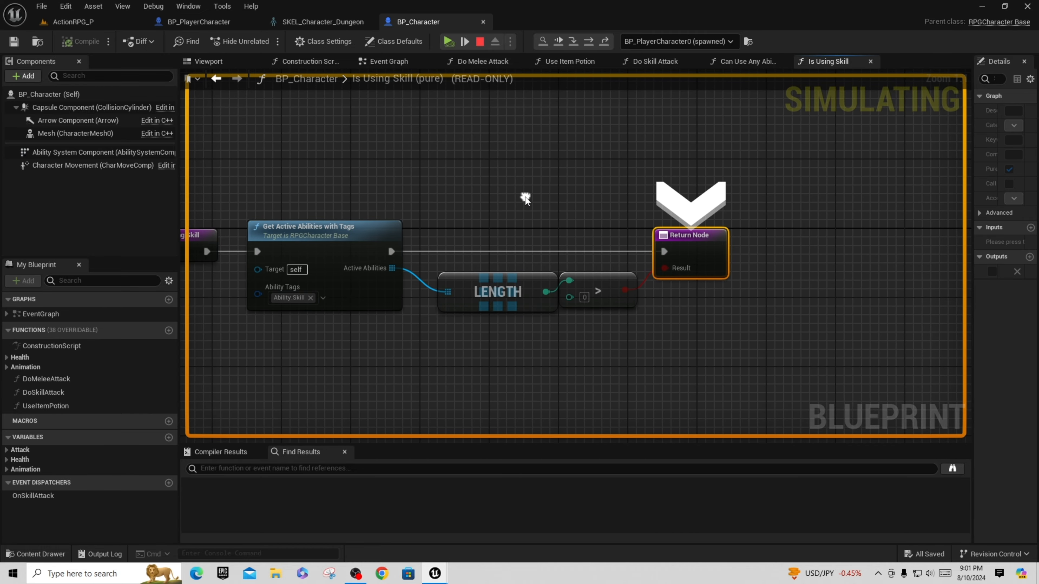
pyautogui.press('F11')
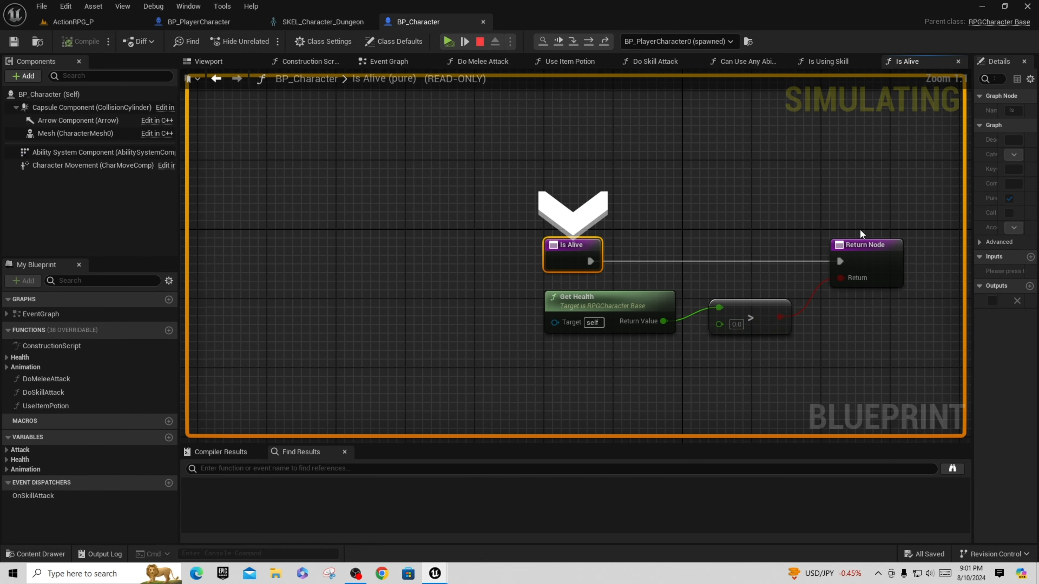
pyautogui.press('F11')
pyautogui.press('F11')
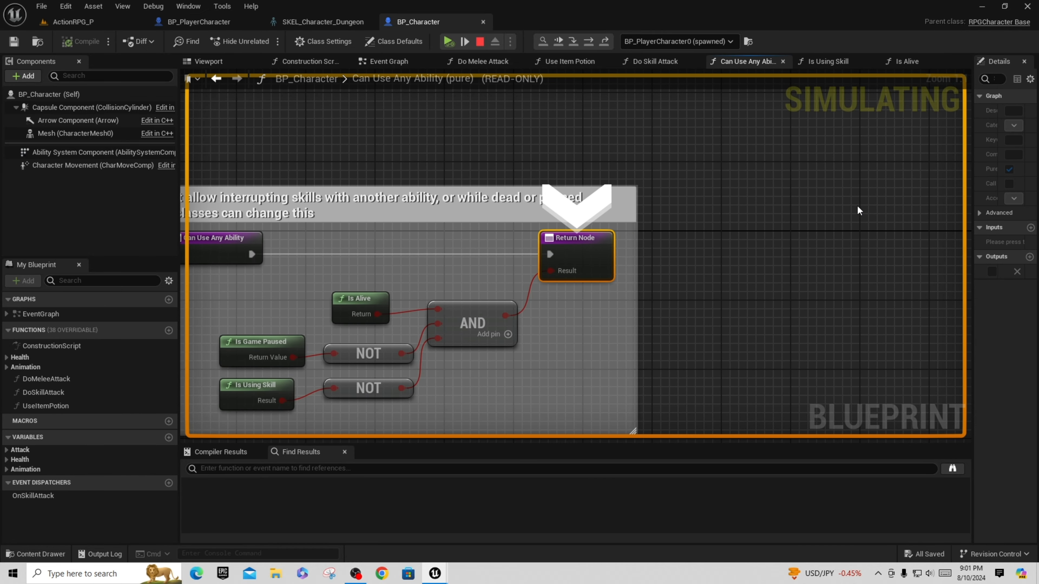
# Continue stepping into the Is Using Melee function and advance to its Return Node.
pyautogui.press('F11')
pyautogui.press('F11')
pyautogui.press('F11')
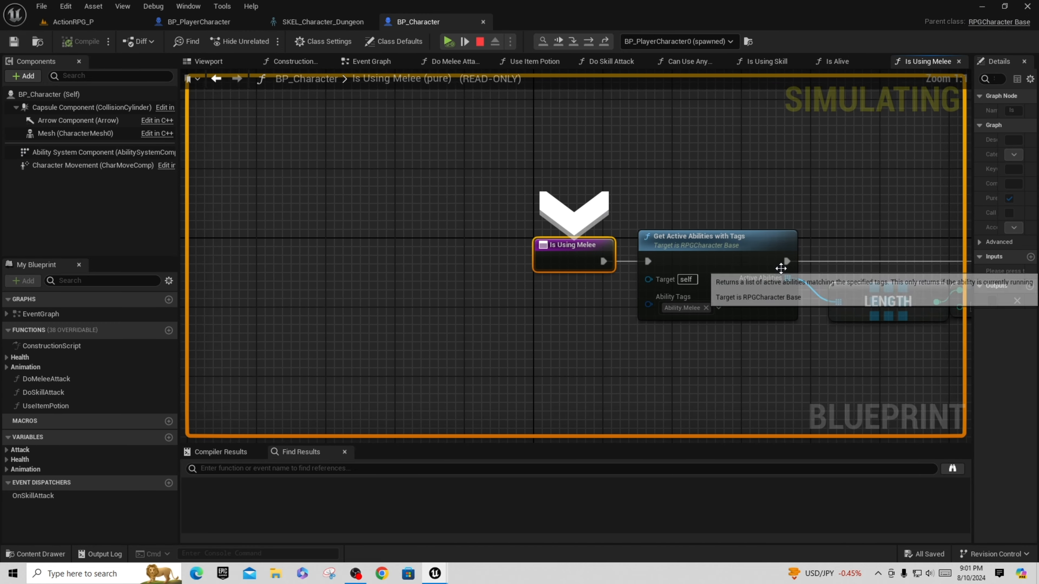
pyautogui.press('F11')
pyautogui.press('F11')
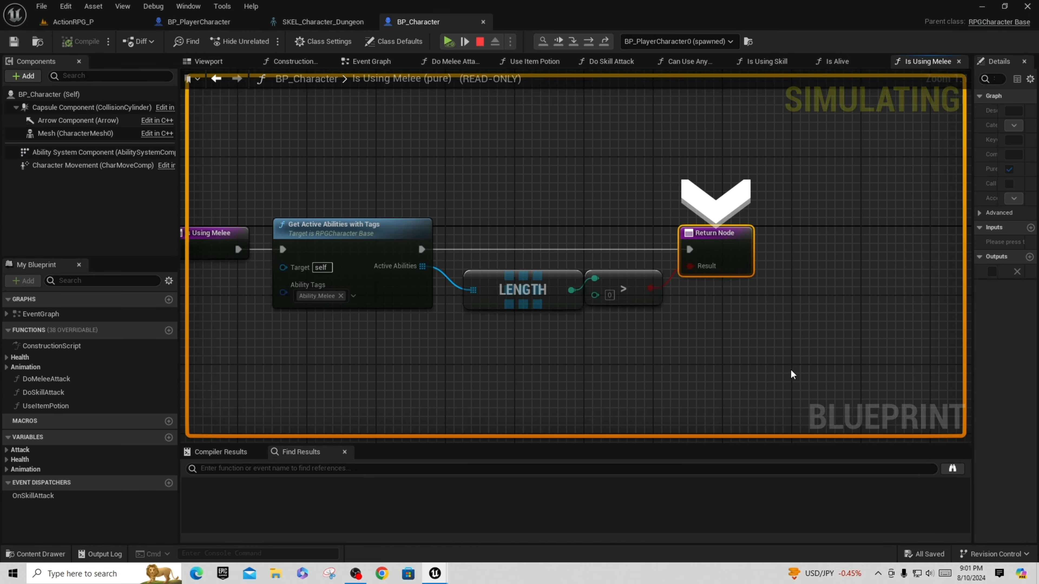
# Step the debugger through Do Melee Attack into GA_MeleeBase up to the Branch before Play Montage and Wait for Event, and stop the simulation.
pyautogui.press('F11')
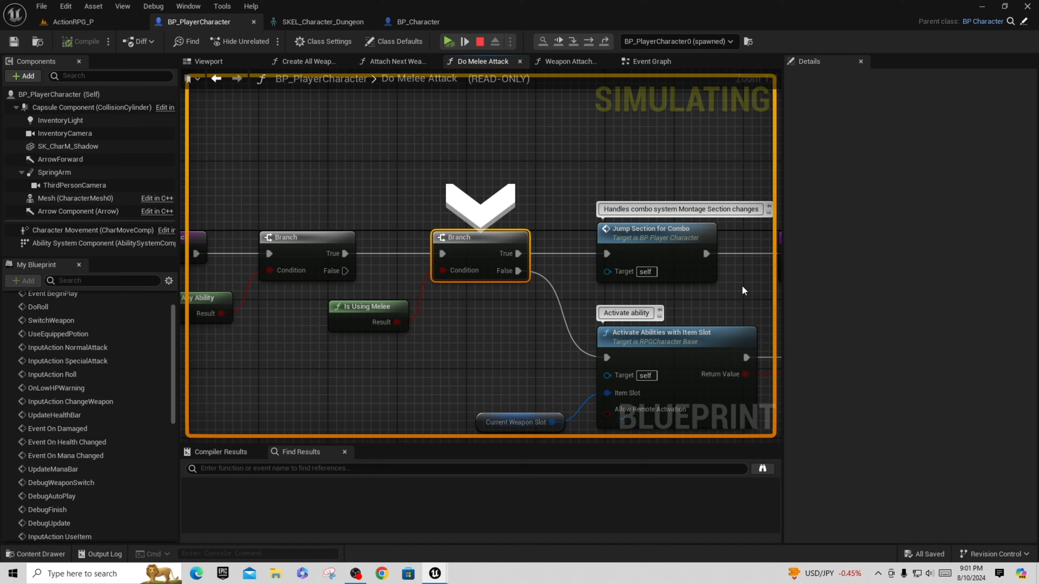
pyautogui.moveTo(743, 351); pyautogui.dragTo(590, 185, button='right')
pyautogui.press('F11')
pyautogui.press('F11')
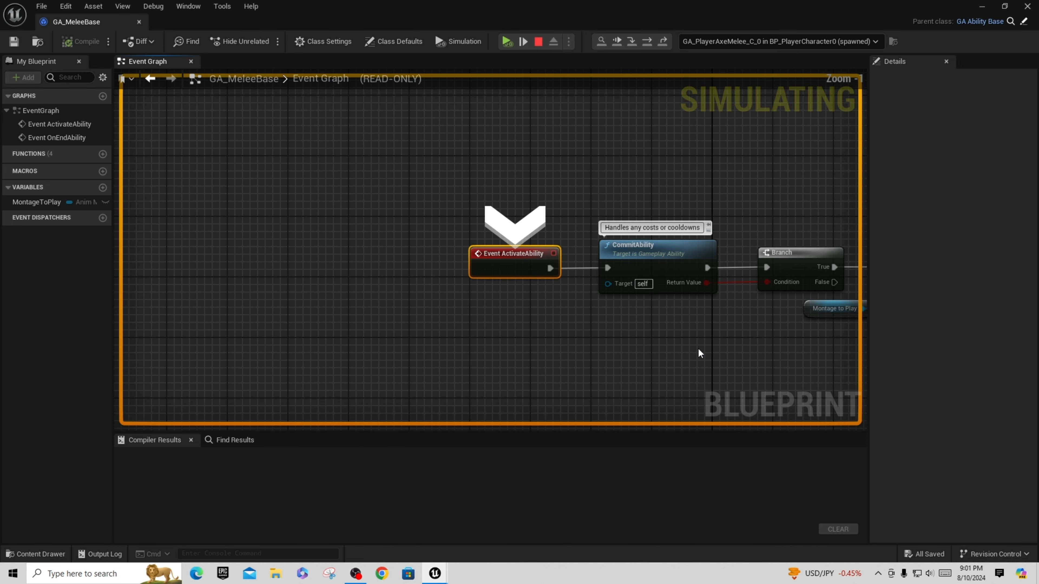
pyautogui.press('F11')
pyautogui.press('F11')
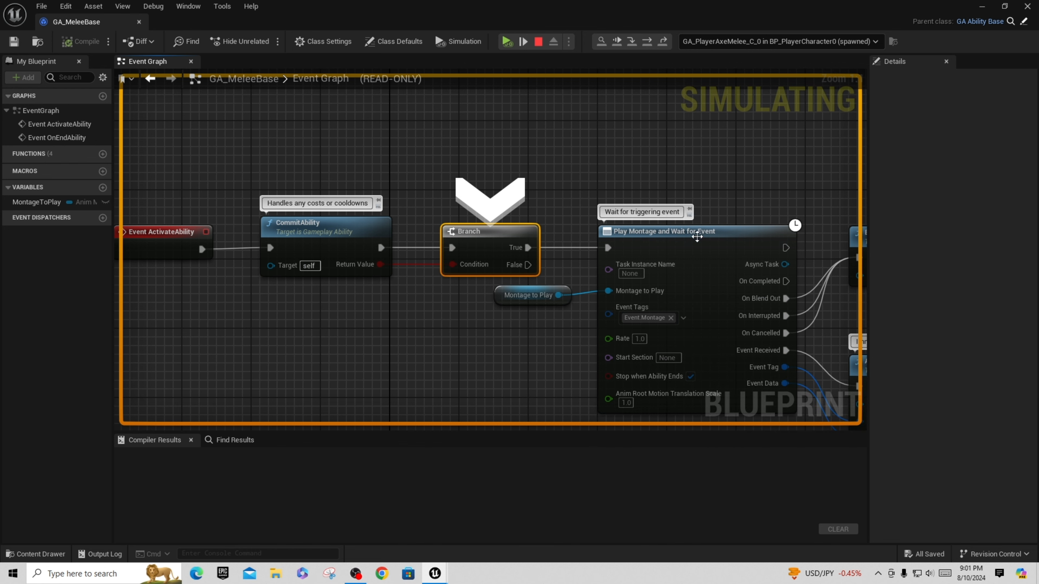
pyautogui.moveTo(525, 301)
pyautogui.click(538, 43)
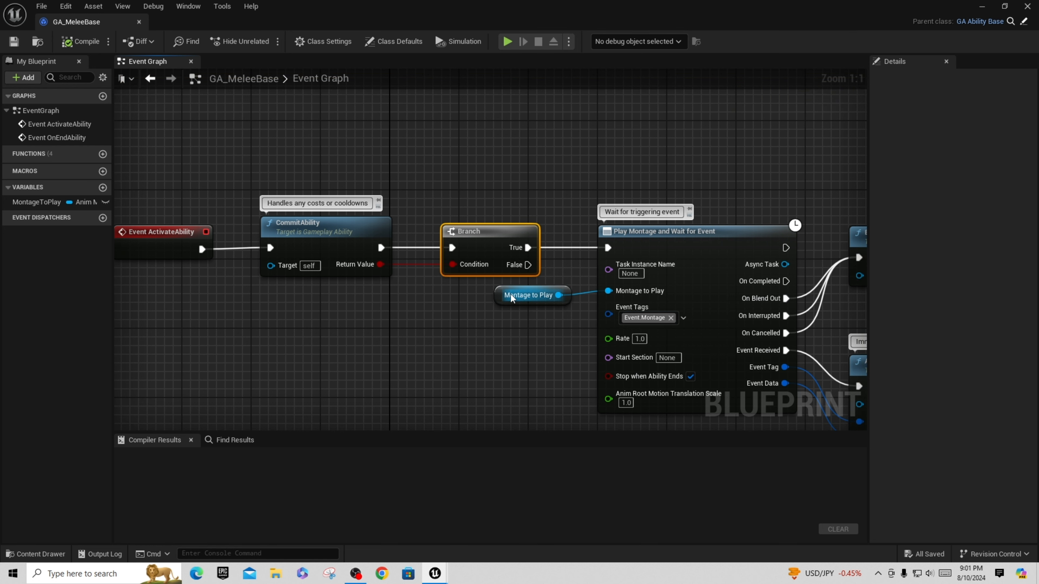
# Check the default value of the Montage to Play variable and its available montages in GA_MeleeBase.
pyautogui.click(499, 293)
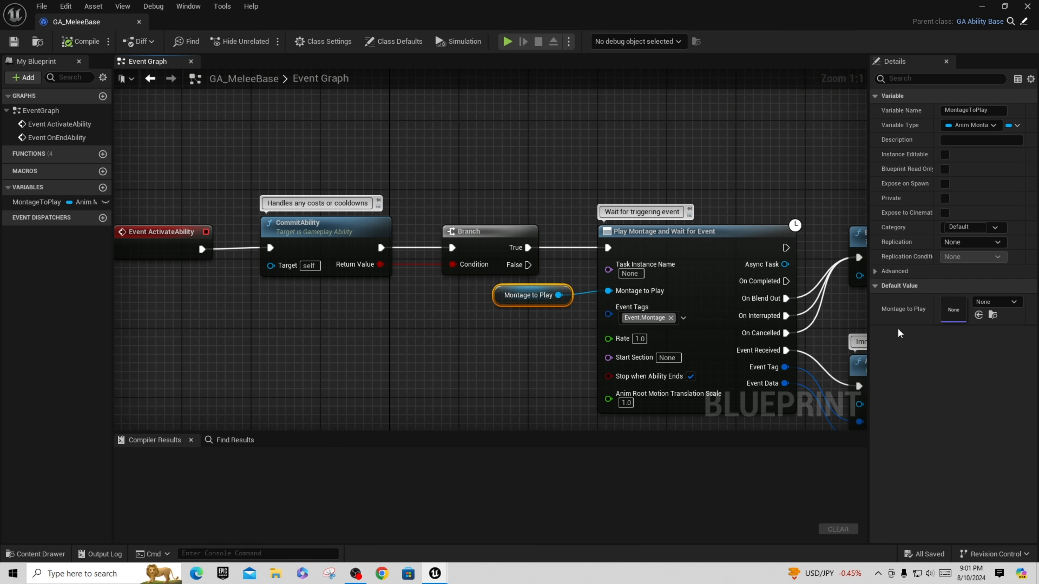
pyautogui.click(1014, 303)
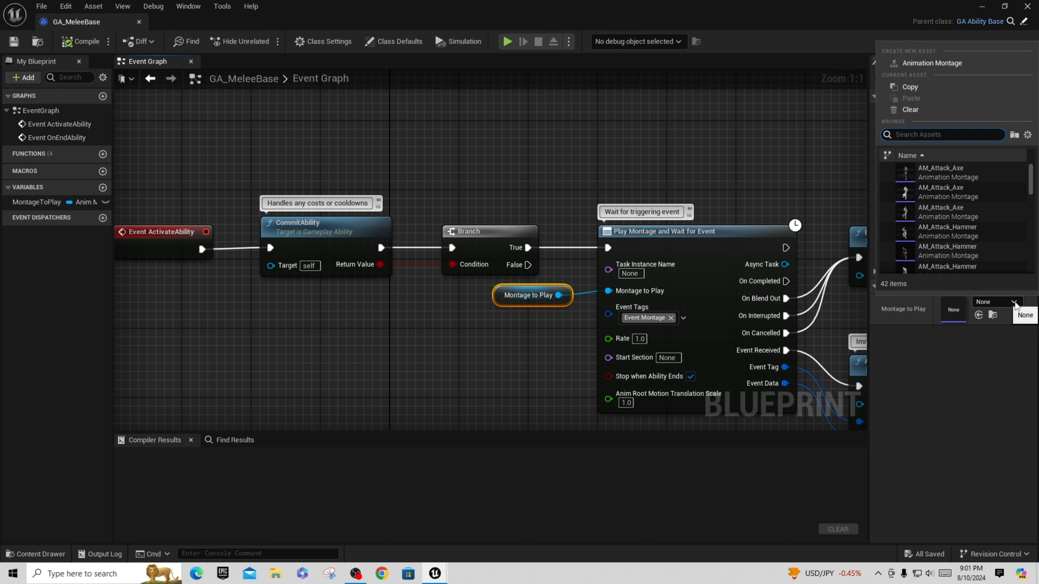
pyautogui.click(1014, 302)
# Search the GA_MeleeBase blueprint for "attack" and for "montage".
pyautogui.click(232, 439)
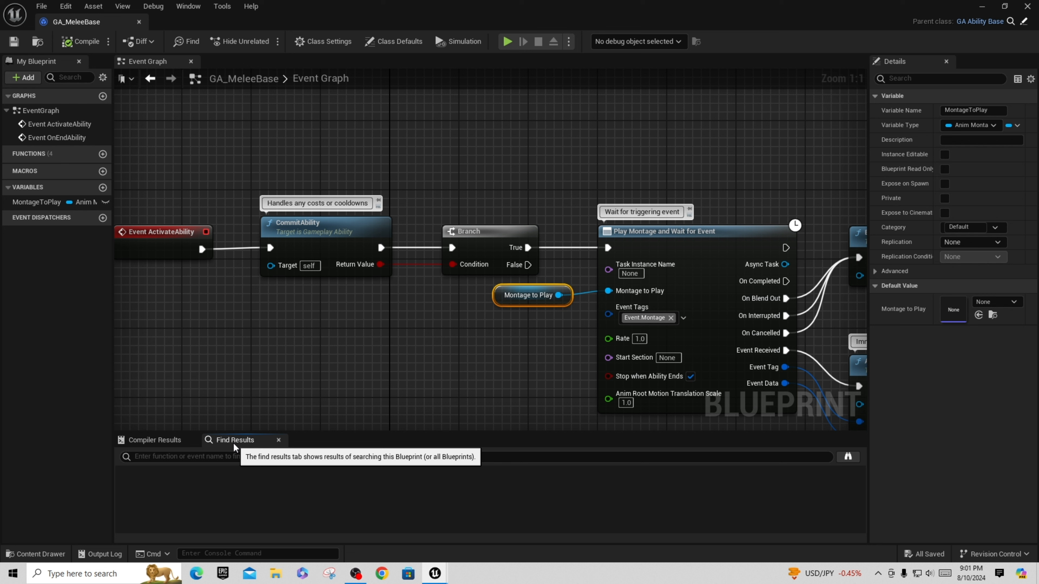
pyautogui.click(236, 461)
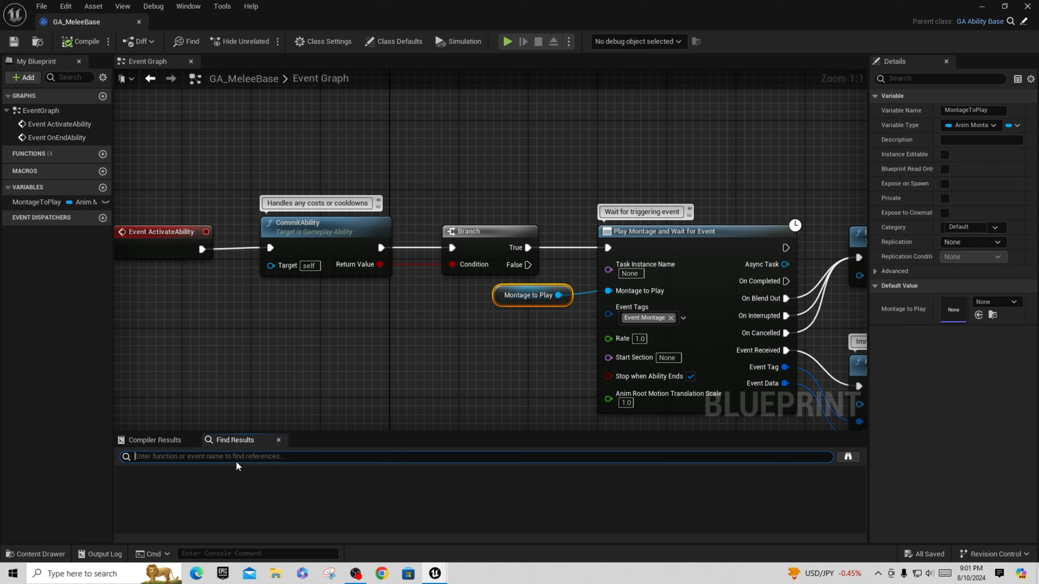
pyautogui.write('attack')
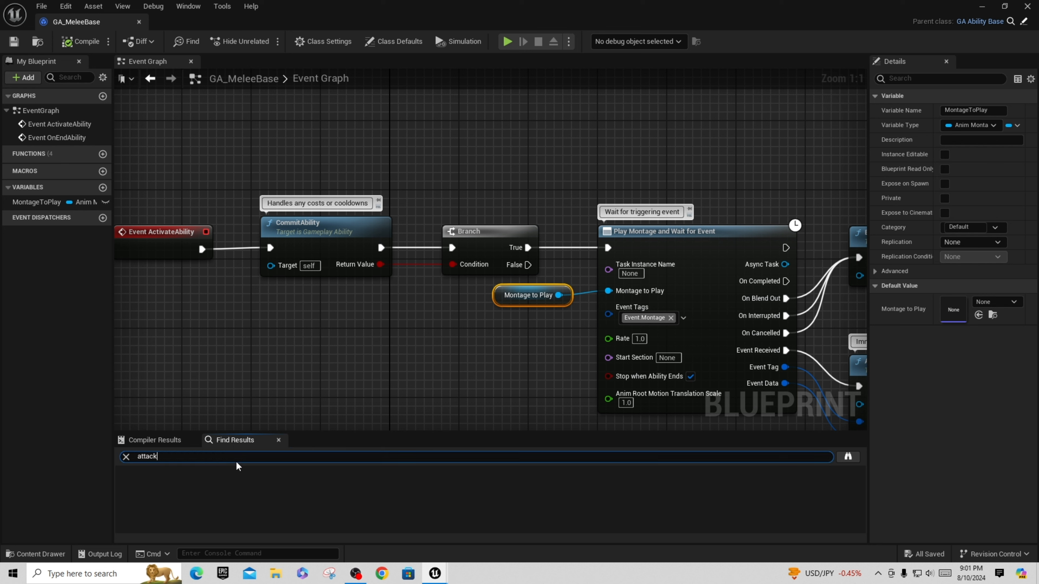
pyautogui.press('Return')
pyautogui.press('BackSpace')
pyautogui.press('BackSpace')
pyautogui.press('BackSpace')
pyautogui.press('BackSpace')
pyautogui.press('BackSpace')
pyautogui.press('BackSpace')
pyautogui.write('montage')
pyautogui.press('Return')
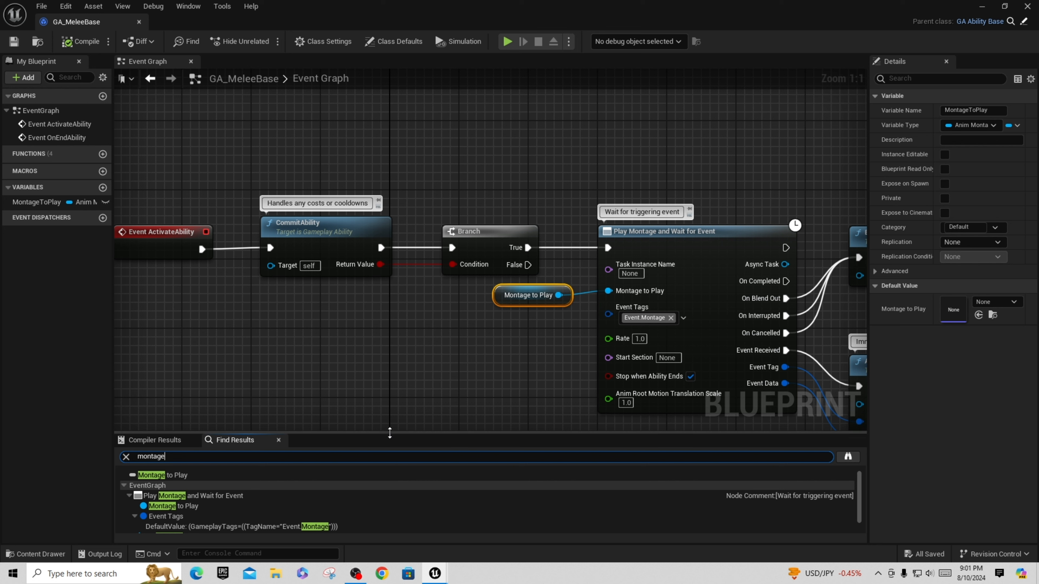
# Enlarge the search results and locate the Montage to Play and Play Montage and Wait for Event references in the graph.
pyautogui.moveTo(389, 433); pyautogui.dragTo(400, 384)
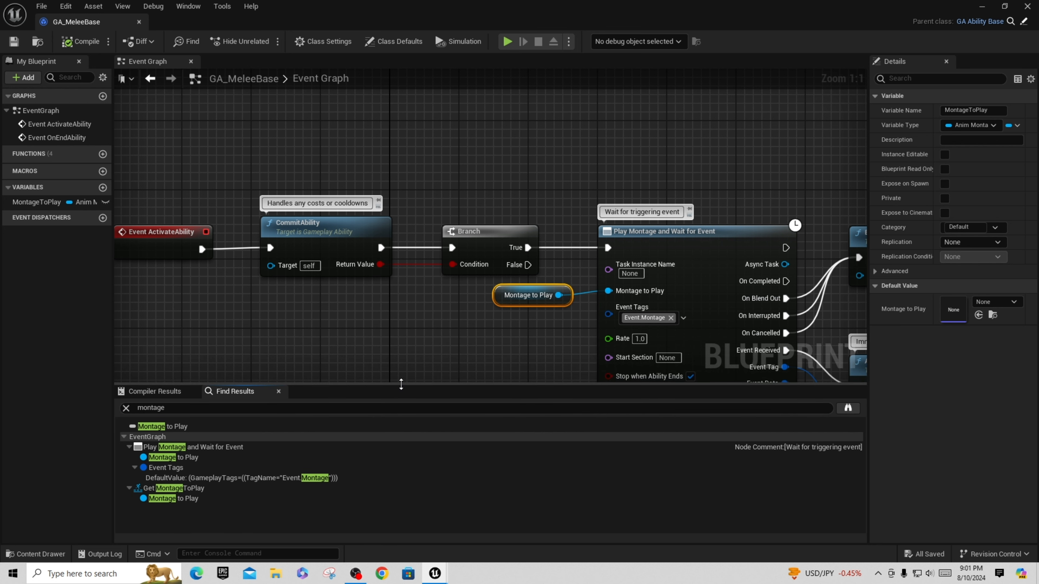
pyautogui.click(191, 490)
pyautogui.click(190, 459)
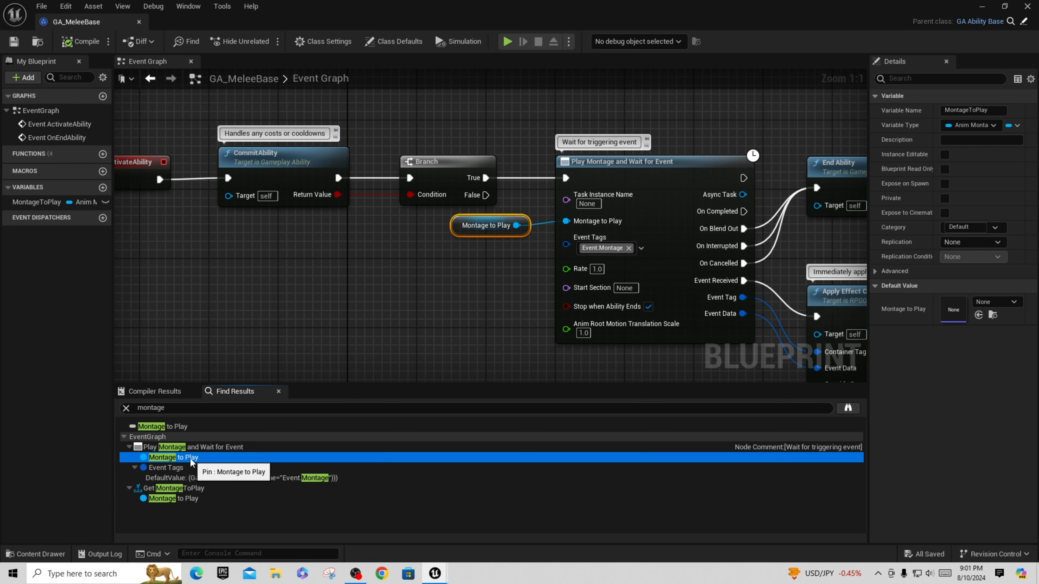
pyautogui.click(201, 448)
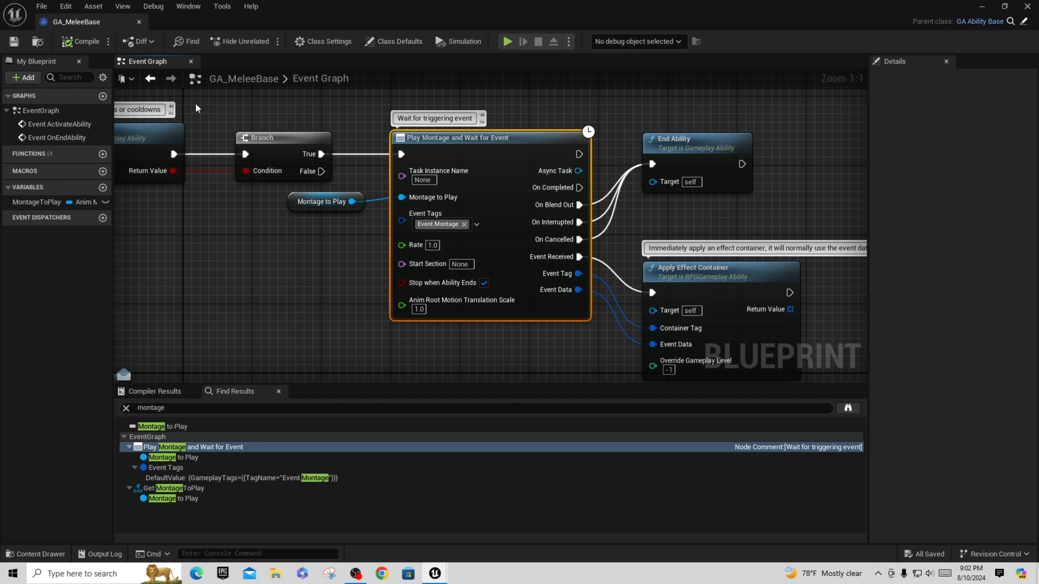
# Close GA_MeleeBase and inspect BP_PlayerCharacter's Ability System Component and class settings.
pyautogui.click(139, 22)
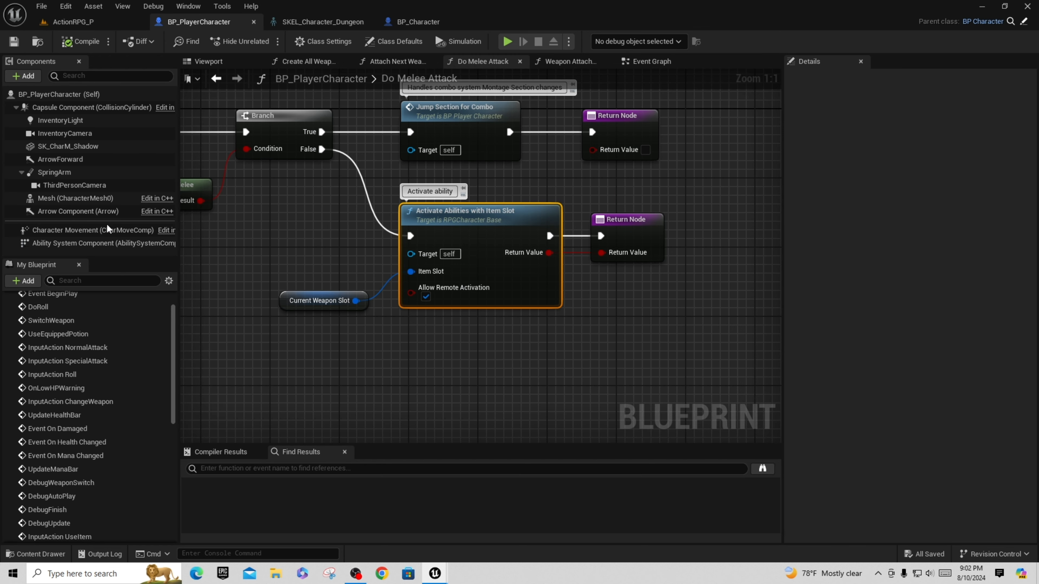
pyautogui.click(119, 246)
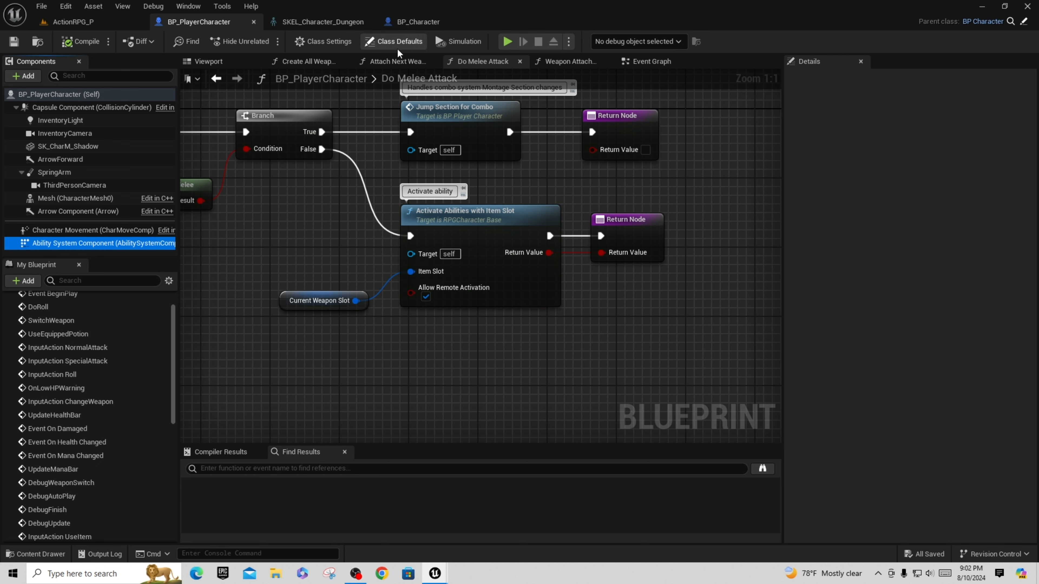
pyautogui.click(331, 41)
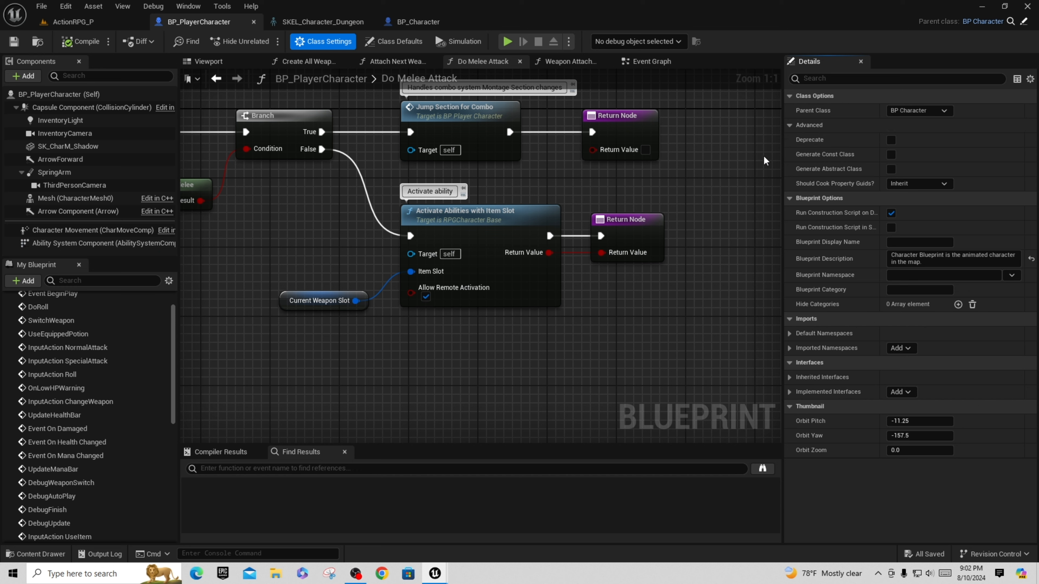
# Open the GA_PlayerAxeMelee blueprint from the Content/Abilities/Player/Axe folder.
pyautogui.click(70, 22)
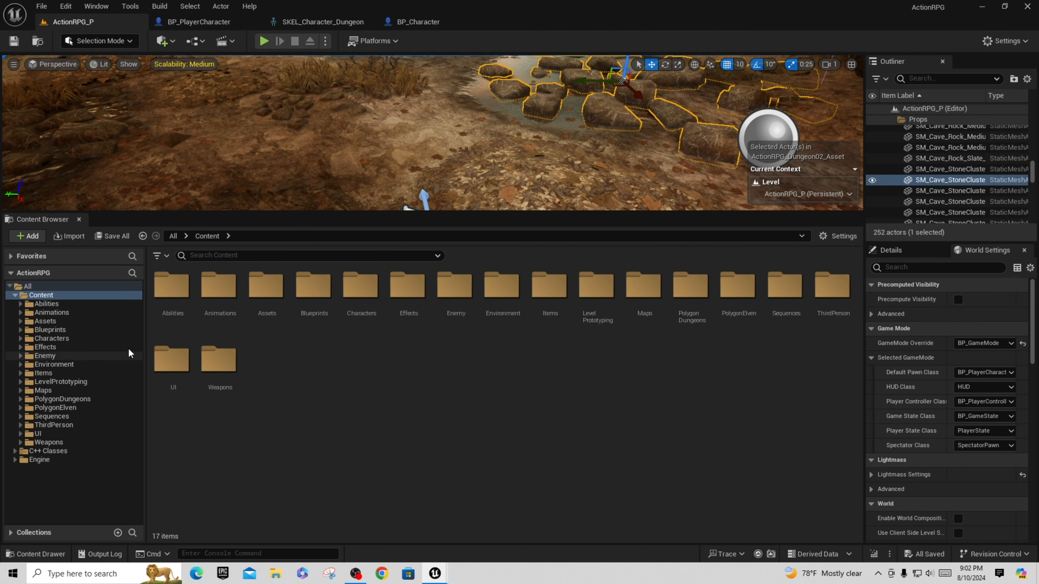
pyautogui.click(20, 304)
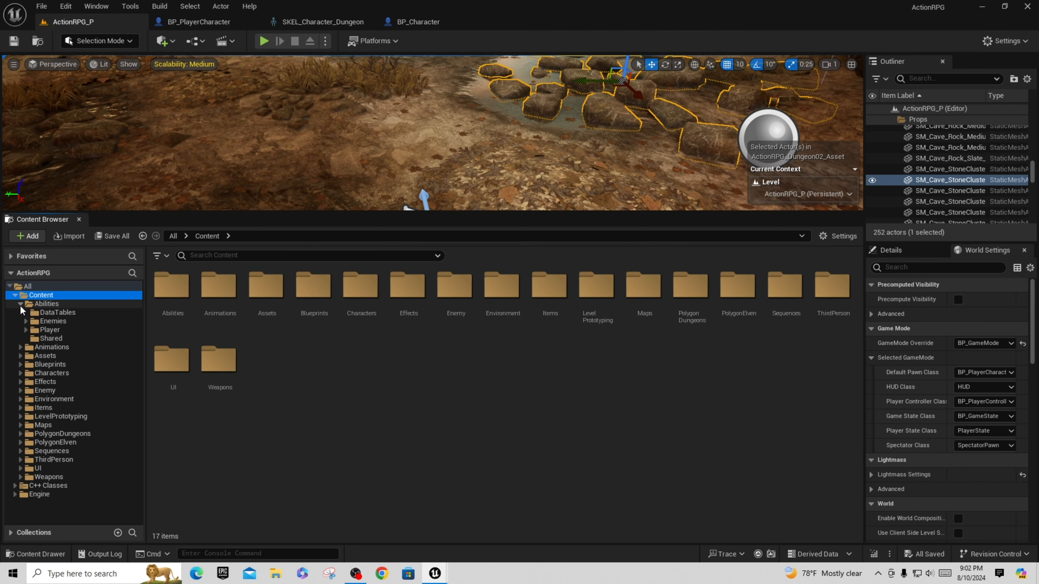
pyautogui.click(48, 304)
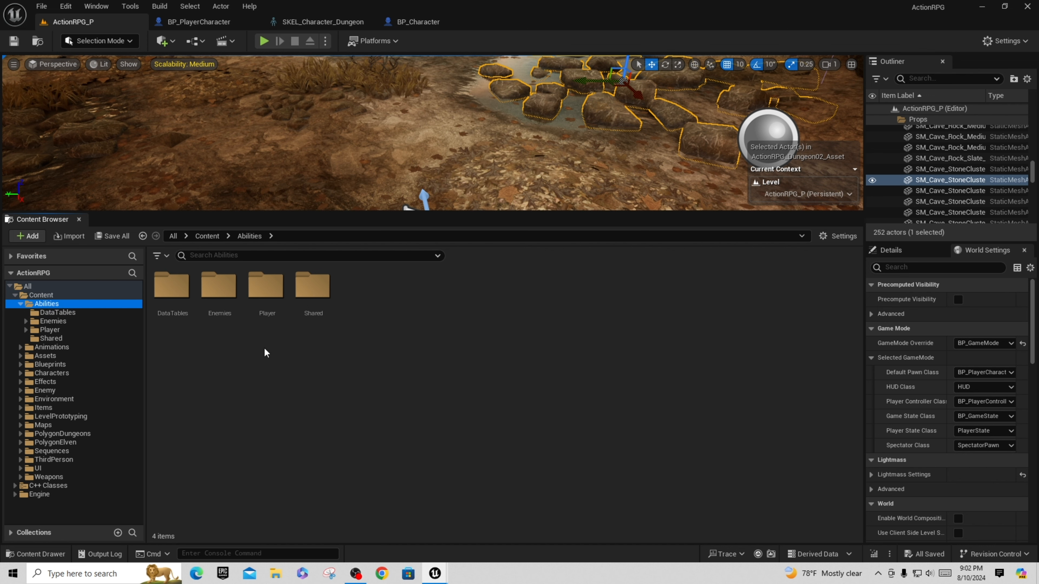
pyautogui.doubleClick(270, 289)
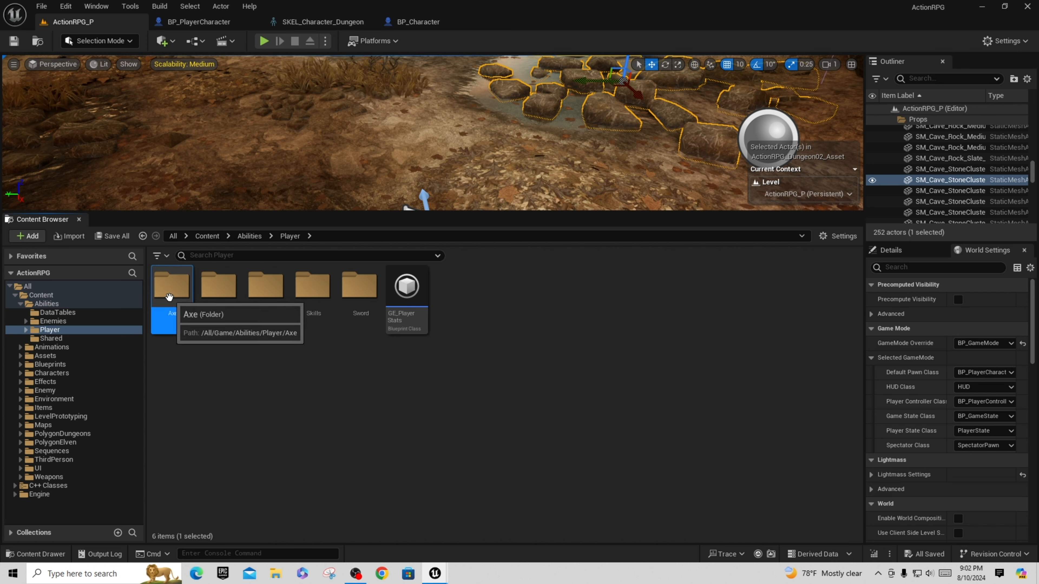
pyautogui.doubleClick(174, 304)
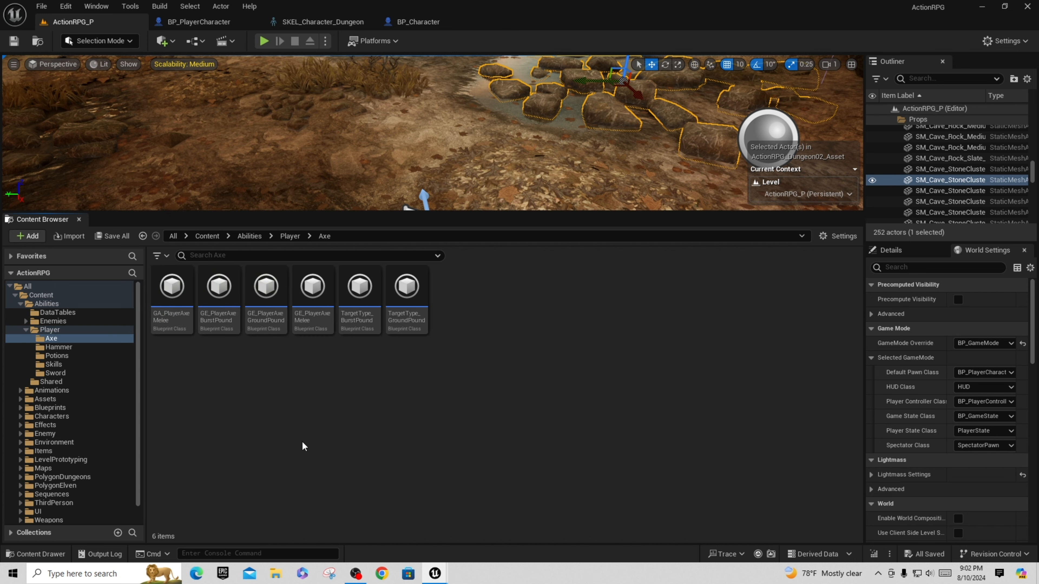
pyautogui.doubleClick(179, 311)
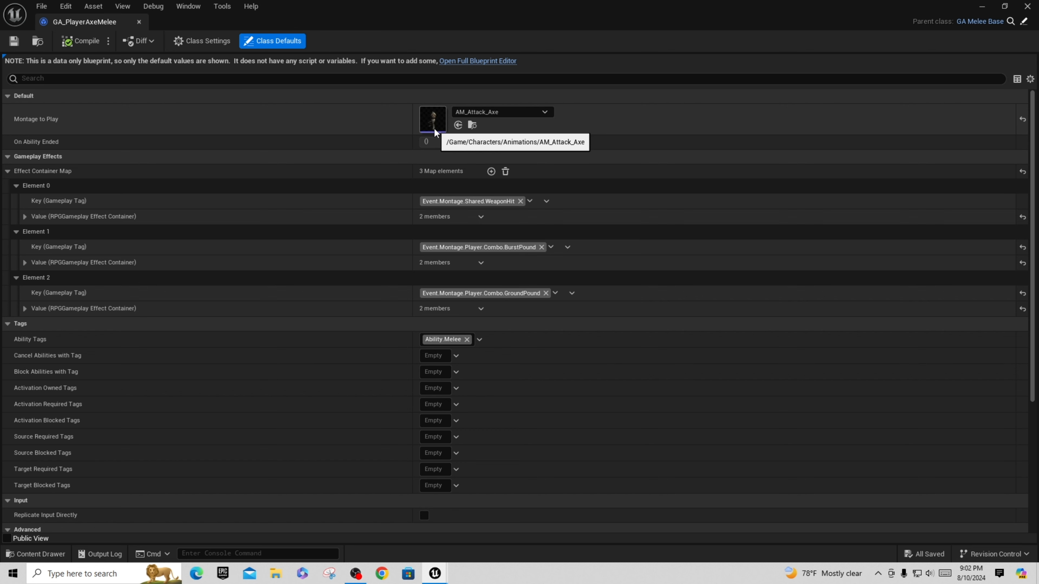
# Locate the assigned AM_Attack_Axe montage among the project assets, dock GA_PlayerAxeMelee beside the other open blueprints, and return to it.
pyautogui.click(472, 126)
pyautogui.moveTo(101, 22); pyautogui.dragTo(513, 29)
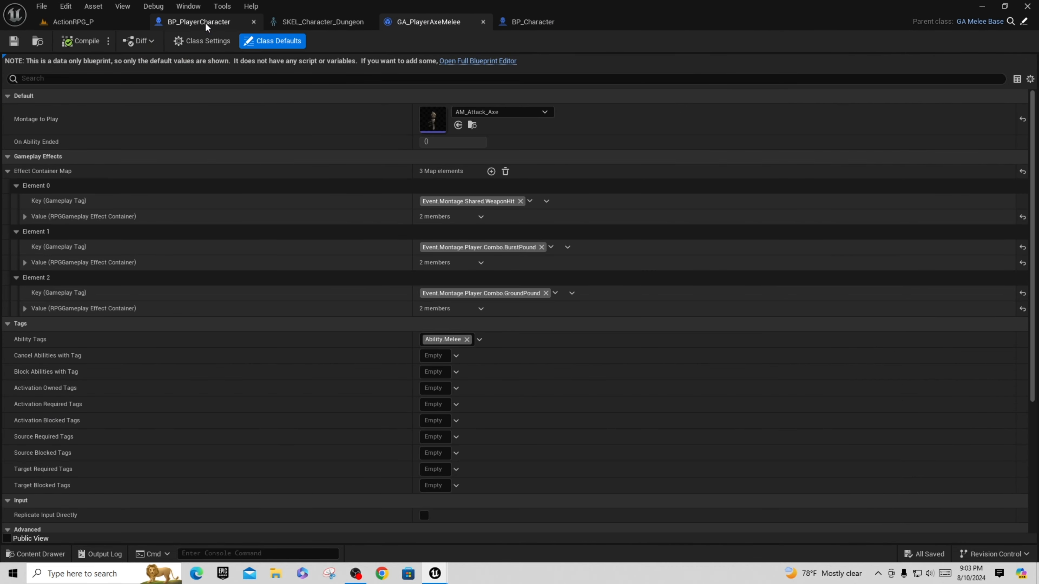
pyautogui.click(89, 22)
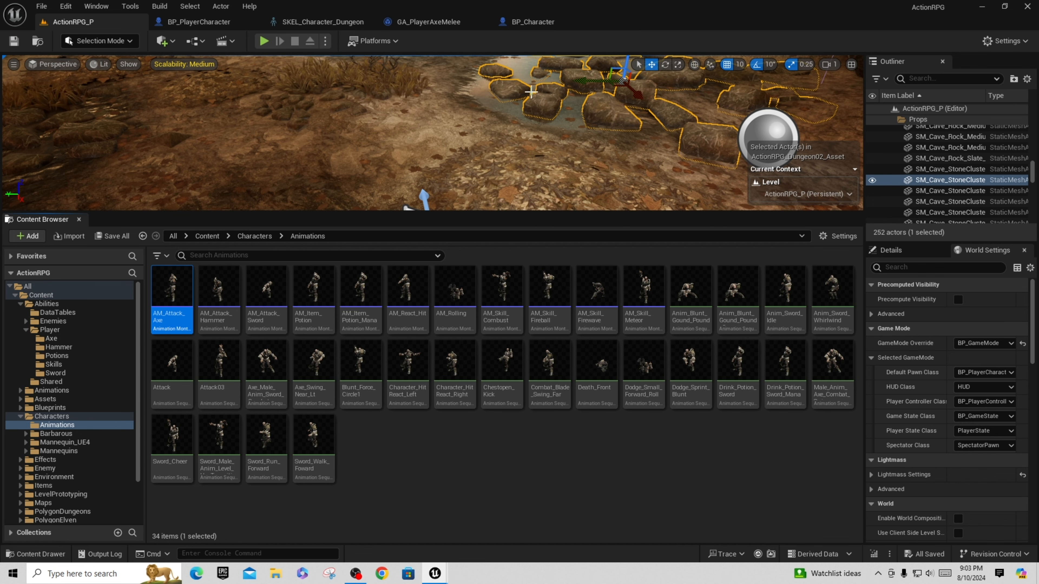
pyautogui.click(423, 23)
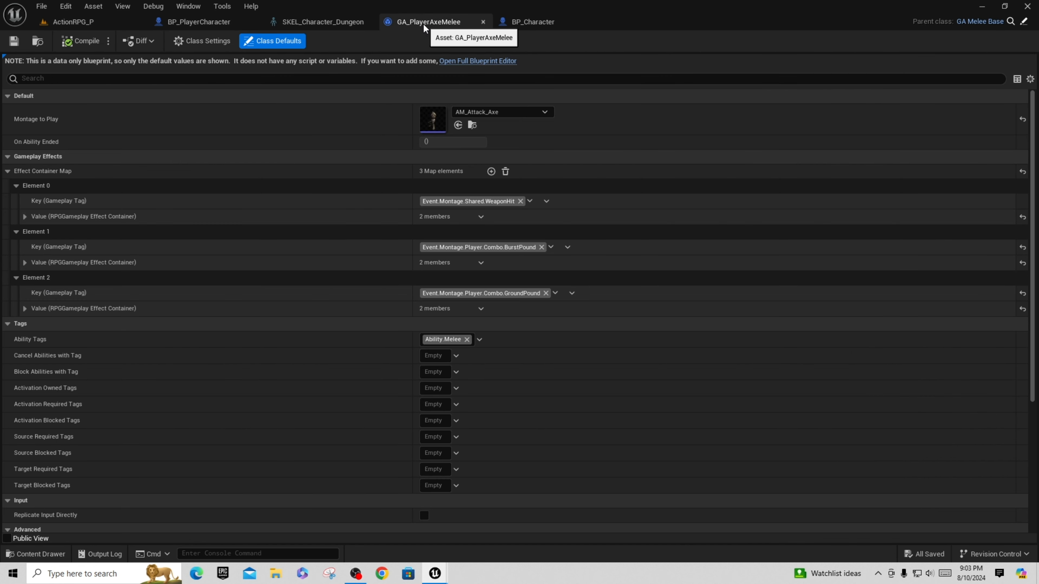
# Set Montage to Play to the AM_Attack_Axe montage from PolygonElven/RT_Anims.
pyautogui.click(545, 111)
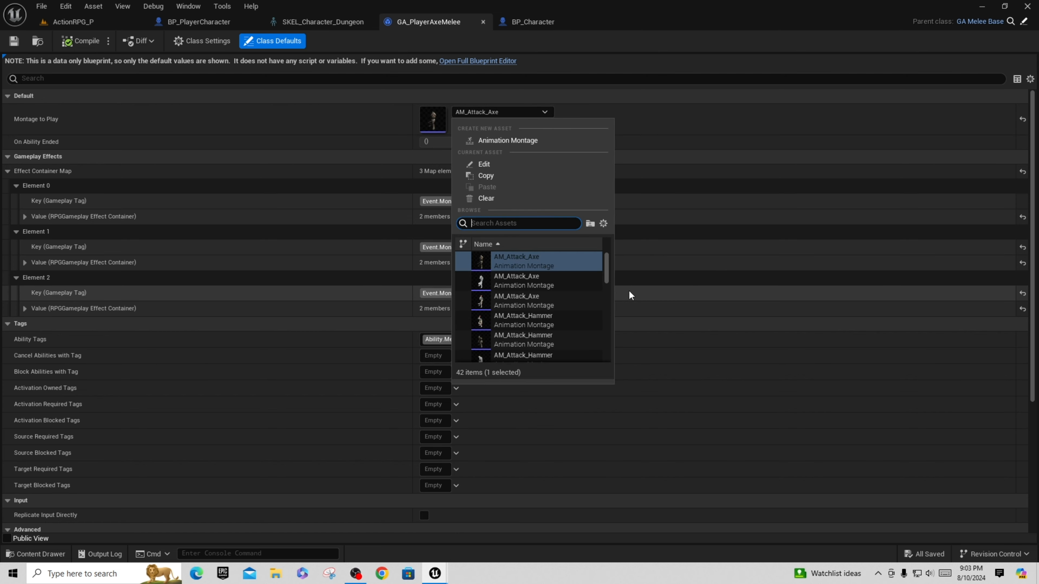
pyautogui.moveTo(508, 283)
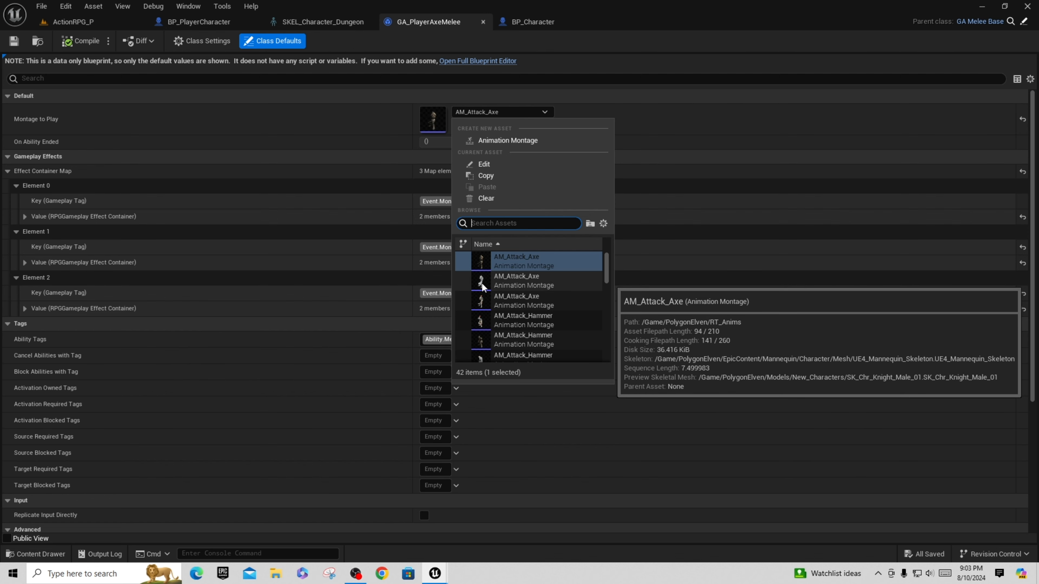
pyautogui.click(520, 281)
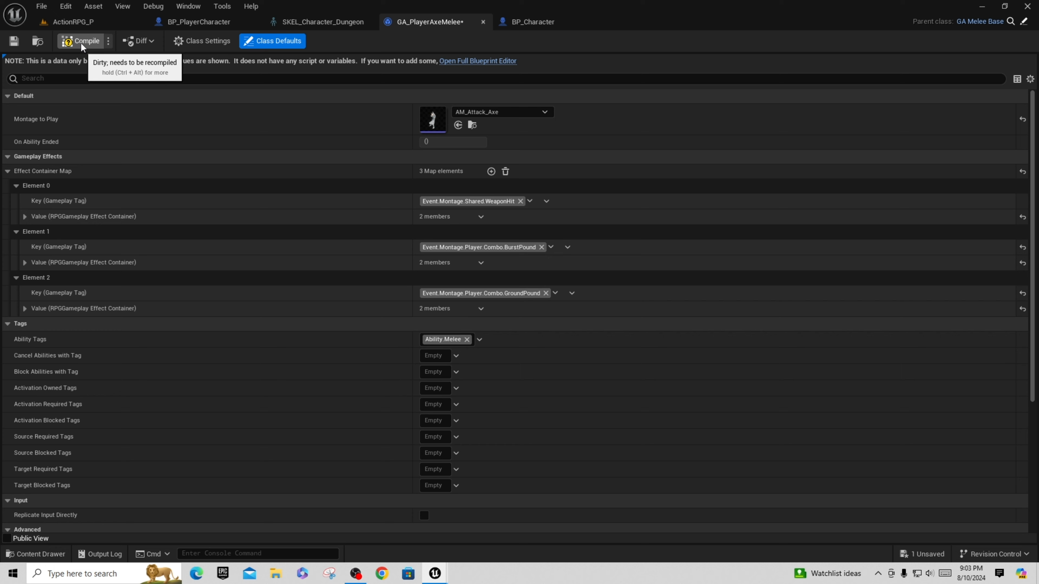
# Set GA_PlayerAxeMelee's Montage to Play to the AM_Attack_Axe montage from PolygonDungeons/RT_Anims and review the remaining class defaults.
pyautogui.click(544, 110)
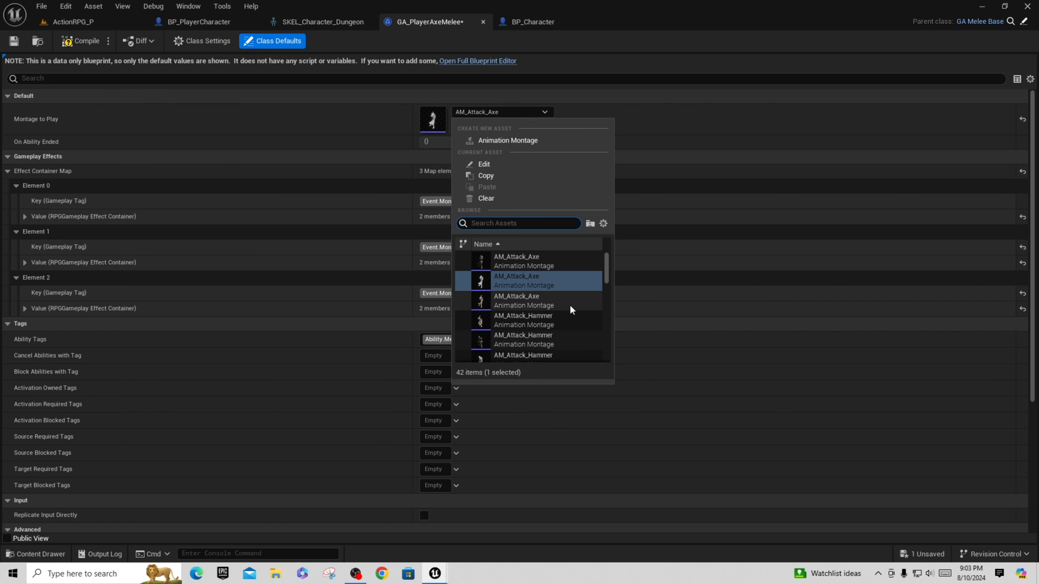
pyautogui.moveTo(556, 304)
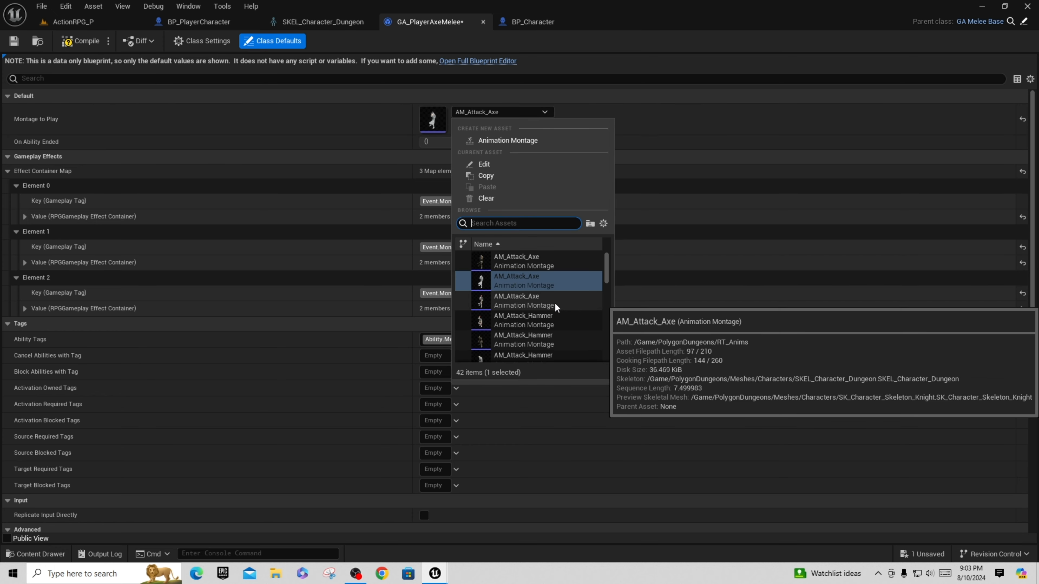
pyautogui.click(488, 303)
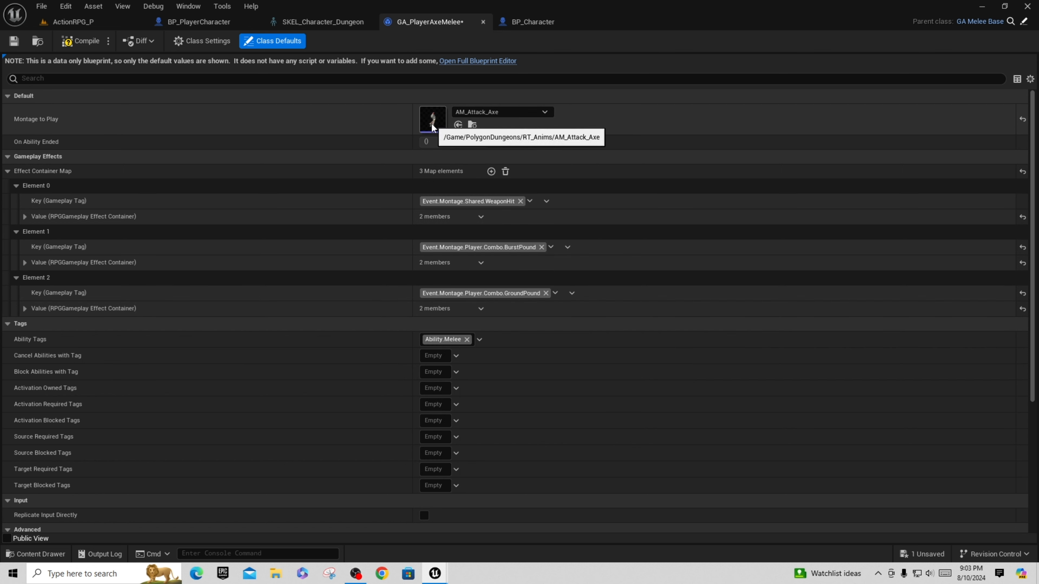
pyautogui.scroll(-5, 566, 422)
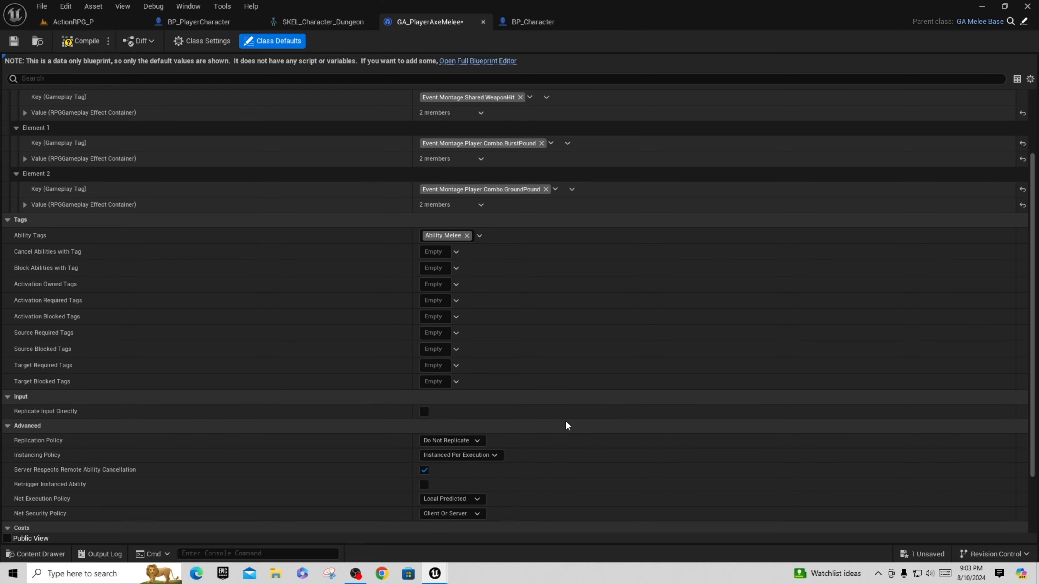
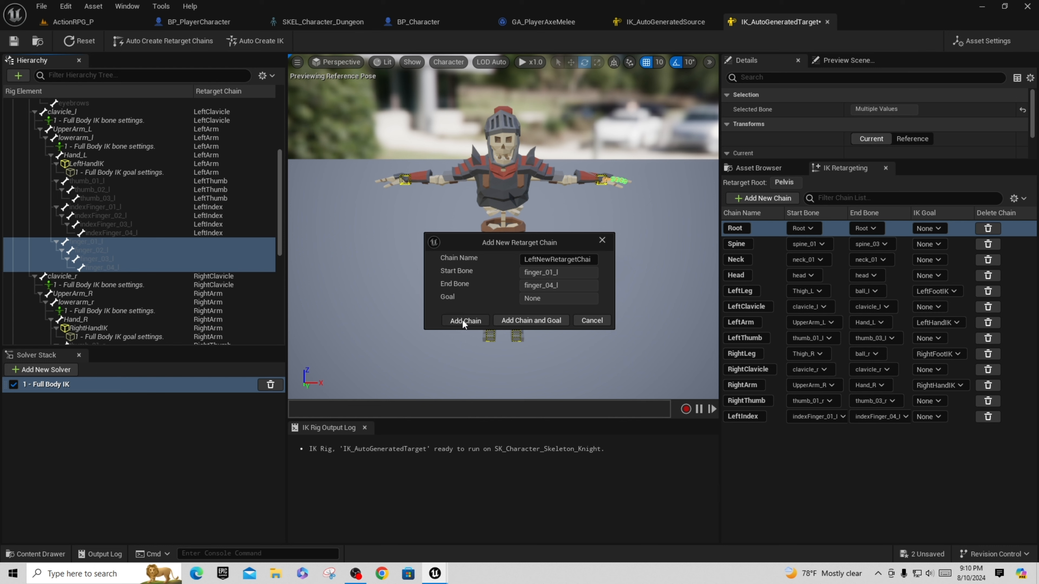
# Add the retarget chain from finger_01_l to finger_04_l without a goal and rename it LeftFinger.
pyautogui.click(461, 320)
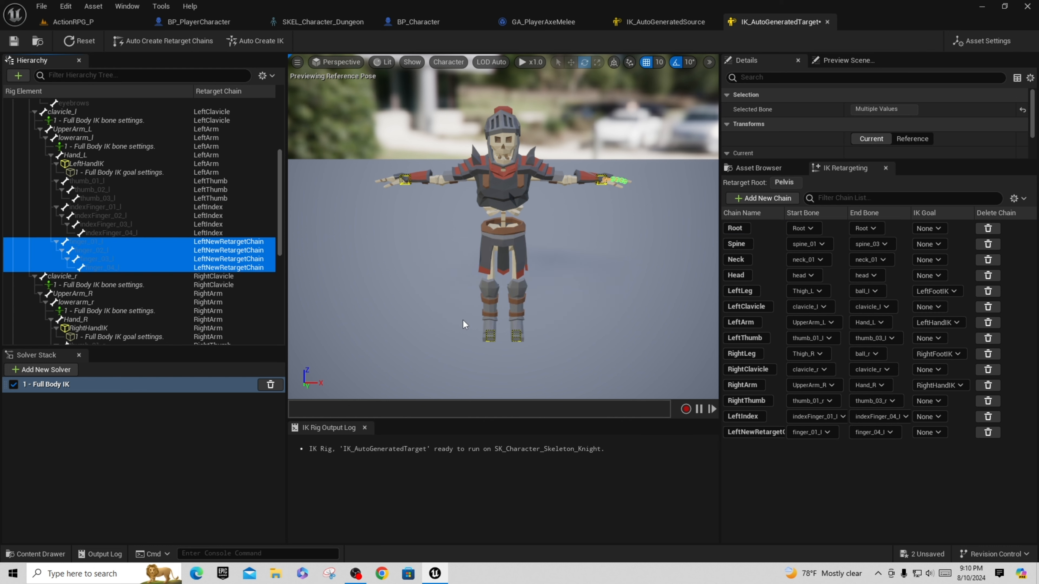
pyautogui.click(761, 432)
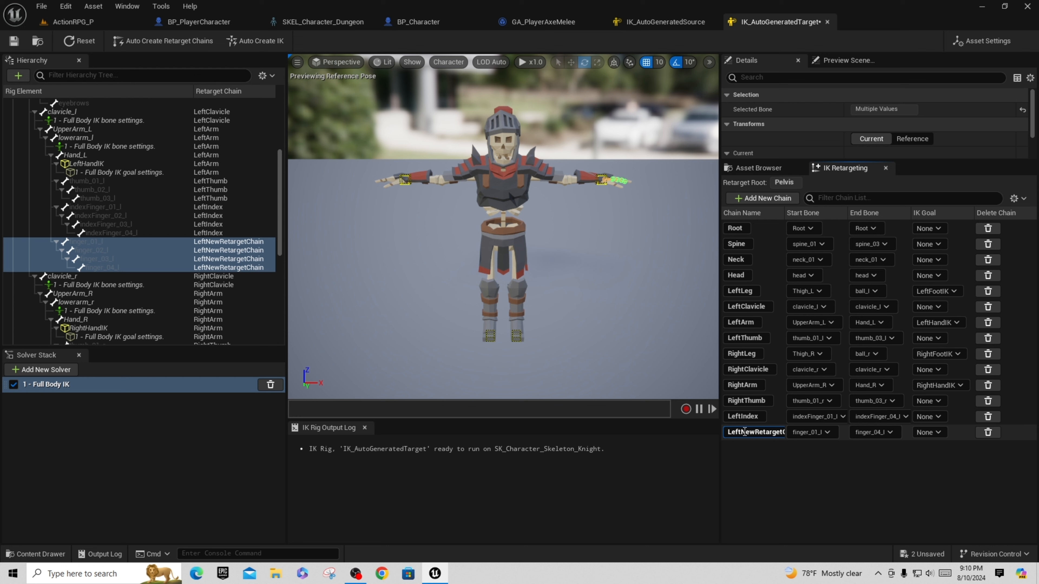
pyautogui.moveTo(745, 431); pyautogui.dragTo(802, 432)
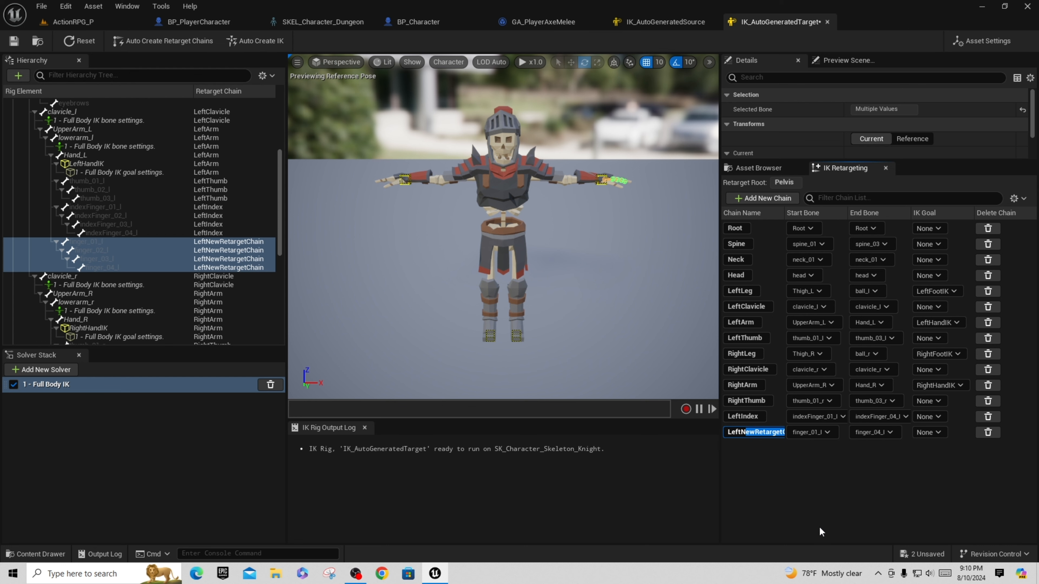
pyautogui.press('BackSpace')
pyautogui.press('BackSpace')
pyautogui.write('Funger')
pyautogui.press('BackSpace')
pyautogui.write('i')
pyautogui.press('Return')
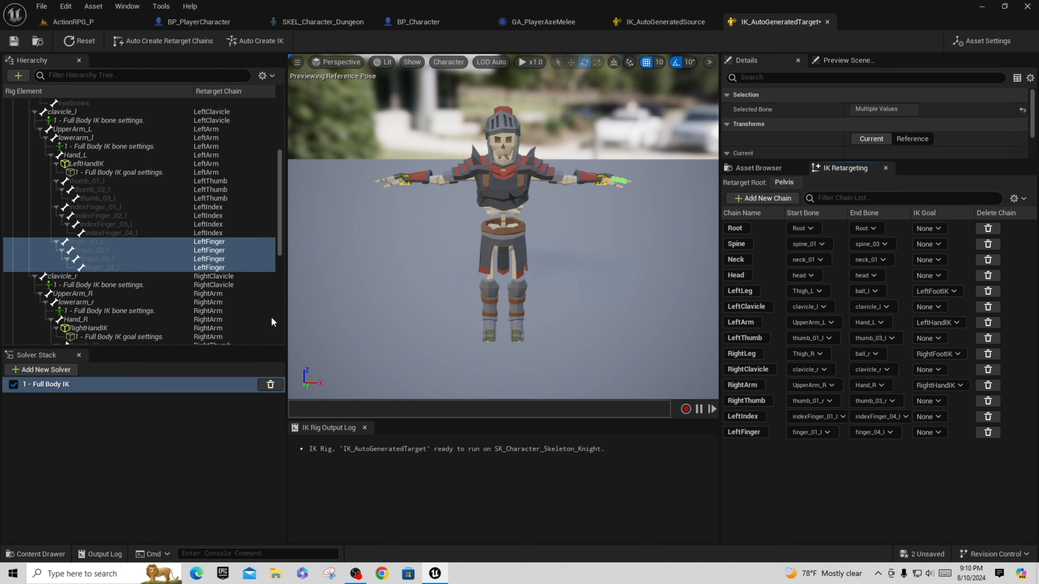
# Add a RightIndex retarget chain spanning bones indexFinger_01_r to indexFinger_04_r, without a goal.
pyautogui.scroll(-5, 226, 307)
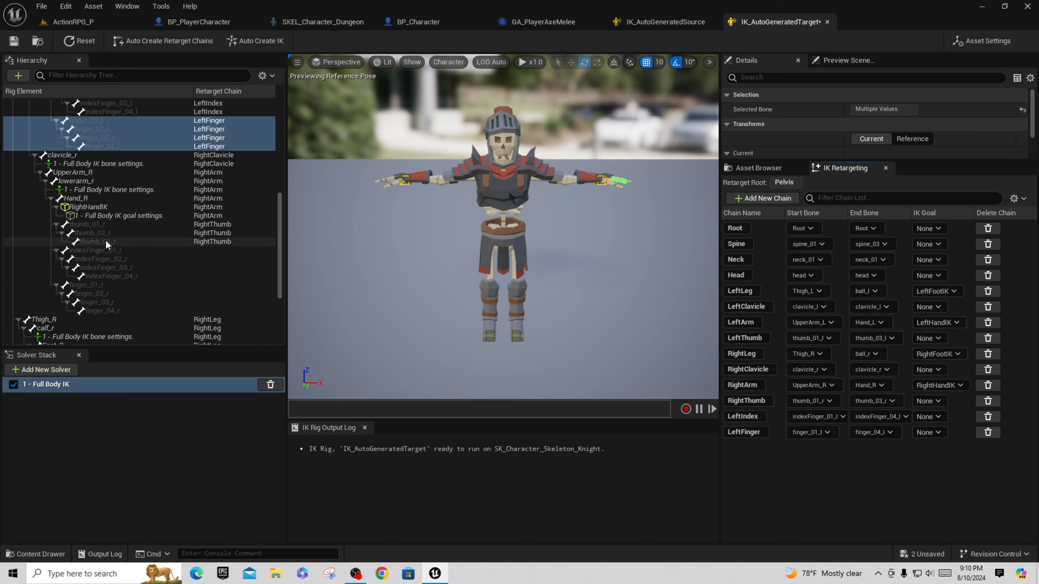
pyautogui.click(99, 250)
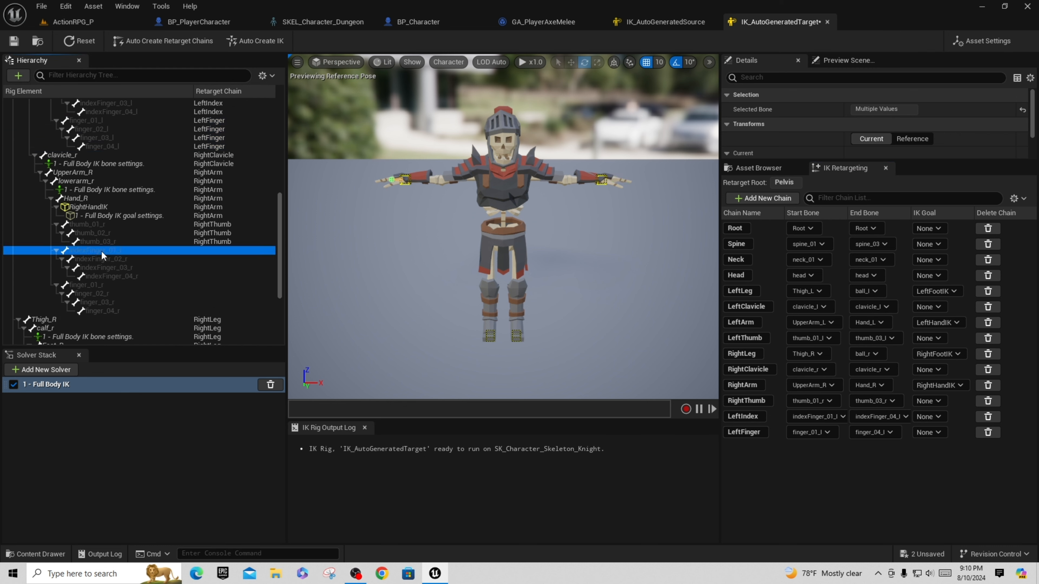
pyautogui.keyDown('shift'); pyautogui.click(134, 277); pyautogui.keyUp('shift')
pyautogui.rightClick(139, 278)
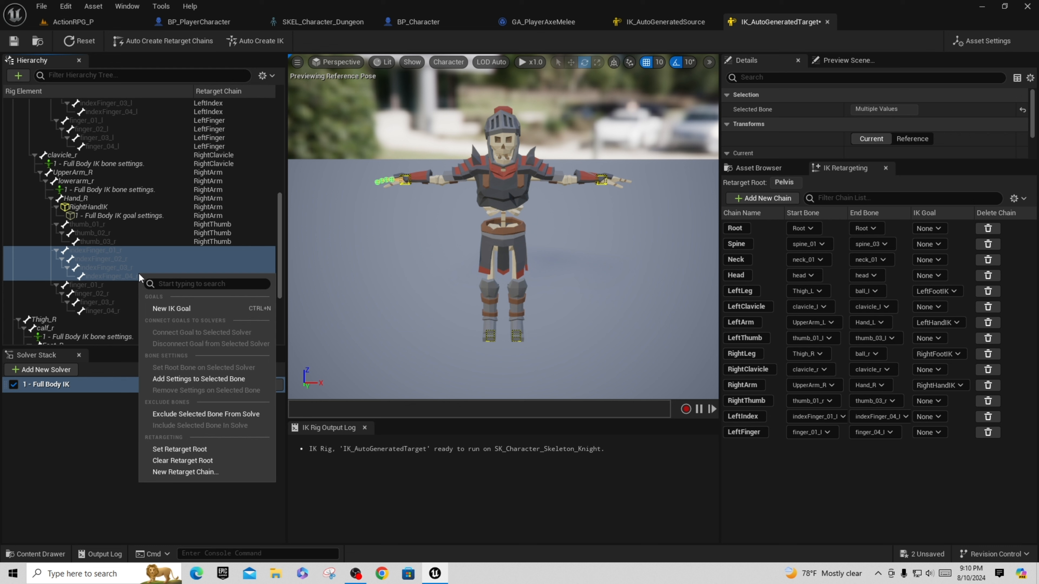
pyautogui.click(183, 473)
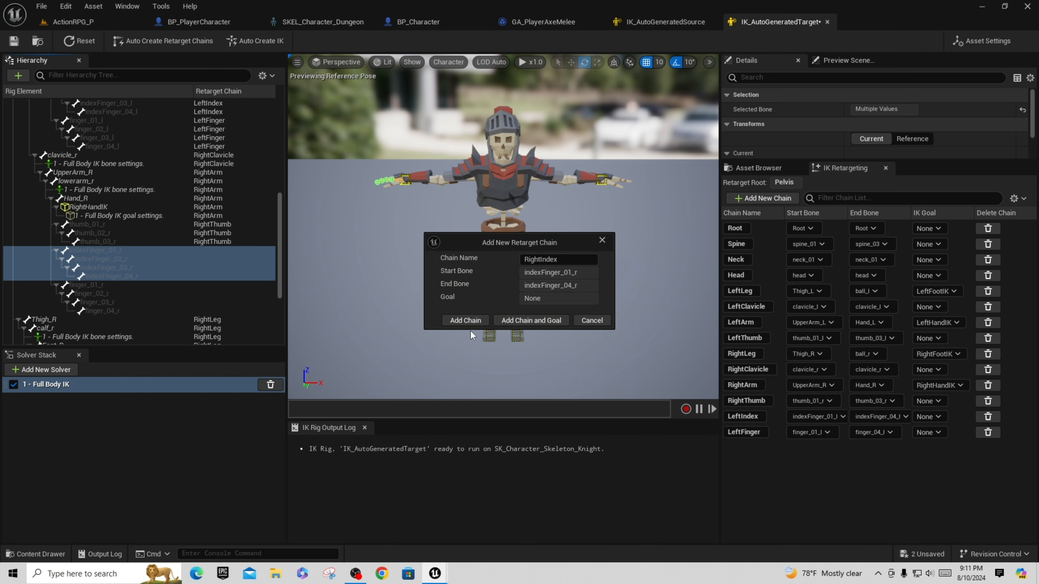
pyautogui.click(462, 320)
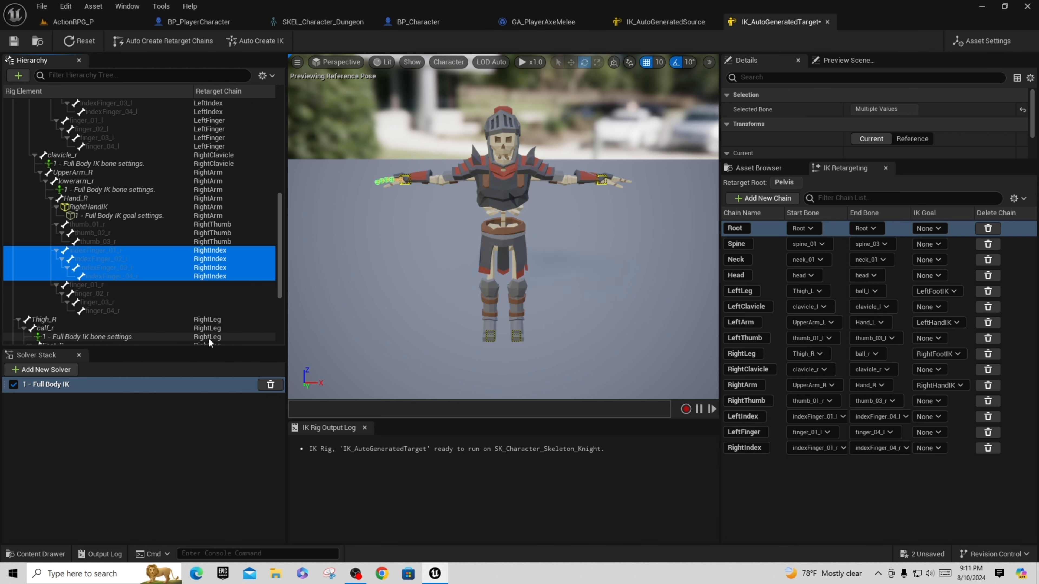
# Add a retarget chain named RightFinger spanning finger_01_r to finger_04_r, without a goal, and save the IK rig.
pyautogui.click(101, 286)
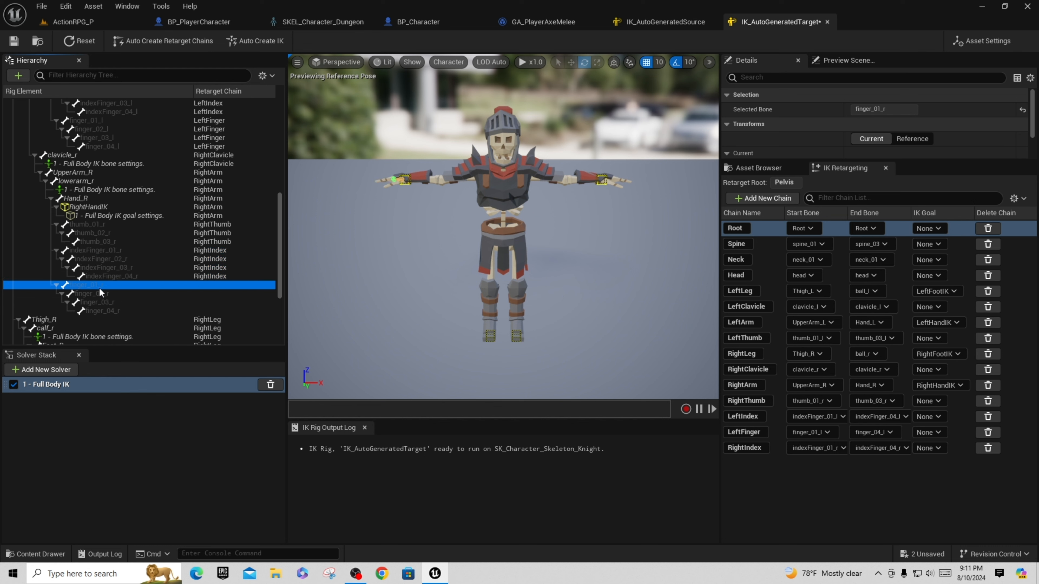
pyautogui.keyDown('shift'); pyautogui.click(113, 311); pyautogui.keyUp('shift')
pyautogui.rightClick(112, 310)
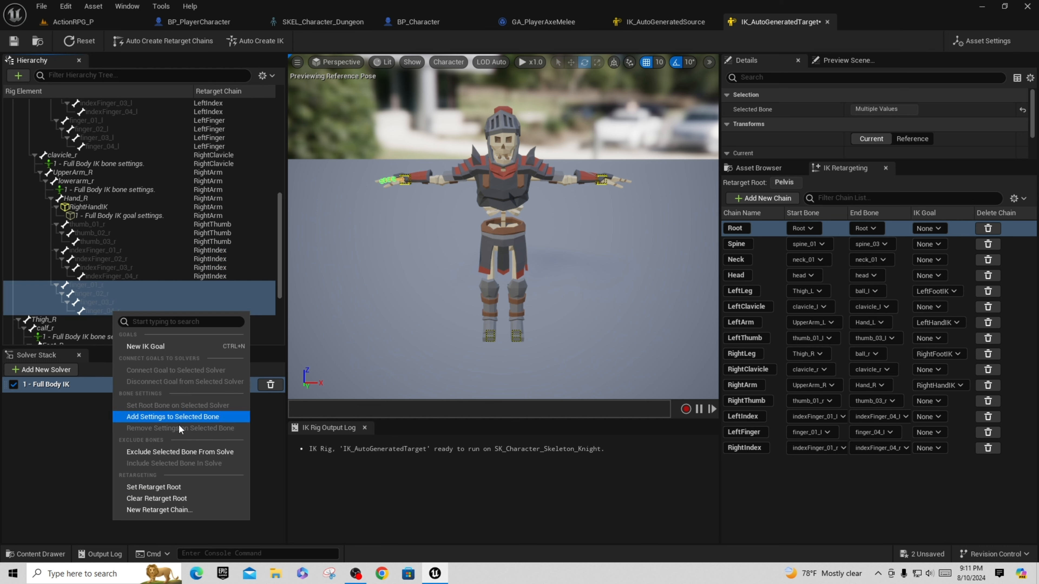
pyautogui.click(155, 510)
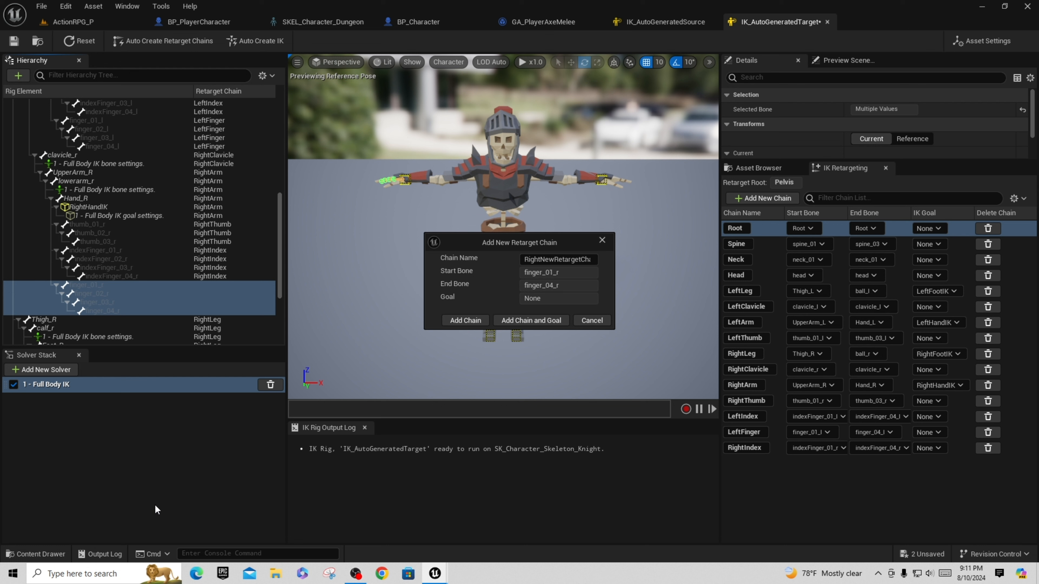
pyautogui.click(557, 262)
pyautogui.moveTo(541, 260); pyautogui.dragTo(690, 256)
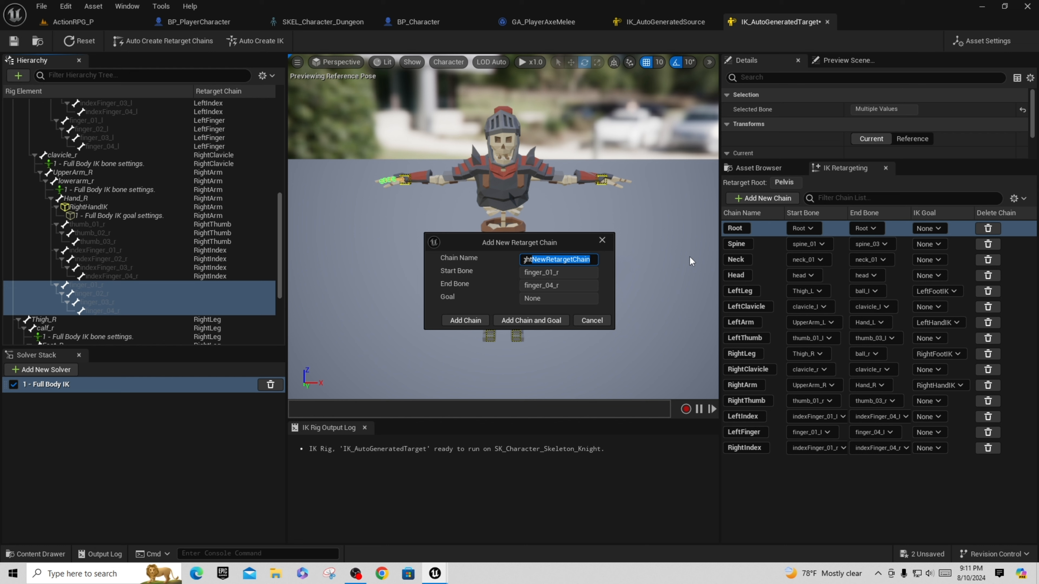
pyautogui.write('Finger')
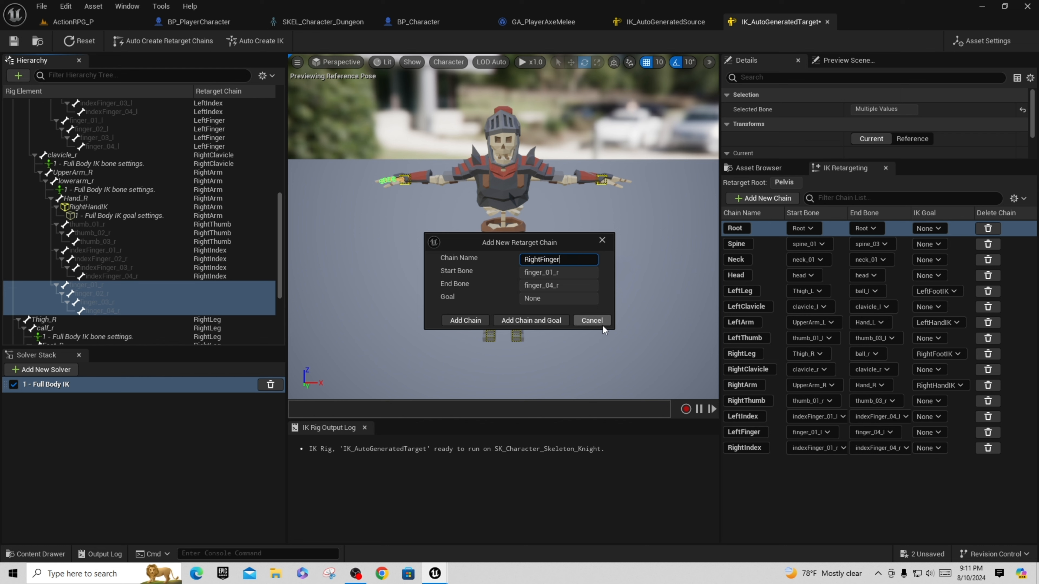
pyautogui.click(476, 321)
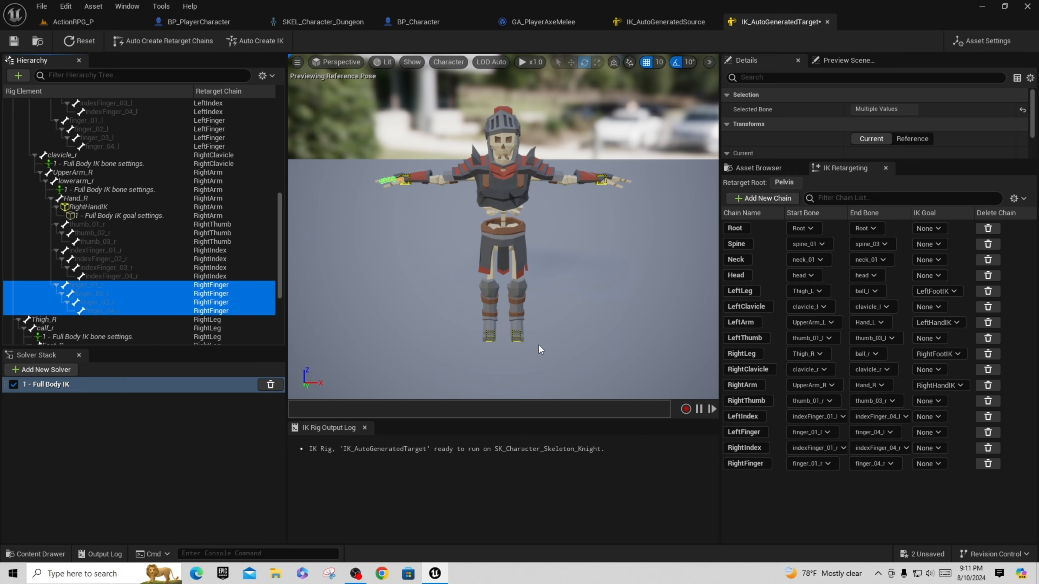
pyautogui.click(15, 43)
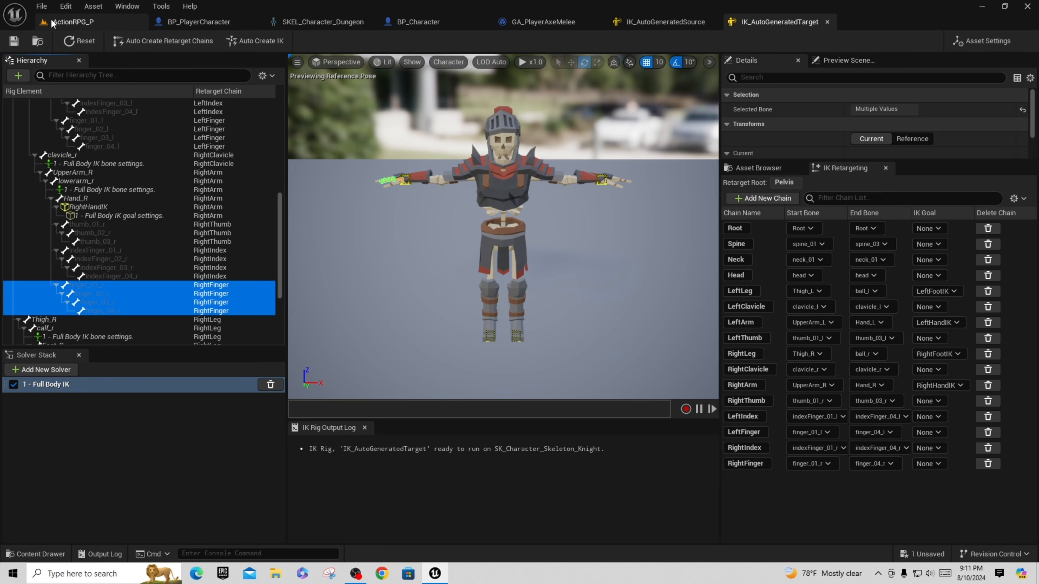
# Play-test the ActionRPG_P level to check the skeleton knight in game, and stop the session.
pyautogui.click(73, 22)
pyautogui.click(263, 41)
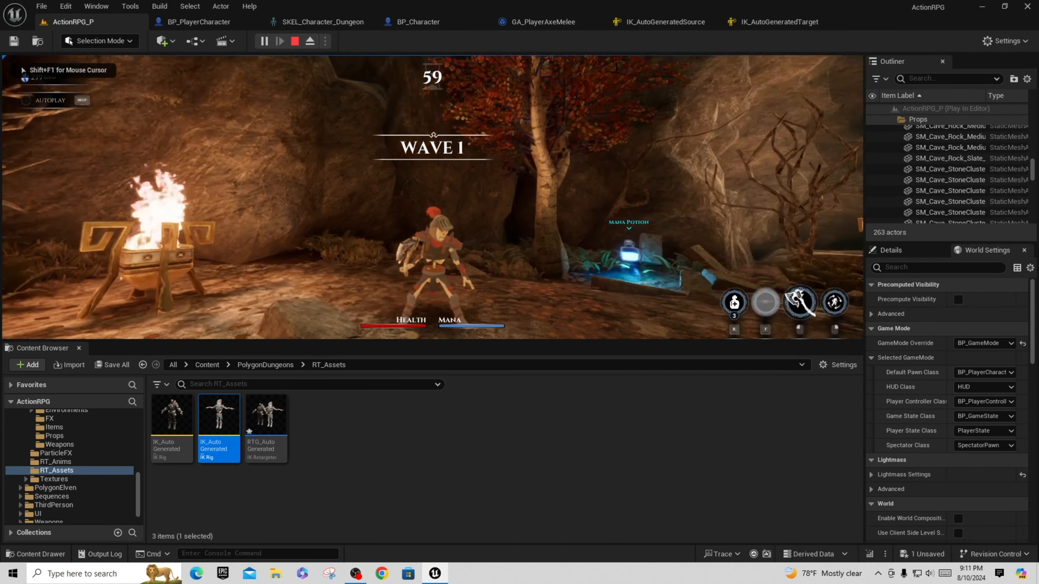
pyautogui.press('Escape')
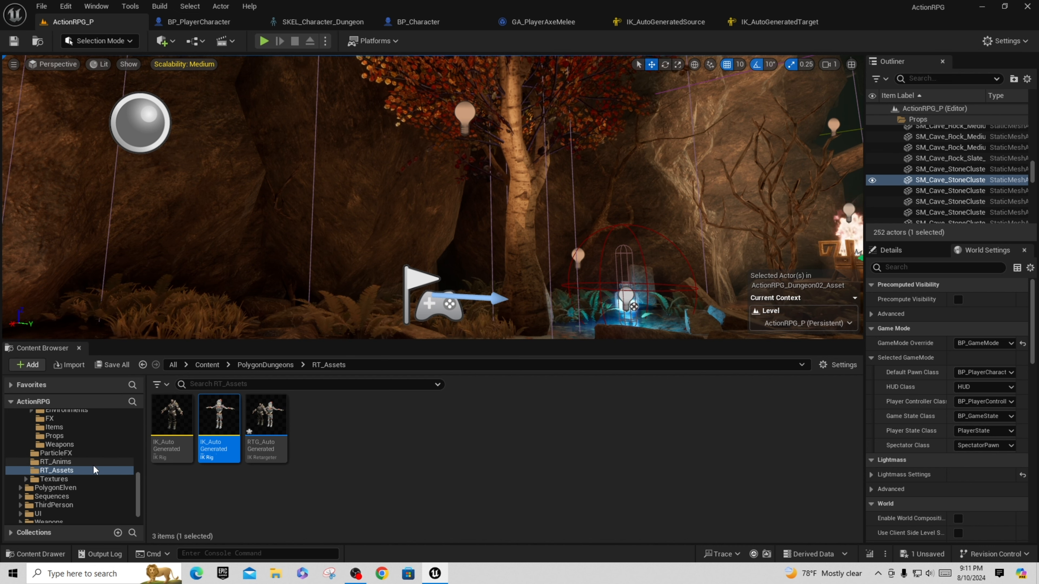
# Show the PolygonDungeons/RT_Anims folder and enlarge the asset browsing area.
pyautogui.scroll(-1, 94, 469)
pyautogui.scroll(3, 94, 469)
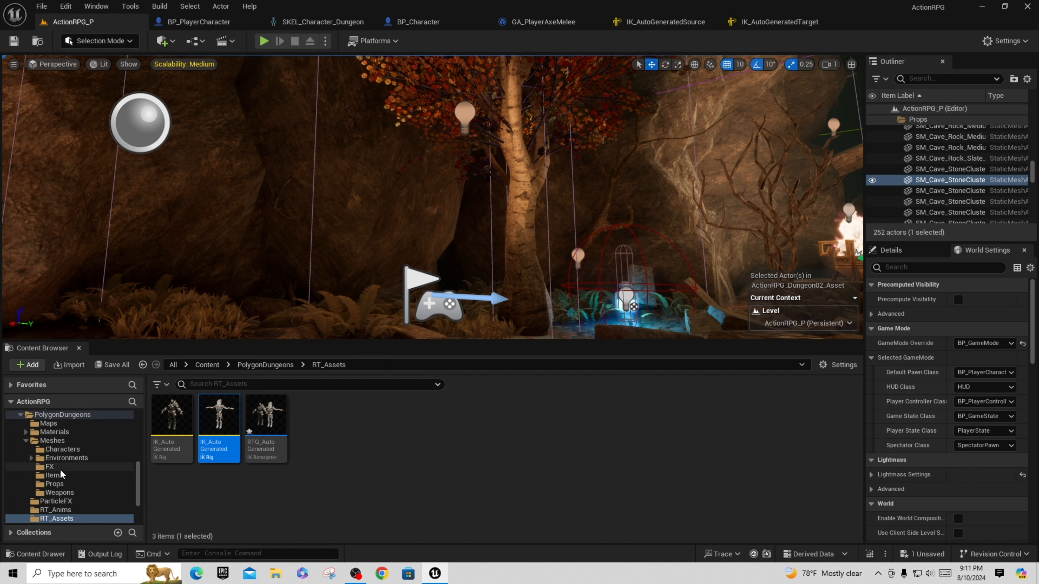
pyautogui.click(46, 450)
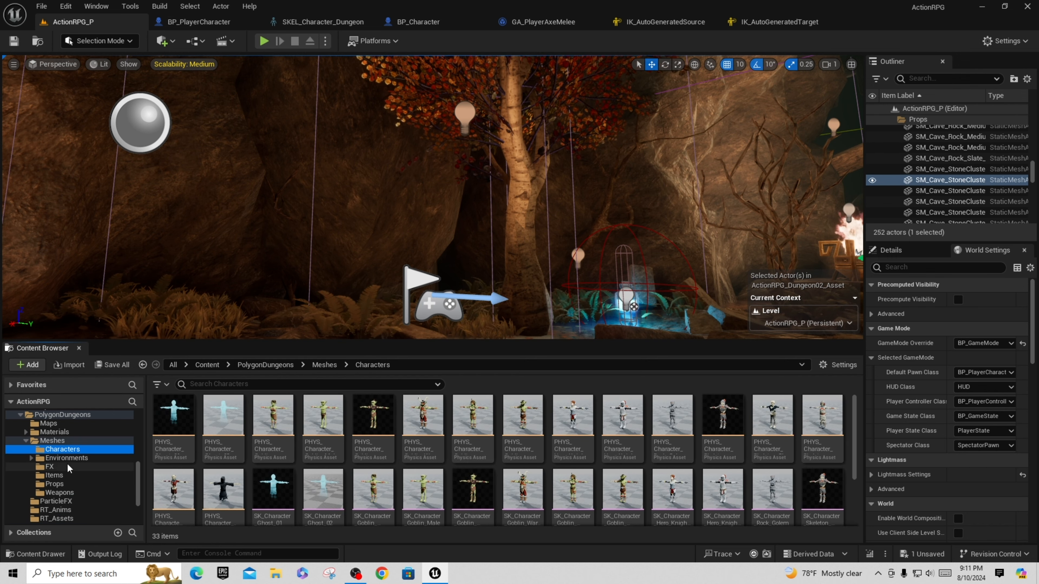
pyautogui.scroll(-1, 61, 487)
pyautogui.click(62, 493)
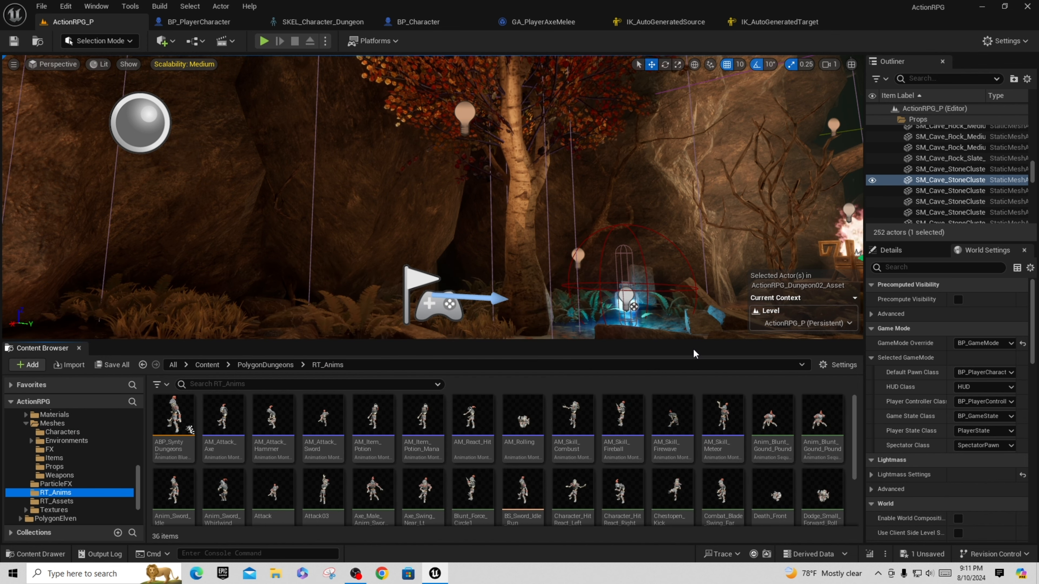
pyautogui.moveTo(698, 341); pyautogui.dragTo(700, 268)
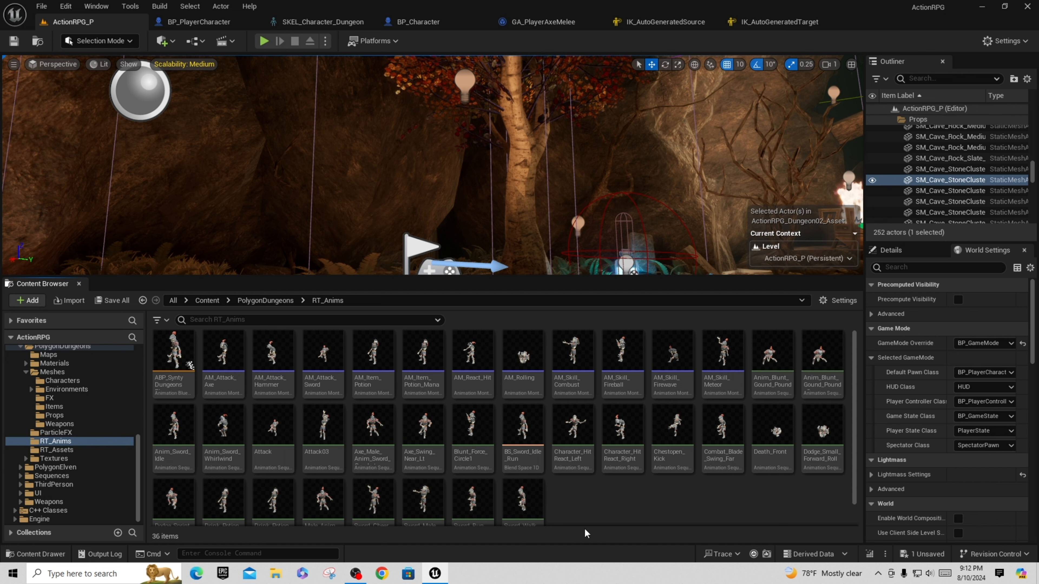
# Filter the RT_Anims assets by "axe" and open the Male_Anim_Axe_Combat_Swing animation.
pyautogui.click(425, 437)
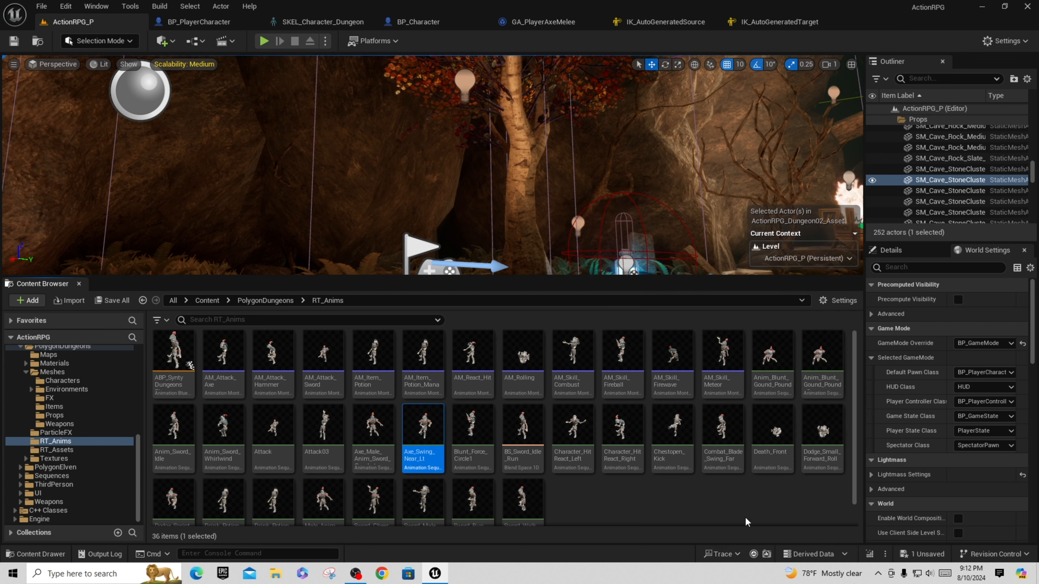
pyautogui.scroll(-1, 758, 491)
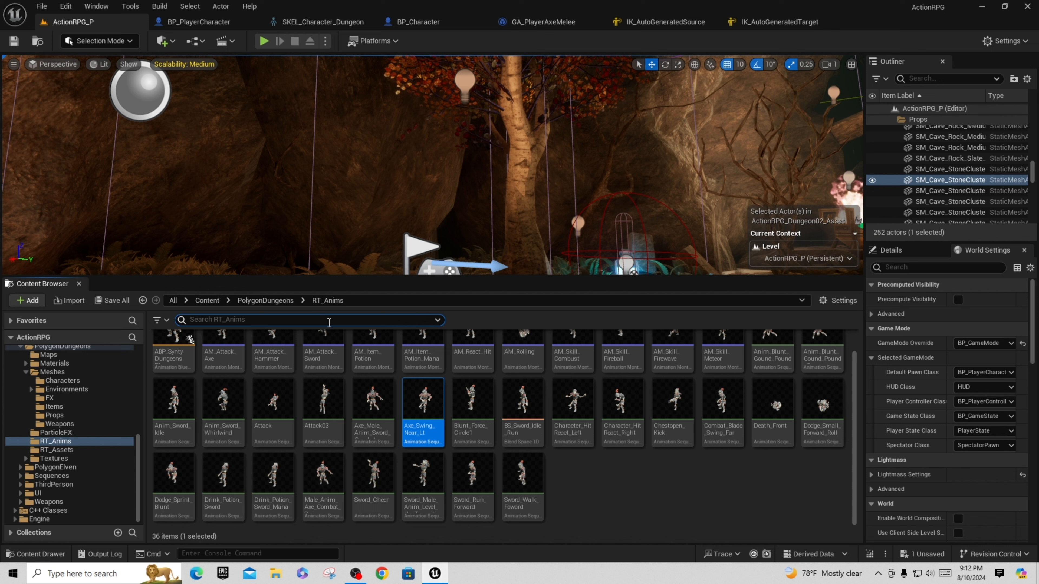
pyautogui.write('axe')
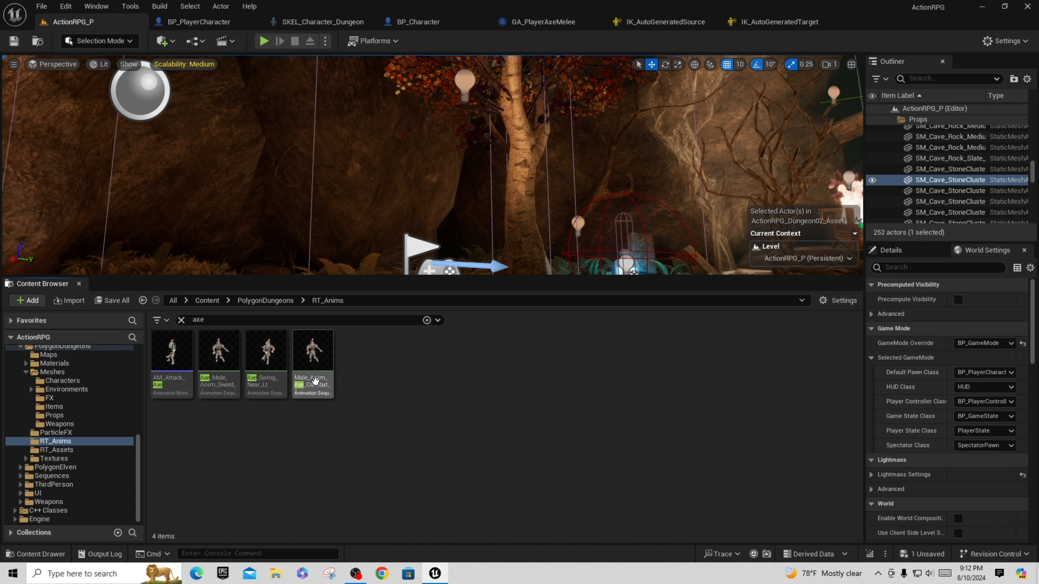
pyautogui.doubleClick(315, 380)
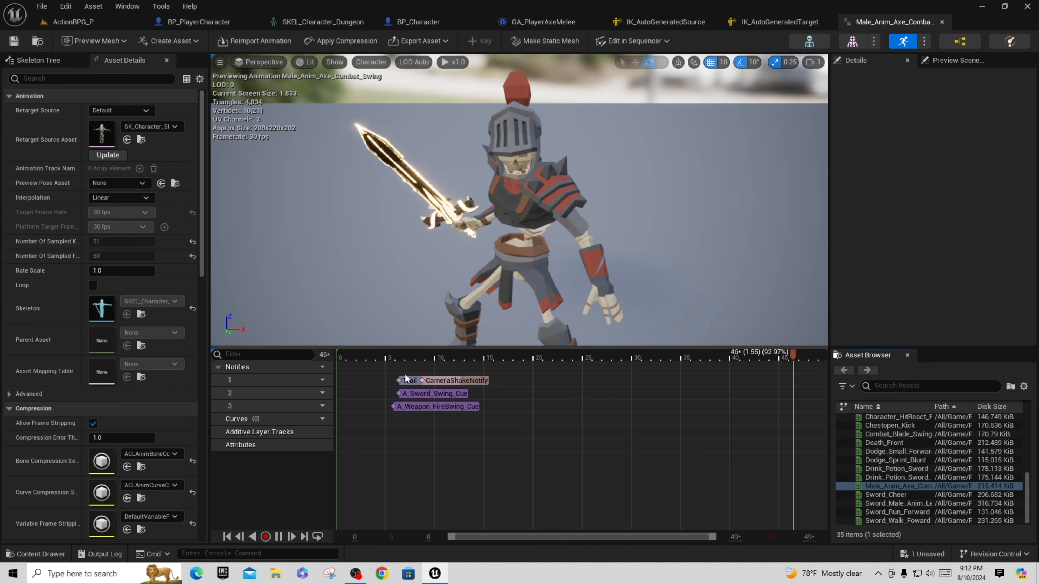
# Pause the axe swing animation and examine up close how the skeleton knight's right hand grips the sword.
pyautogui.click(278, 536)
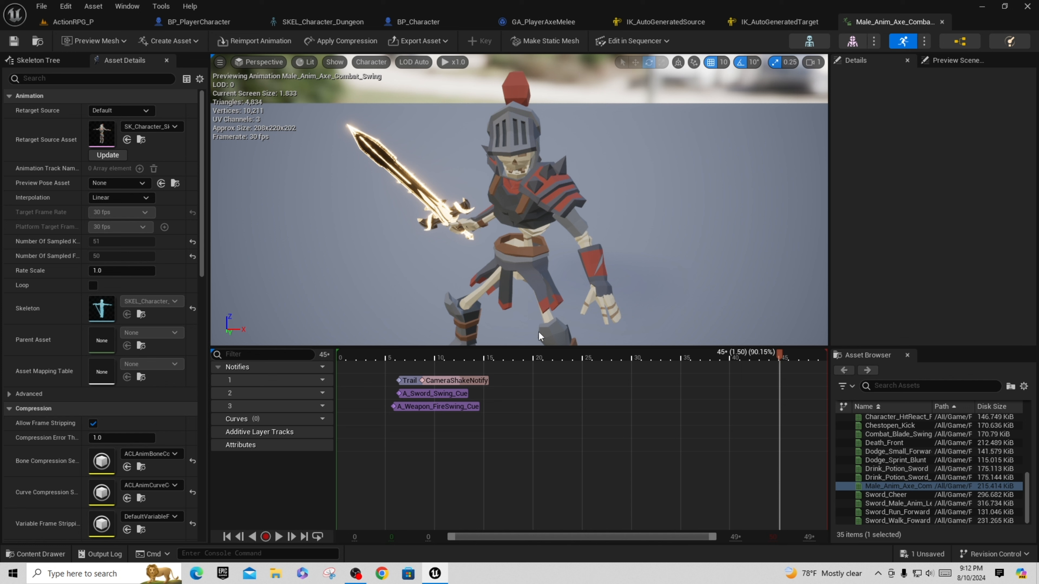
pyautogui.keyDown('ctrl'); pyautogui.click(399, 253); pyautogui.keyUp('ctrl')
pyautogui.keyDown('alt'); pyautogui.moveTo(473, 234); pyautogui.dragTo(573, 256); pyautogui.keyUp('alt')
pyautogui.scroll(3, 543, 275)
pyautogui.scroll(3, 540, 276)
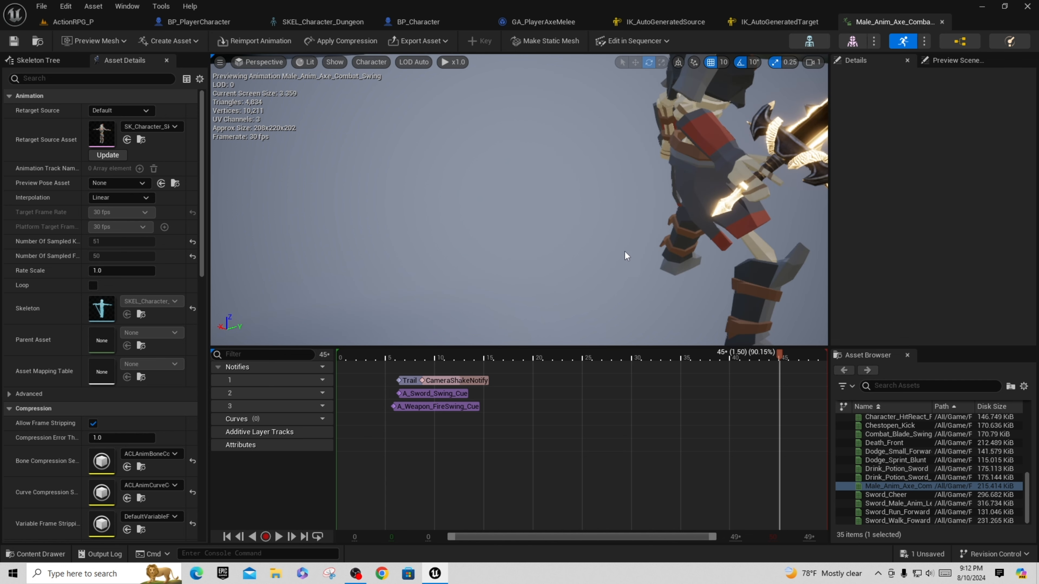
pyautogui.keyDown('alt'); pyautogui.moveTo(641, 245); pyautogui.dragTo(576, 233); pyautogui.keyUp('alt')
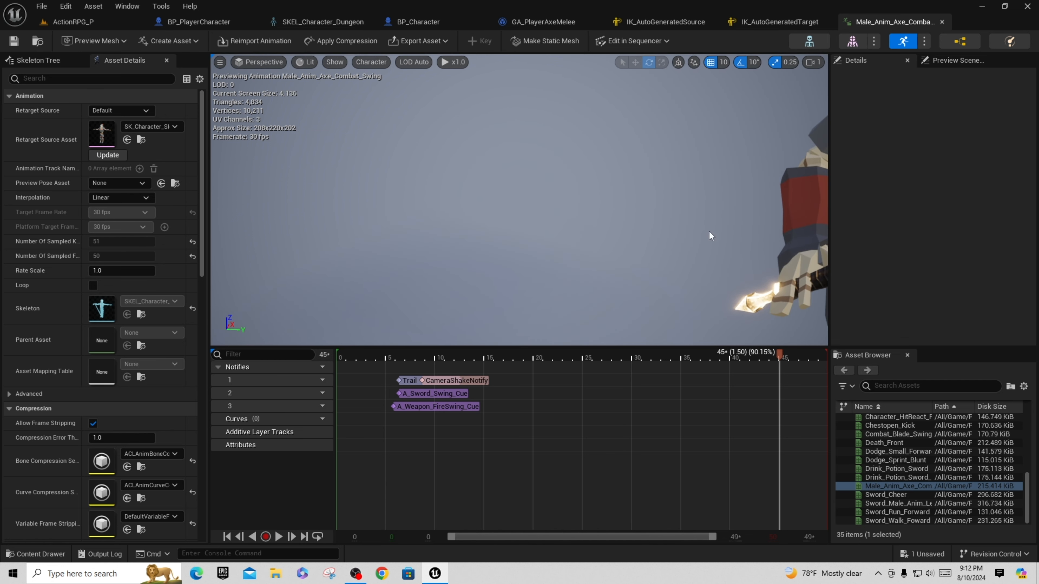
pyautogui.moveTo(709, 232); pyautogui.dragTo(751, 224)
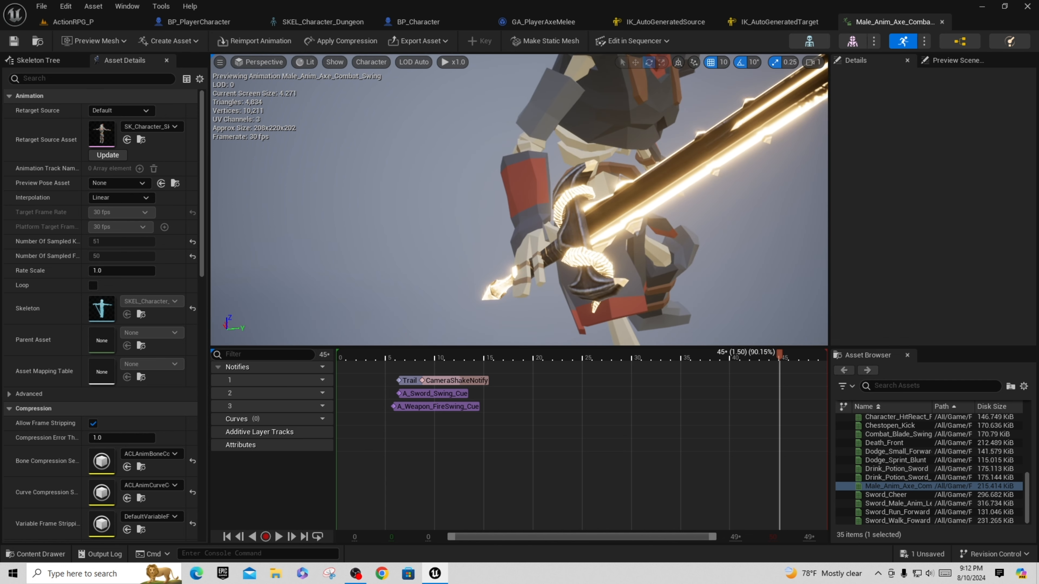
pyautogui.moveTo(629, 297); pyautogui.dragTo(629, 294)
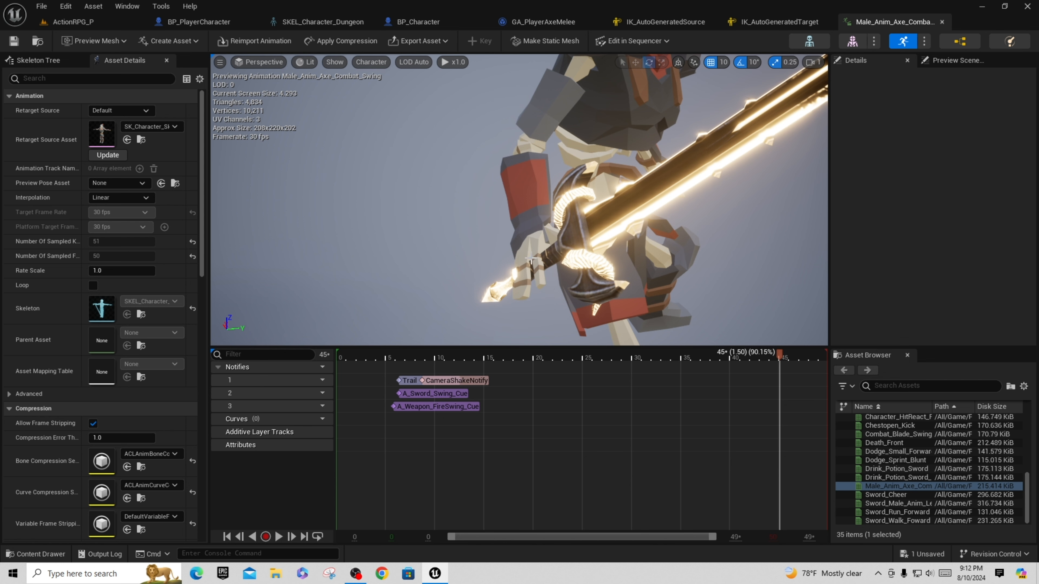
# Show the axe swing animation's skeleton tree and try rotating the right hand's finger_01_r bone toward the sword grip.
pyautogui.click(36, 62)
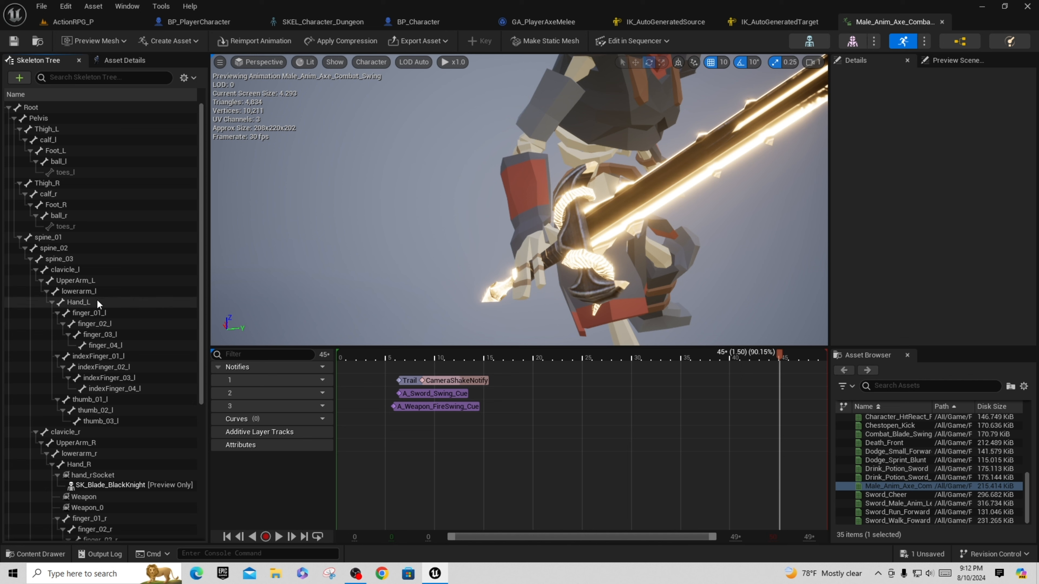
pyautogui.scroll(-5, 144, 441)
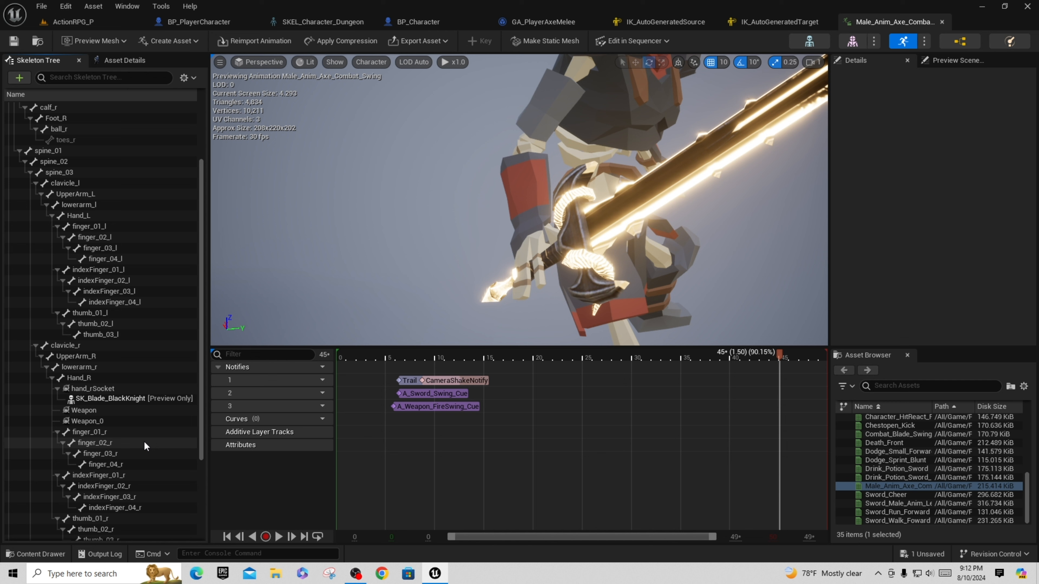
pyautogui.click(92, 415)
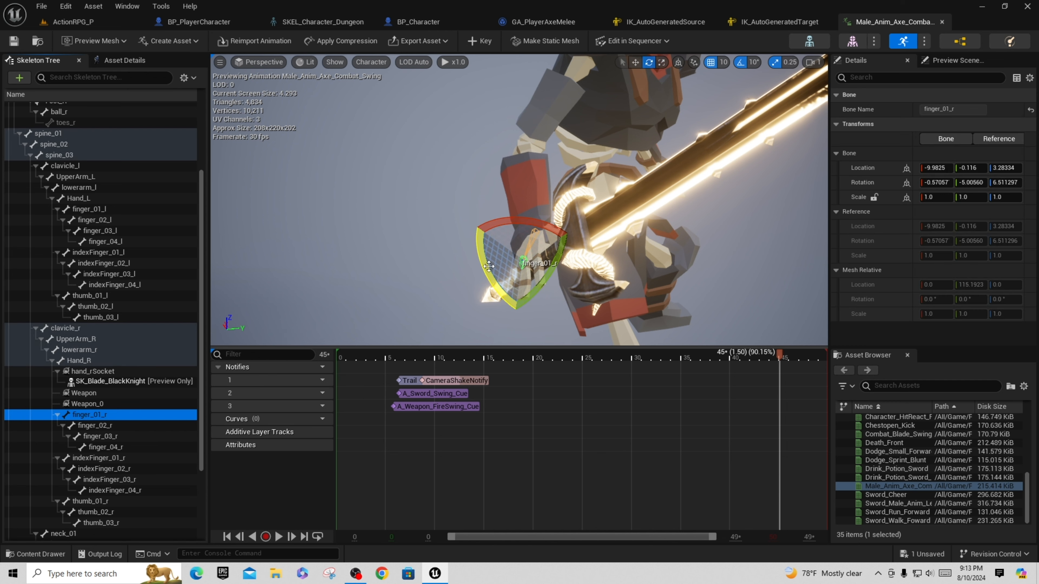
pyautogui.moveTo(487, 265); pyautogui.dragTo(491, 242)
pyautogui.moveTo(514, 204)
pyautogui.mouseDown()
pyautogui.moveTo(495, 207)
pyautogui.moveTo(534, 222)
pyautogui.moveTo(530, 212)
pyautogui.mouseUp()
# Adjust the finger_04_r bone slightly and curl finger_03_r around the hilt with a rotation of about 100° on its third axis.
pyautogui.click(103, 443)
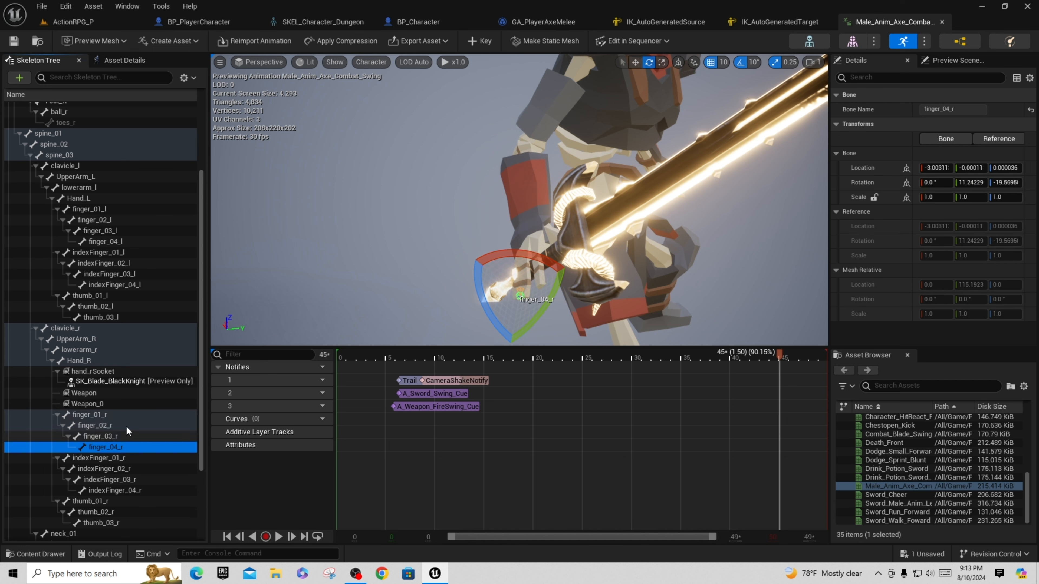
pyautogui.moveTo(476, 279)
pyautogui.mouseDown()
pyautogui.moveTo(486, 314)
pyautogui.moveTo(476, 283)
pyautogui.mouseUp()
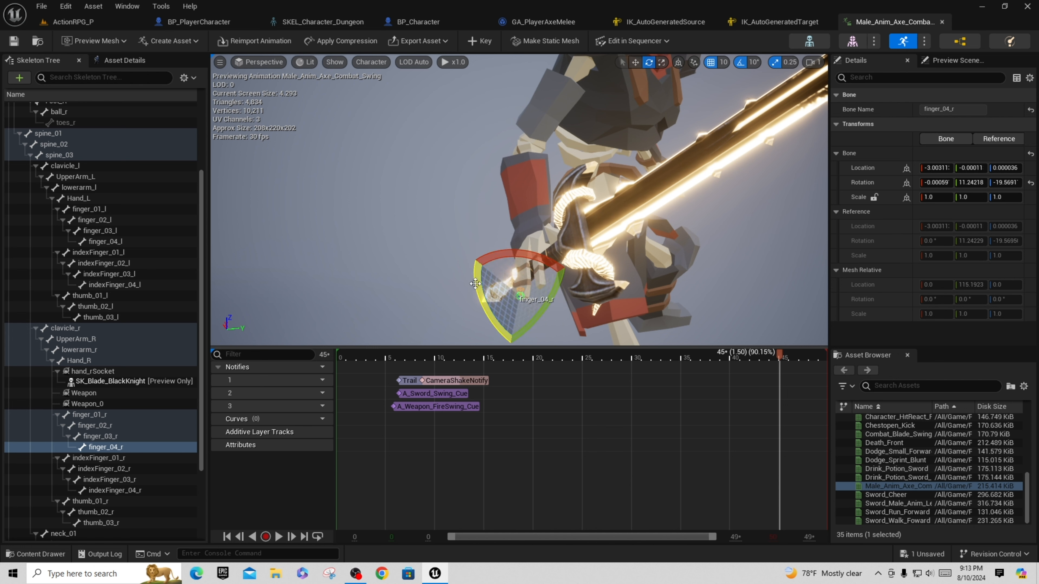
pyautogui.click(110, 439)
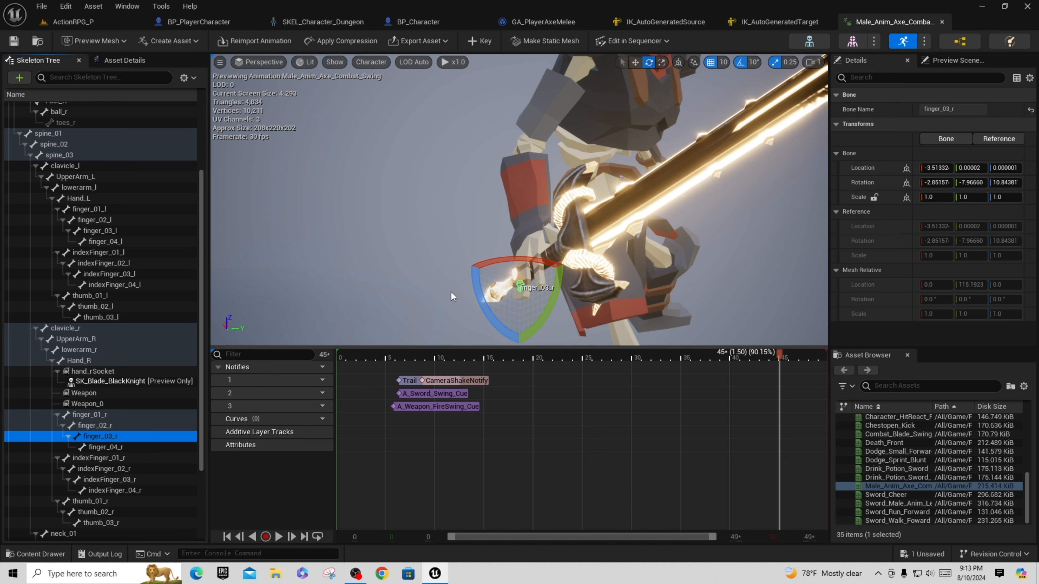
pyautogui.moveTo(469, 292); pyautogui.dragTo(475, 282)
pyautogui.moveTo(513, 227); pyautogui.dragTo(468, 264)
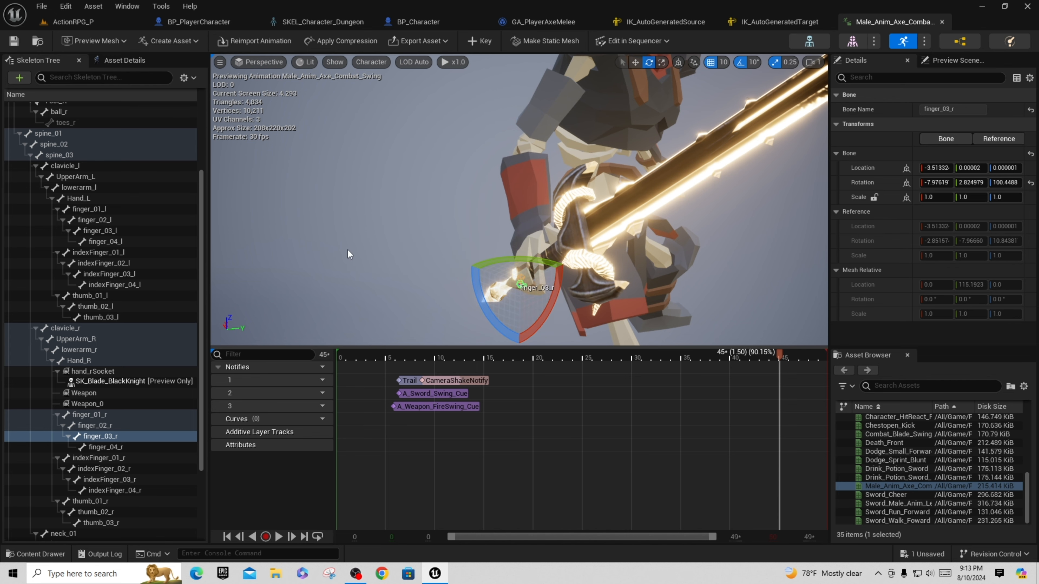
pyautogui.keyDown('alt'); pyautogui.moveTo(348, 253); pyautogui.dragTo(401, 196); pyautogui.keyUp('alt')
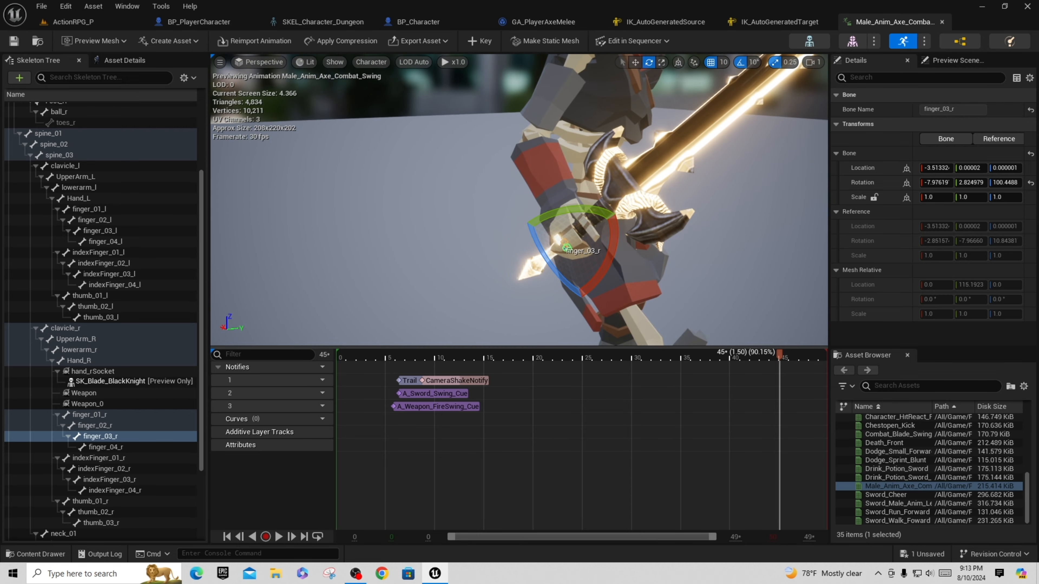
pyautogui.keyDown('alt'); pyautogui.moveTo(347, 250); pyautogui.dragTo(331, 260); pyautogui.keyUp('alt')
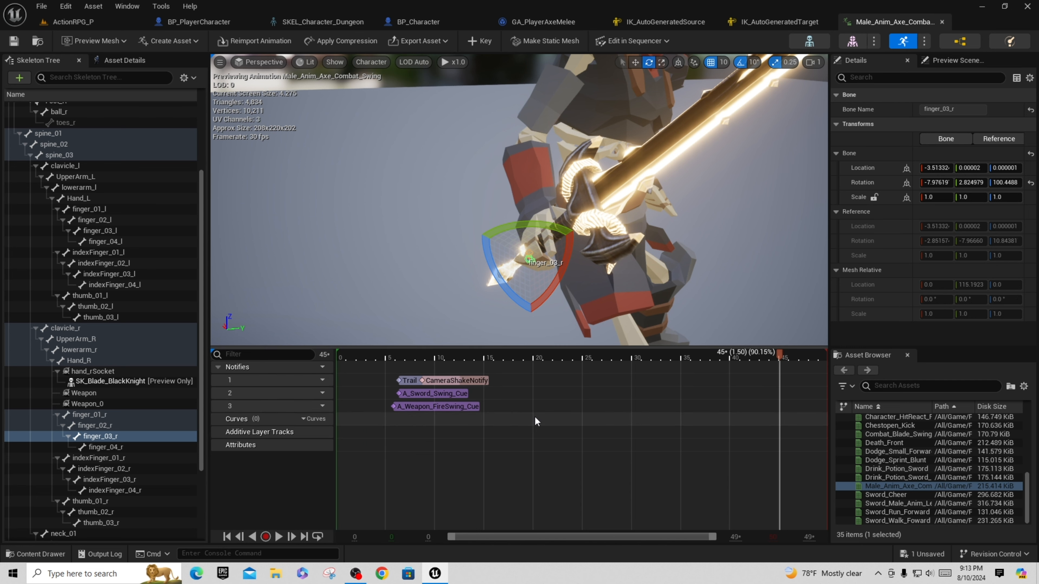
# Curl the indexFinger_03_r bone around the sword hilt with a rotation of about 126° on its third axis.
pyautogui.click(113, 459)
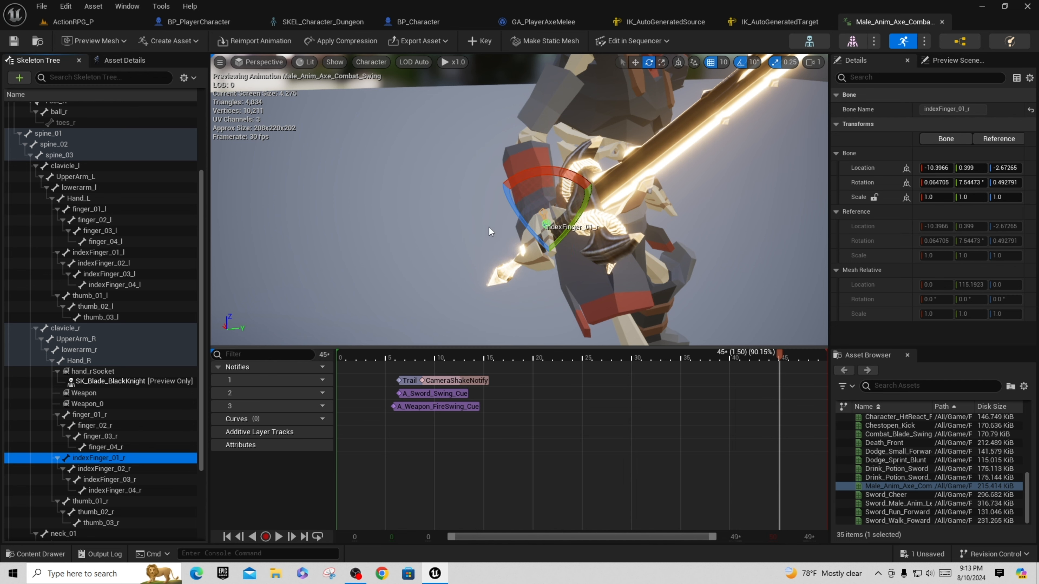
pyautogui.click(123, 478)
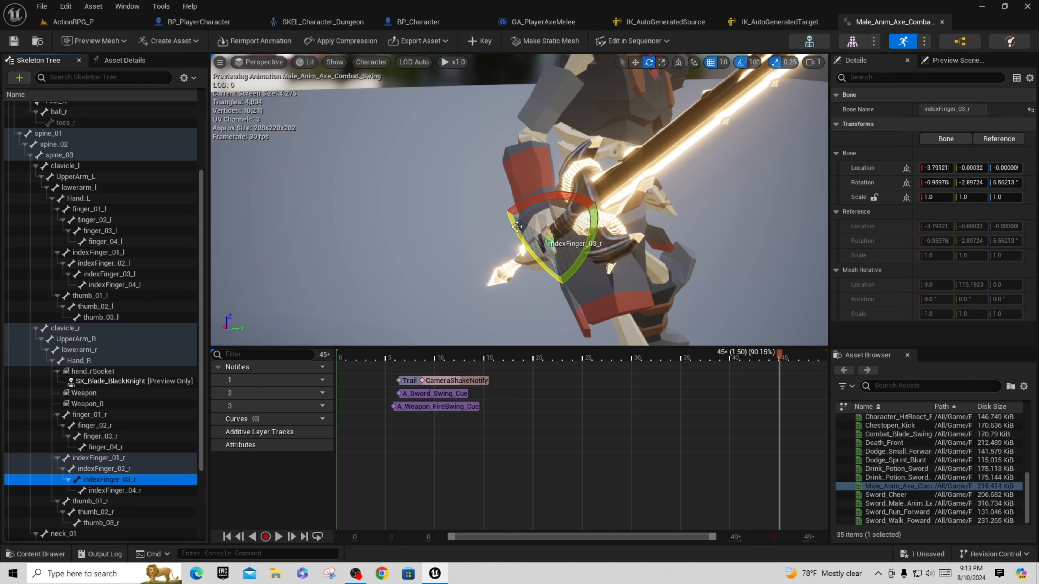
pyautogui.moveTo(517, 230); pyautogui.dragTo(405, 176)
pyautogui.moveTo(519, 200); pyautogui.dragTo(414, 223, button='right')
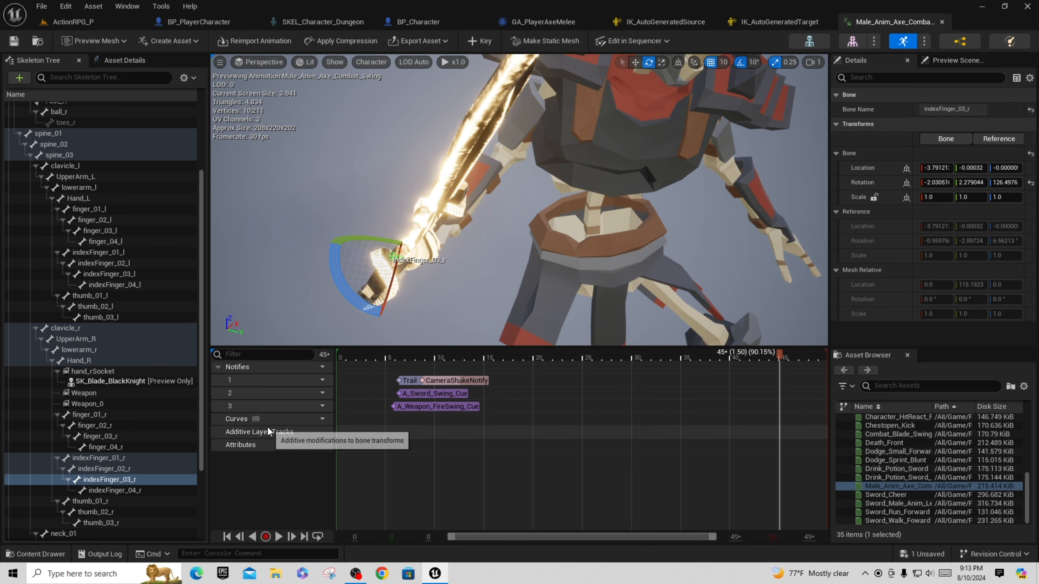
# Look through the curve names available for the animation and close the list without adding a curve.
pyautogui.click(322, 419)
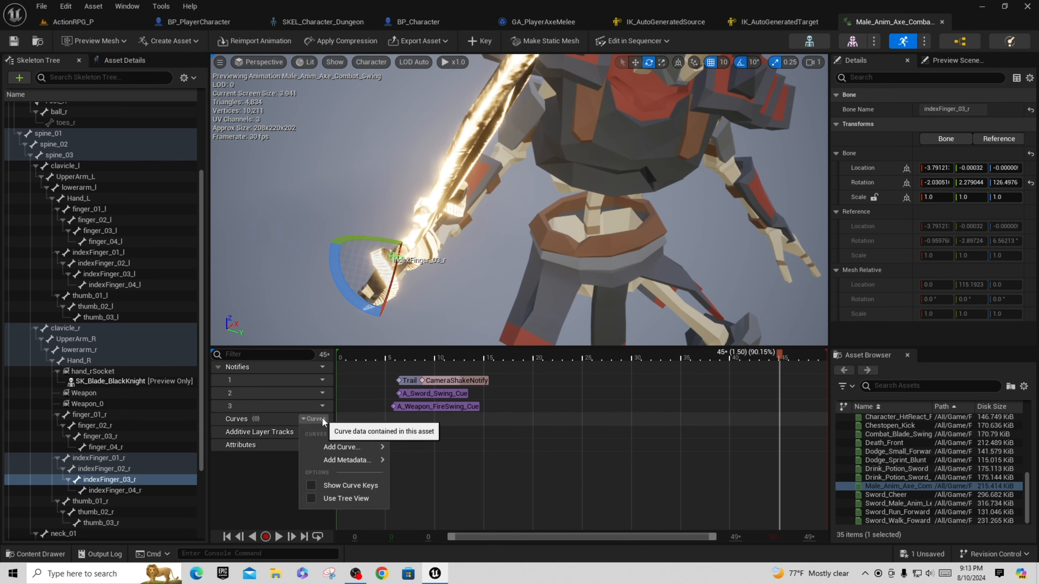
pyautogui.moveTo(378, 447)
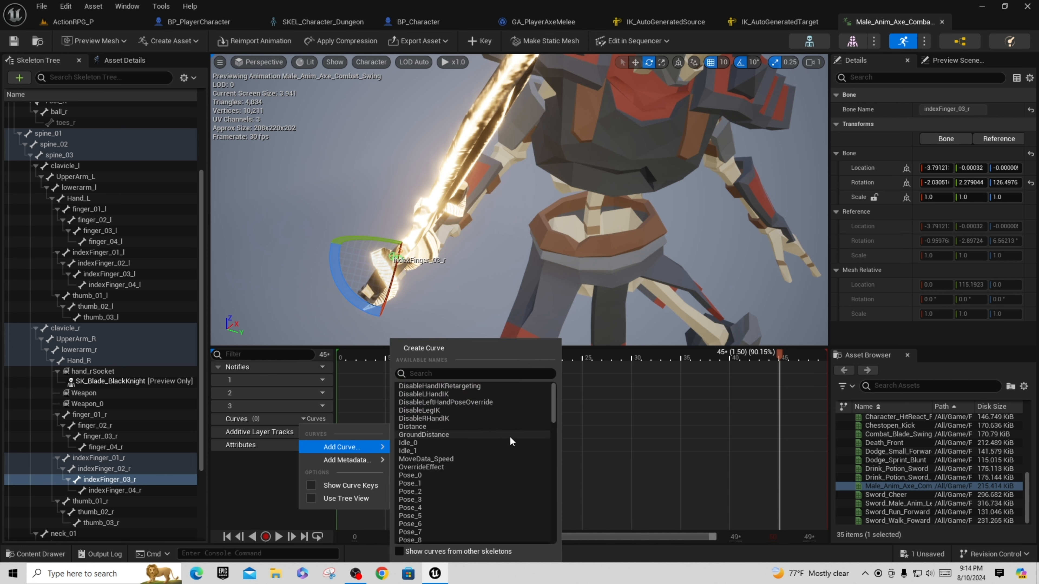
pyautogui.moveTo(554, 394)
pyautogui.mouseDown()
pyautogui.moveTo(542, 515)
pyautogui.moveTo(554, 443)
pyautogui.moveTo(547, 390)
pyautogui.mouseUp()
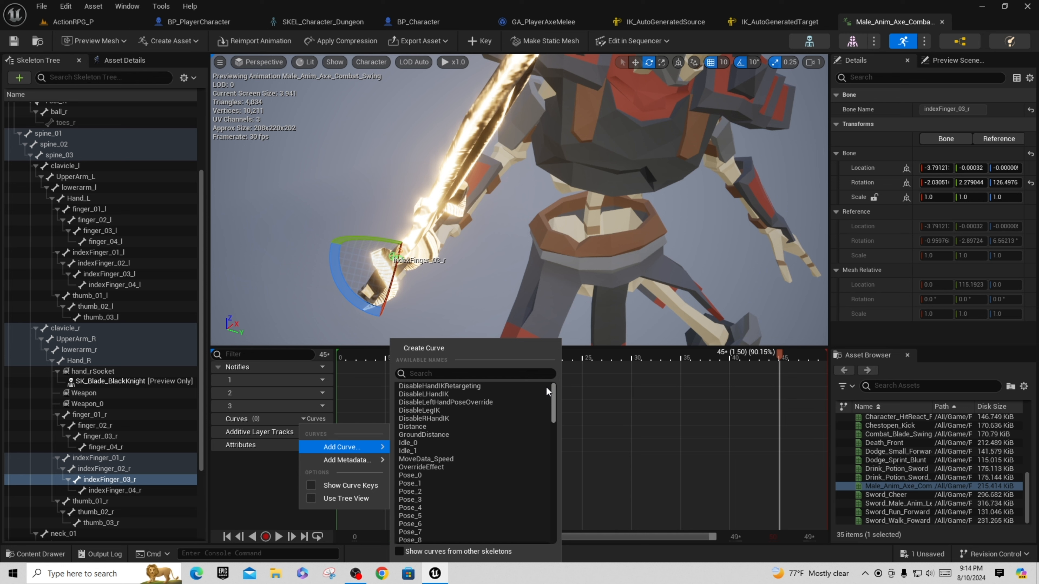
pyautogui.scroll(-5, 545, 403)
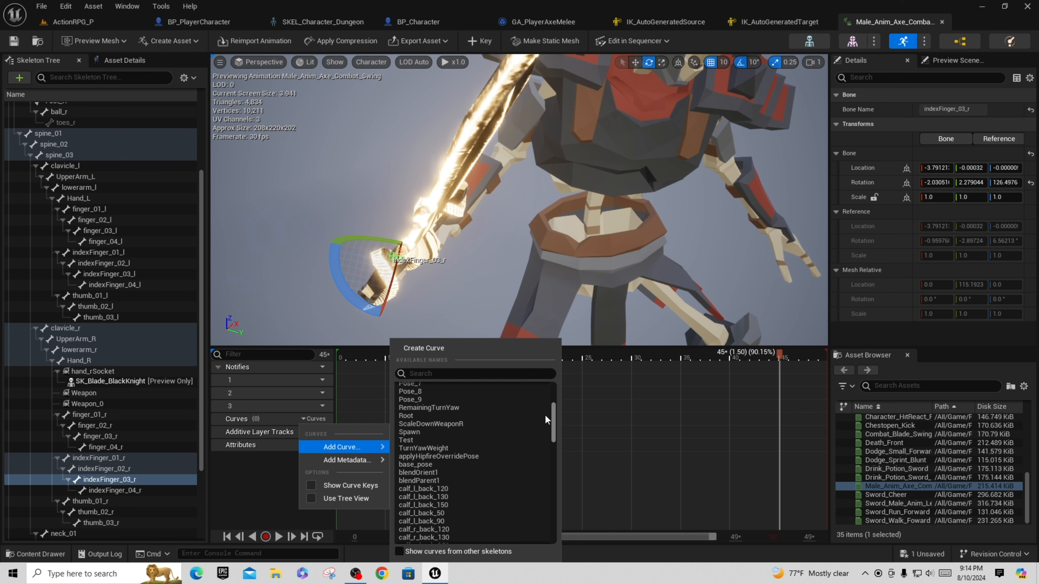
pyautogui.moveTo(545, 414); pyautogui.dragTo(542, 520)
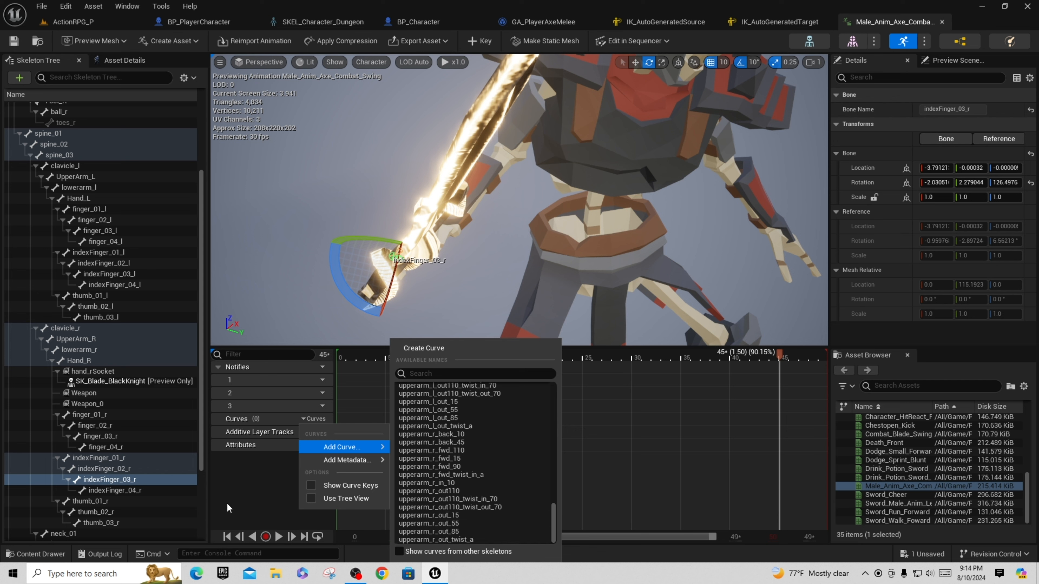
pyautogui.click(231, 482)
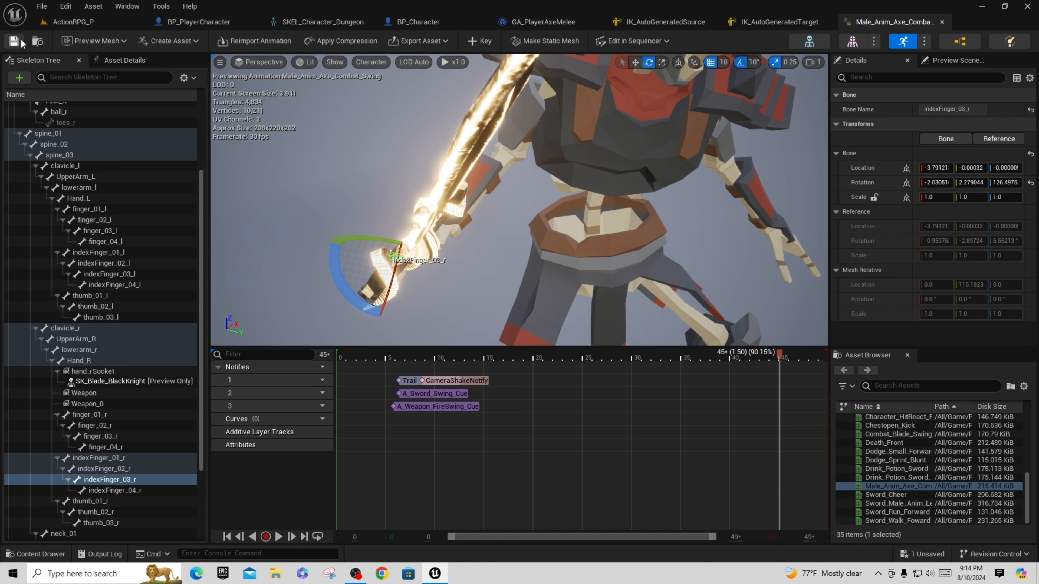
# Play-test the ActionRPG_P level, moving the skeleton knight to check how it holds the axe, and stop the session.
pyautogui.click(72, 21)
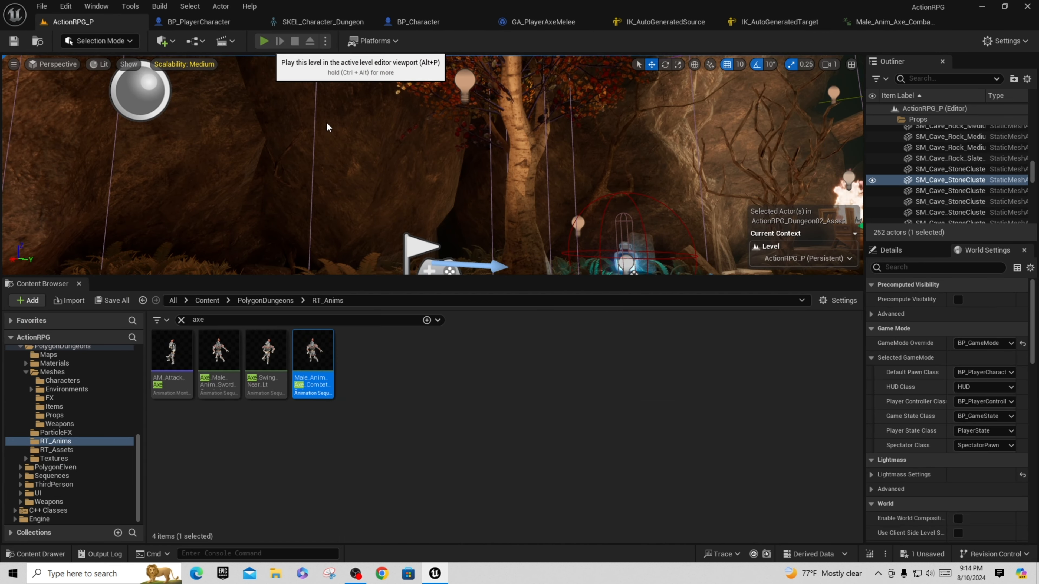
pyautogui.click(263, 41)
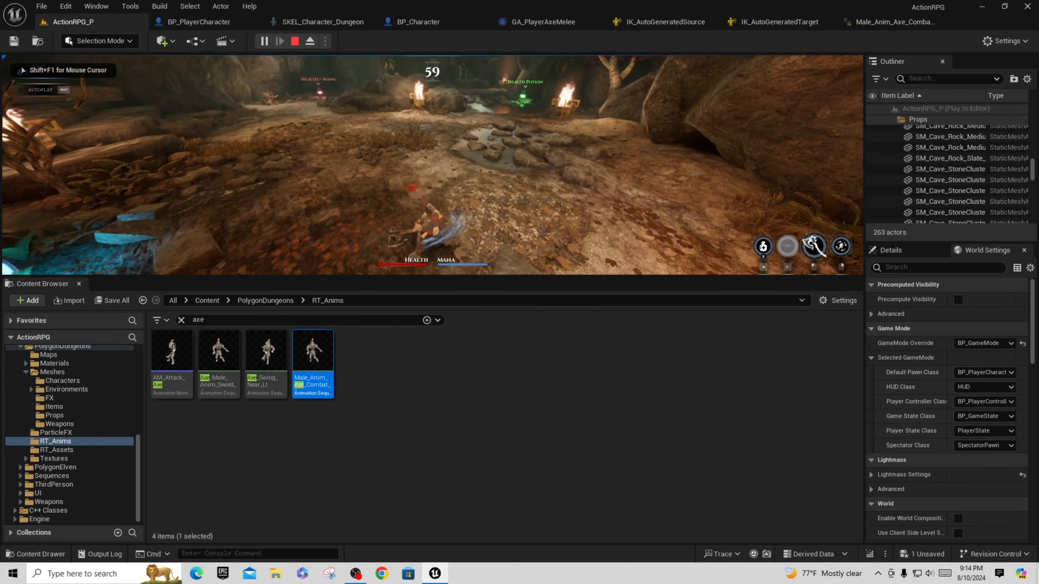
pyautogui.press('w')
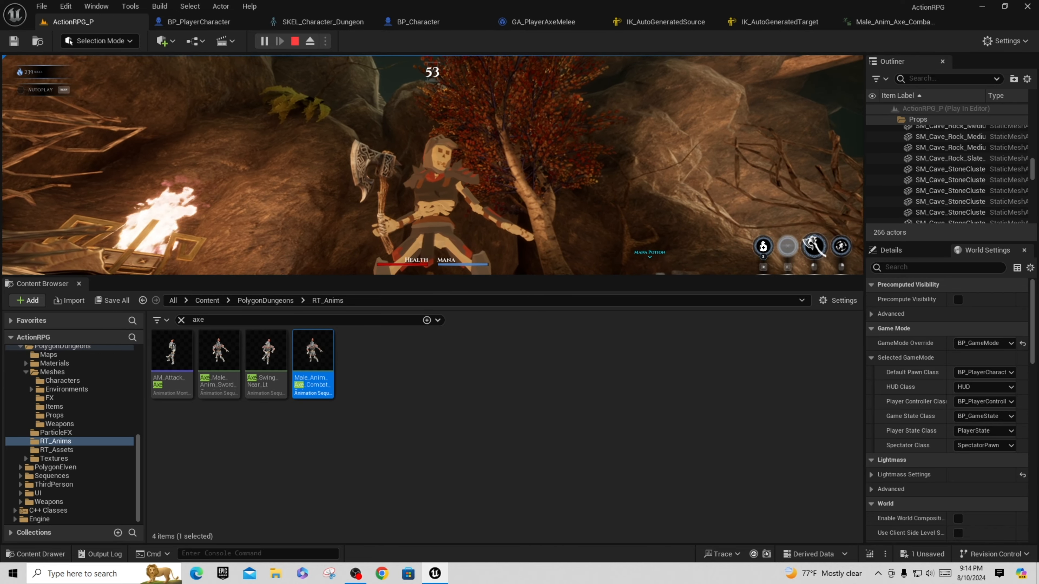
pyautogui.press('w')
pyautogui.press('Escape')
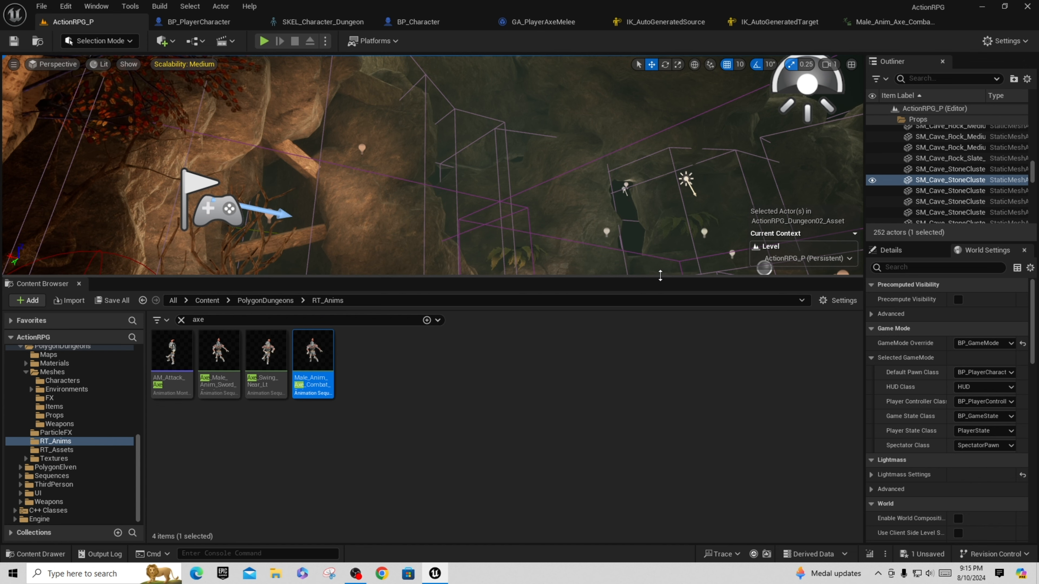
# Enlarge the level viewport, play-test the knight's axe attacks at the larger size, and stop the session.
pyautogui.moveTo(661, 276); pyautogui.dragTo(661, 399)
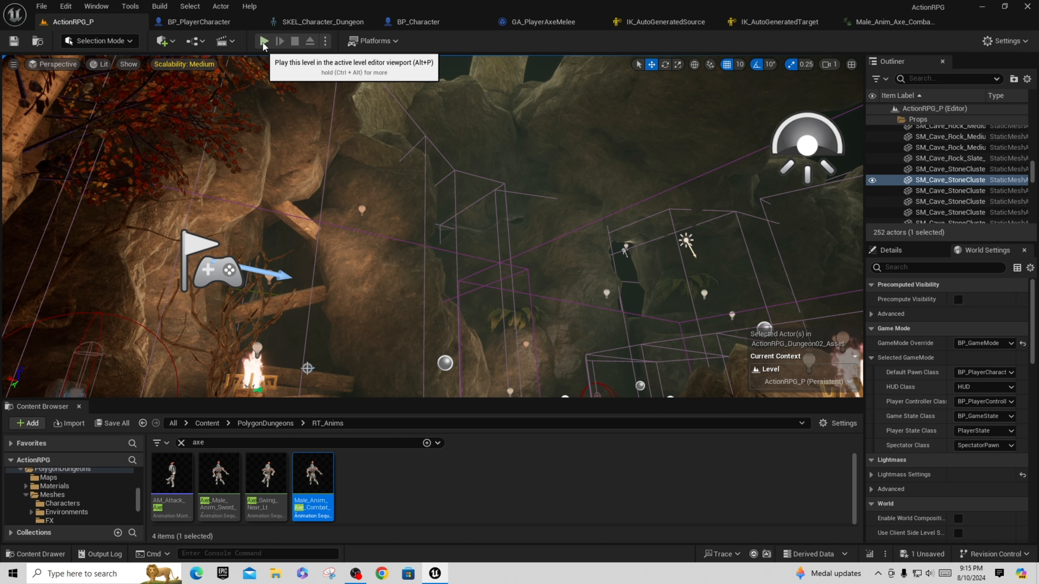
pyautogui.click(264, 42)
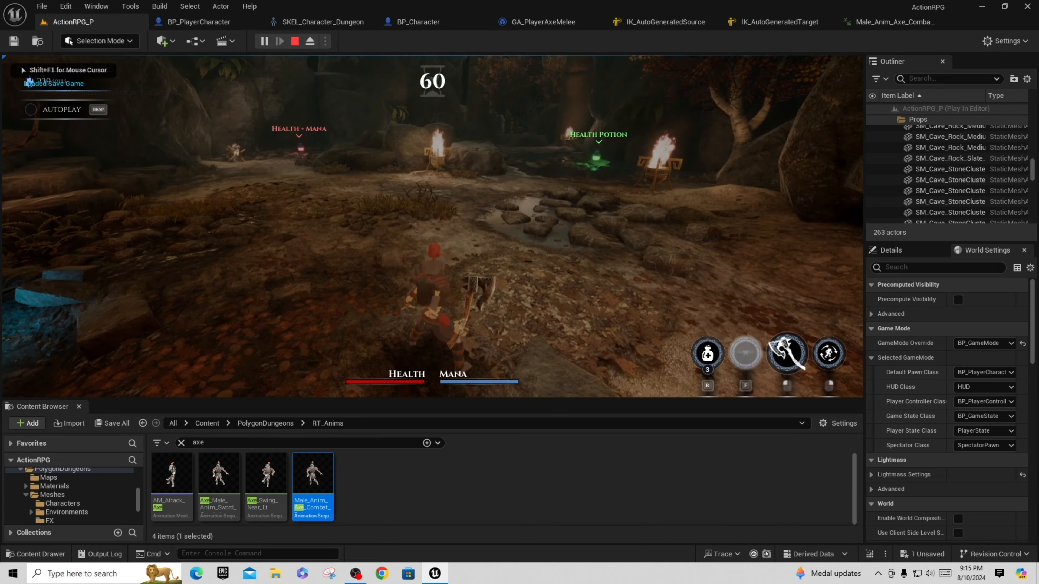
pyautogui.click(433, 227)
pyautogui.click(433, 226)
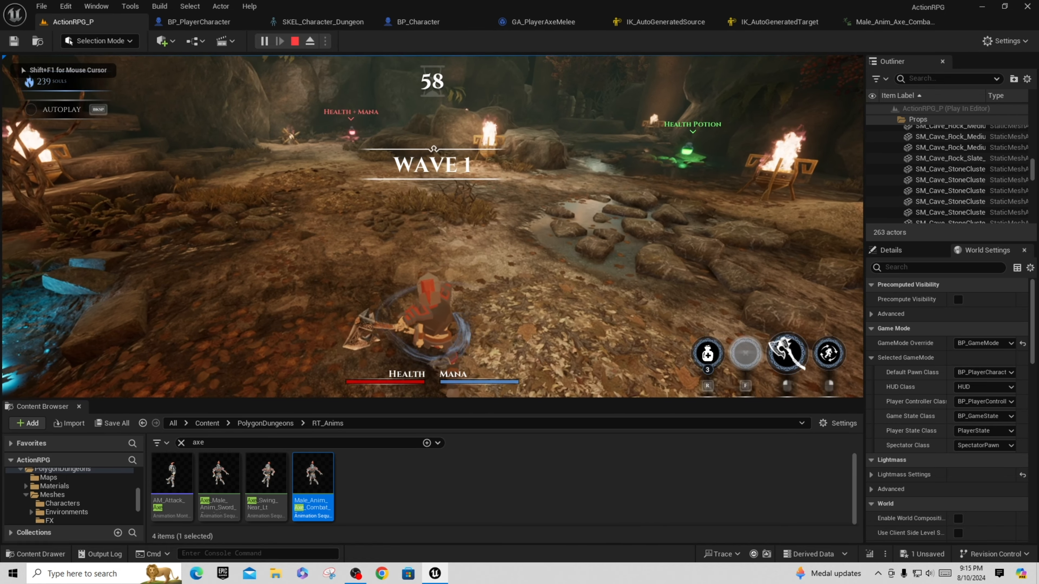
pyautogui.press('Escape')
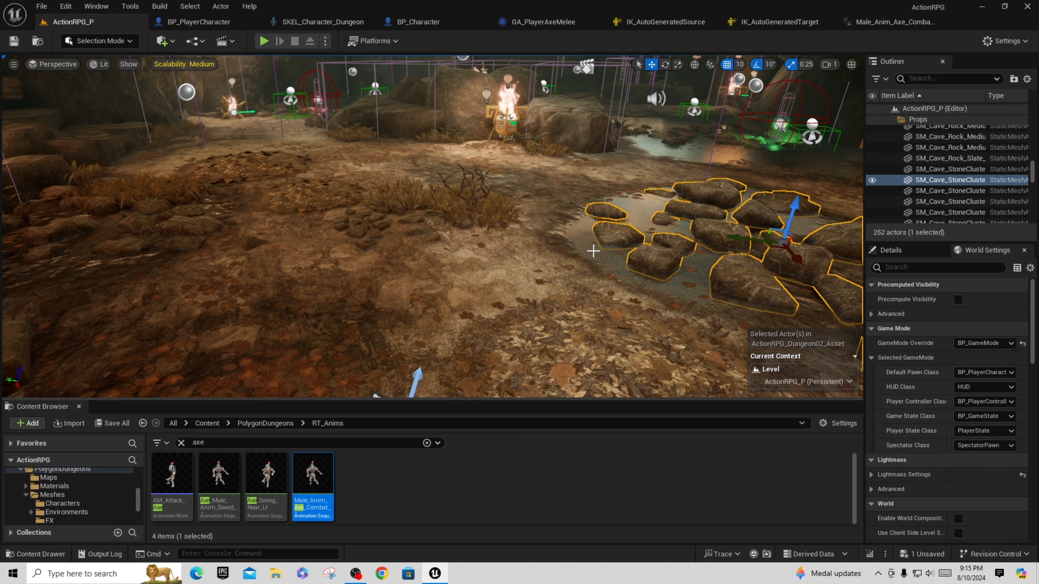
# Close the GA_PlayerAxeMelee ability blueprint.
pyautogui.click(546, 23)
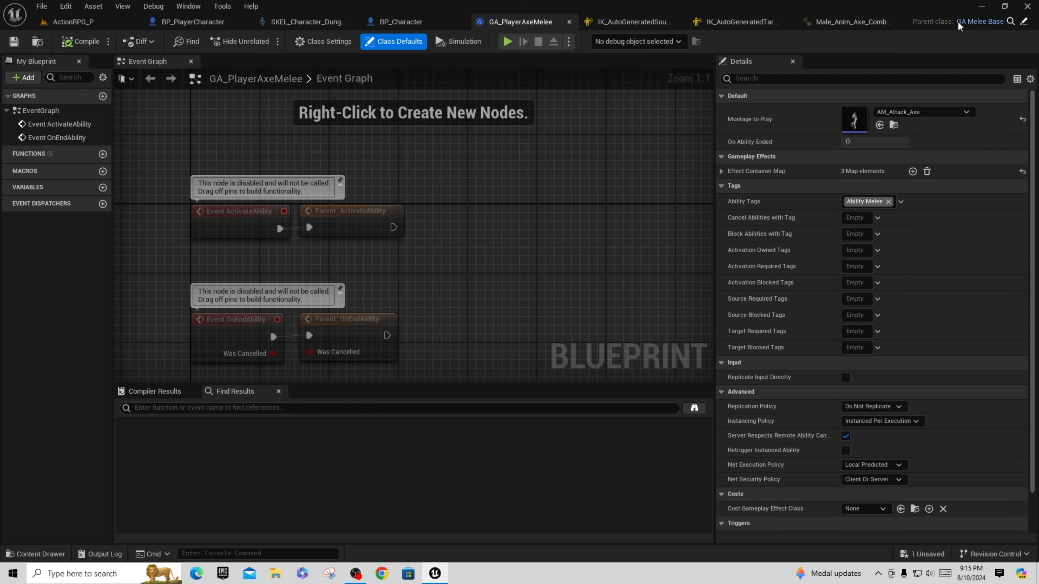
pyautogui.click(570, 21)
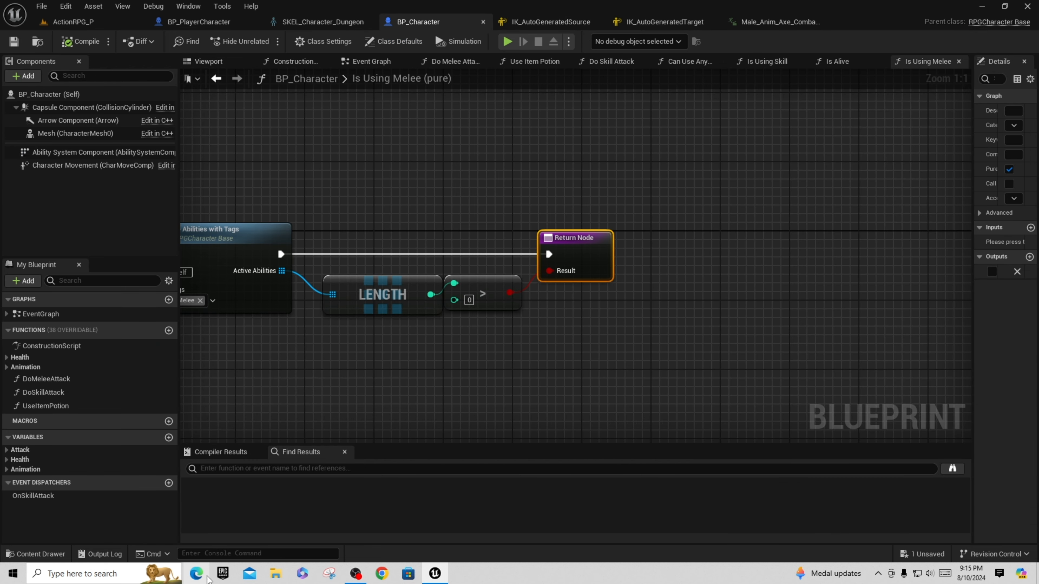
# Look into the ActionRPG project folder in File Explorer and close the window.
pyautogui.click(278, 574)
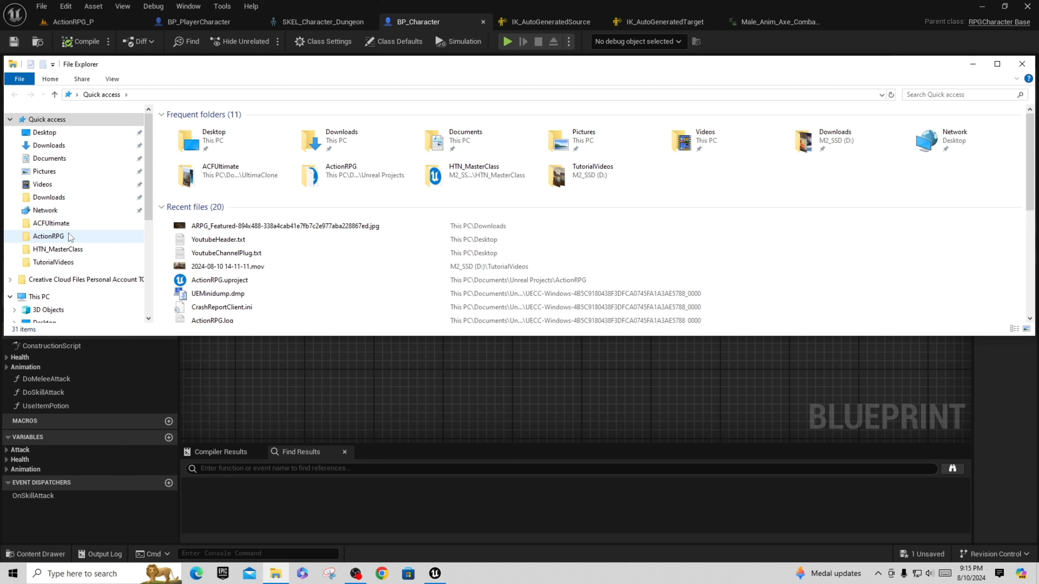
pyautogui.click(48, 236)
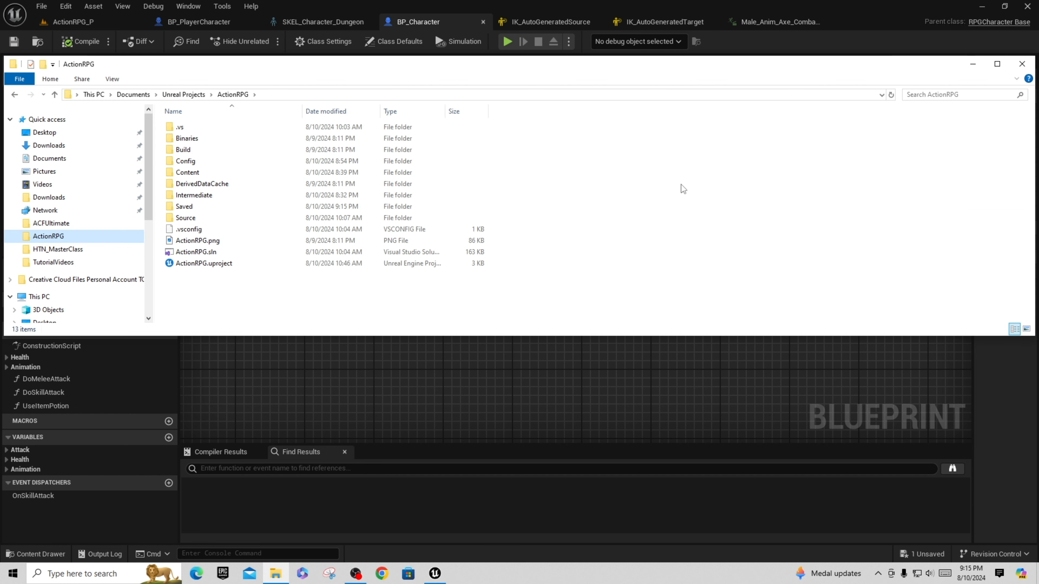
pyautogui.click(1022, 64)
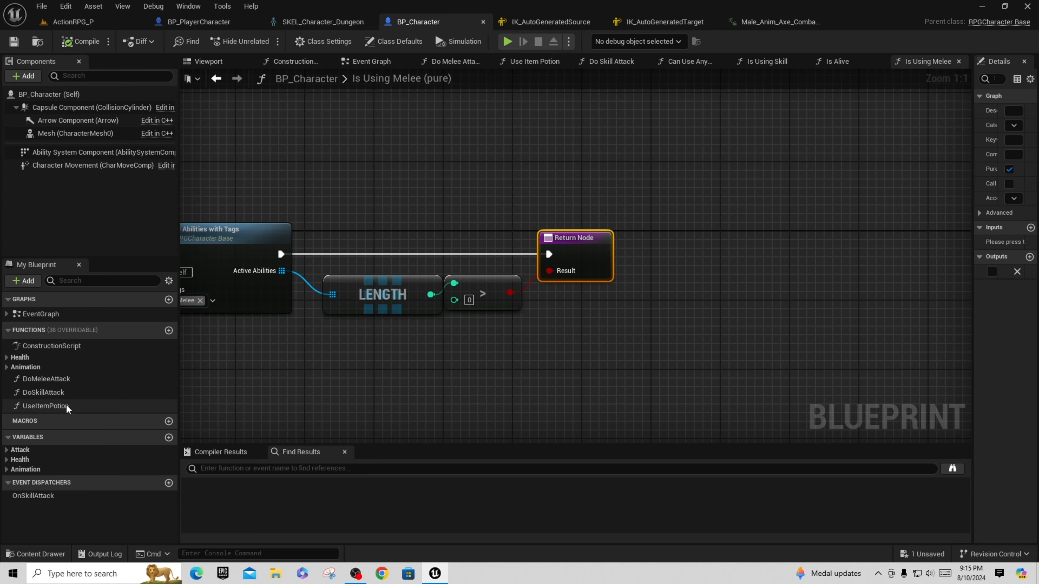
# Return to the ActionRPG_P level, enlarge the asset browsing area and look through the project's folder tree.
pyautogui.click(74, 21)
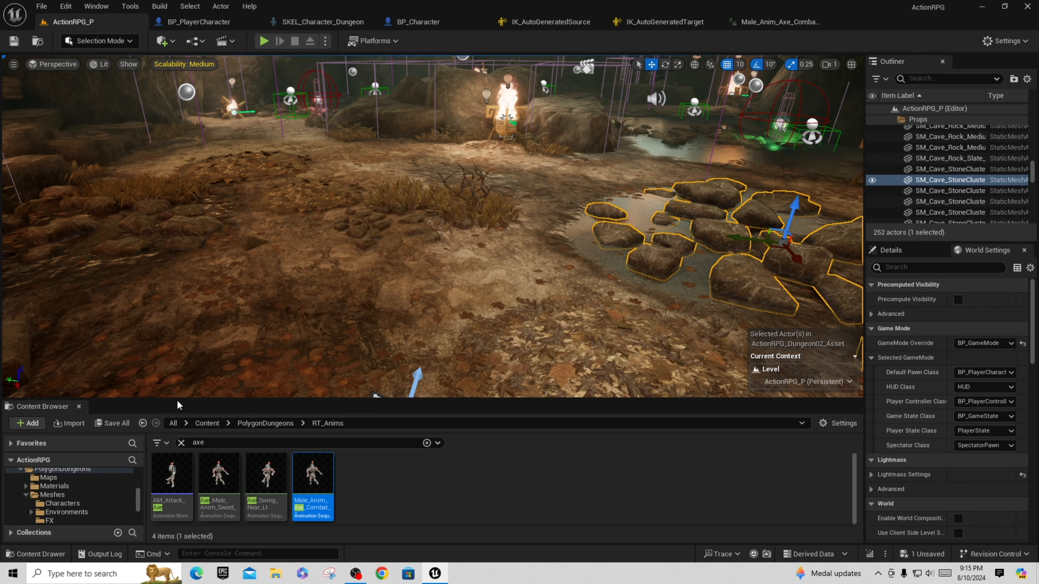
pyautogui.moveTo(178, 405); pyautogui.dragTo(201, 131)
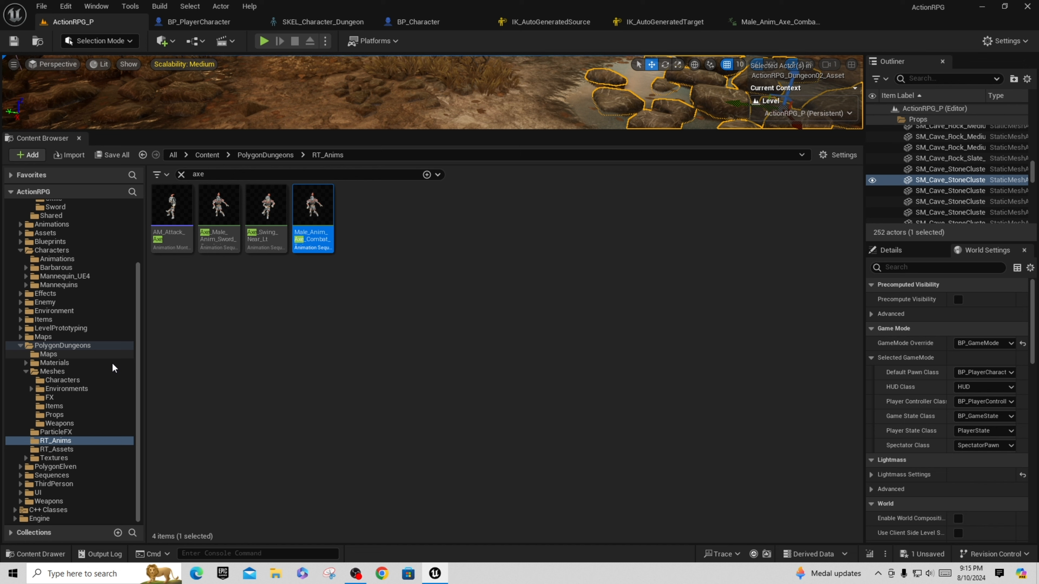
pyautogui.scroll(5, 112, 362)
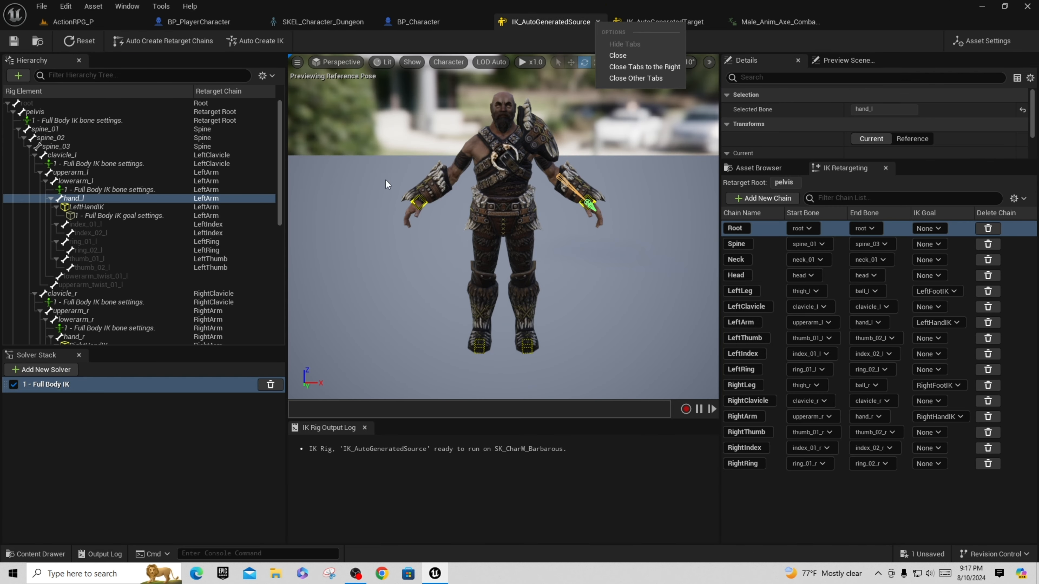
pyautogui.click(596, 23)
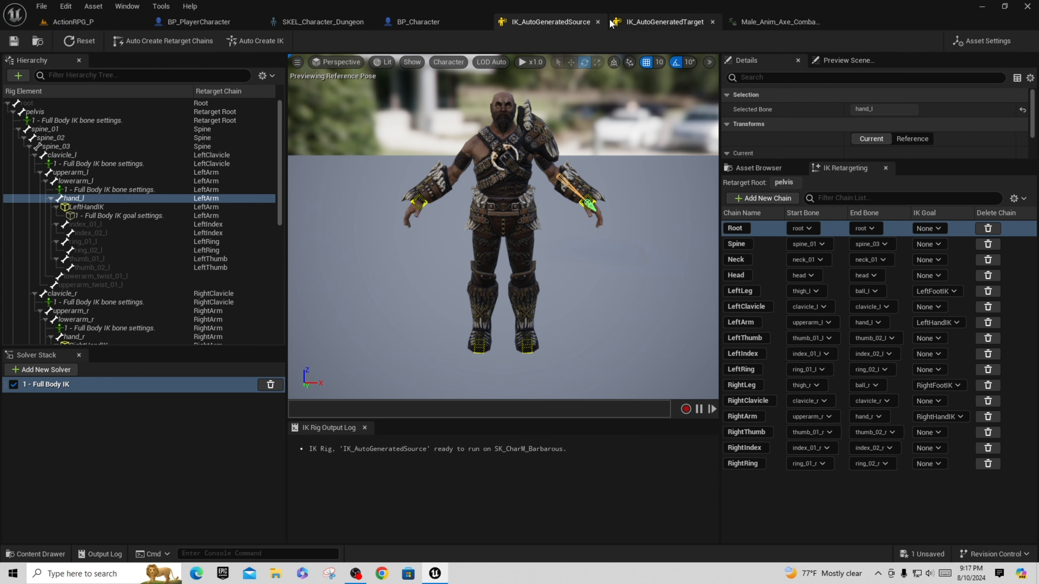
# Close the two auto-generated IK rigs, the axe combat animation, SKEL_Character_Dungeon and BP_Character, and return to the ActionRPG_P level.
pyautogui.click(596, 24)
pyautogui.click(597, 23)
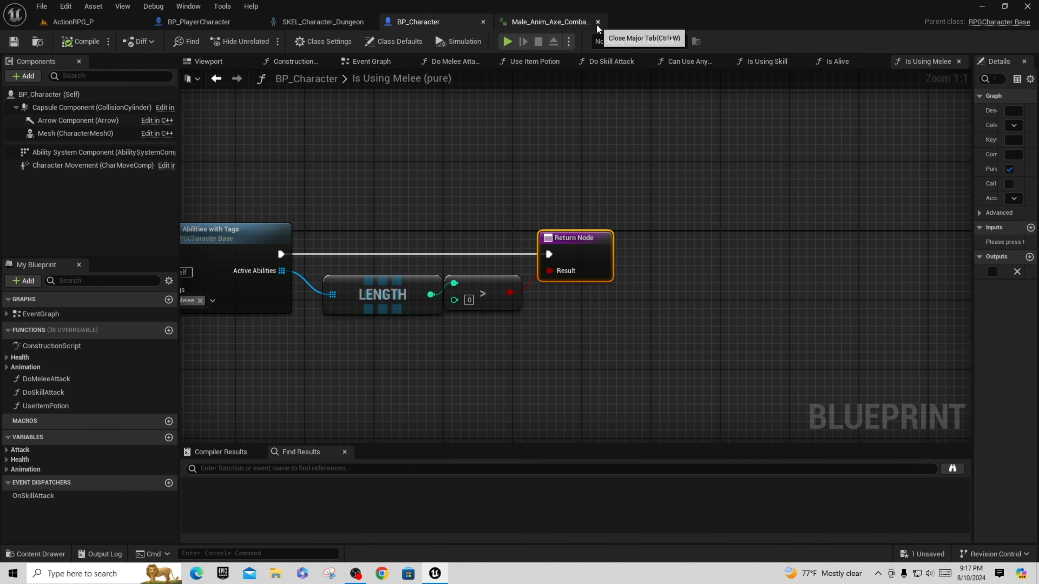
pyautogui.click(596, 24)
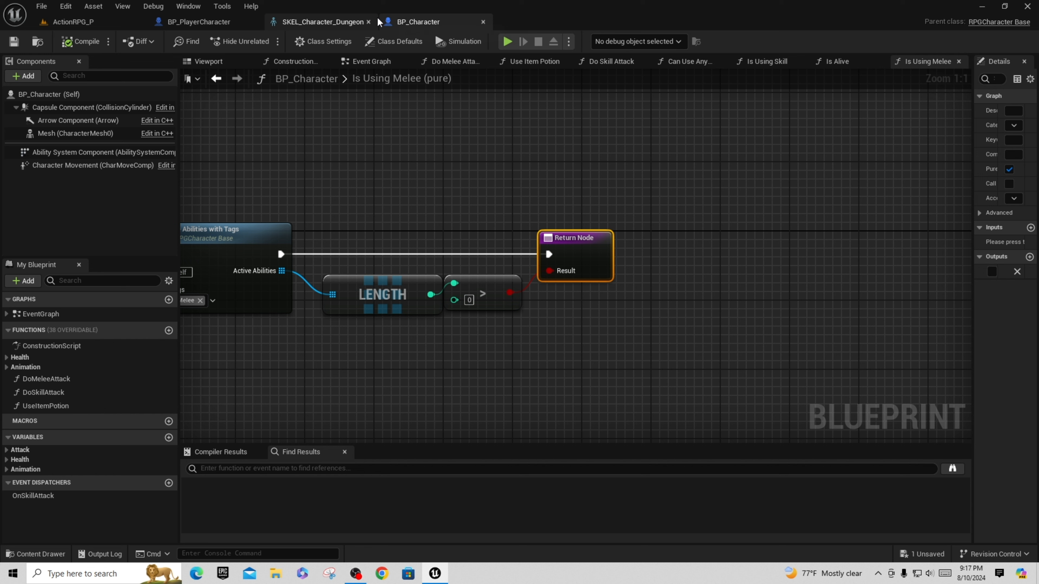
pyautogui.click(366, 22)
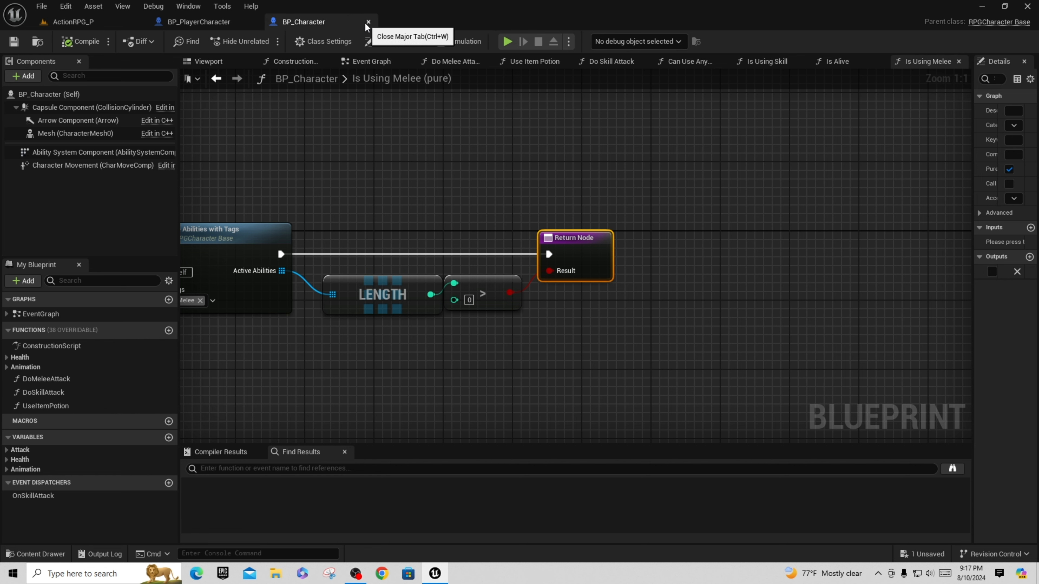
pyautogui.click(367, 21)
pyautogui.click(72, 23)
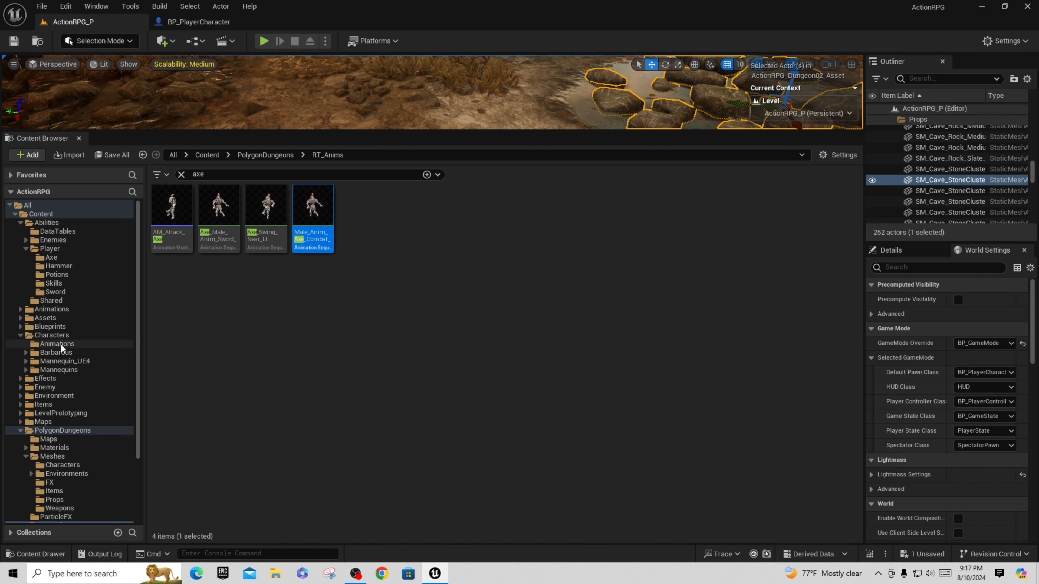
# Search the Abilities folder for "sword" and open the GA_PlayerSwordMelee ability blueprint.
pyautogui.click(48, 249)
pyautogui.click(56, 224)
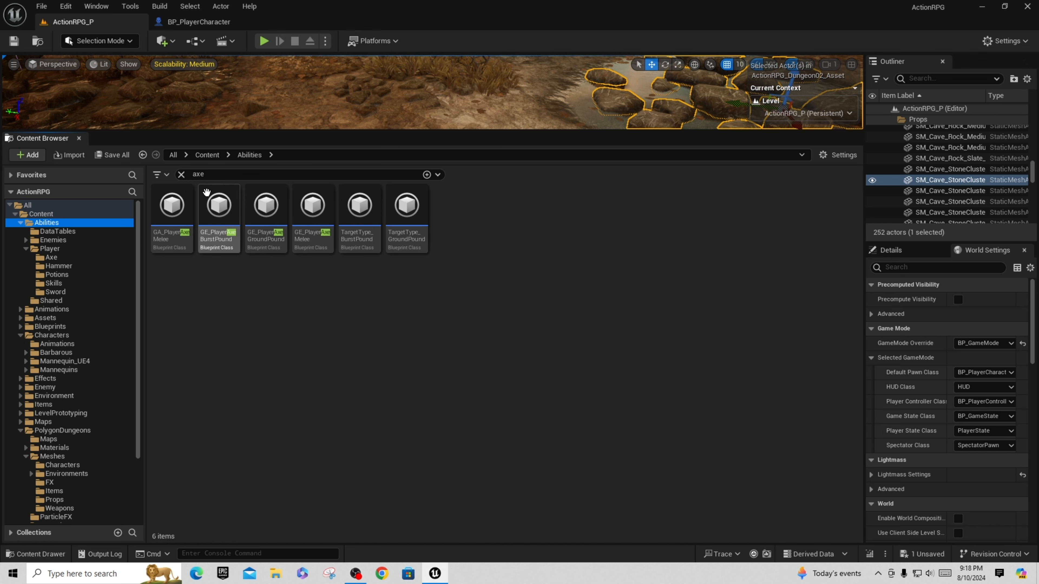
pyautogui.click(211, 178)
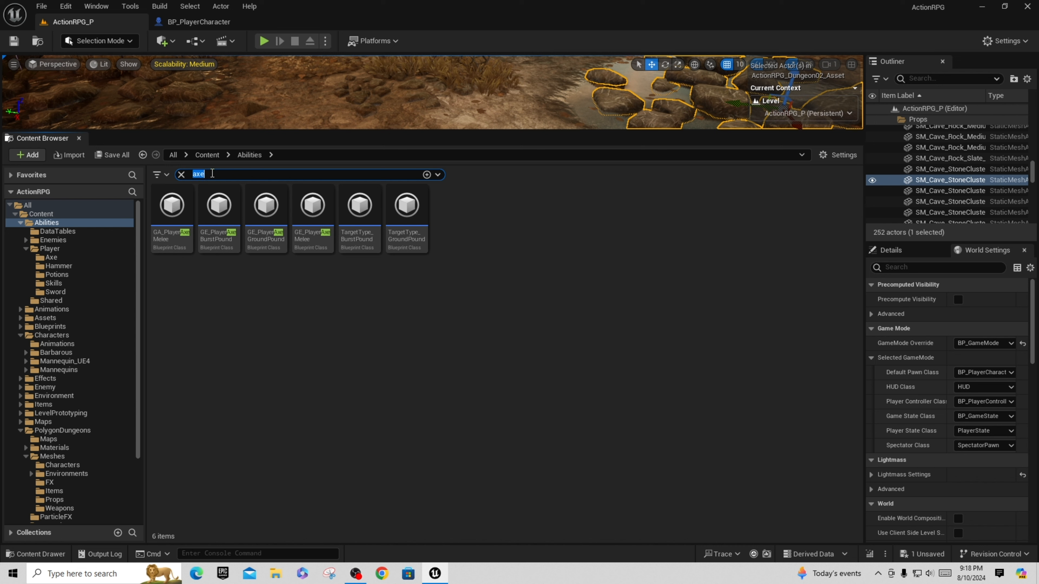
pyautogui.write('sword')
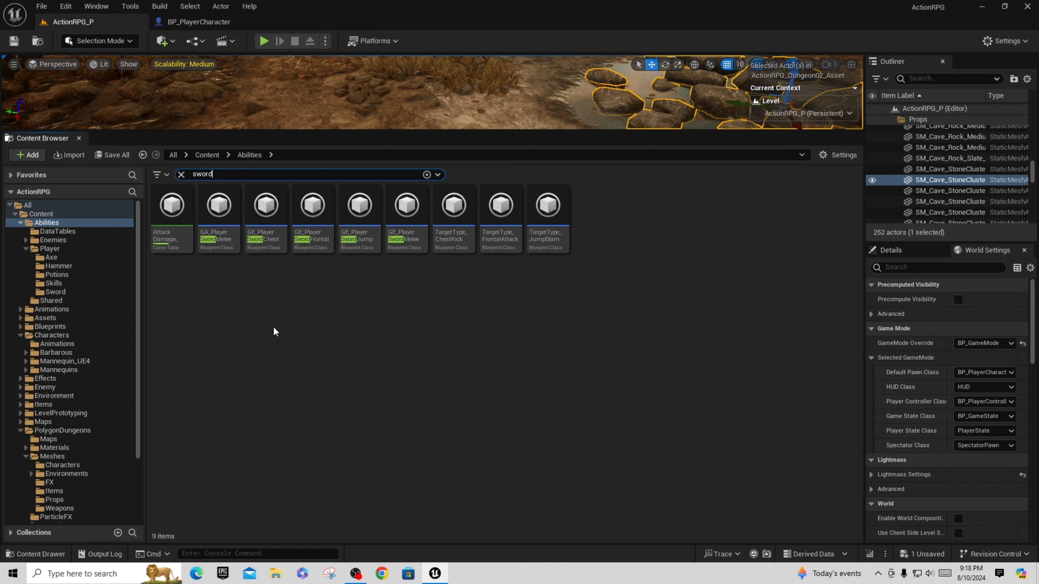
pyautogui.click(219, 217)
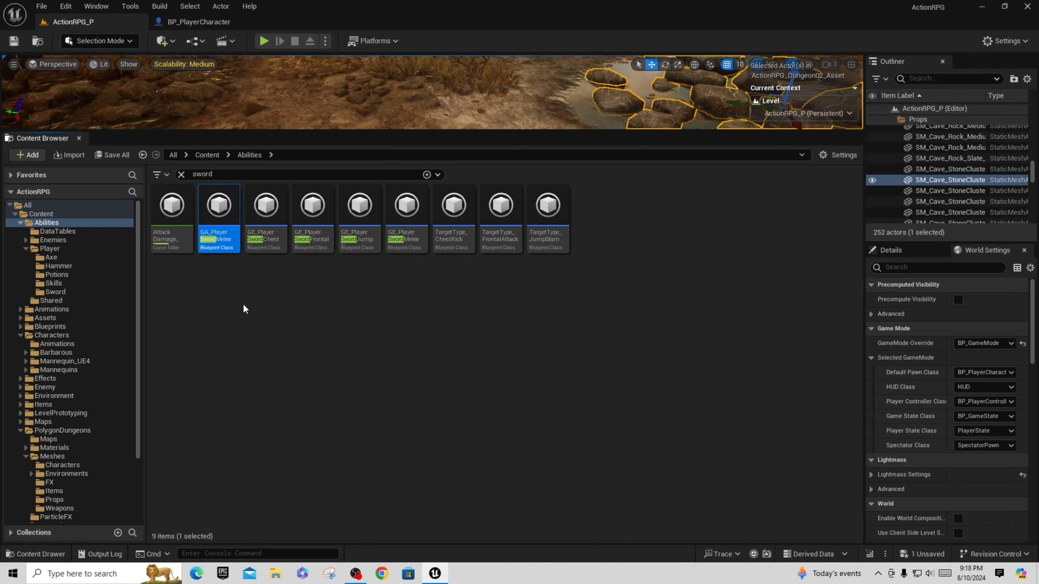
pyautogui.doubleClick(217, 224)
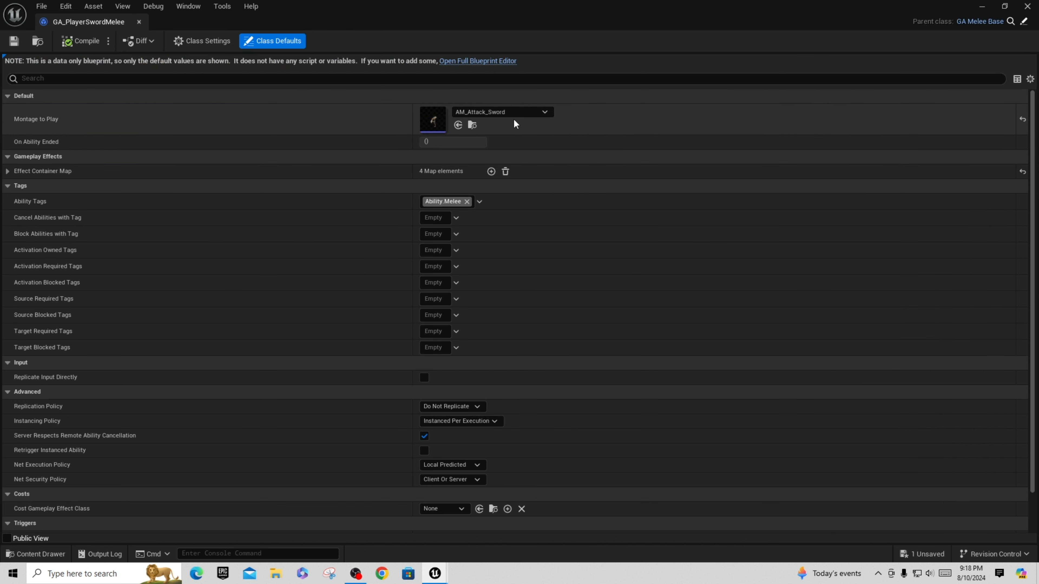
# Open the asset choices for GA_PlayerSwordMelee's Montage to Play.
pyautogui.click(531, 113)
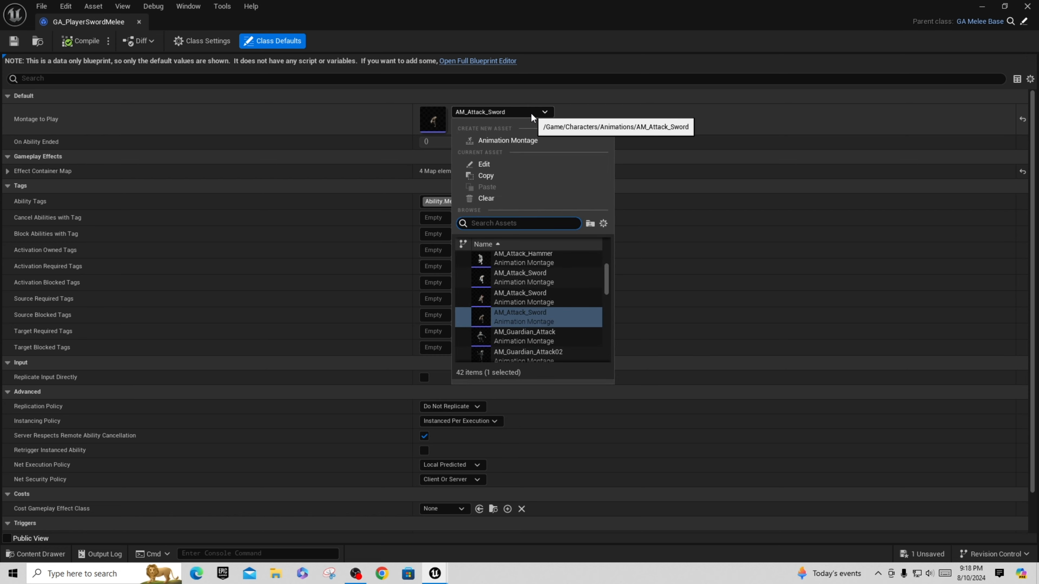